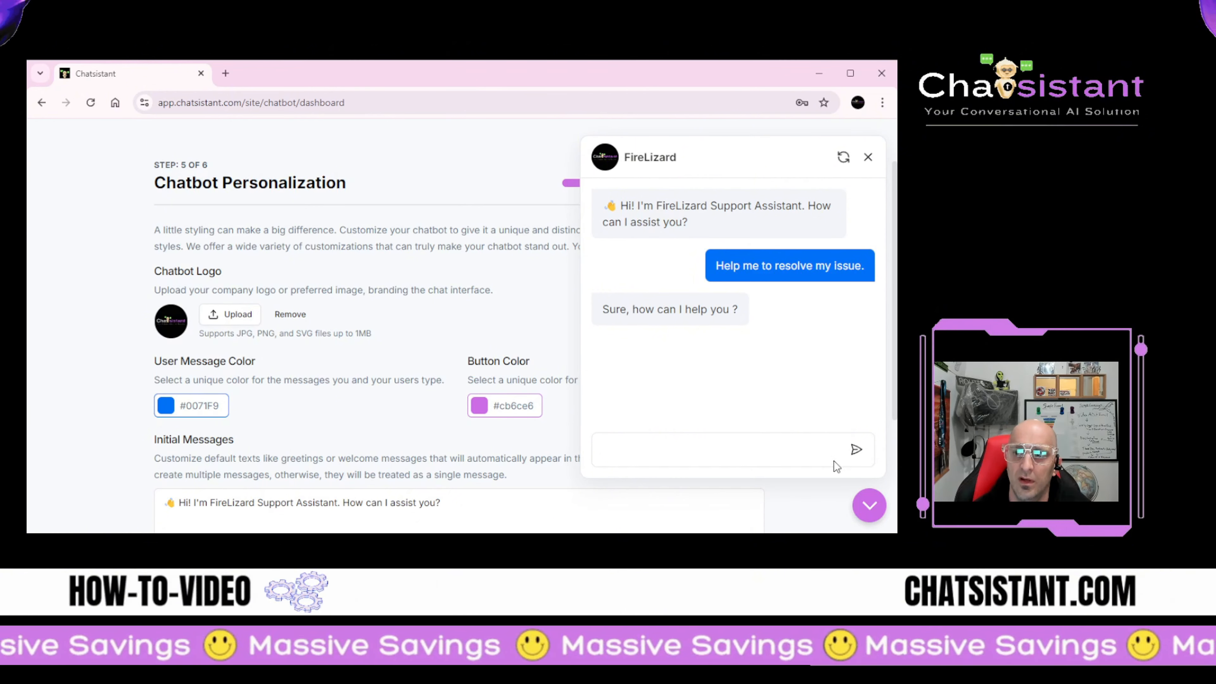
Step: Replace the current chatbot logo with the uploaded robot image
left_click(869, 505)
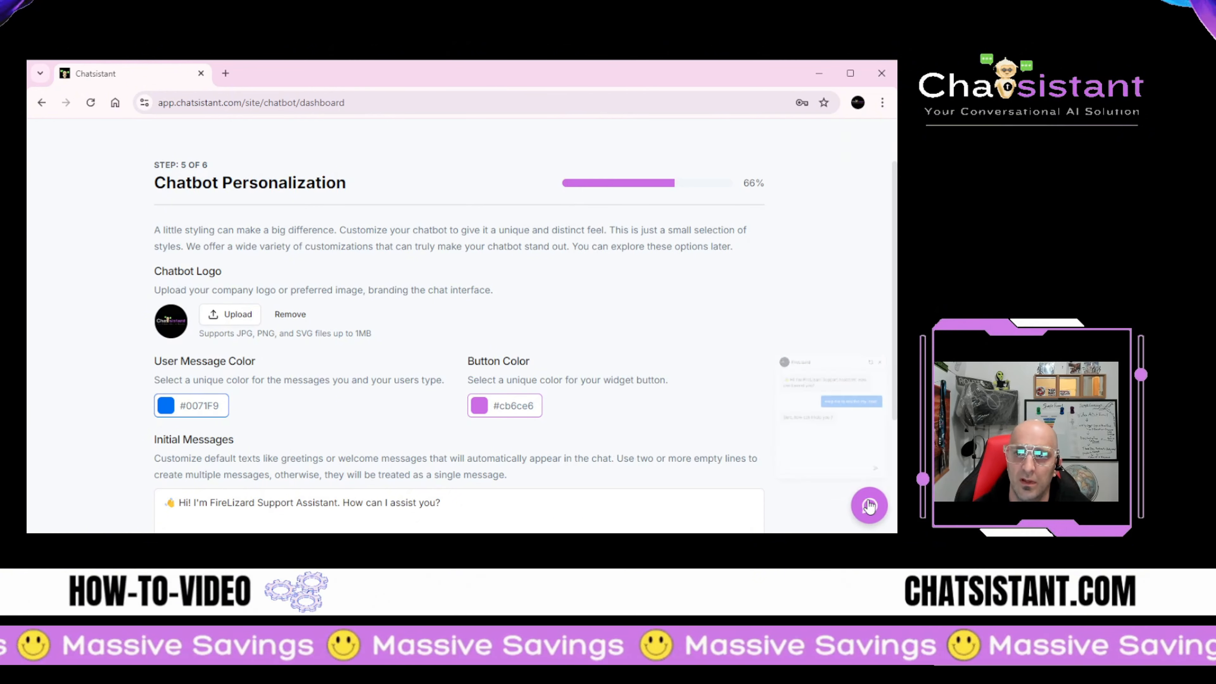
left_click(290, 315)
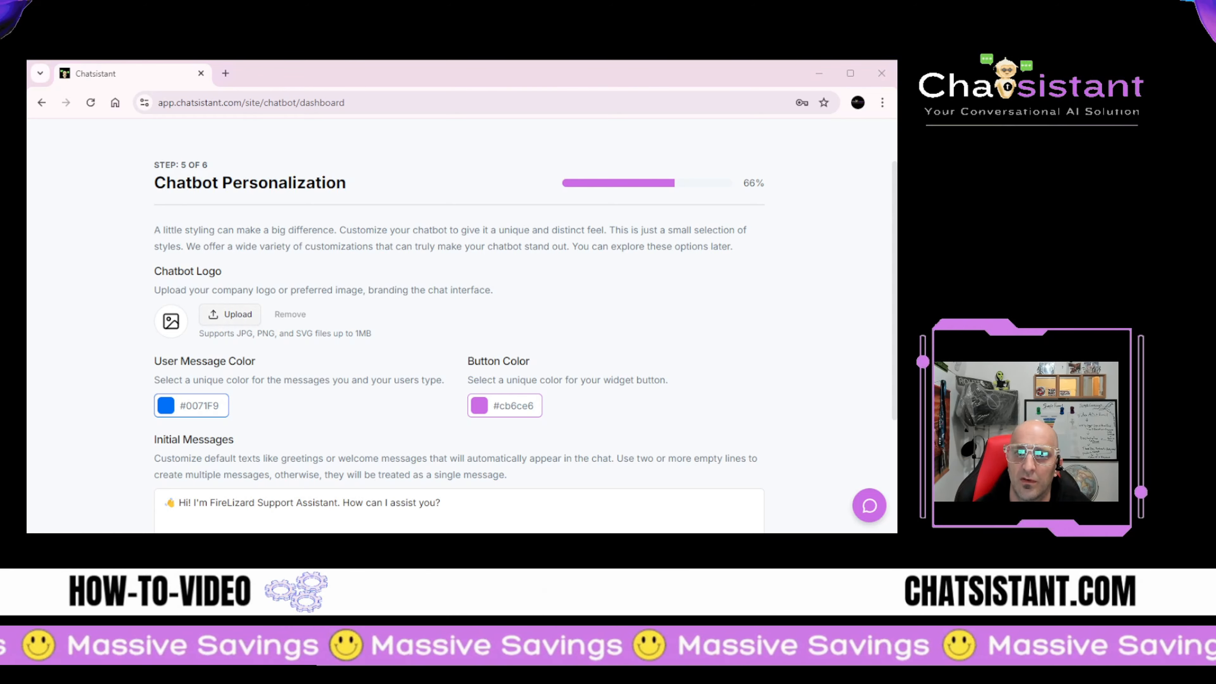
left_click(554, 372)
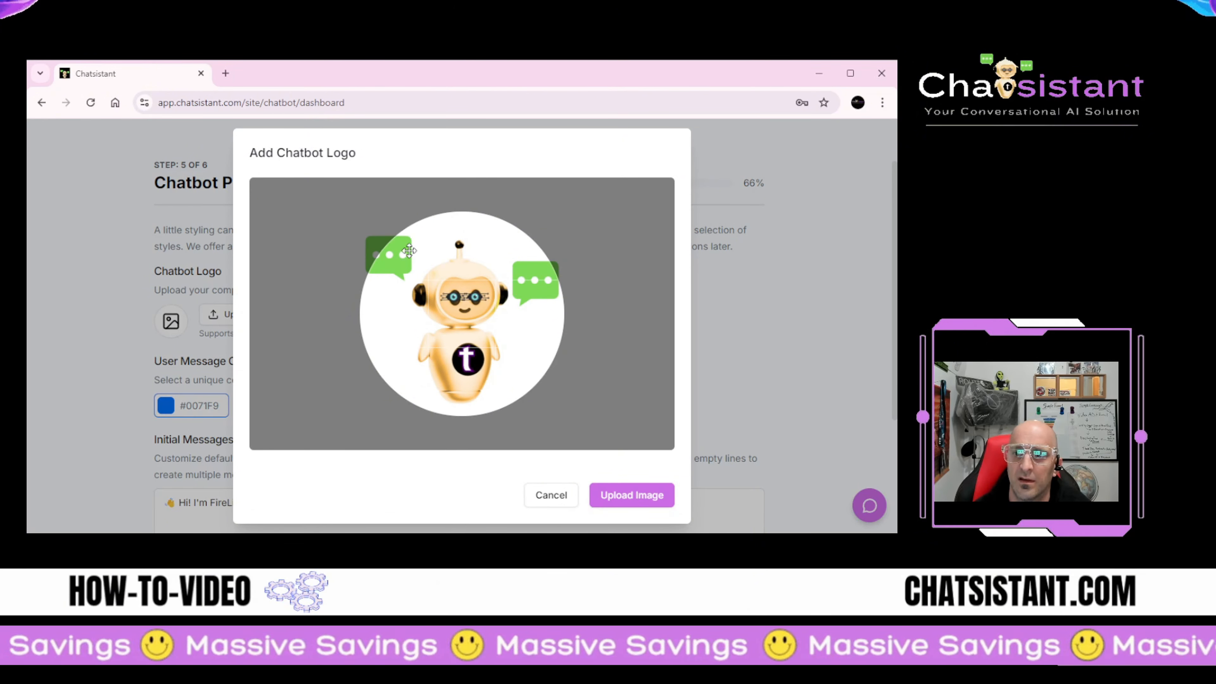
left_click(612, 495)
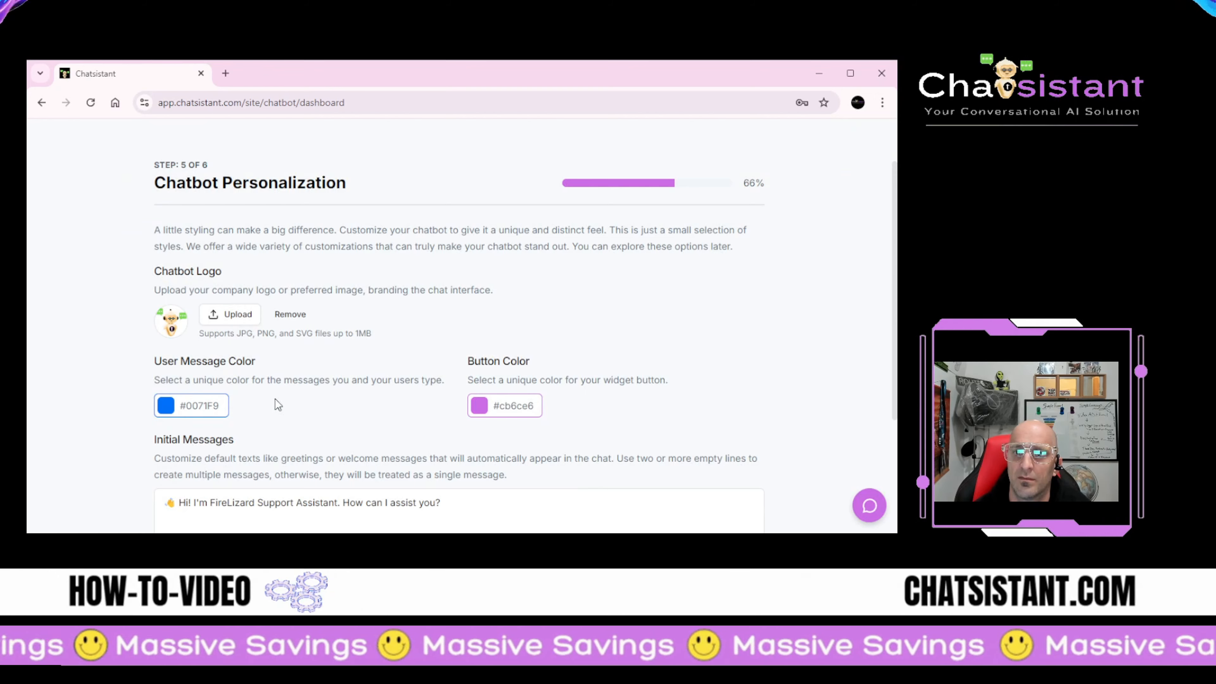
Step: Preview the FireLizard chat to check the new robot logo
left_click(869, 506)
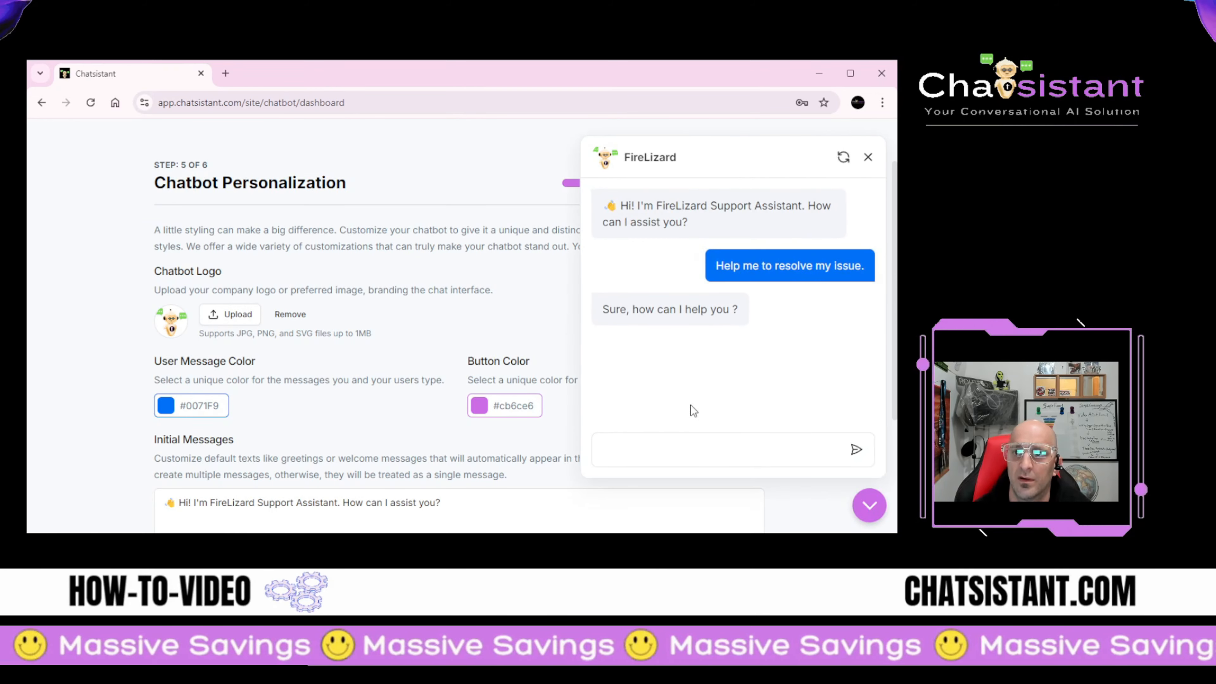
left_click(868, 506)
scroll(722, 406, "down", 3)
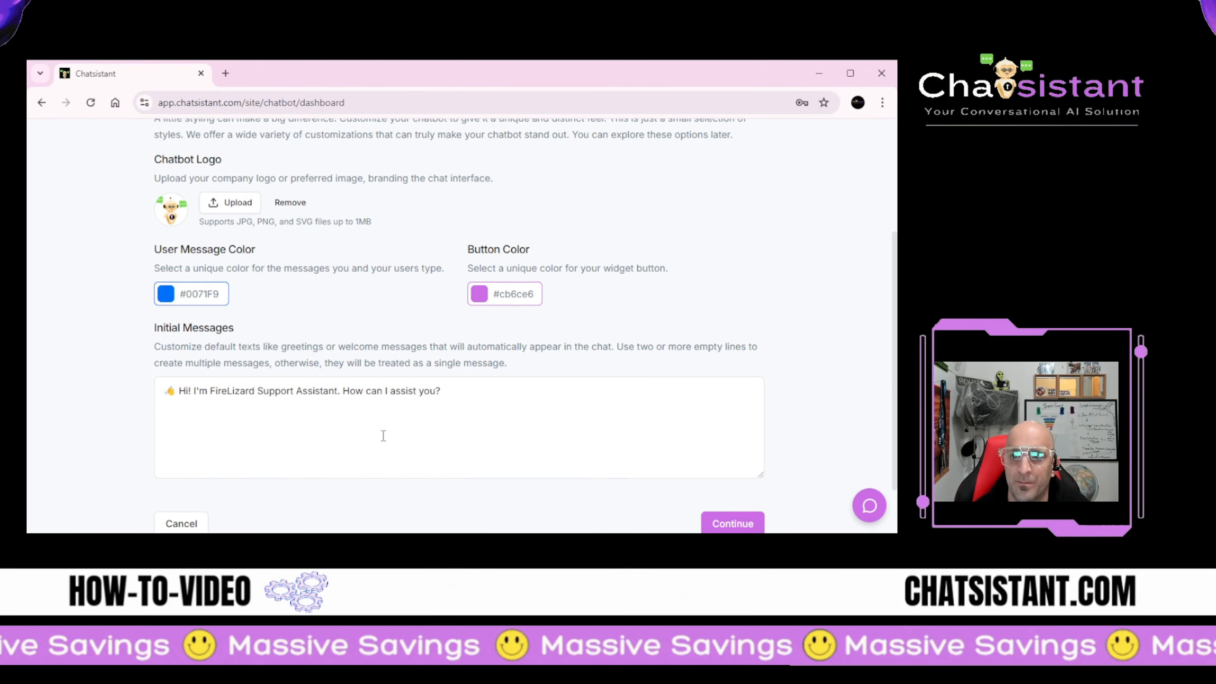
scroll(297, 373, "up", 1)
scroll(533, 342, "up", 3)
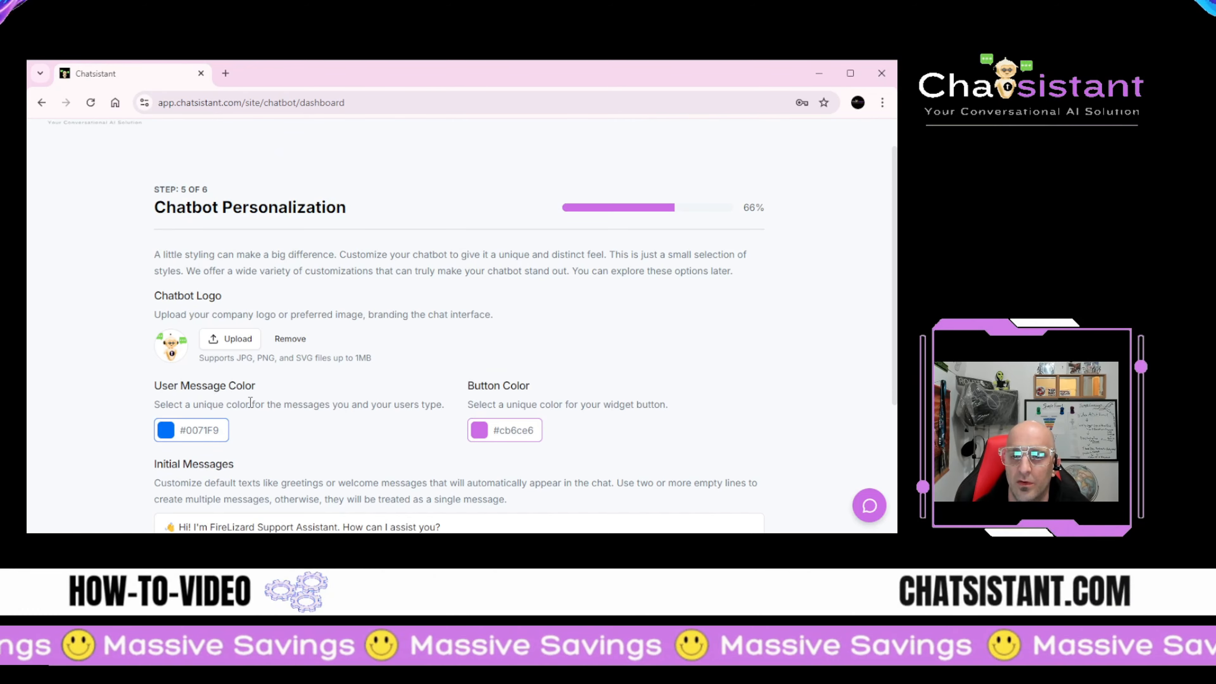
scroll(249, 410, "up", 1)
scroll(250, 409, "down", 3)
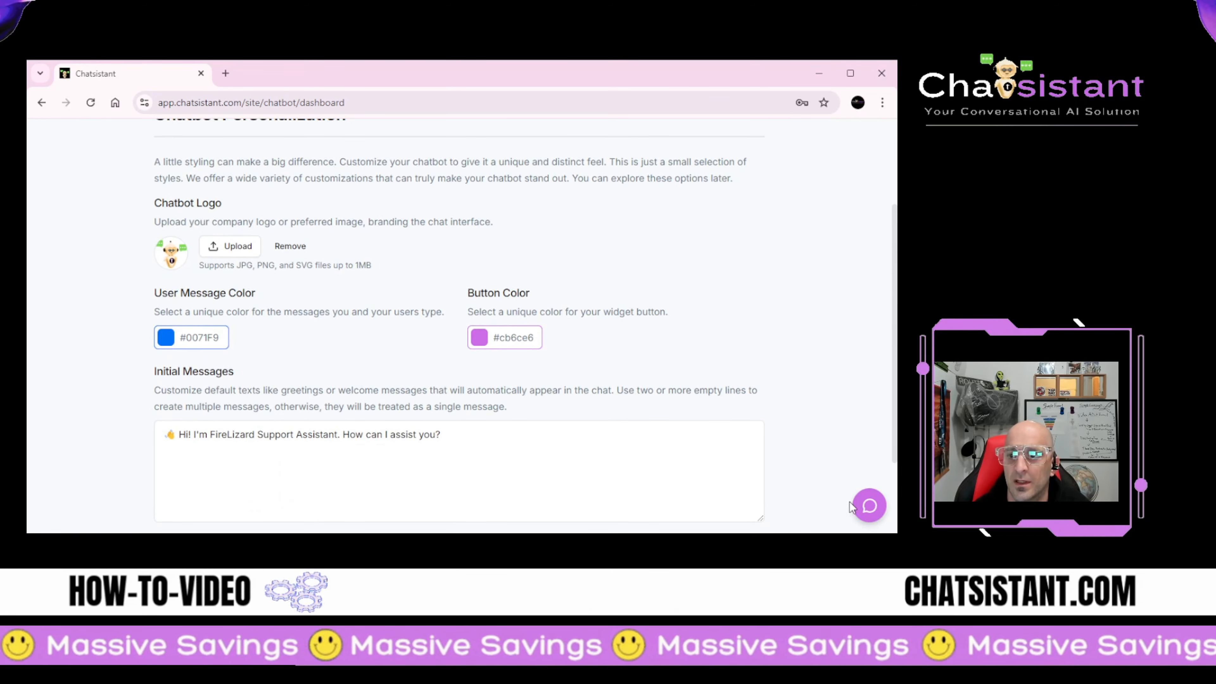
left_click(868, 506)
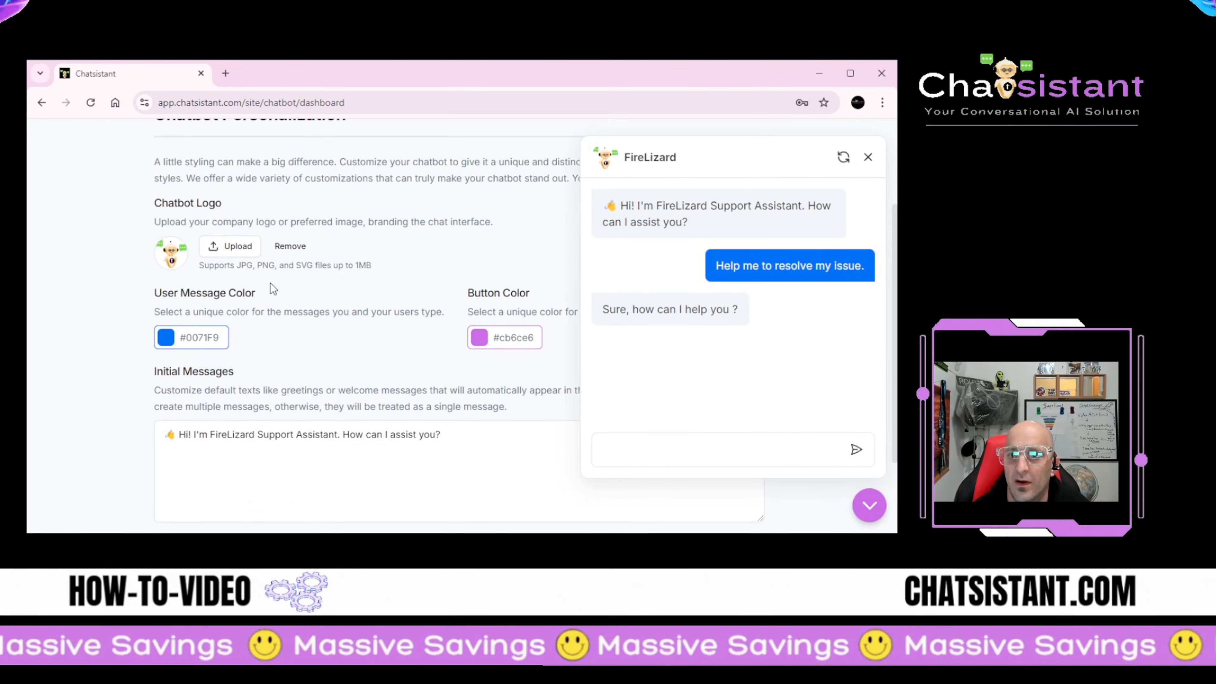
Step: Pick light green #7ed321 for user messages and orange #f5a623 for the widget button
left_click(204, 341)
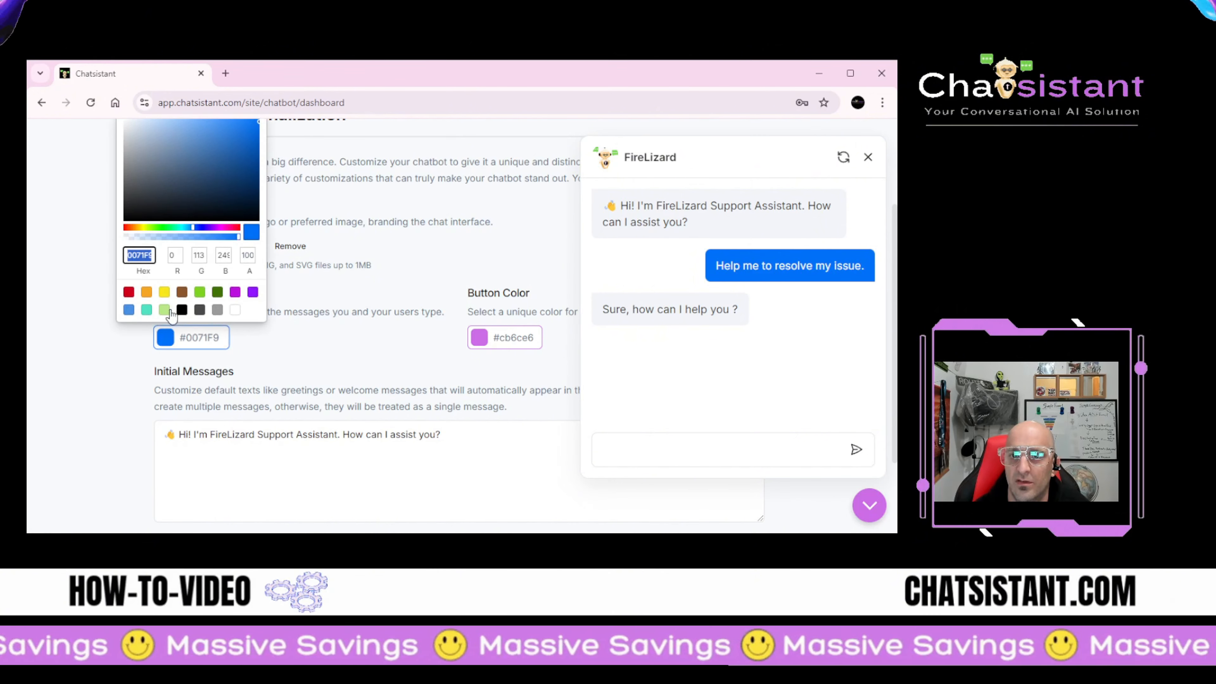
left_click(200, 292)
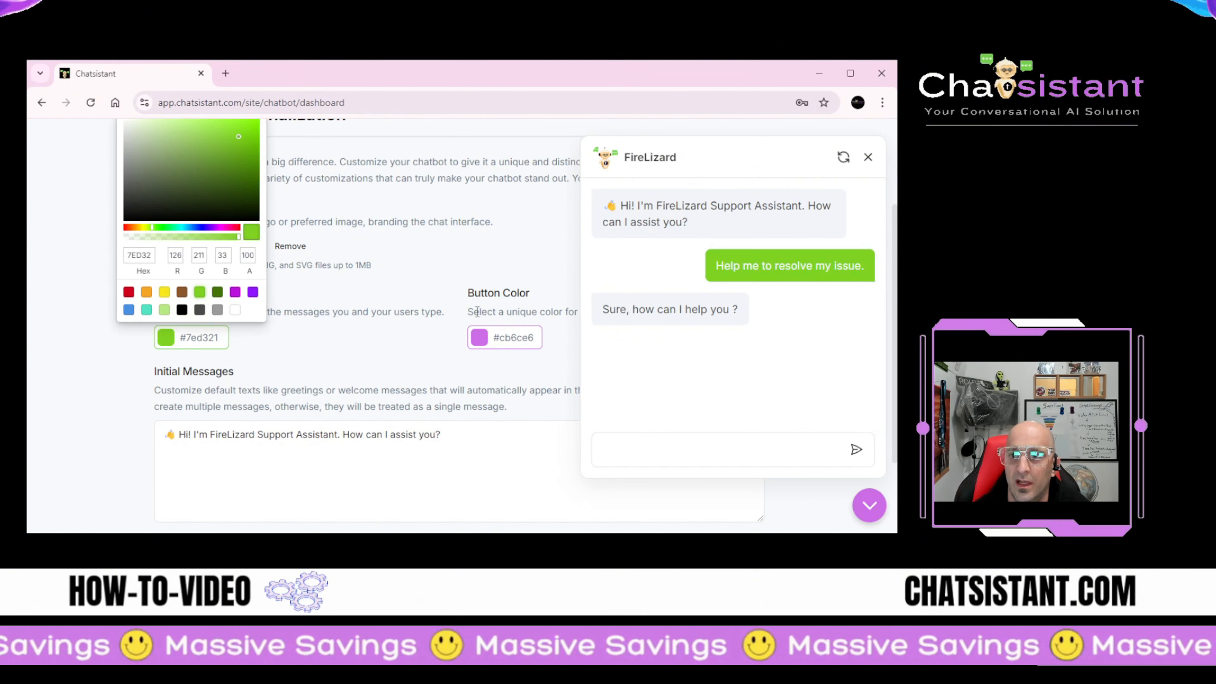
left_click(481, 340)
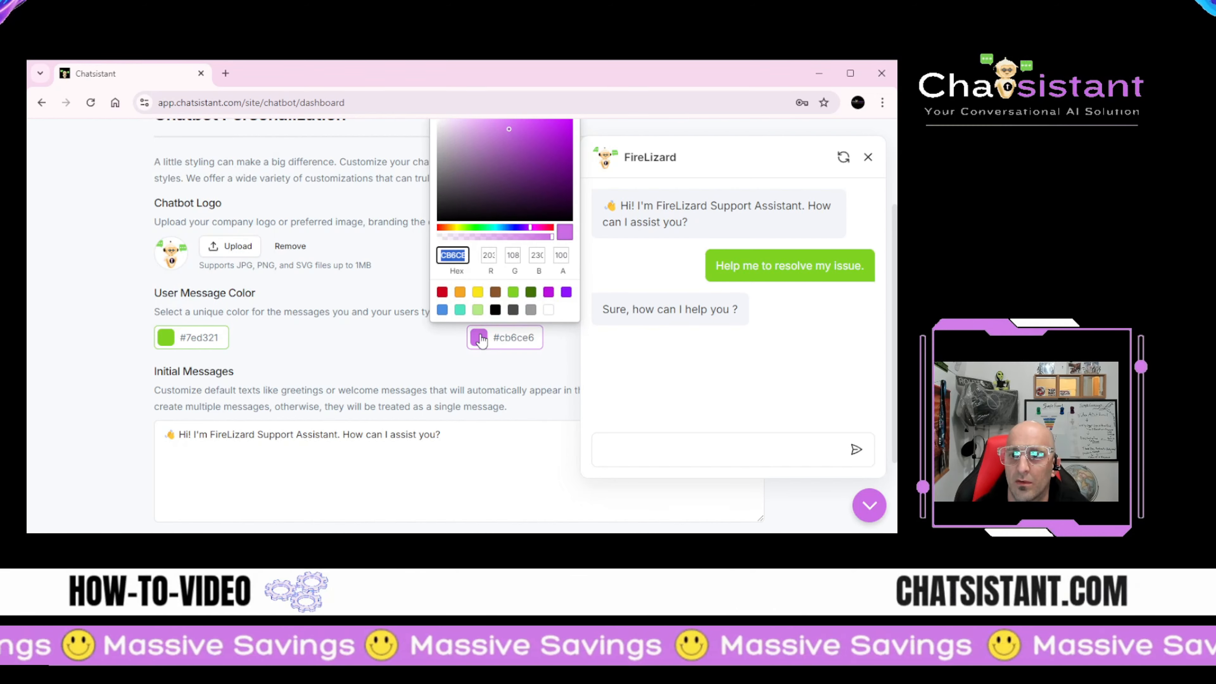
left_click(460, 292)
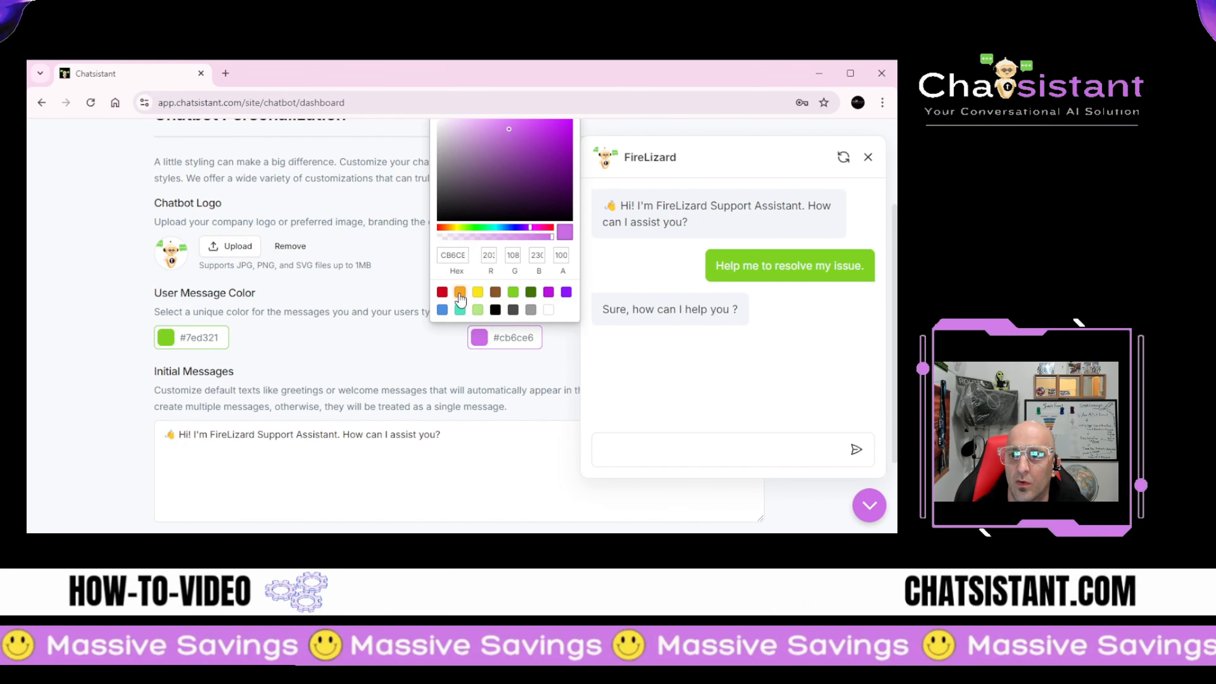
left_click(473, 378)
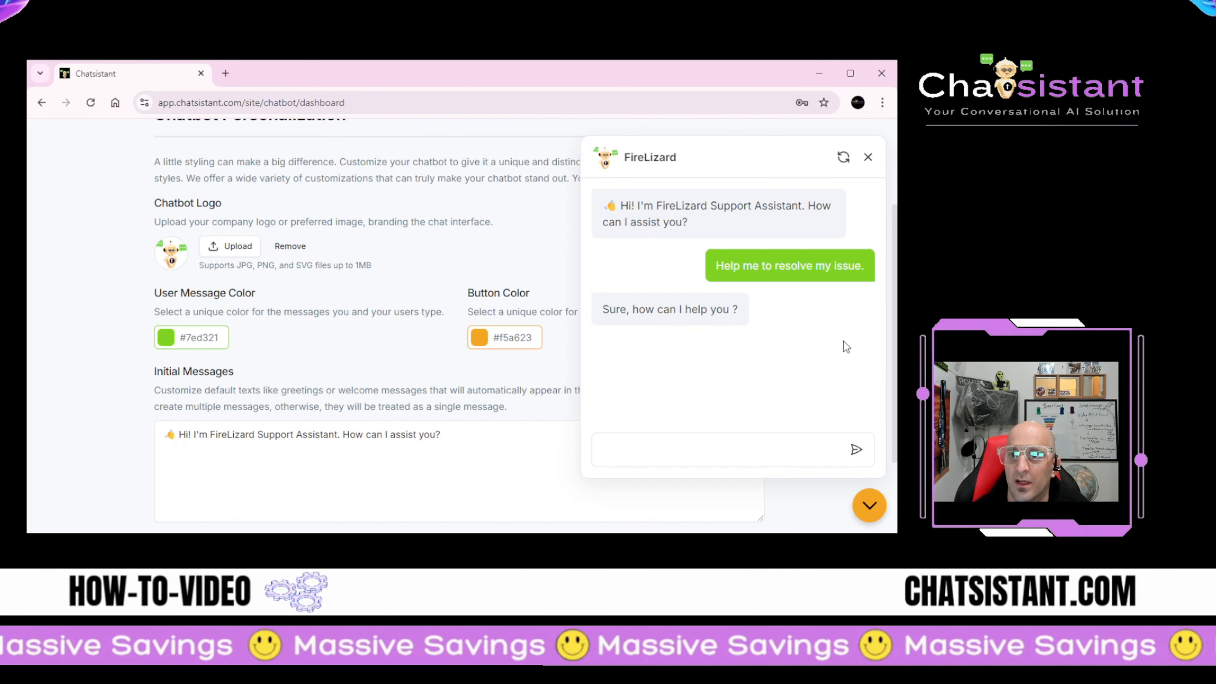
scroll(318, 384, "down", 2)
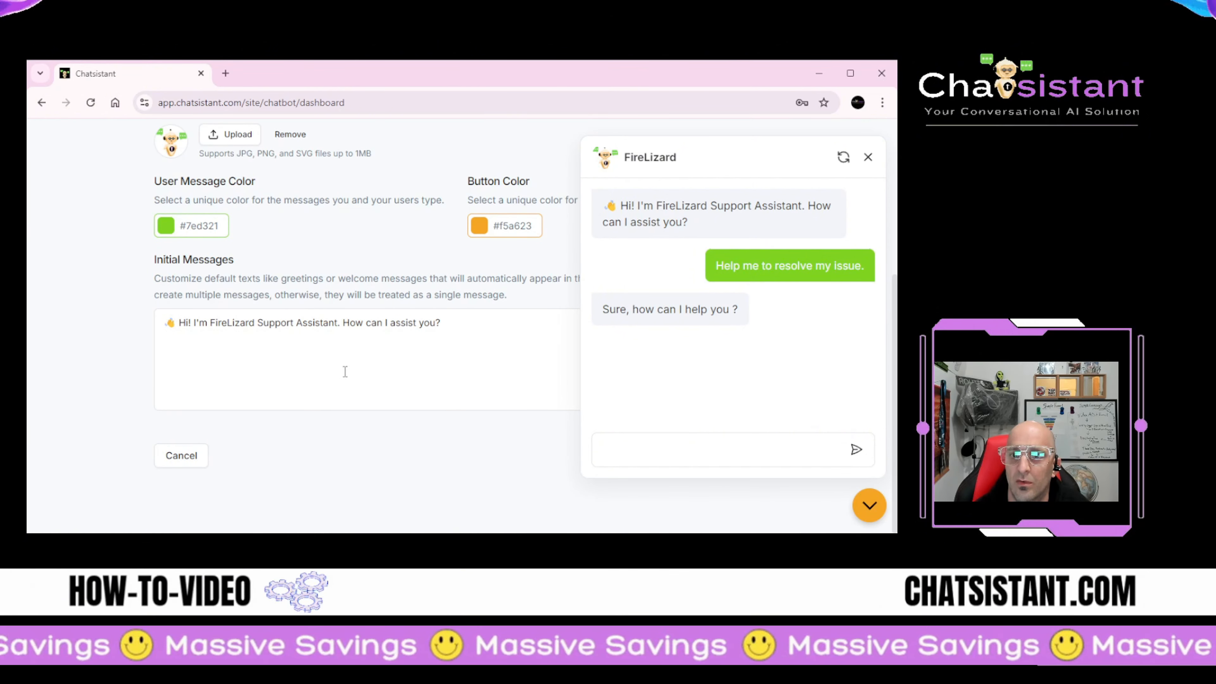
Step: Add 'Is this your first time visiting FireLizard?' as a second initial message below the greeting
left_click(467, 326)
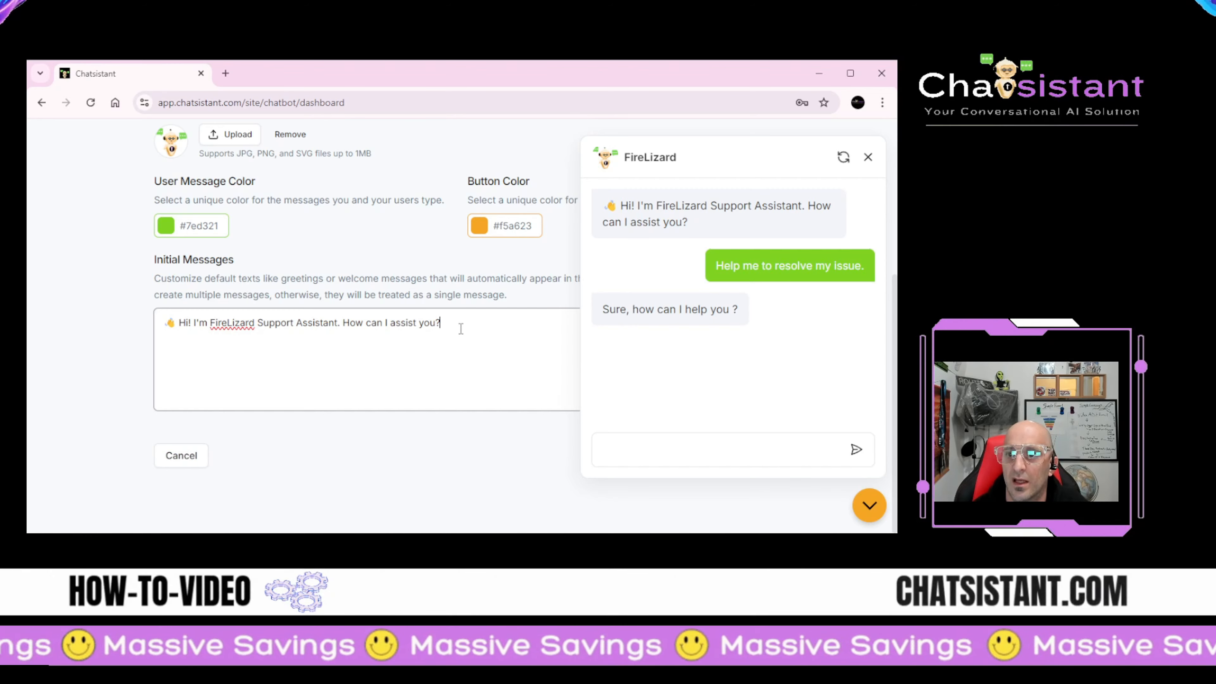
key("Return")
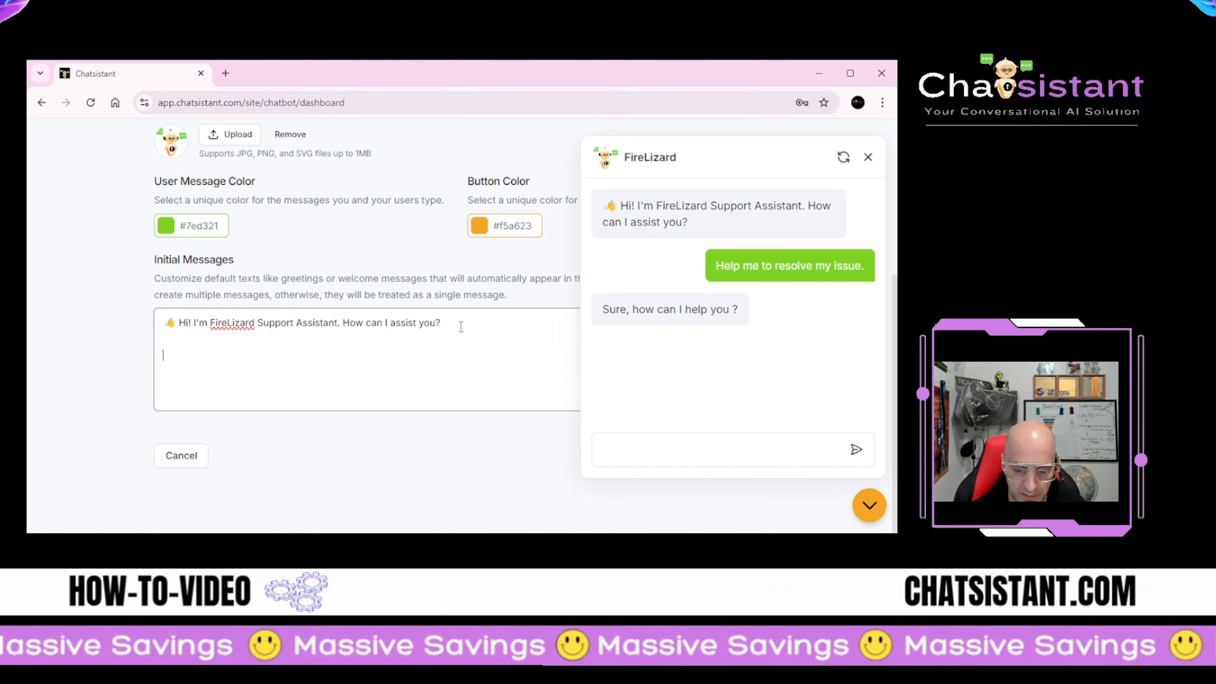
type("Helo")
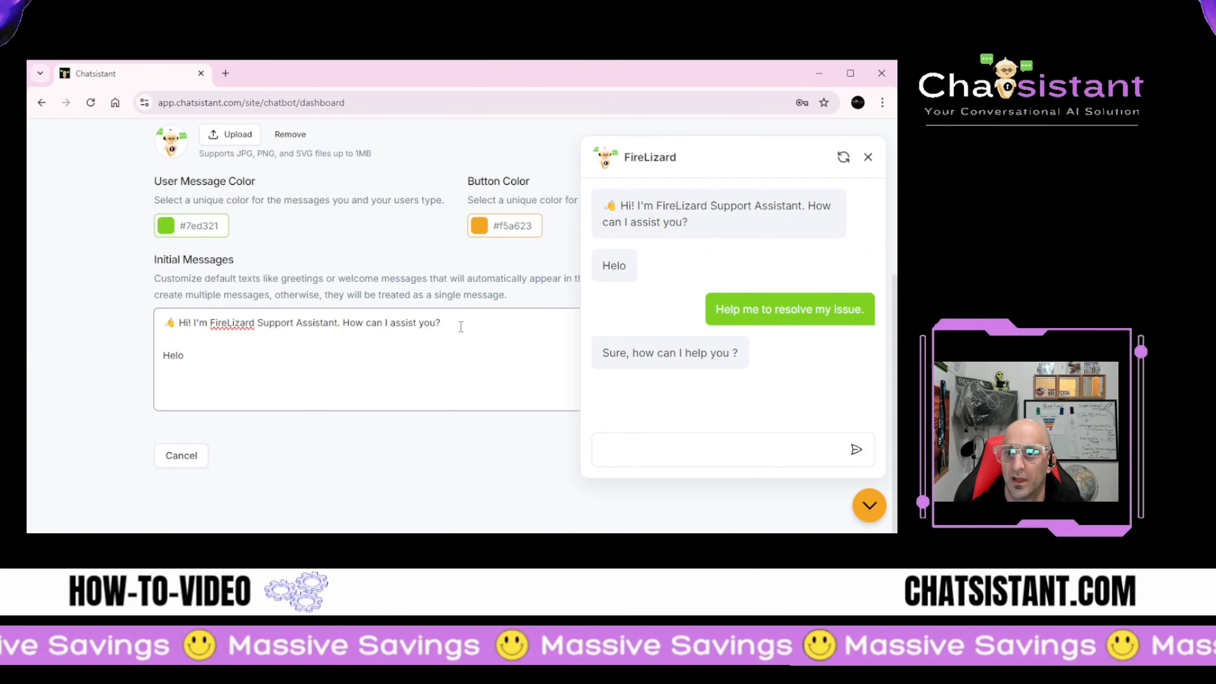
key("BackSpace")
key("BackSpace")
key("BackSpace")
key("BackSpace")
type("What's you name")
key("BackSpace")
key("BackSpace")
key("BackSpace")
key("BackSpace")
key("BackSpace")
key("BackSpace")
key("BackSpace")
key("BackSpace")
key("BackSpace")
key("BackSpace")
key("BackSpace")
key("BackSpace")
key("BackSpace")
key("BackSpace")
key("BackSpace")
type("I")
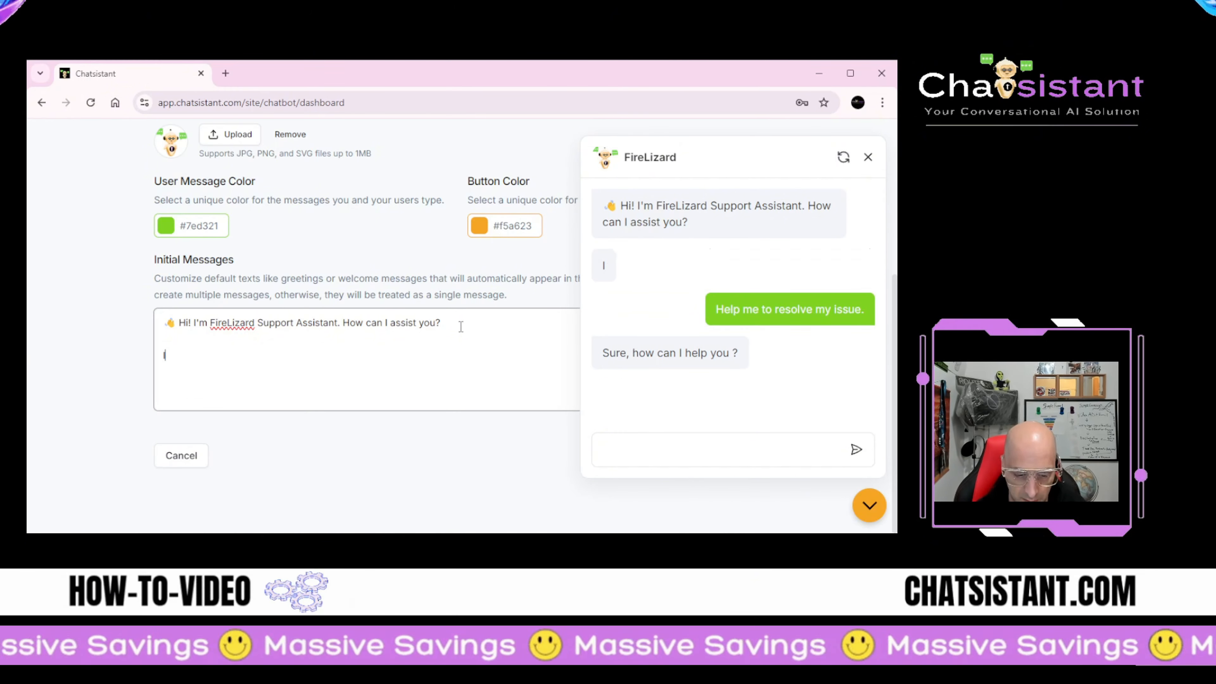
type("s this your first time visiting FireLizard?")
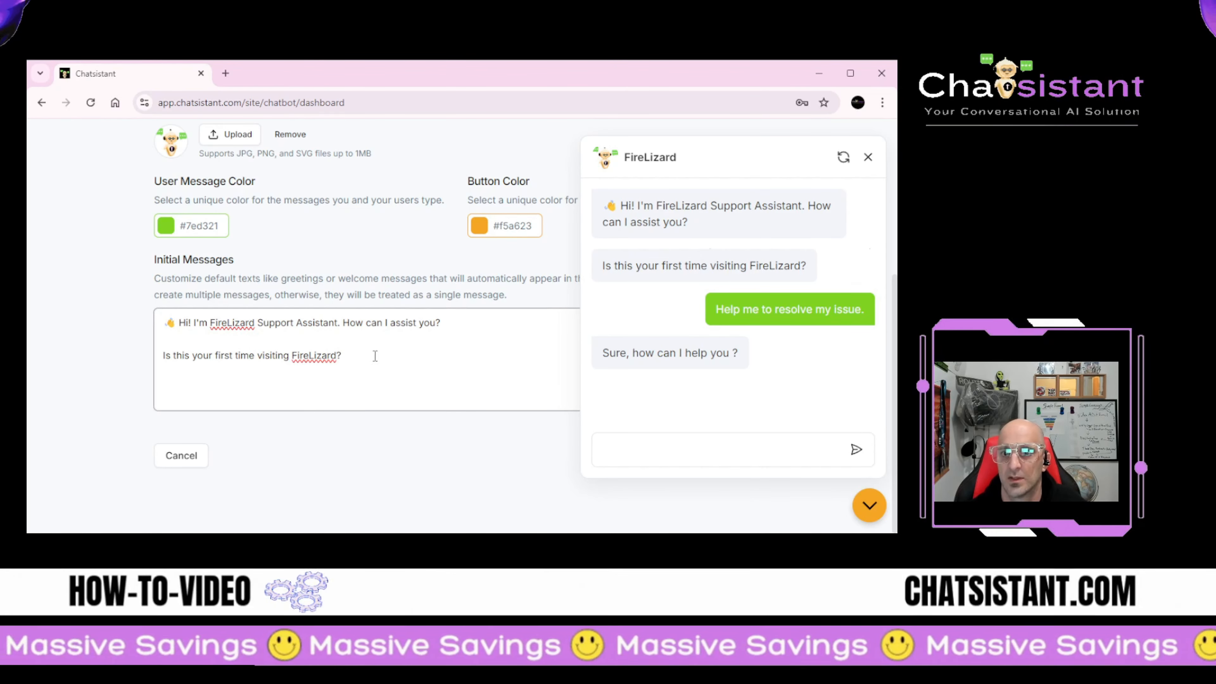
Step: Close the FireLizard chat preview
left_click(867, 158)
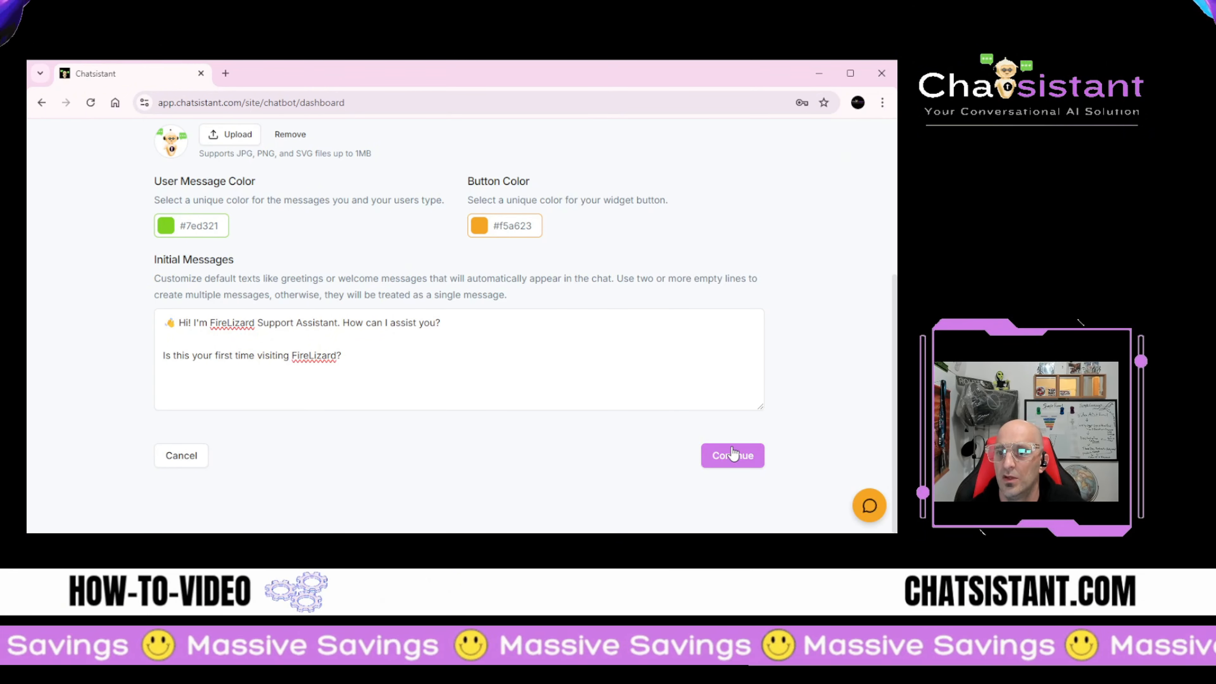
scroll(484, 454, "up", 4)
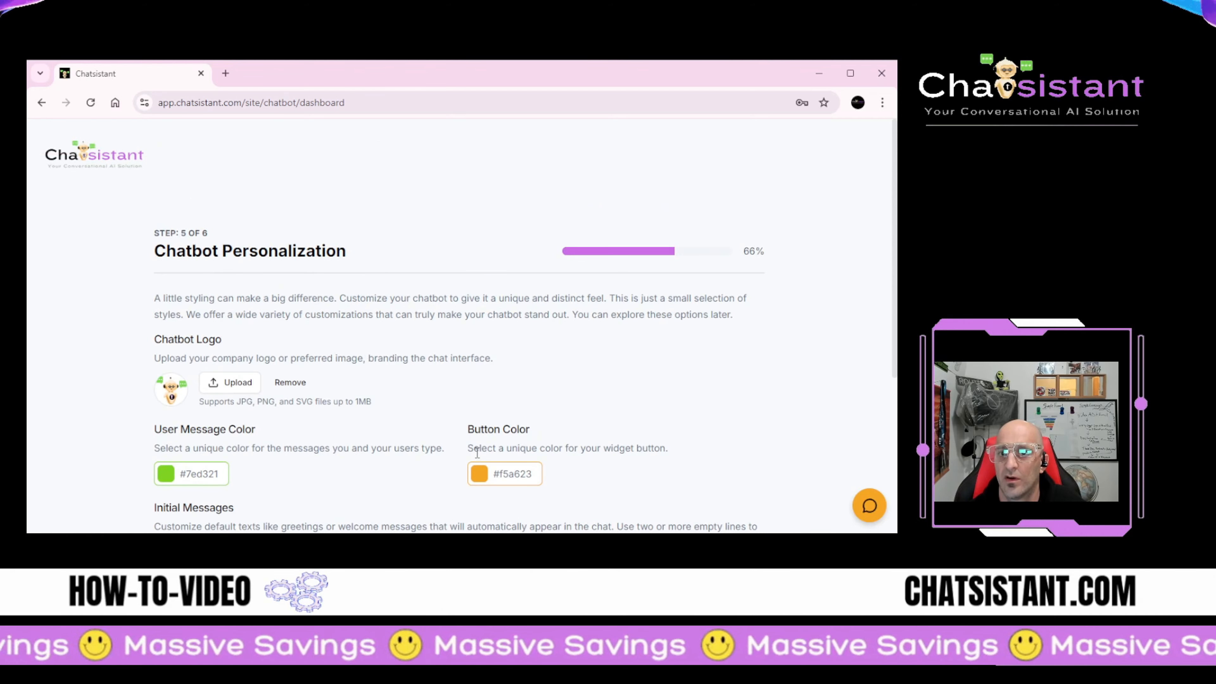
scroll(477, 453, "down", 4)
Step: Continue to Chatbot Training and browse the Website Sitemap, Files and Website URL source options
left_click(731, 459)
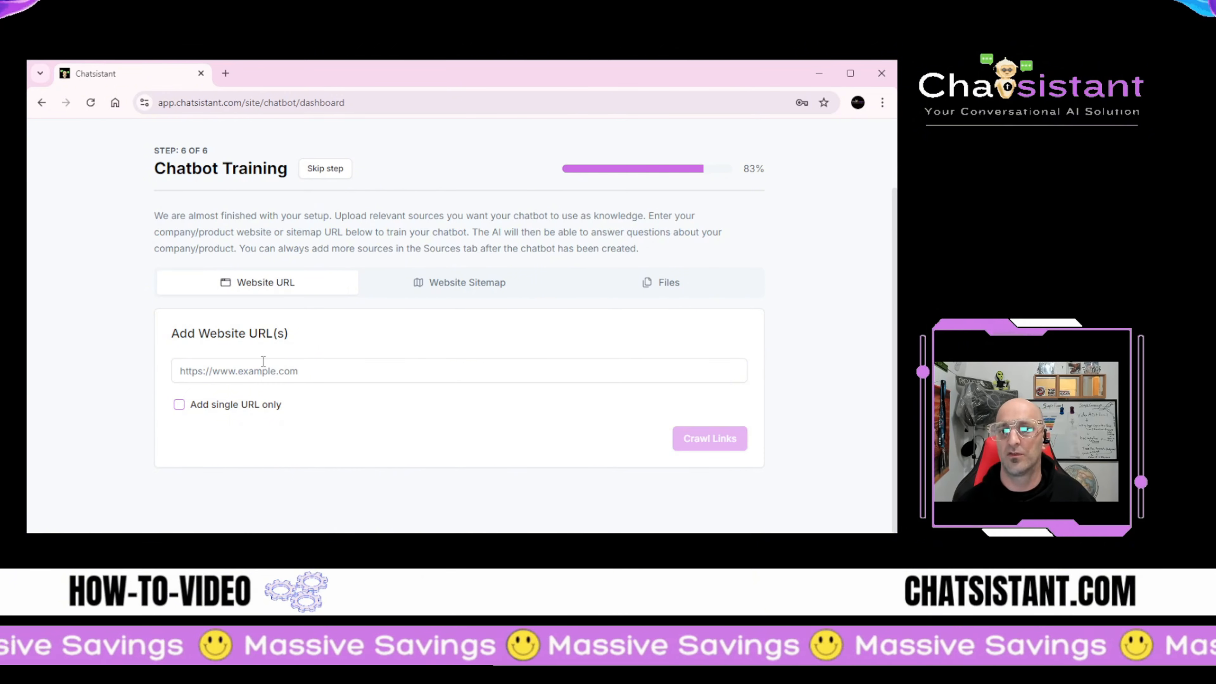
left_click(508, 283)
scroll(508, 283, "down", 1)
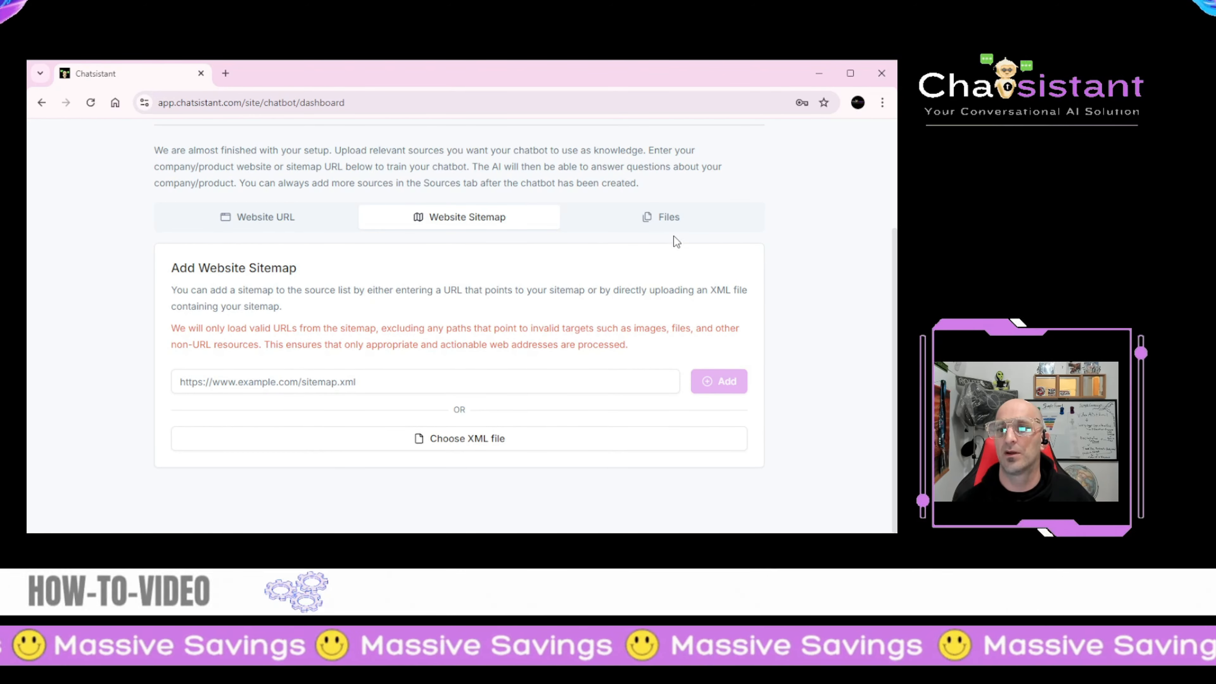
left_click(671, 219)
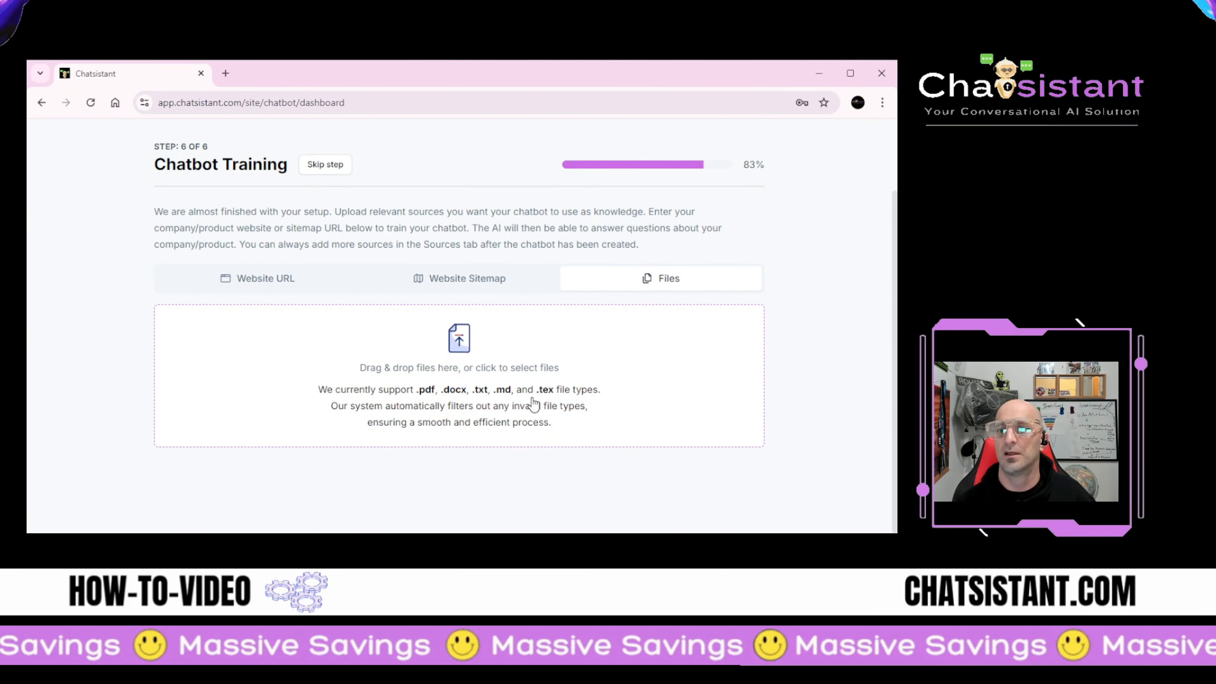
left_click(447, 281)
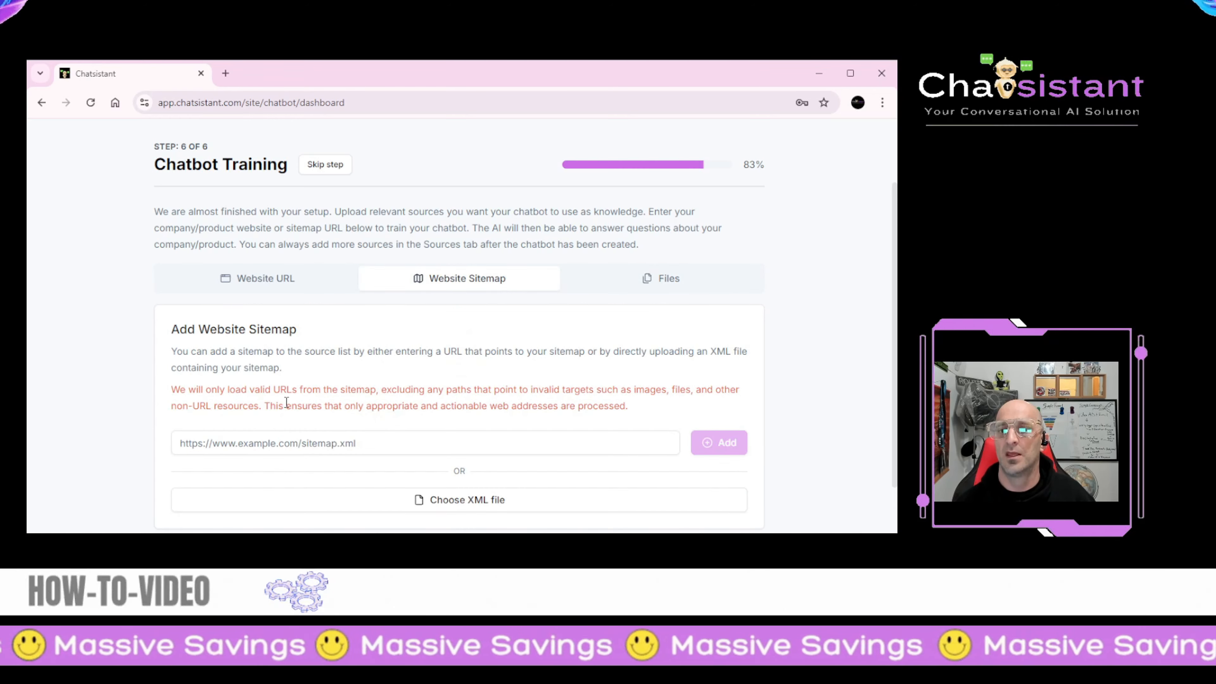
scroll(353, 445, "down", 1)
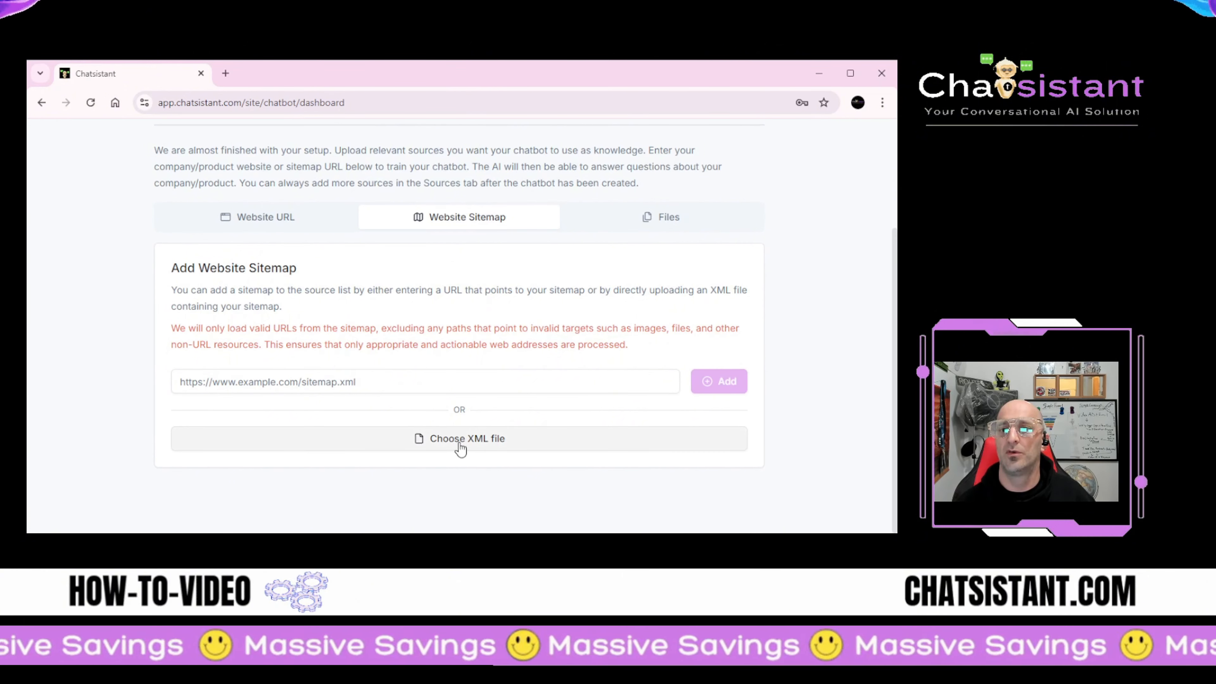
scroll(459, 449, "up", 2)
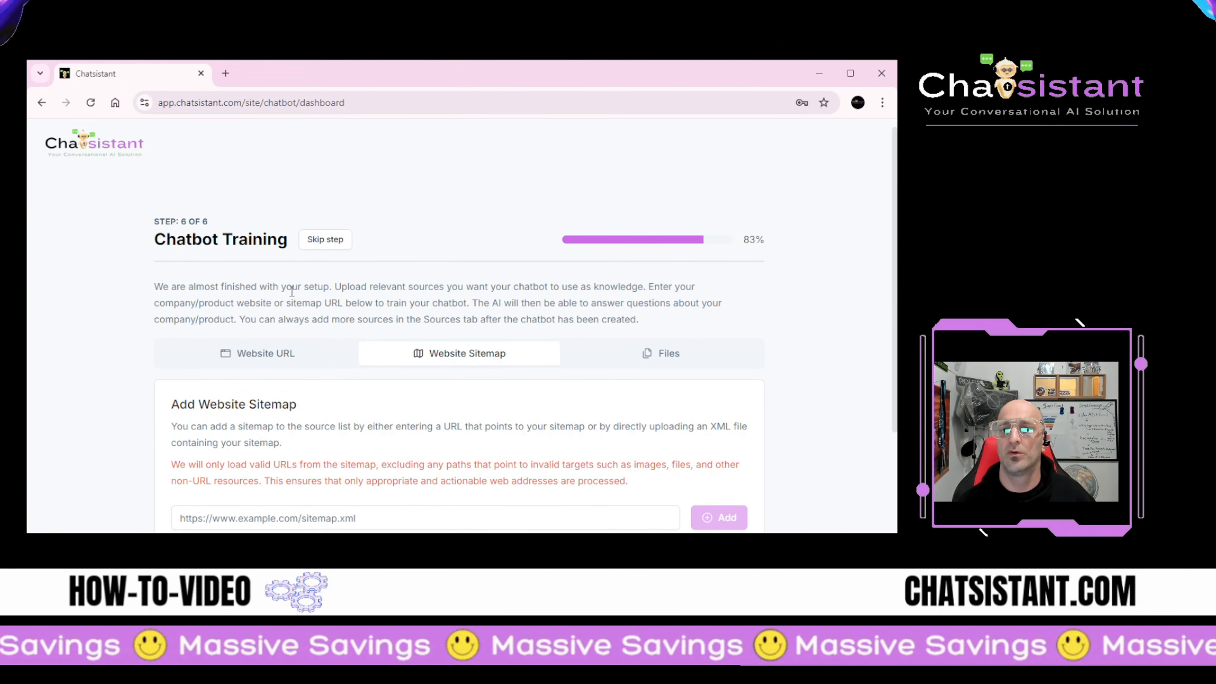
left_click(253, 369)
scroll(260, 368, "down", 1)
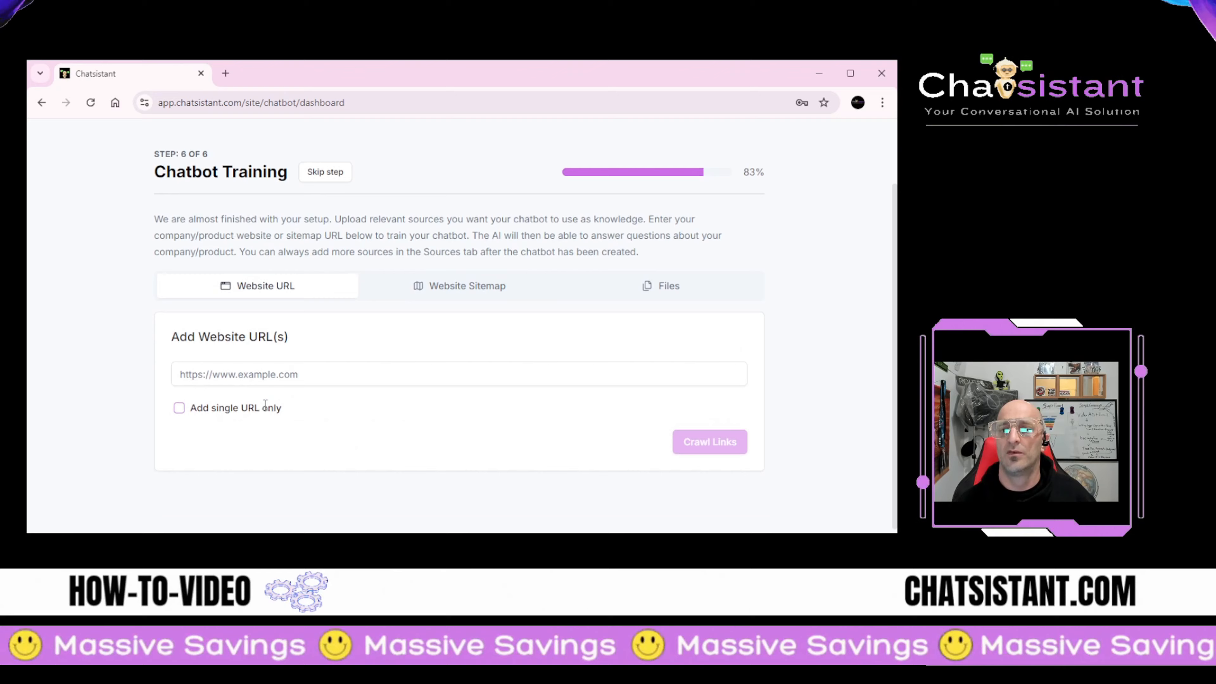
left_click(273, 383)
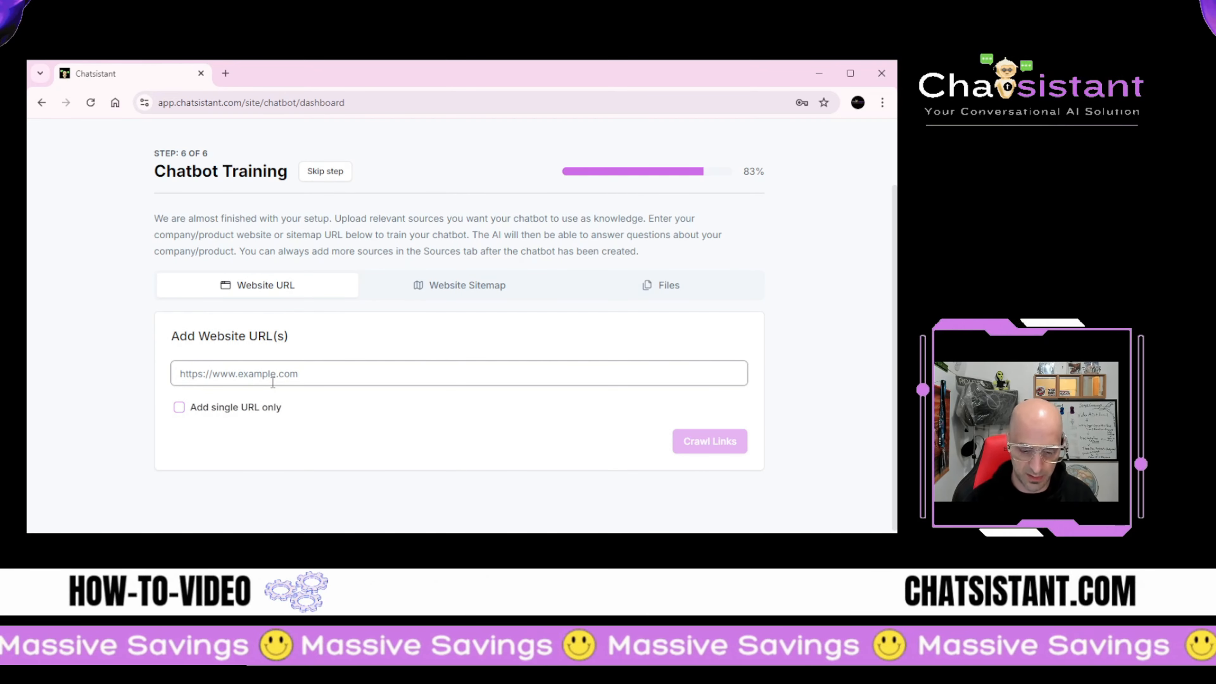
type("https:/")
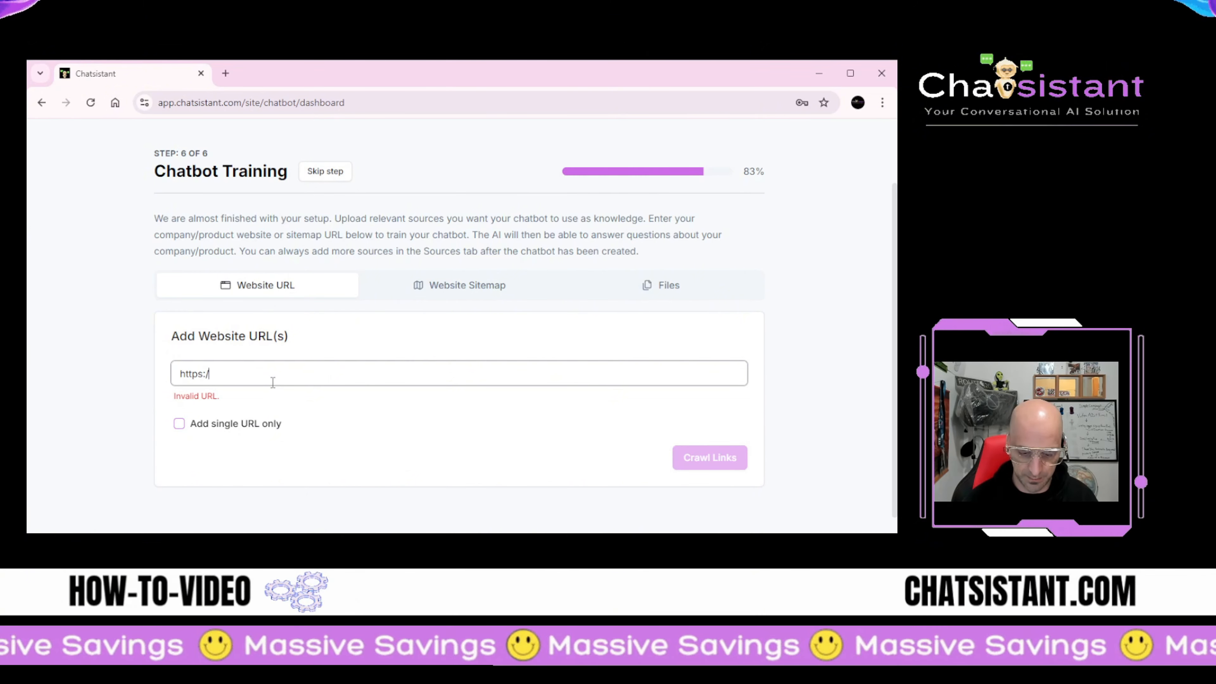
type("/thefireliz")
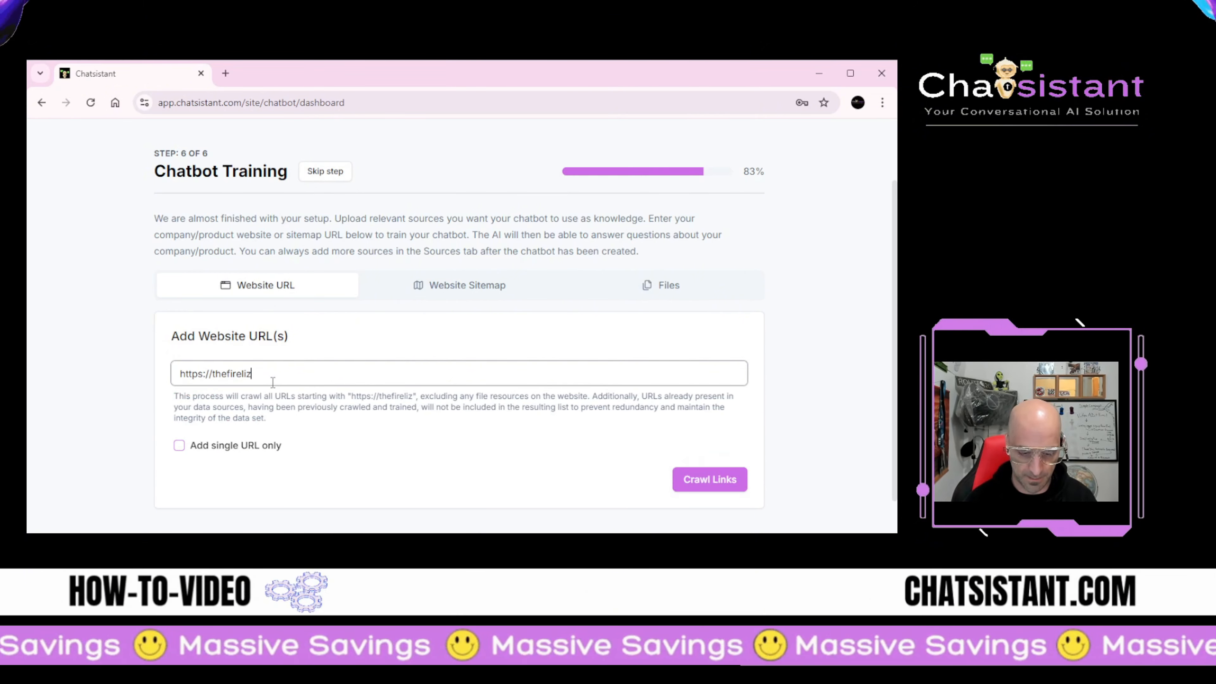
type("ard.com")
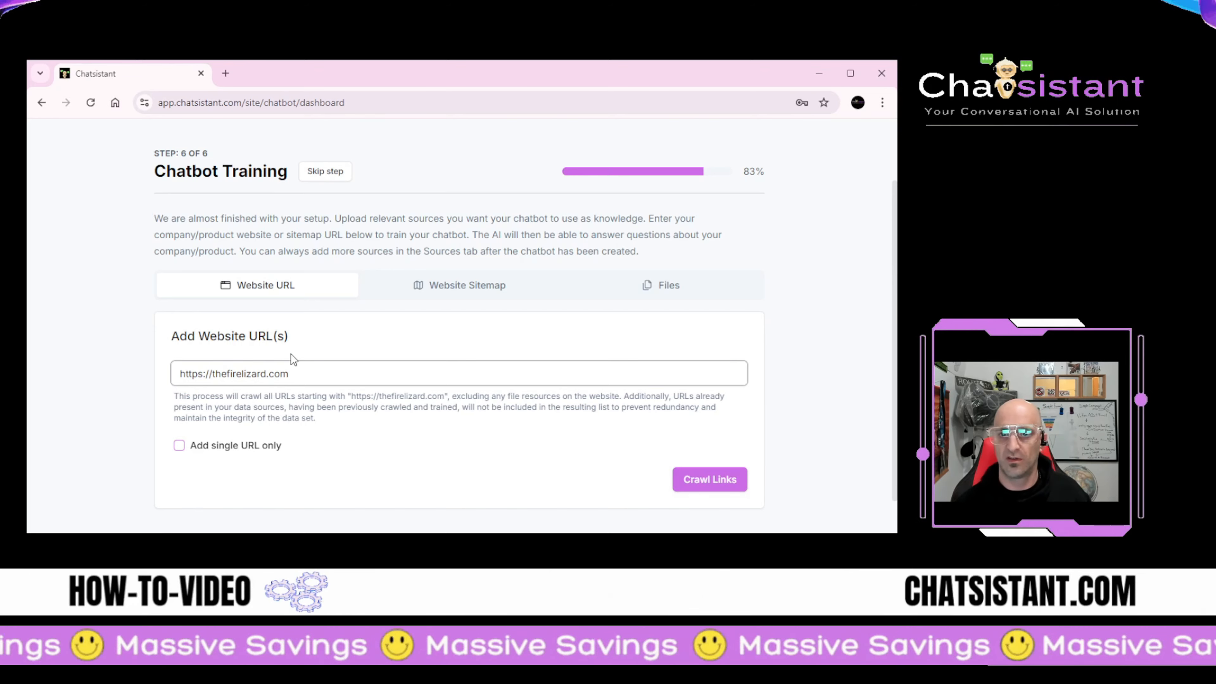
left_click(296, 406)
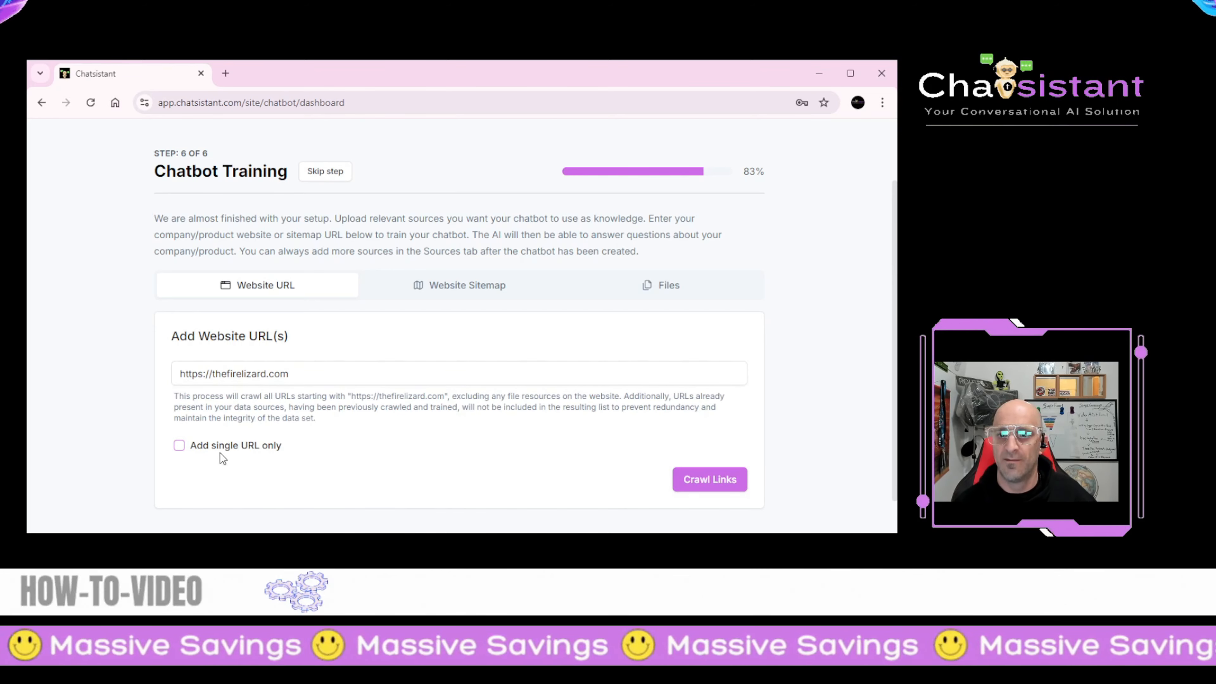
left_click(178, 446)
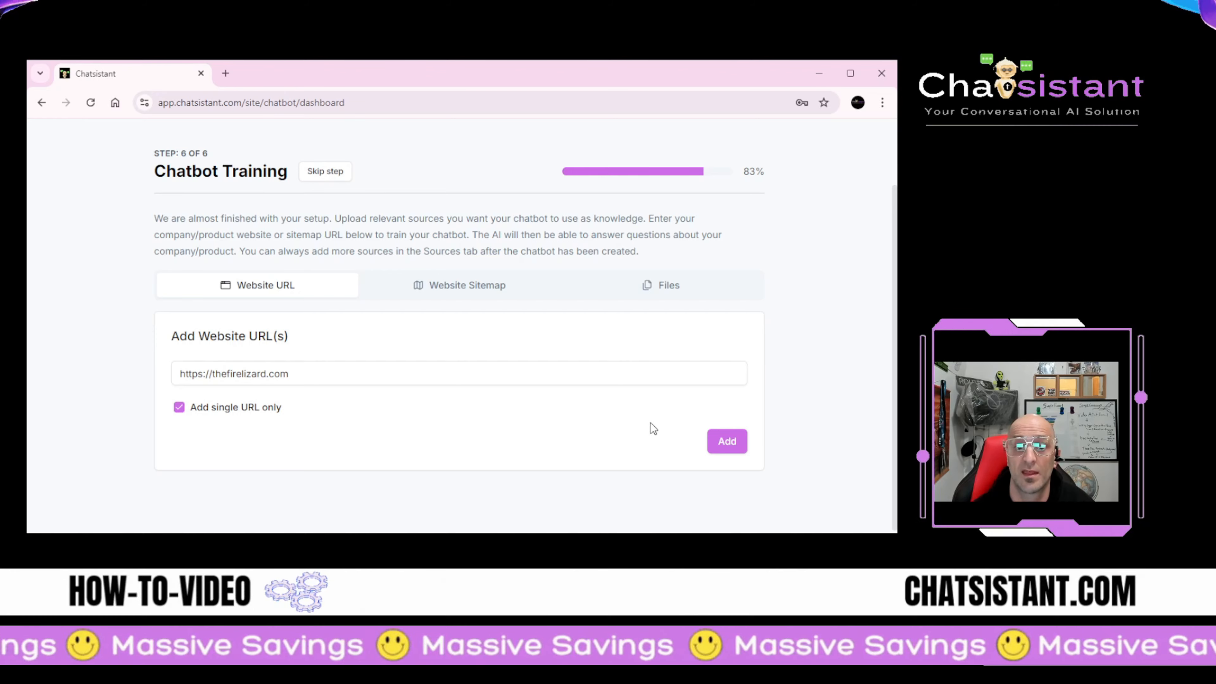
left_click(727, 441)
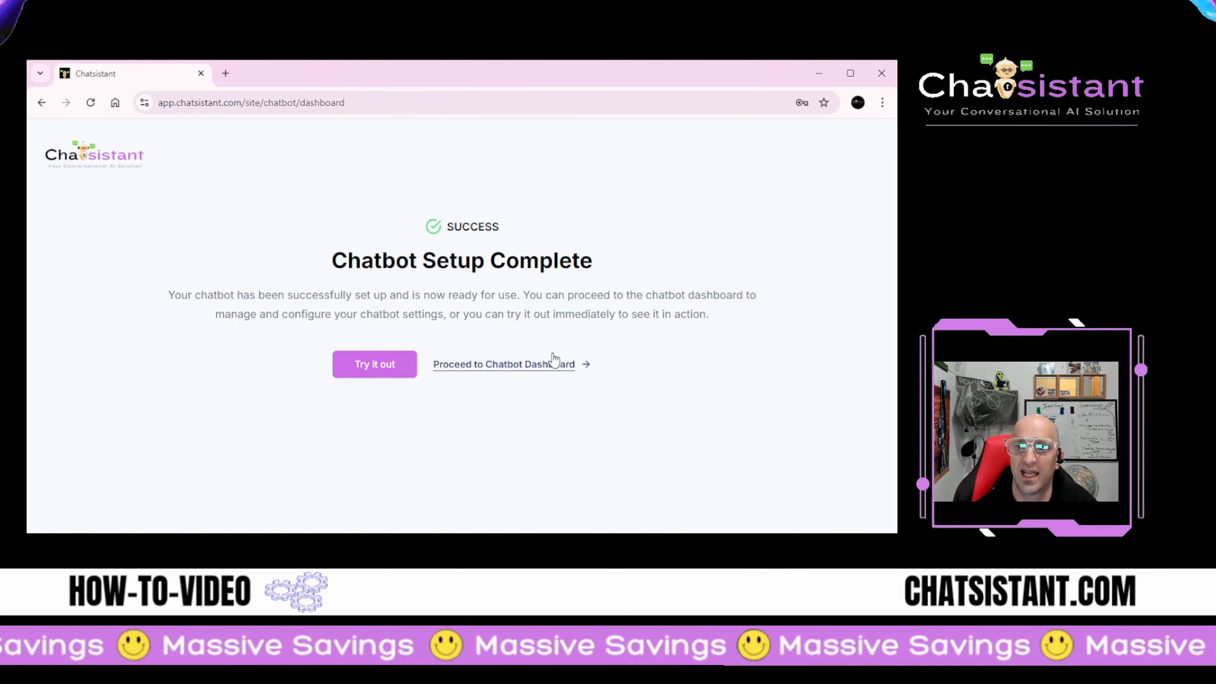
Step: Go to FireLizard's dashboard and open the Form section of Settings / Appearance
left_click(483, 363)
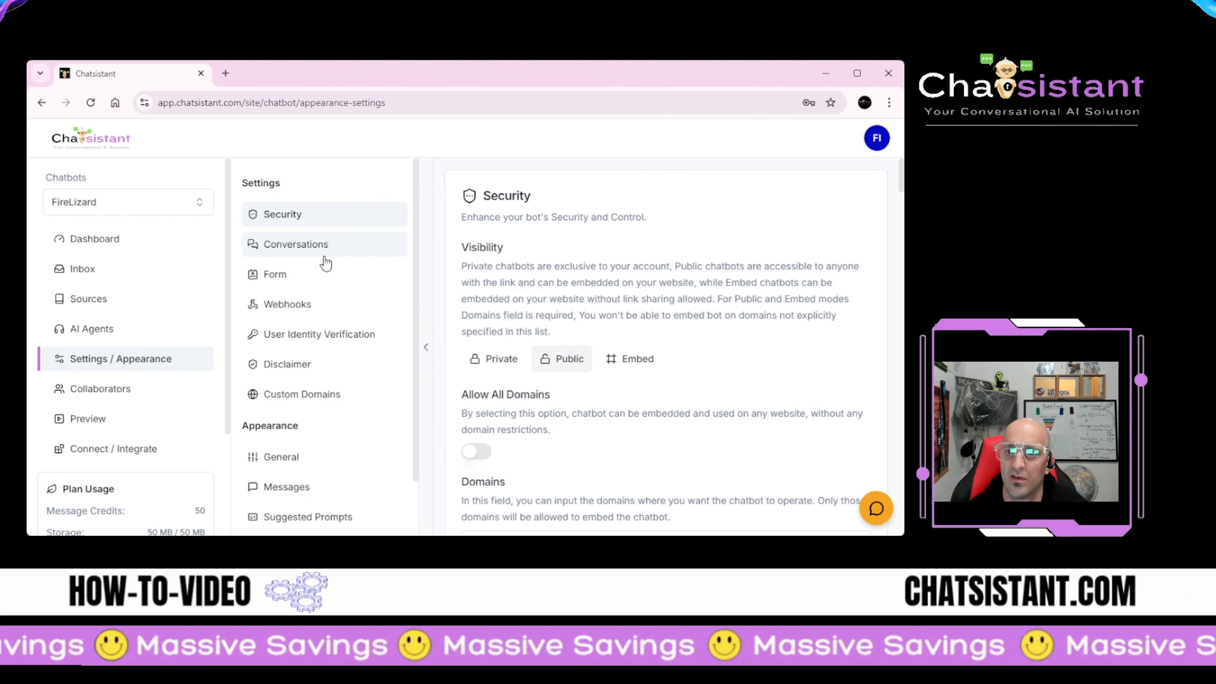
scroll(306, 287, "down", 1)
scroll(302, 348, "up", 1)
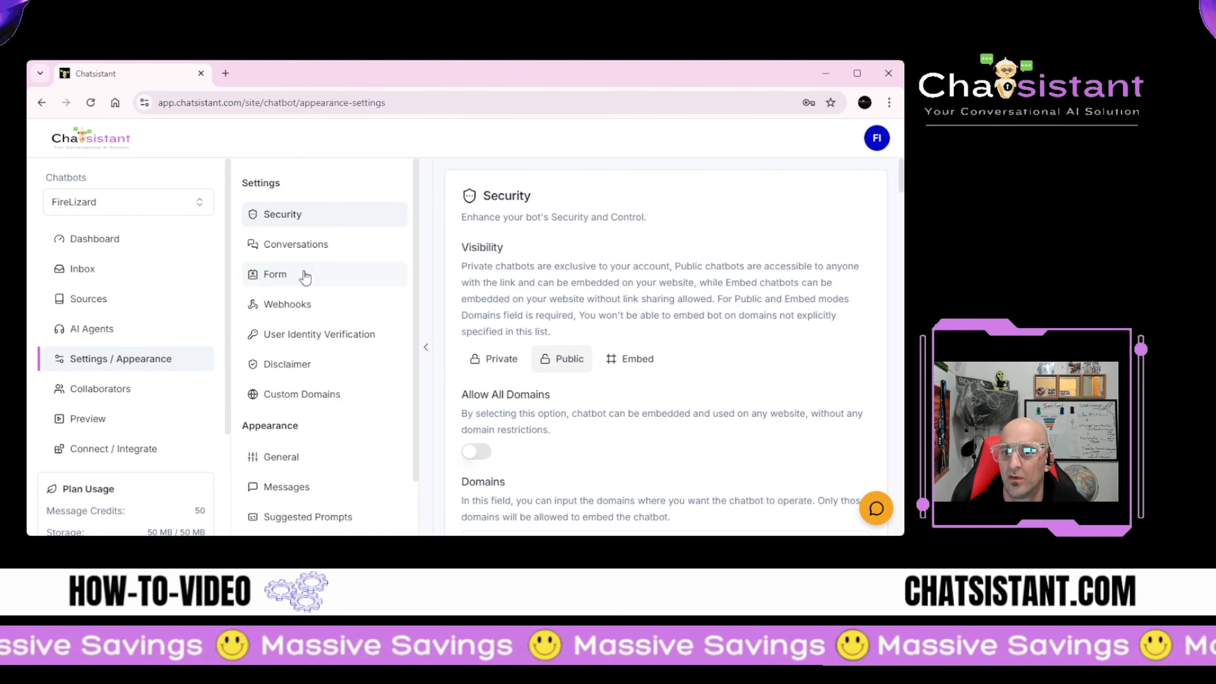
scroll(533, 319, "down", 5)
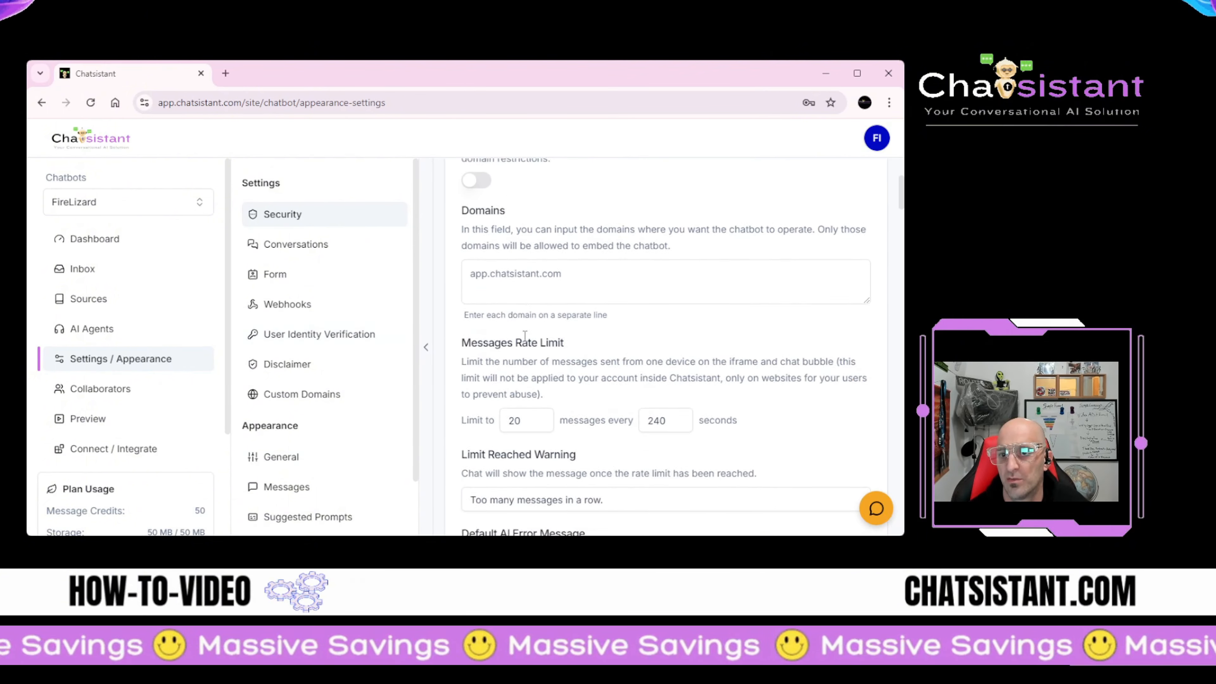
scroll(527, 331, "up", 5)
left_click(284, 286)
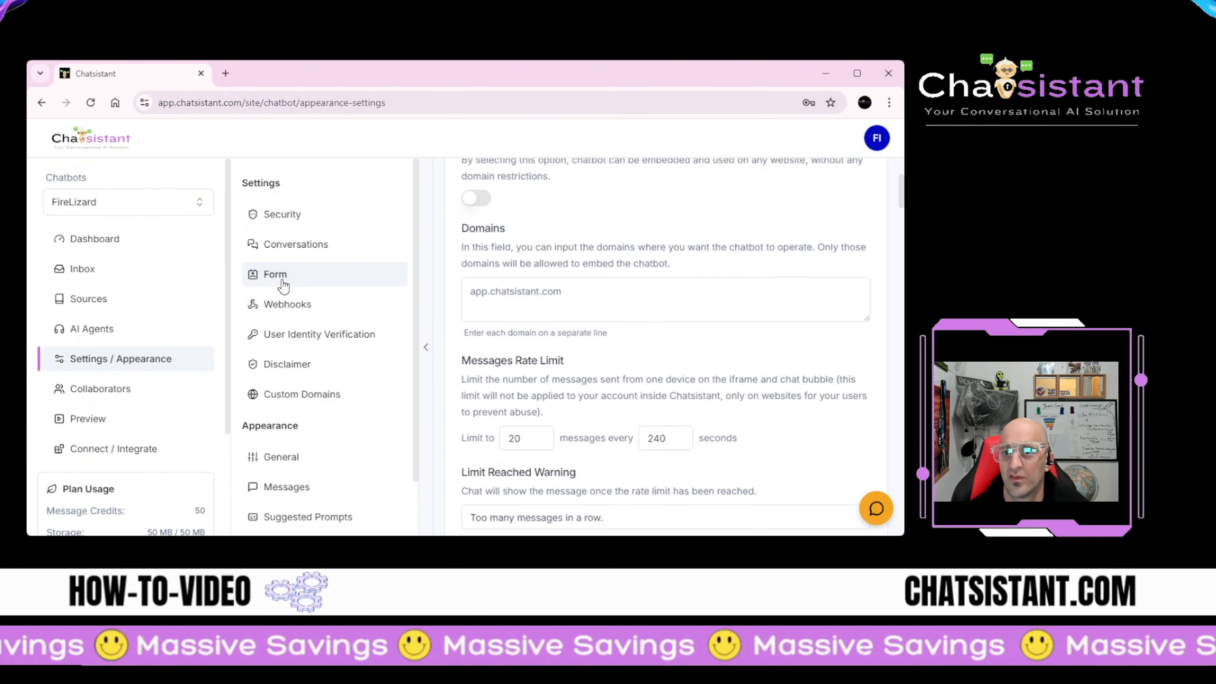
scroll(546, 296, "up", 1)
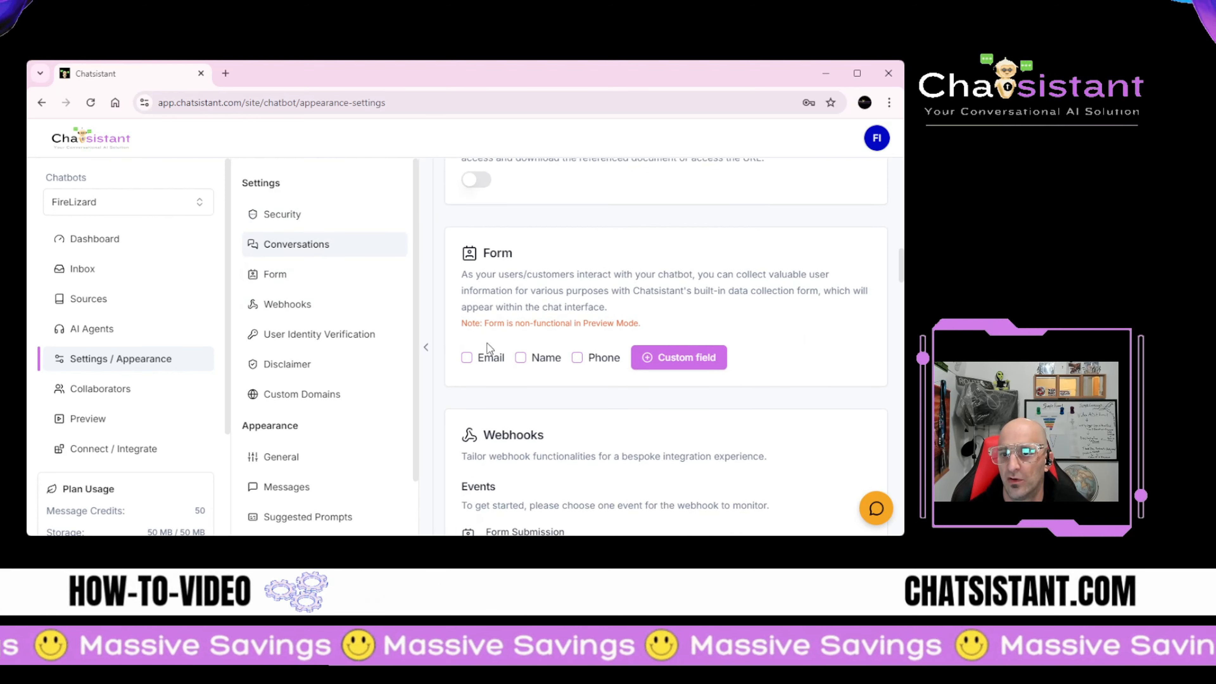
Step: Collect email, name and phone in the chat form, with email and name required
left_click(467, 358)
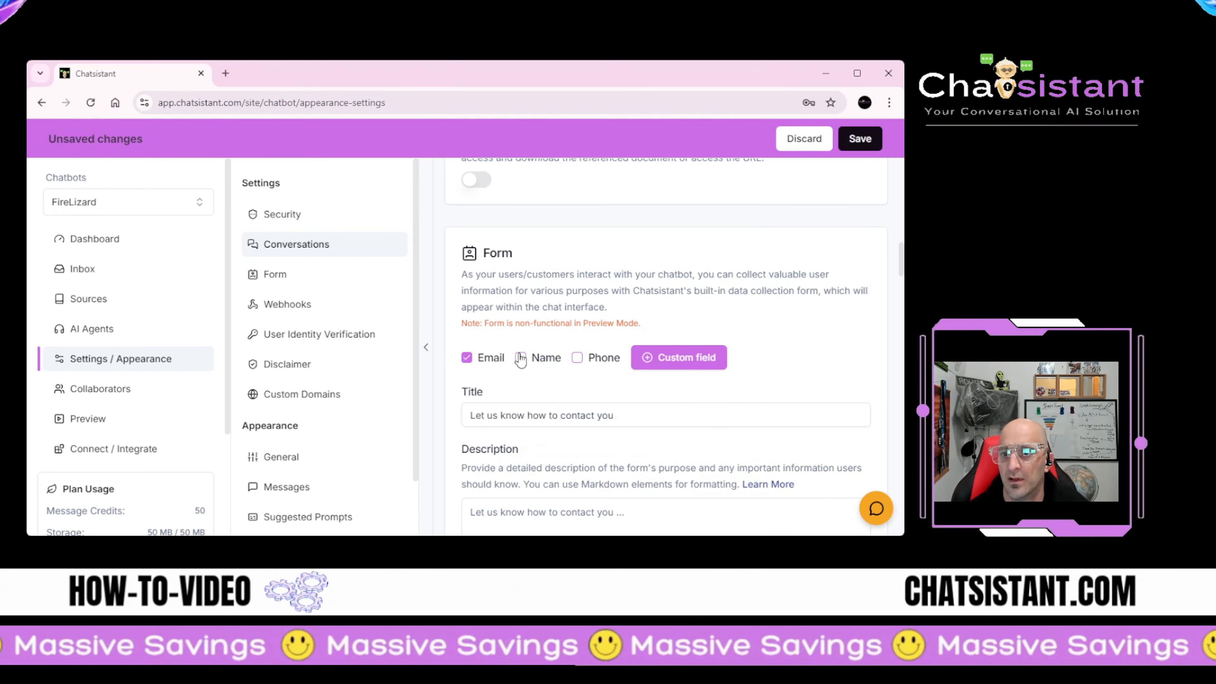
left_click(577, 358)
scroll(580, 359, "down", 2)
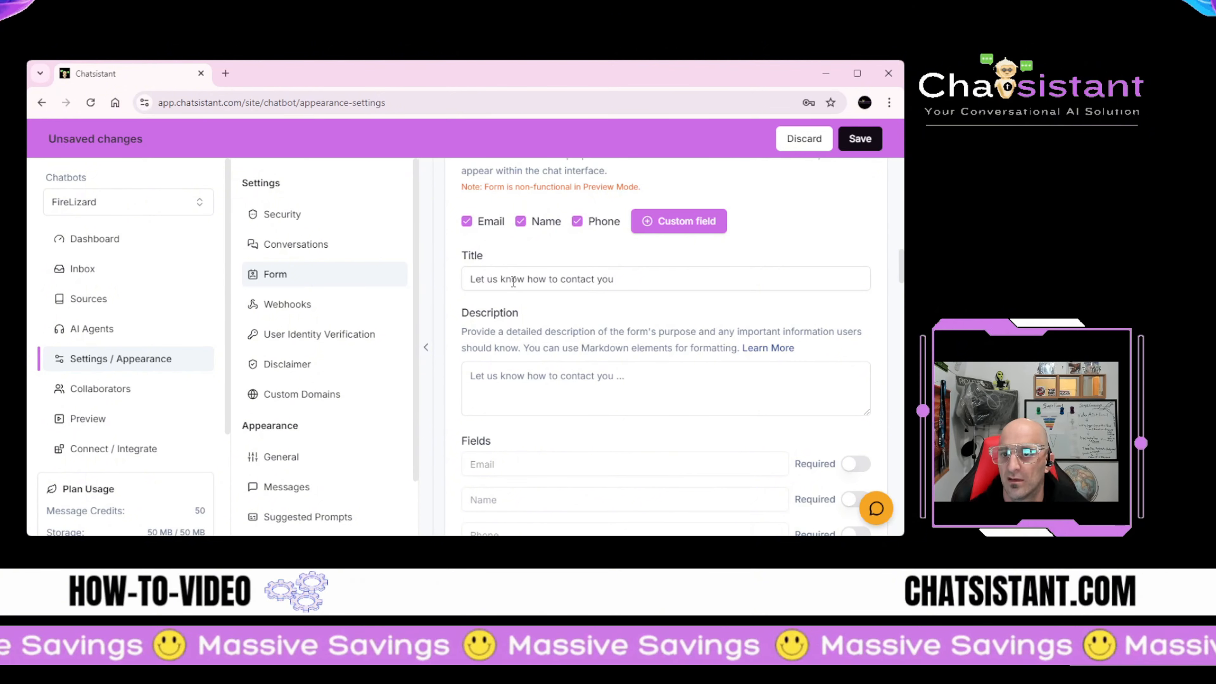
scroll(538, 361, "down", 2)
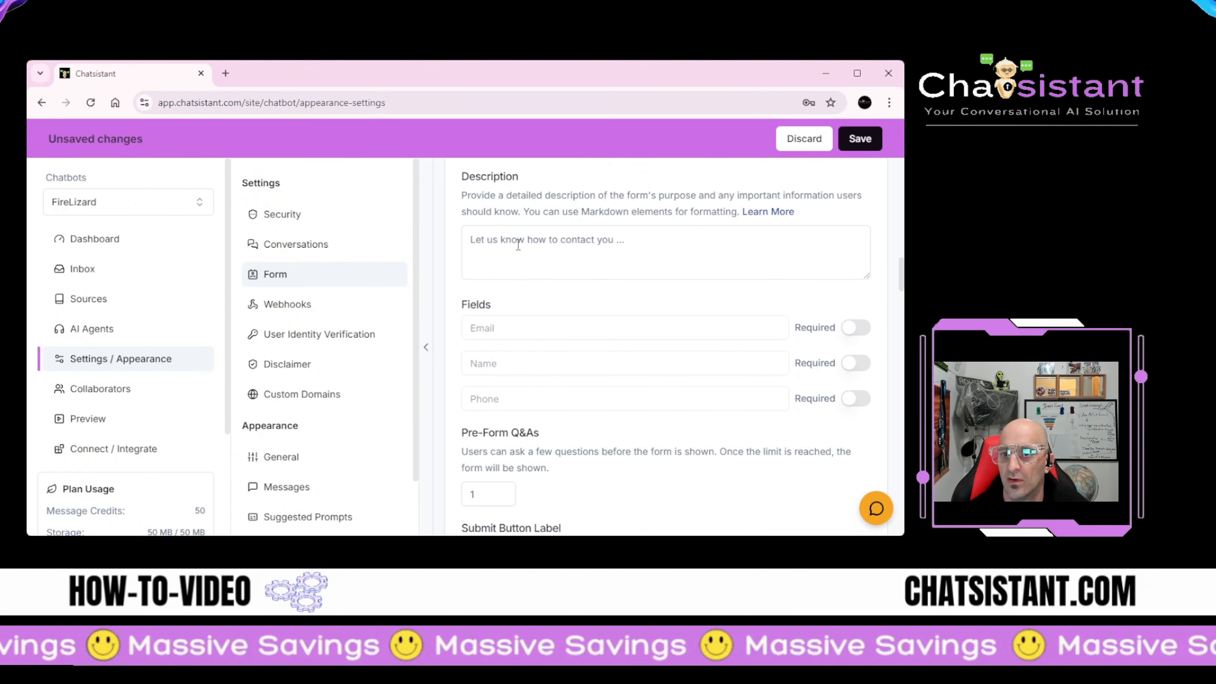
left_click(856, 328)
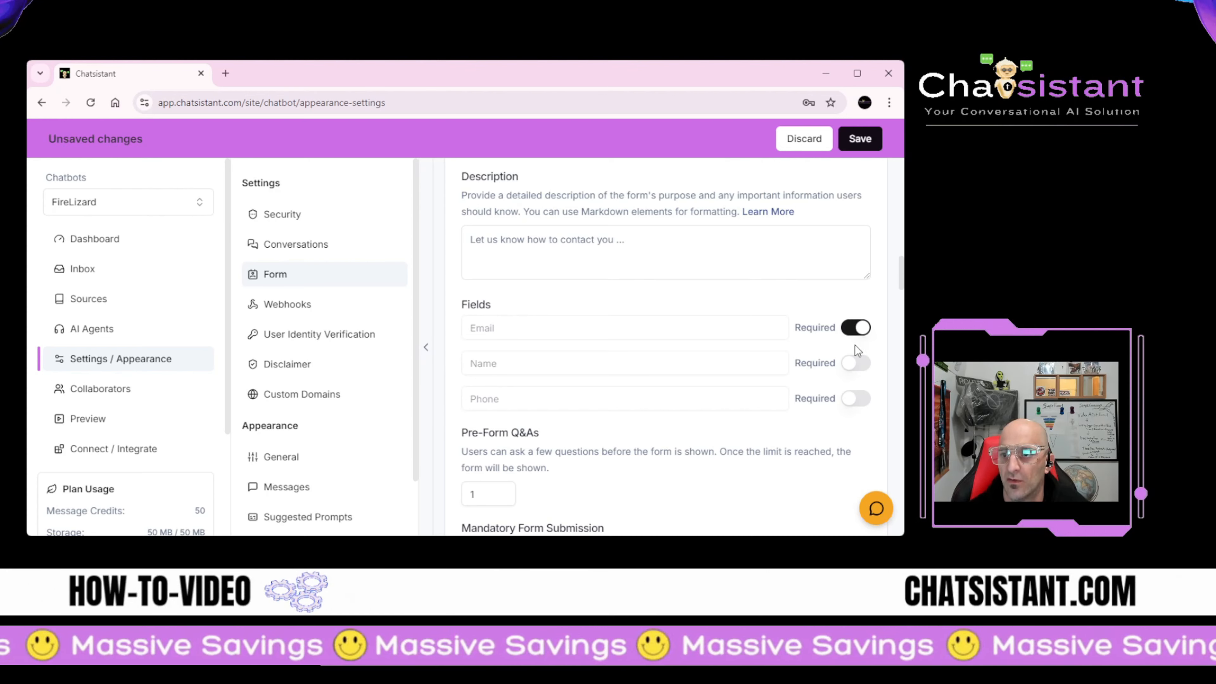
left_click(855, 364)
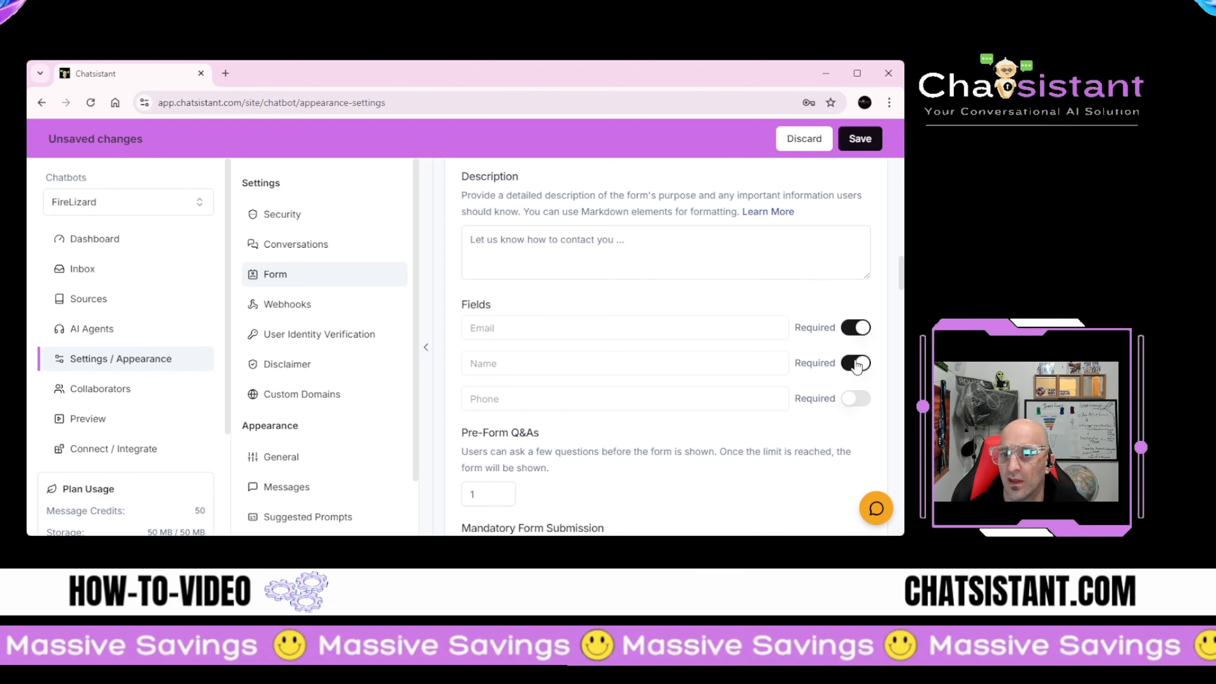
scroll(805, 410, "down", 3)
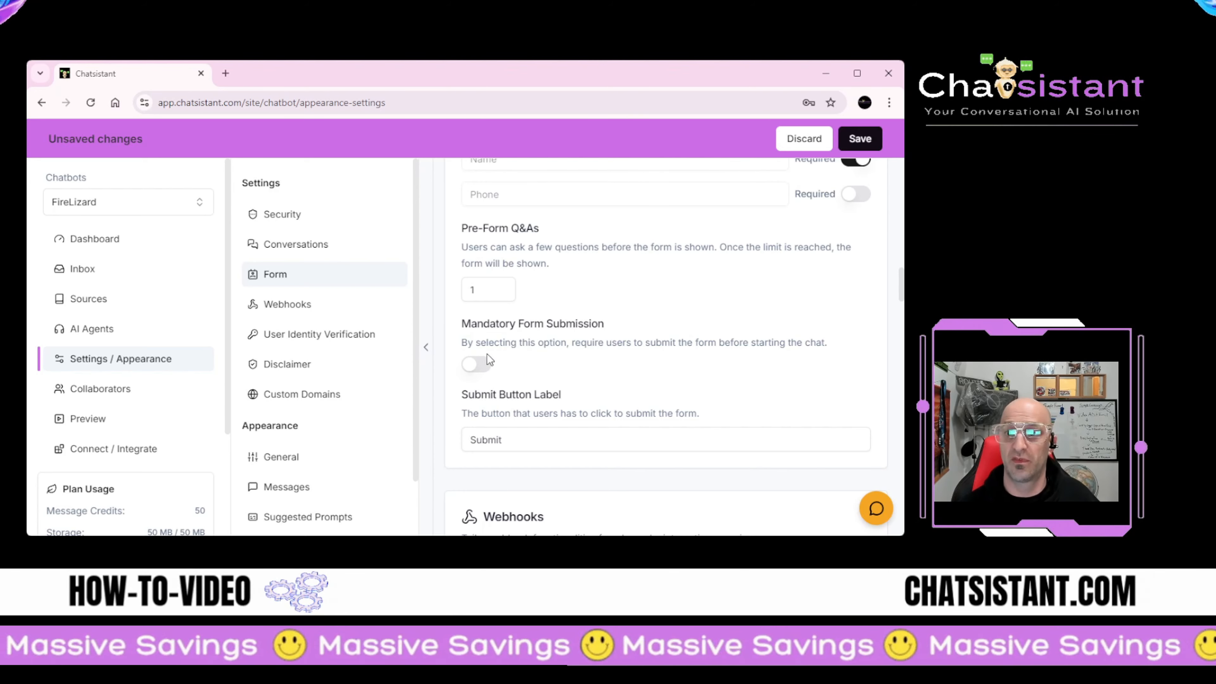
Step: Make form submission mandatory and allow 2 Pre-Form Q&As
left_click(479, 366)
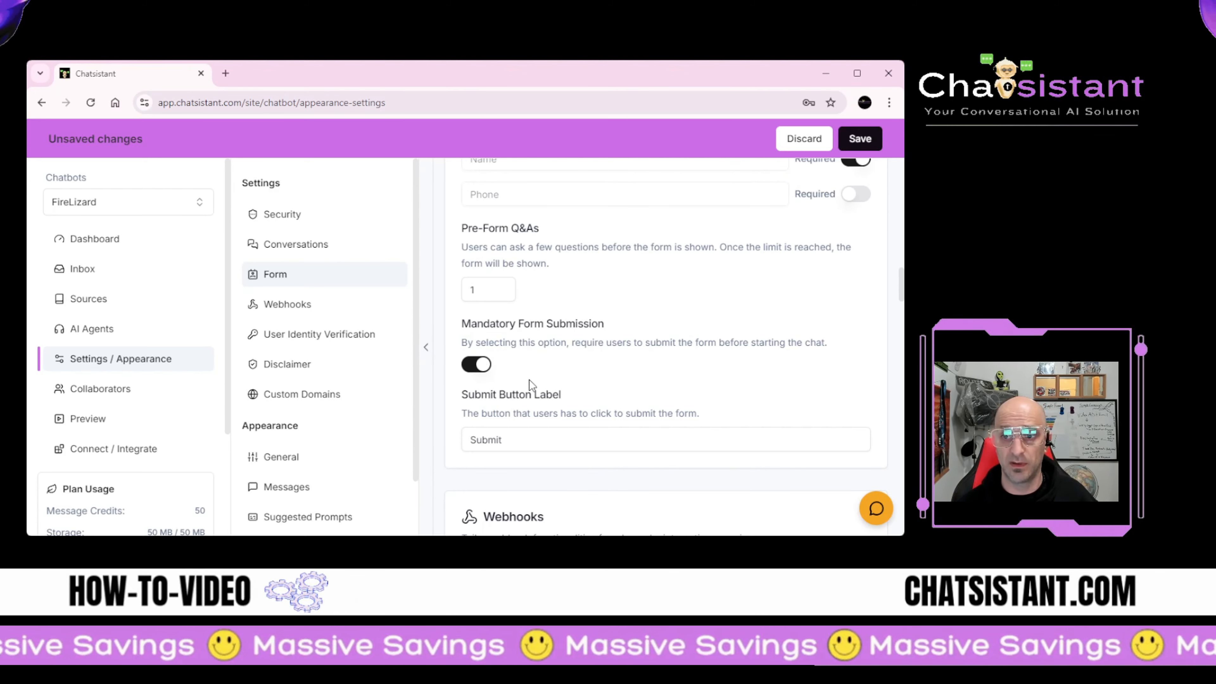
scroll(530, 383, "down", 2)
scroll(532, 378, "up", 1)
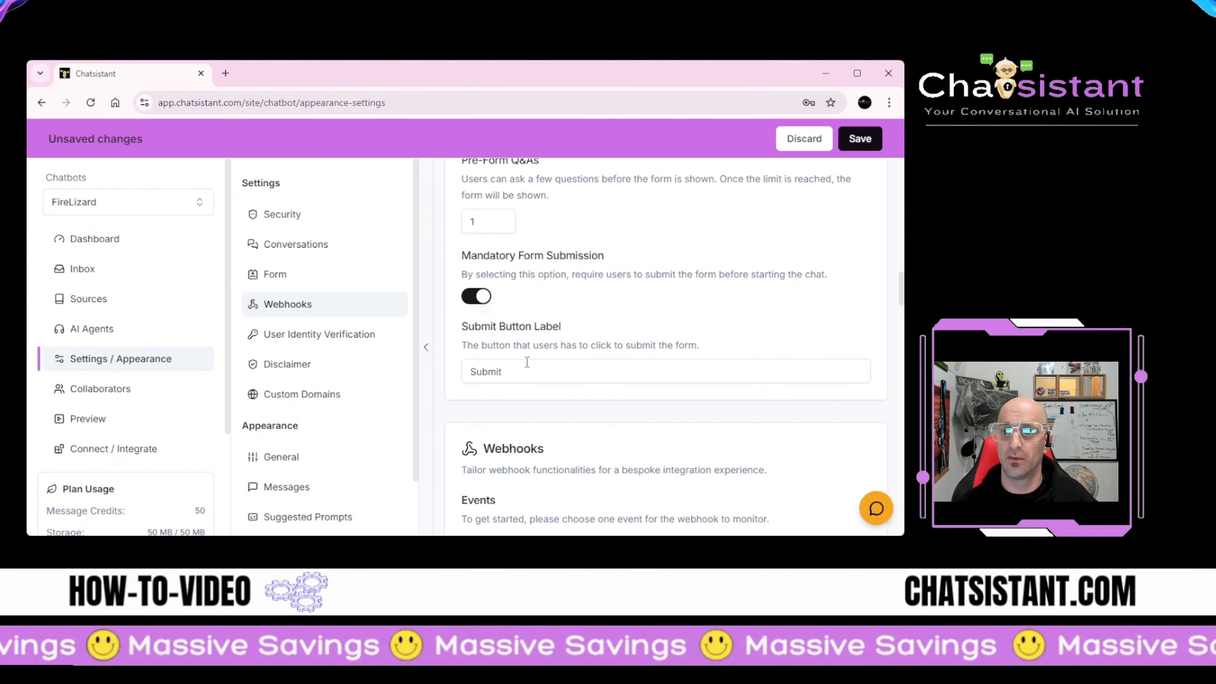
scroll(492, 348, "up", 2)
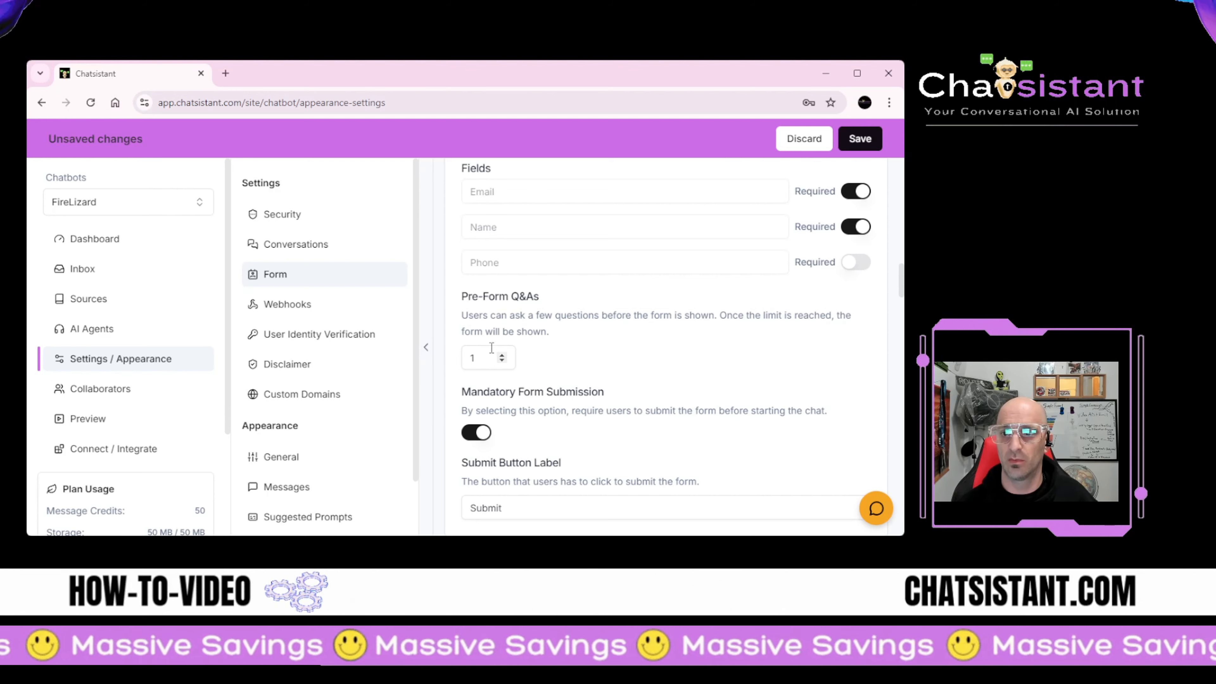
scroll(491, 348, "up", 1)
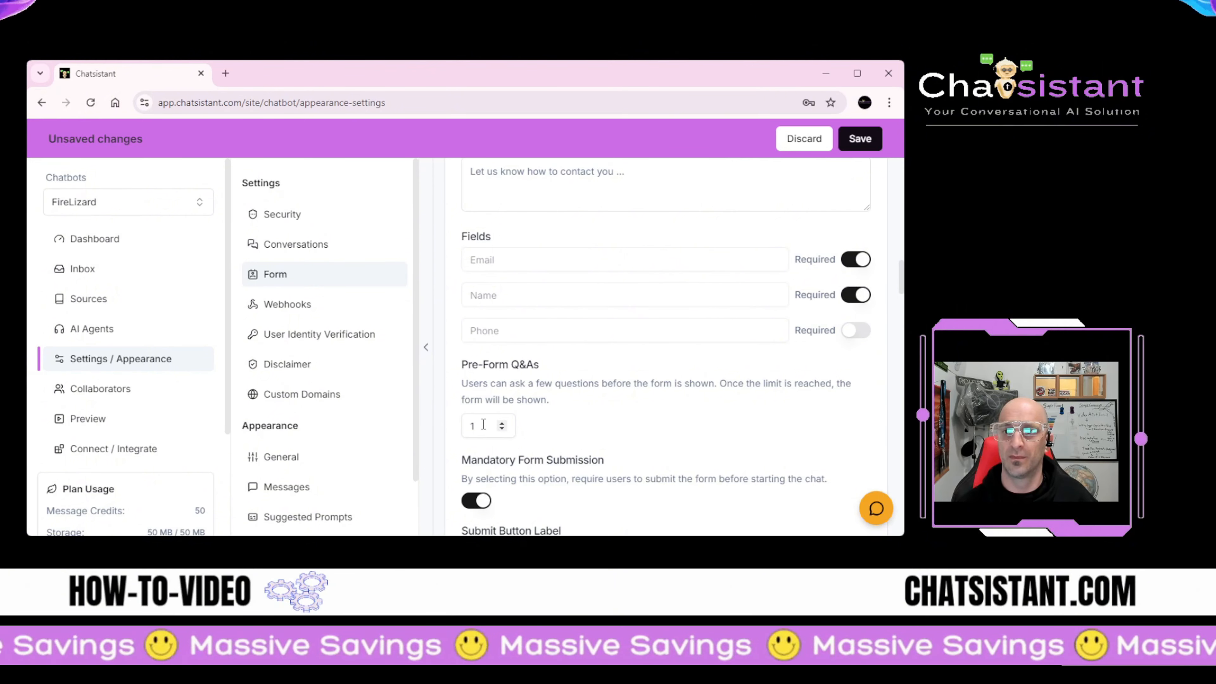
left_click(502, 425)
scroll(503, 429, "up", 5)
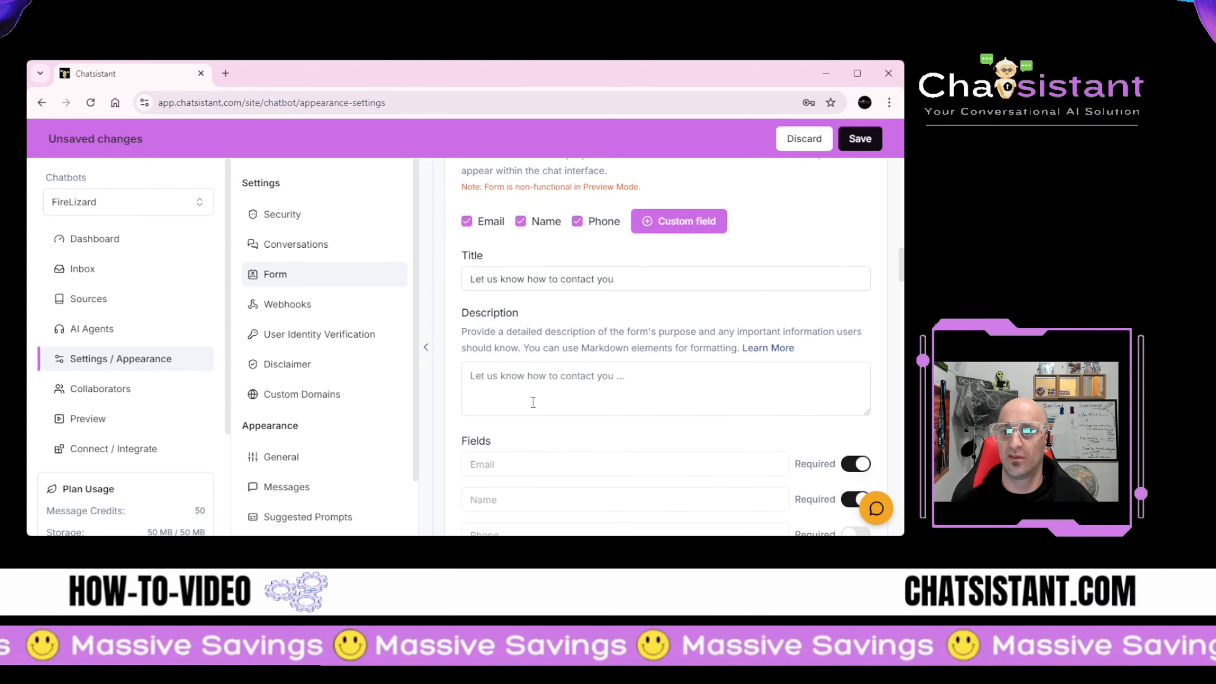
scroll(528, 410, "down", 4)
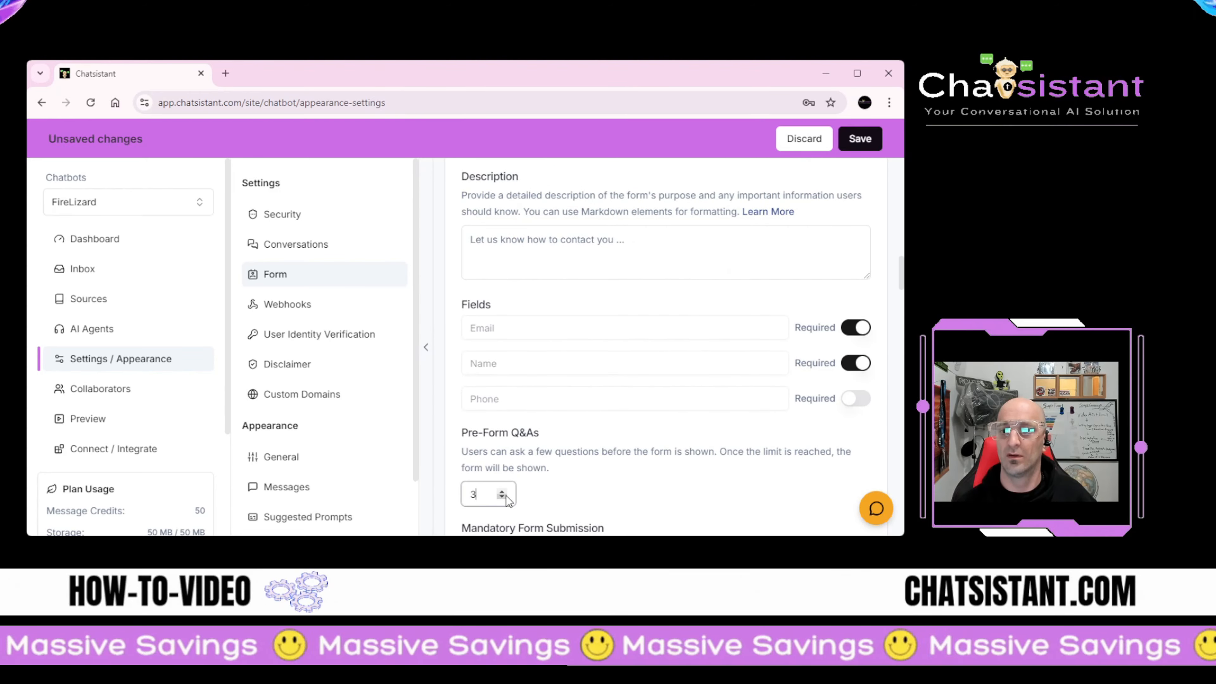
scroll(529, 436, "up", 4)
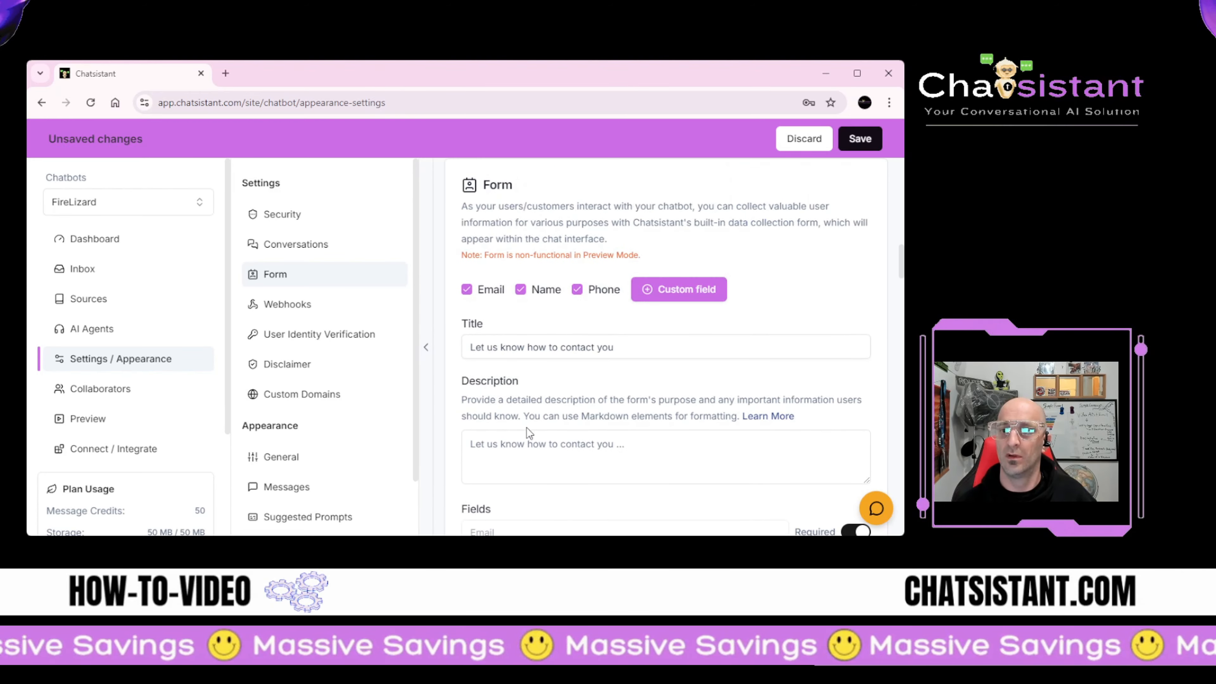
scroll(526, 425, "up", 4)
scroll(526, 425, "down", 9)
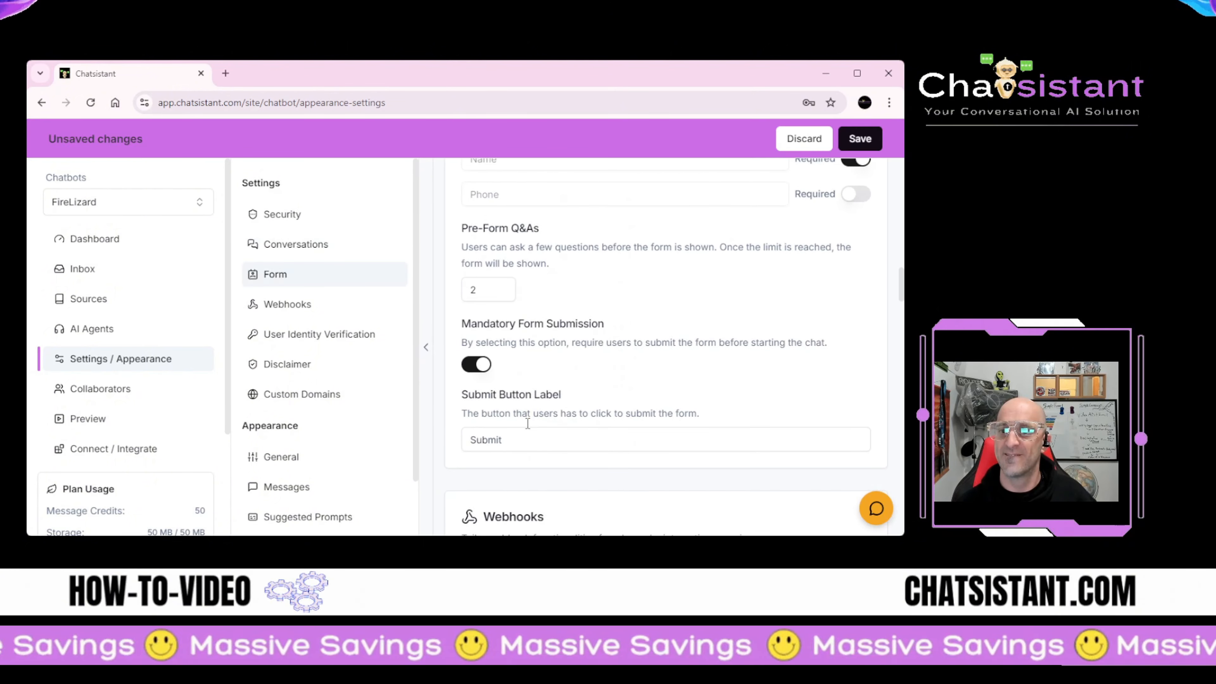
scroll(527, 423, "down", 5)
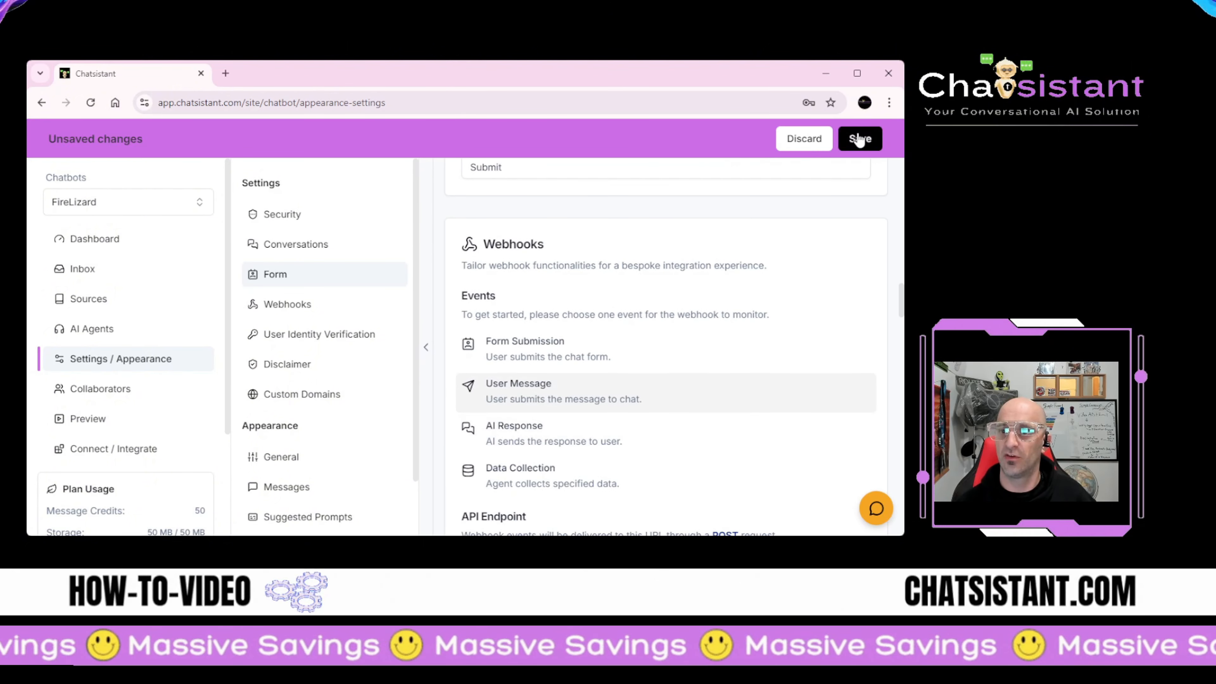
scroll(591, 306, "down", 15)
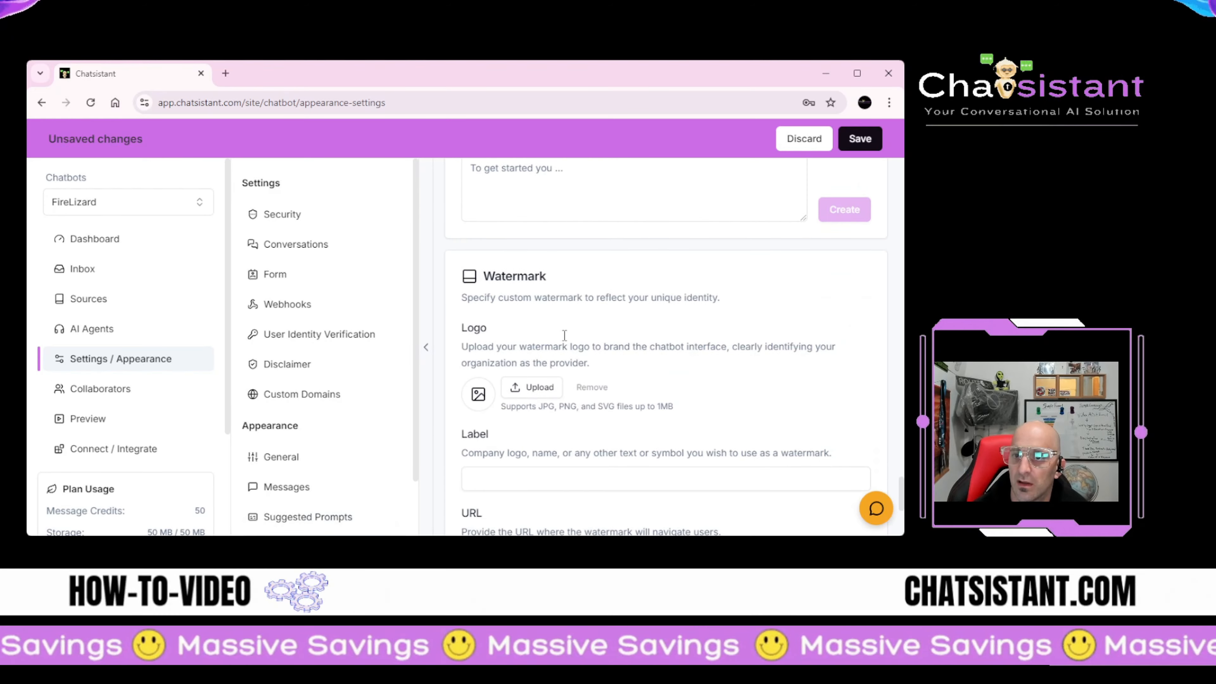
scroll(532, 306, "down", 2)
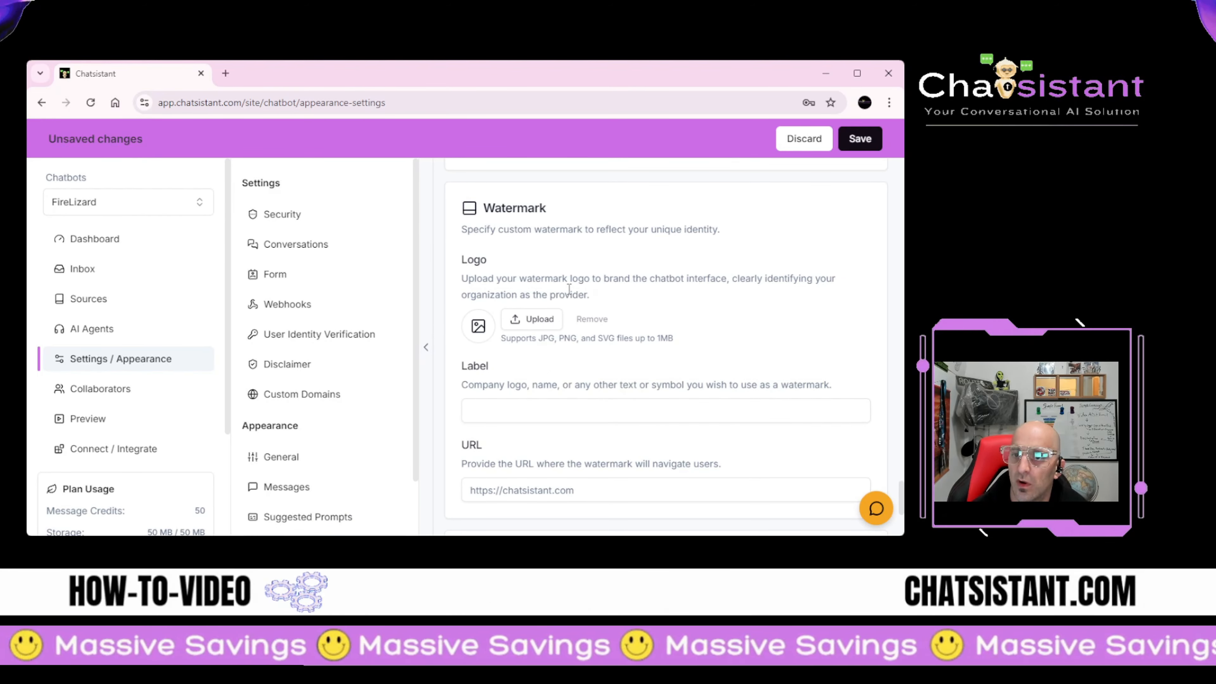
left_click(876, 508)
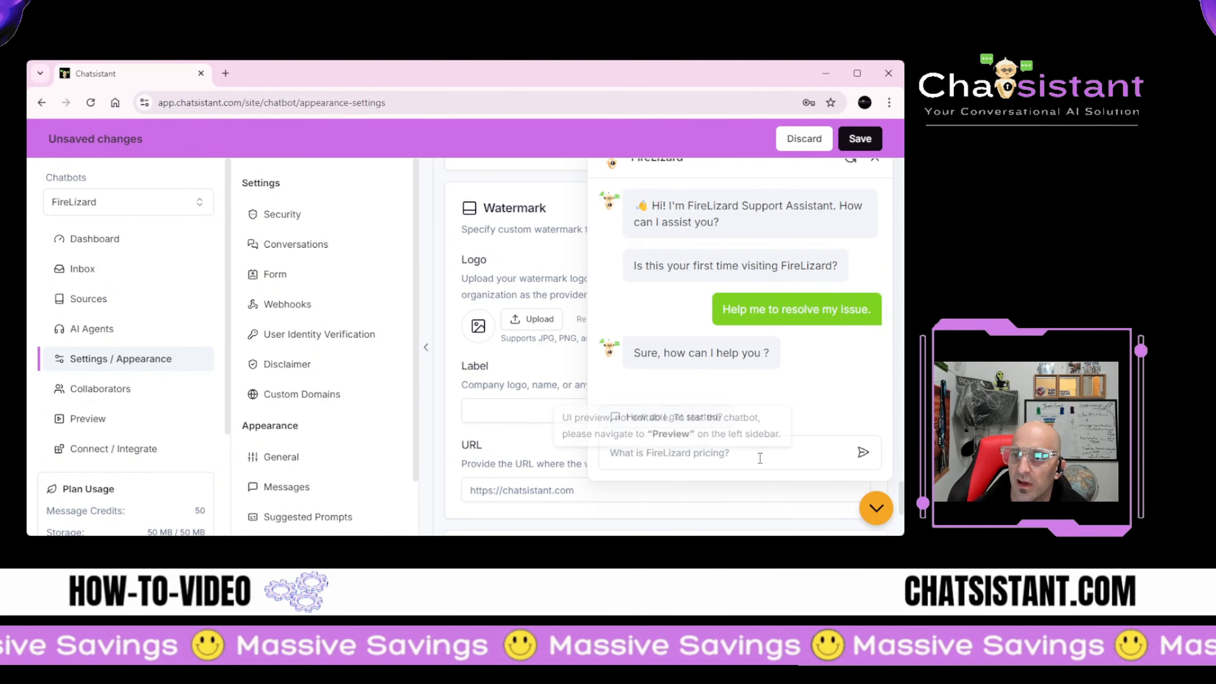
left_click(877, 507)
scroll(590, 321, "up", 3)
scroll(590, 322, "down", 4)
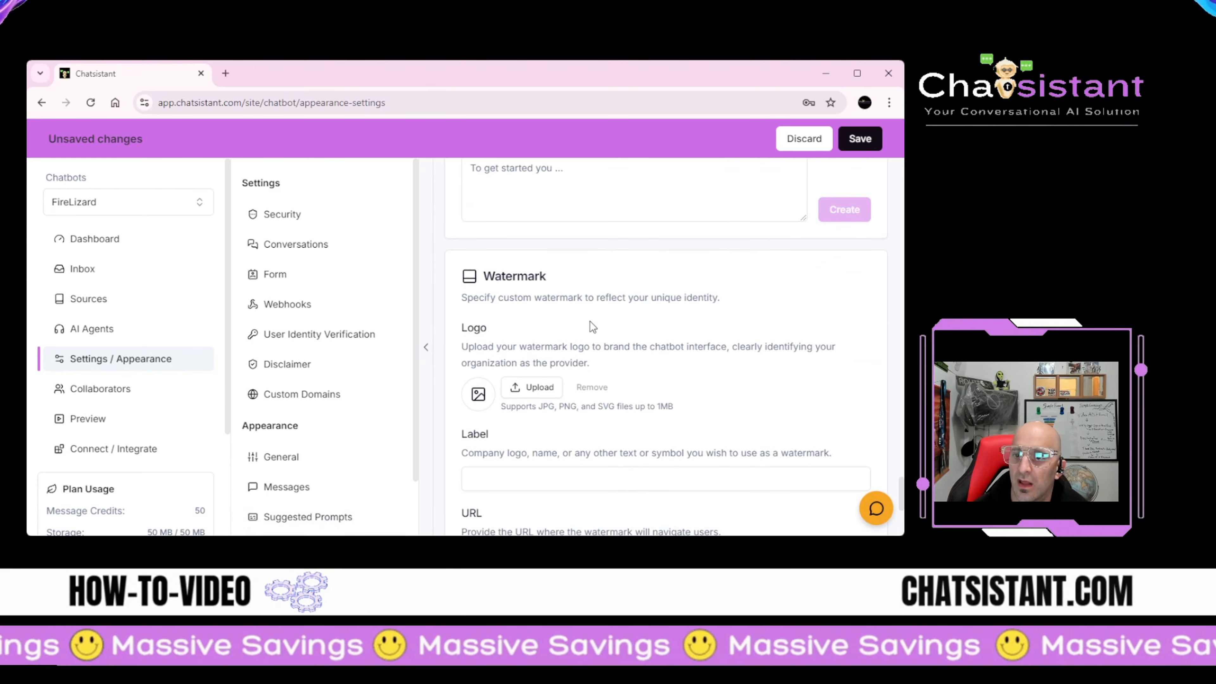
scroll(578, 321, "down", 1)
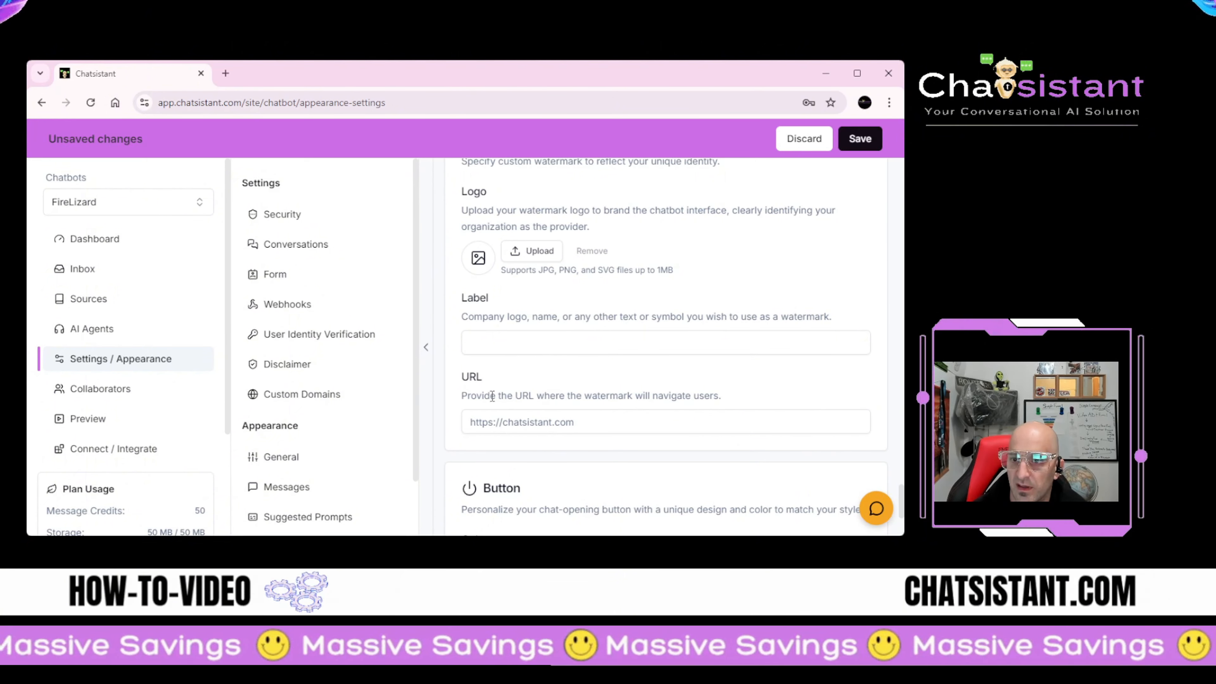
scroll(517, 288, "up", 2)
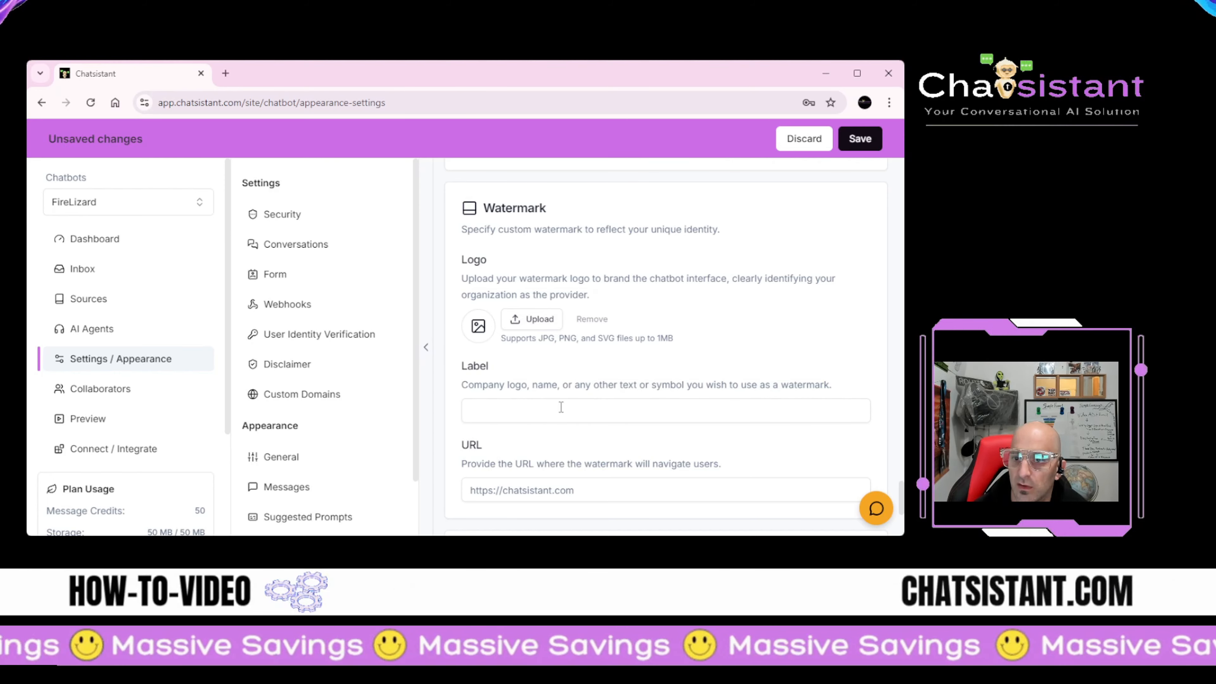
scroll(497, 421, "down", 2)
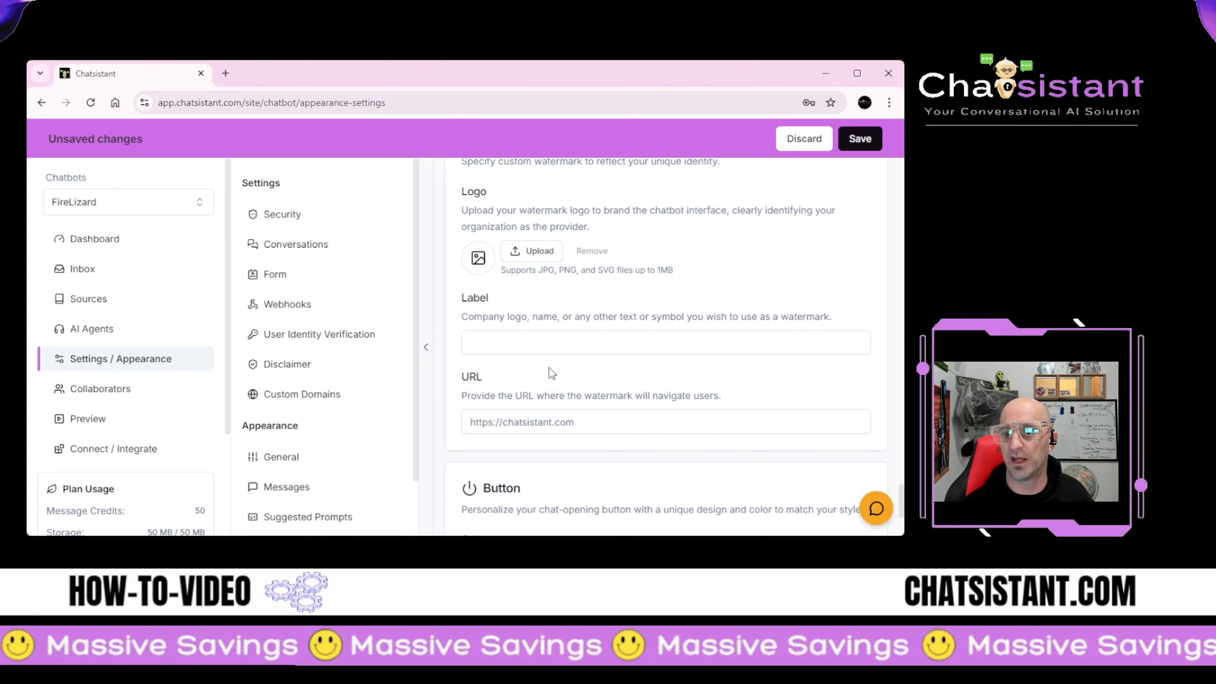
scroll(551, 372, "down", 3)
scroll(544, 338, "down", 2)
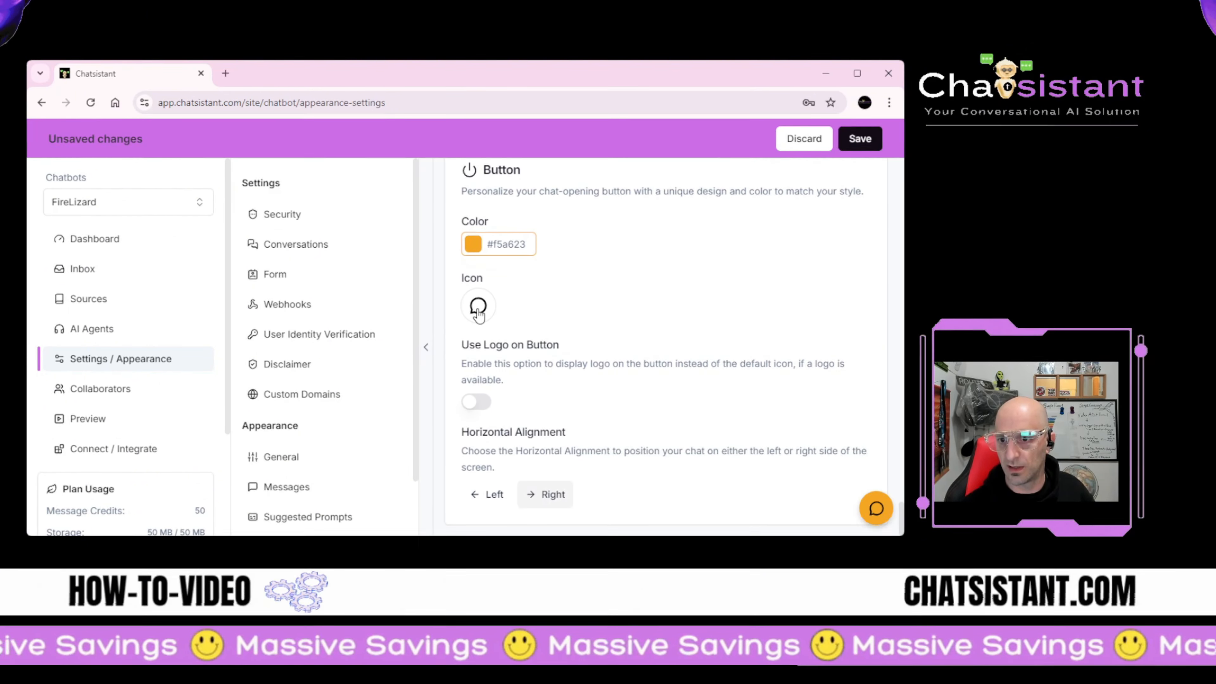
Step: Look through the chat button icon choices, keeping the current icon
left_click(478, 314)
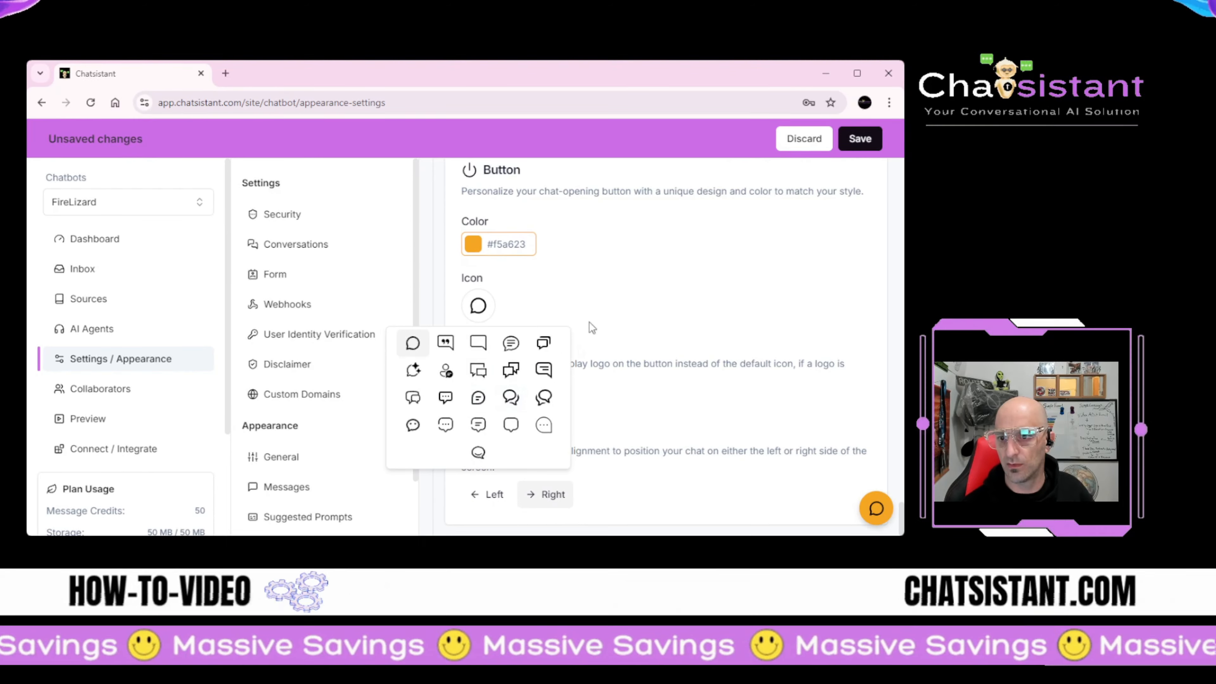
left_click(598, 300)
left_click(480, 308)
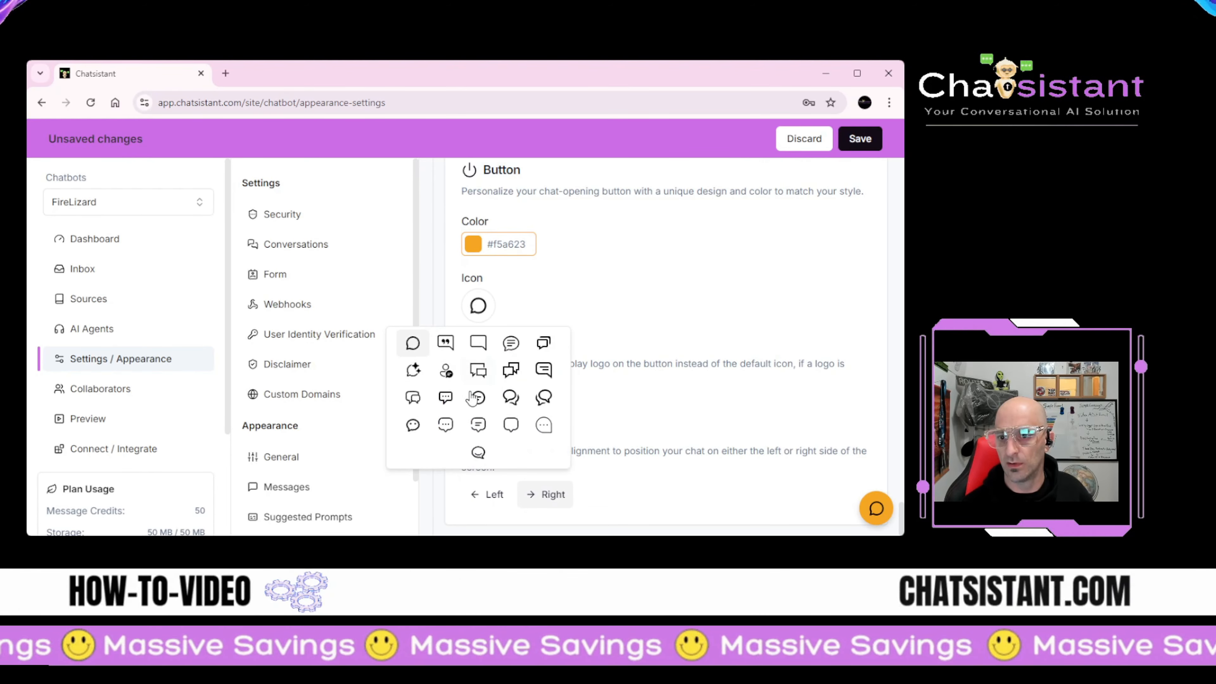
left_click(544, 275)
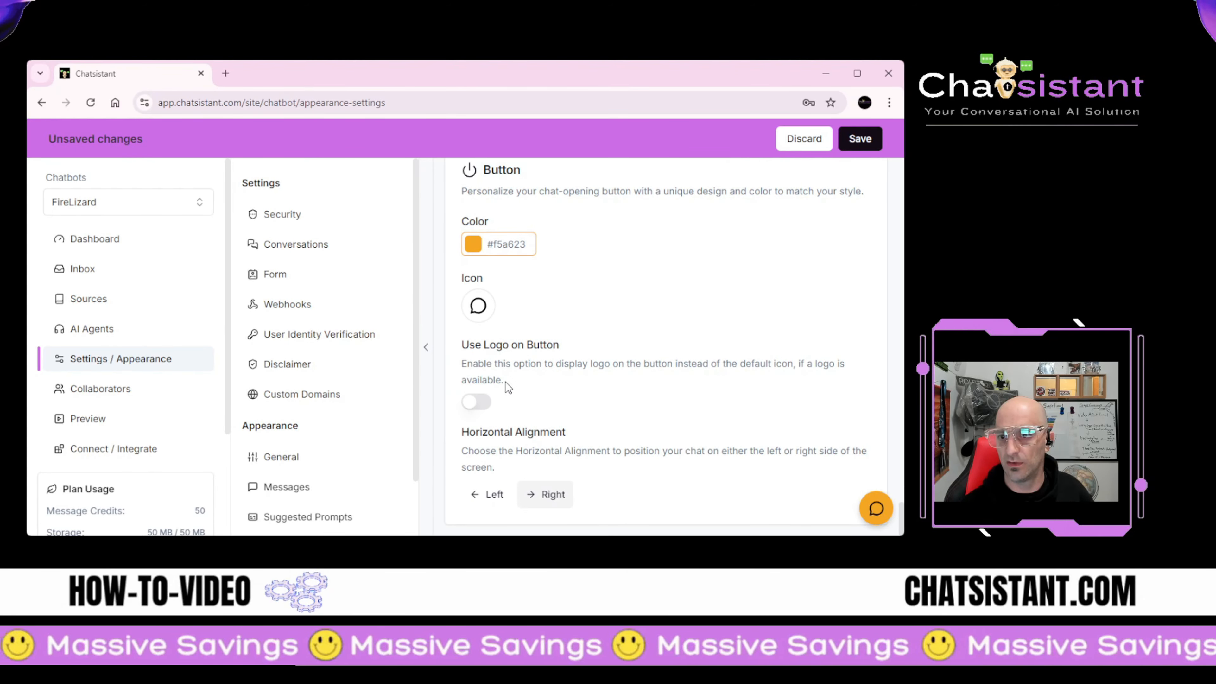
Step: Enable Use Logo on Button, upload the robot logo, and preview it on the widget
left_click(479, 401)
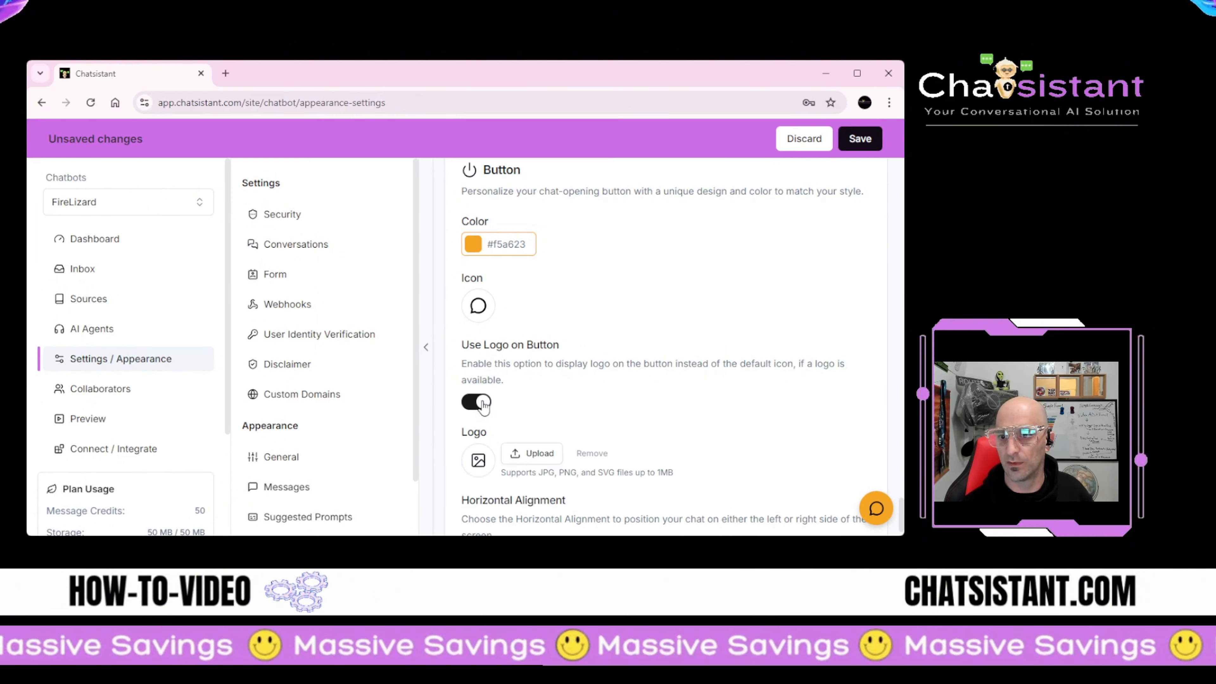
scroll(526, 387, "down", 1)
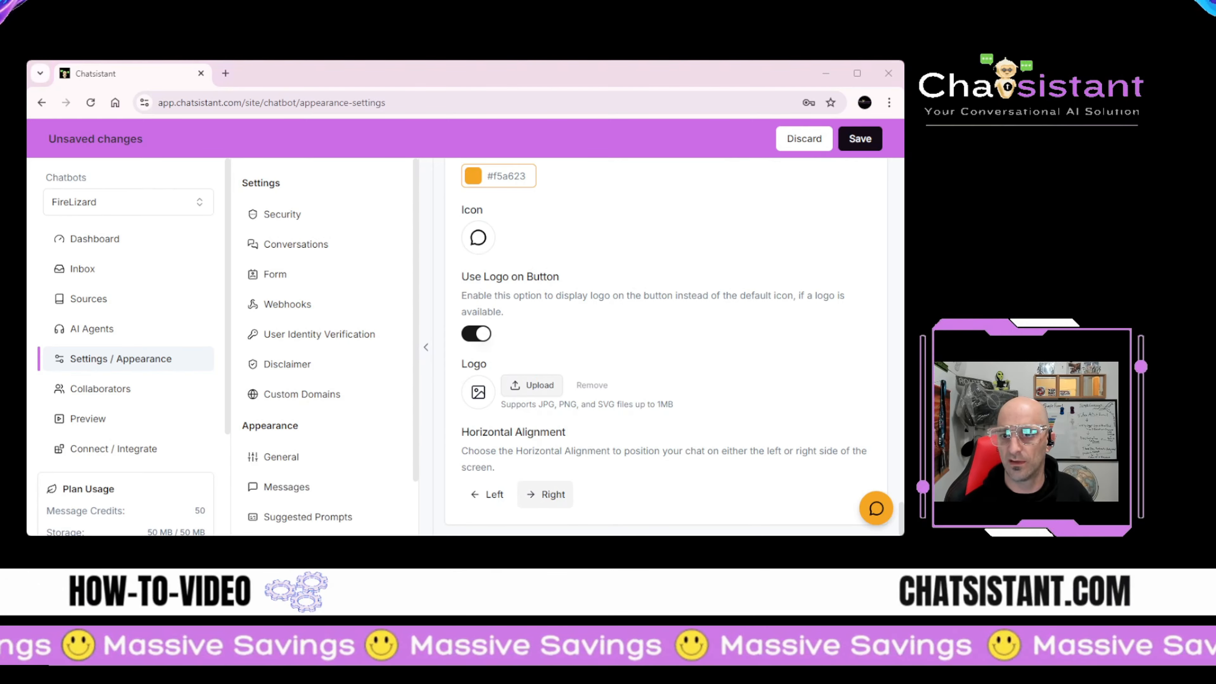
left_click(352, 409)
left_click(621, 497)
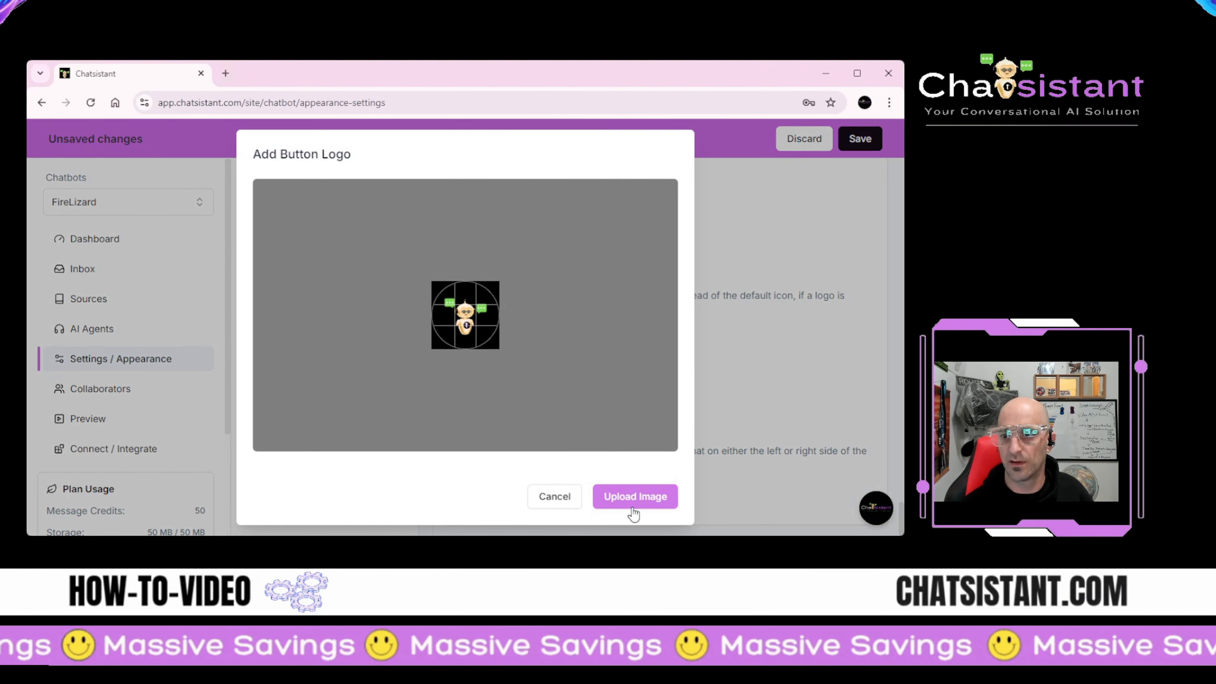
left_click(634, 503)
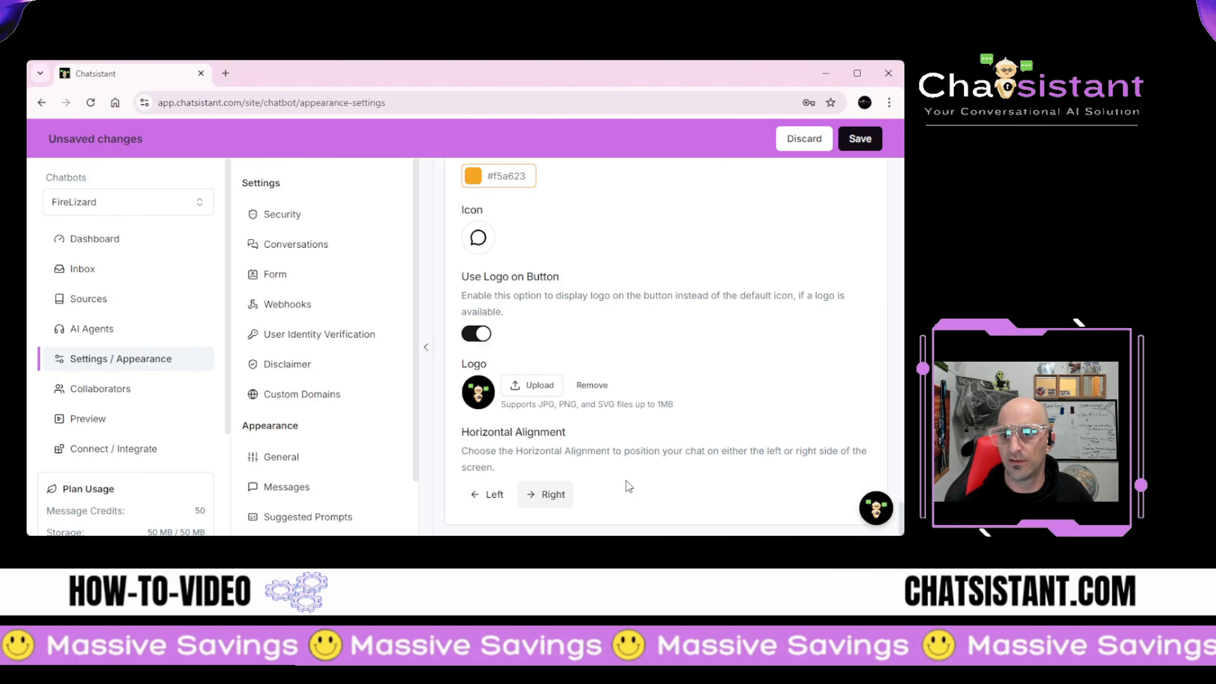
left_click(877, 508)
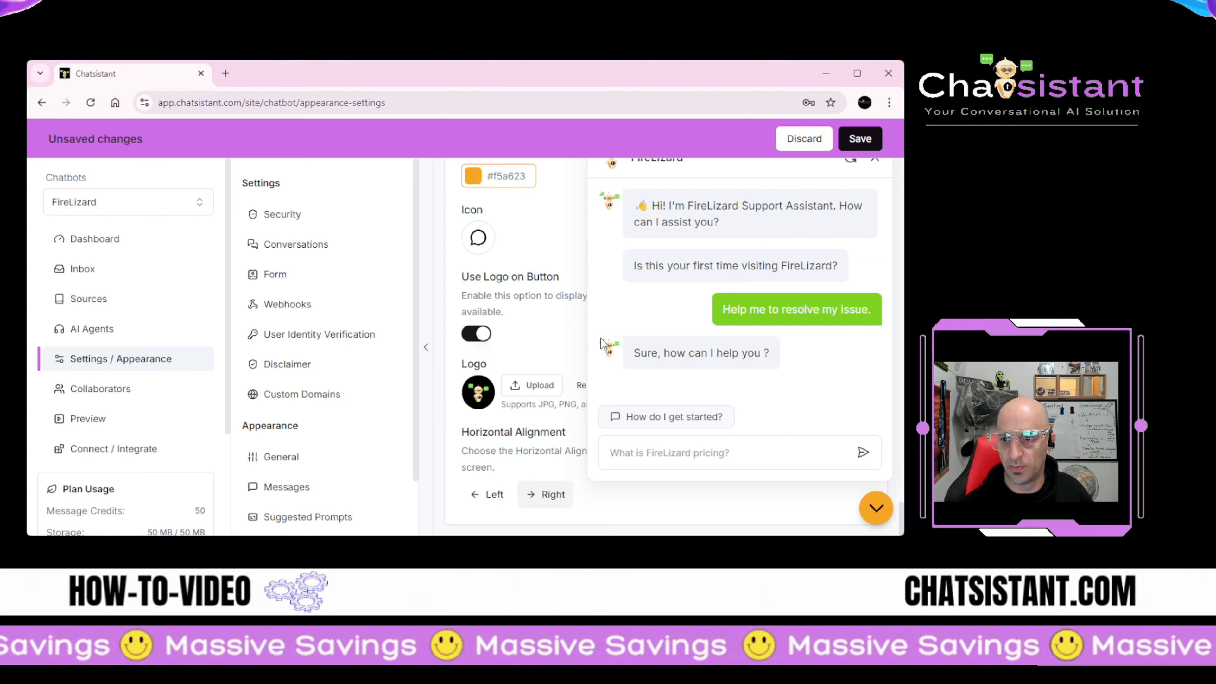
left_click(877, 510)
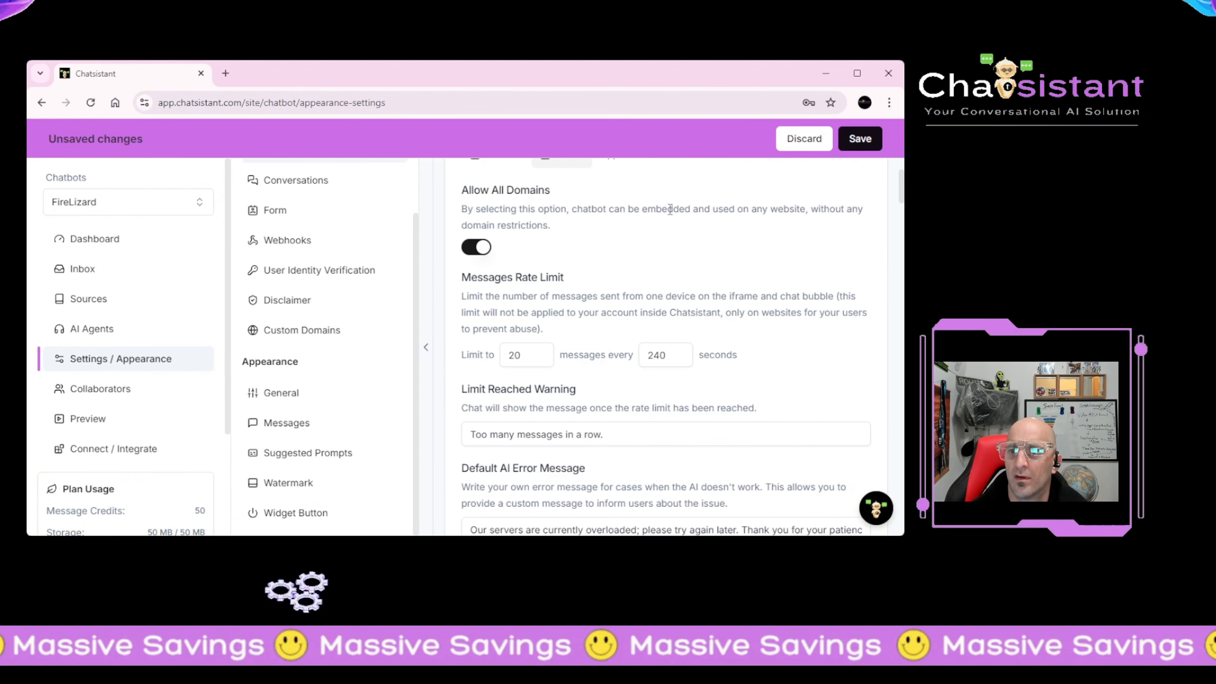
Step: In Security, switch off Allow All Domains and review the 20-messages-per-240-seconds rate limits
left_click(481, 248)
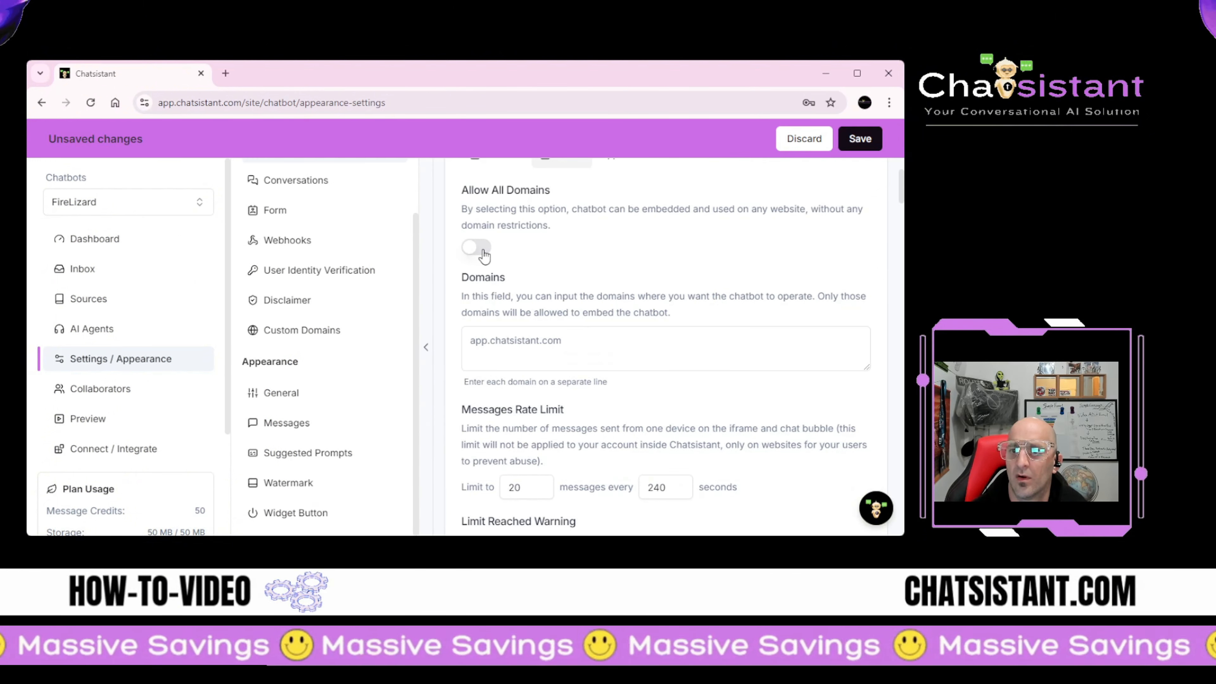
left_click(481, 248)
left_click(479, 248)
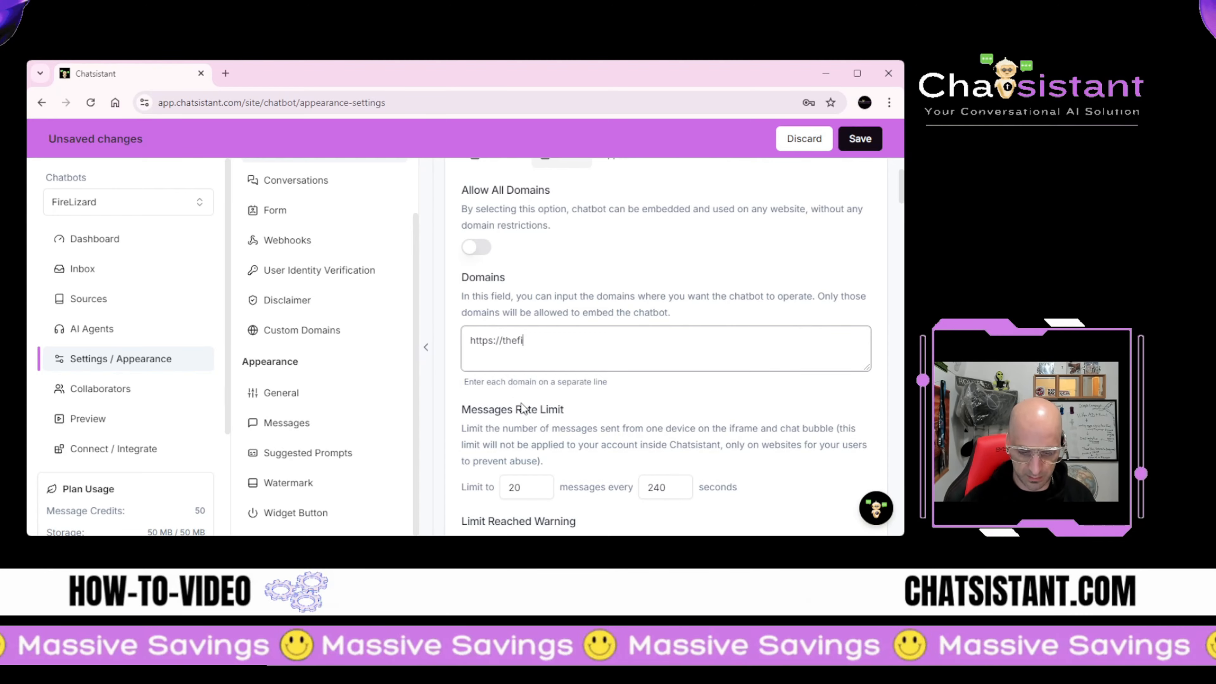
scroll(611, 330, "down", 1)
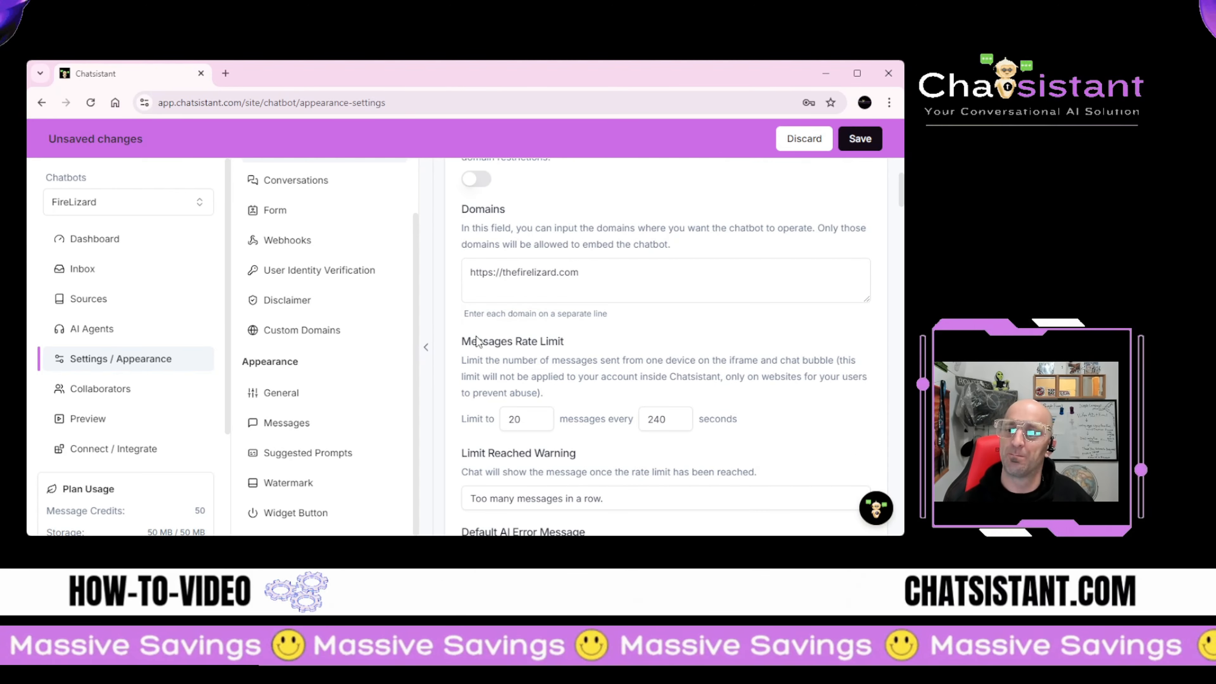
scroll(543, 223, "down", 2)
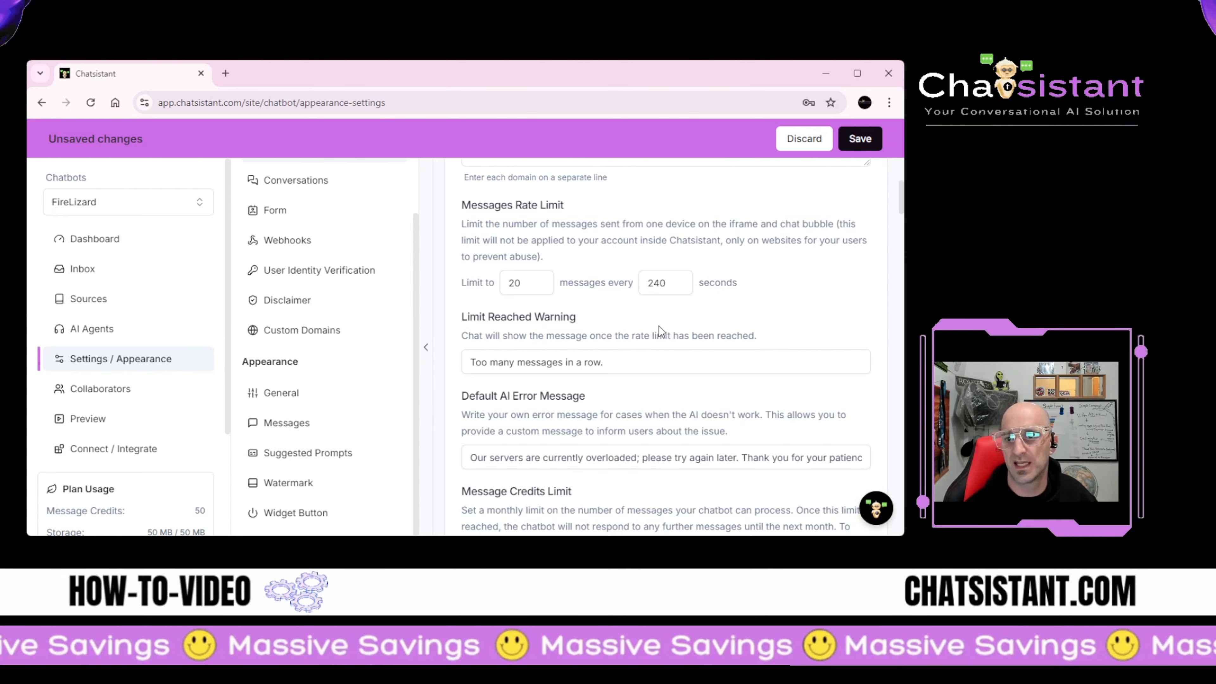
scroll(657, 325, "down", 1)
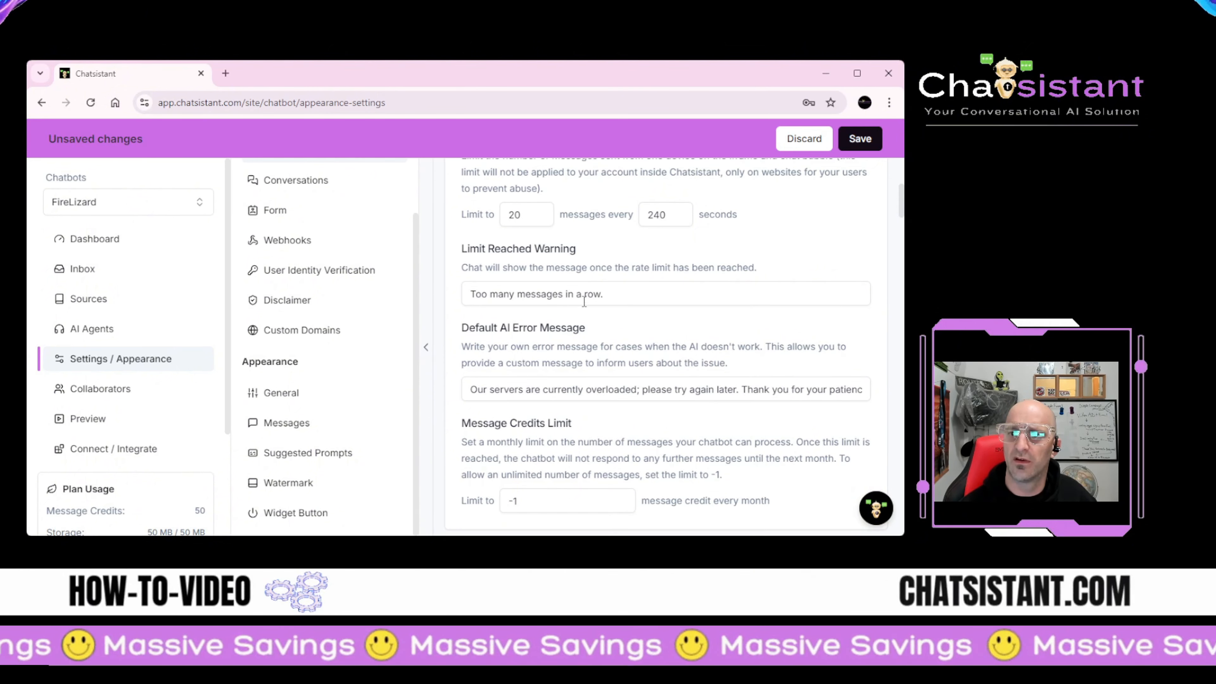
scroll(570, 297, "down", 1)
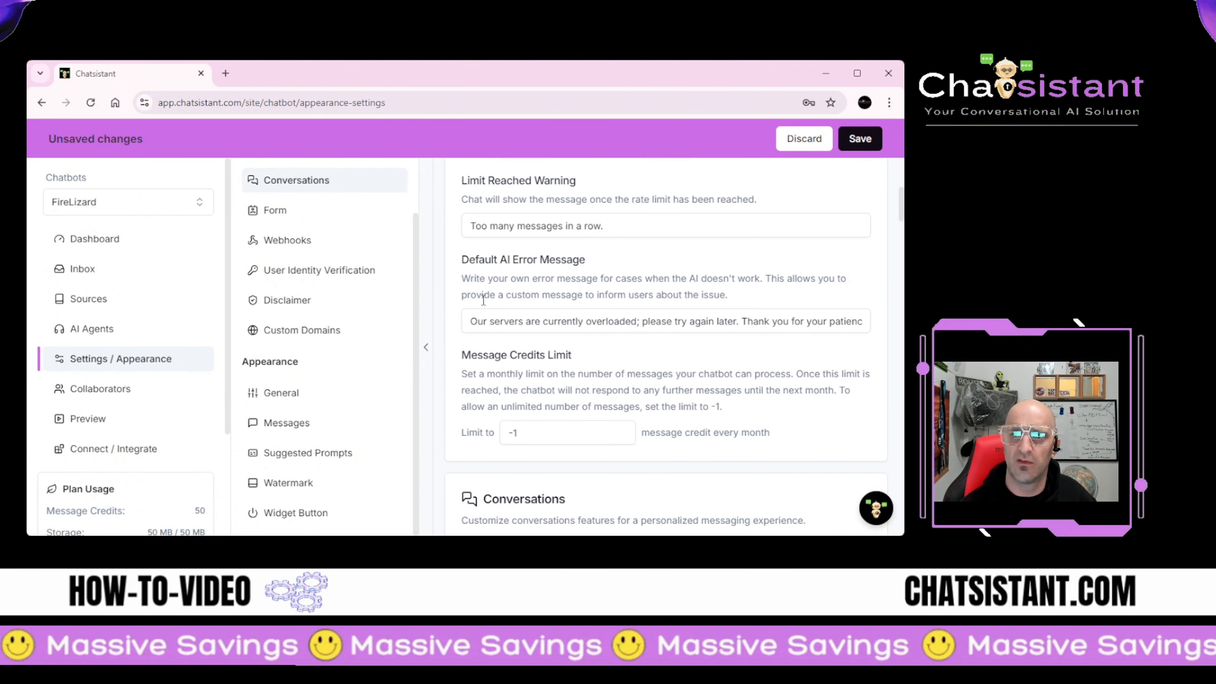
Step: Keep history storage at 4 weeks and switch on Response Actions for scoring and copying replies
scroll(541, 303, "down", 5)
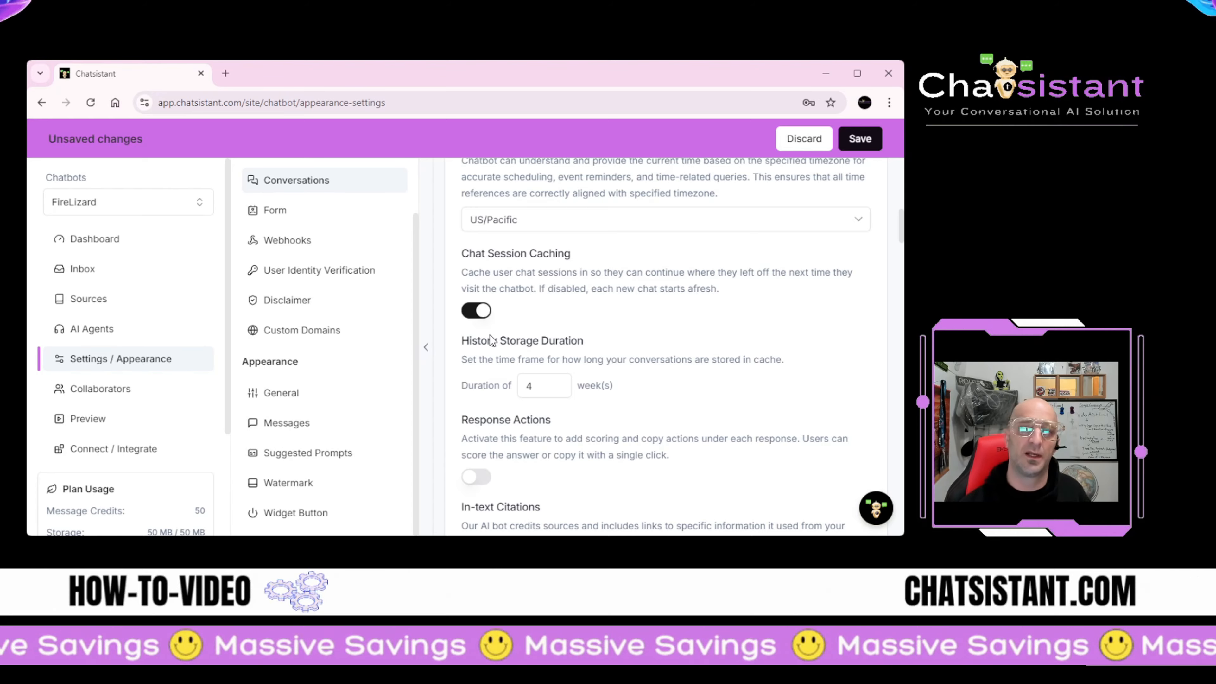
scroll(505, 388, "down", 1)
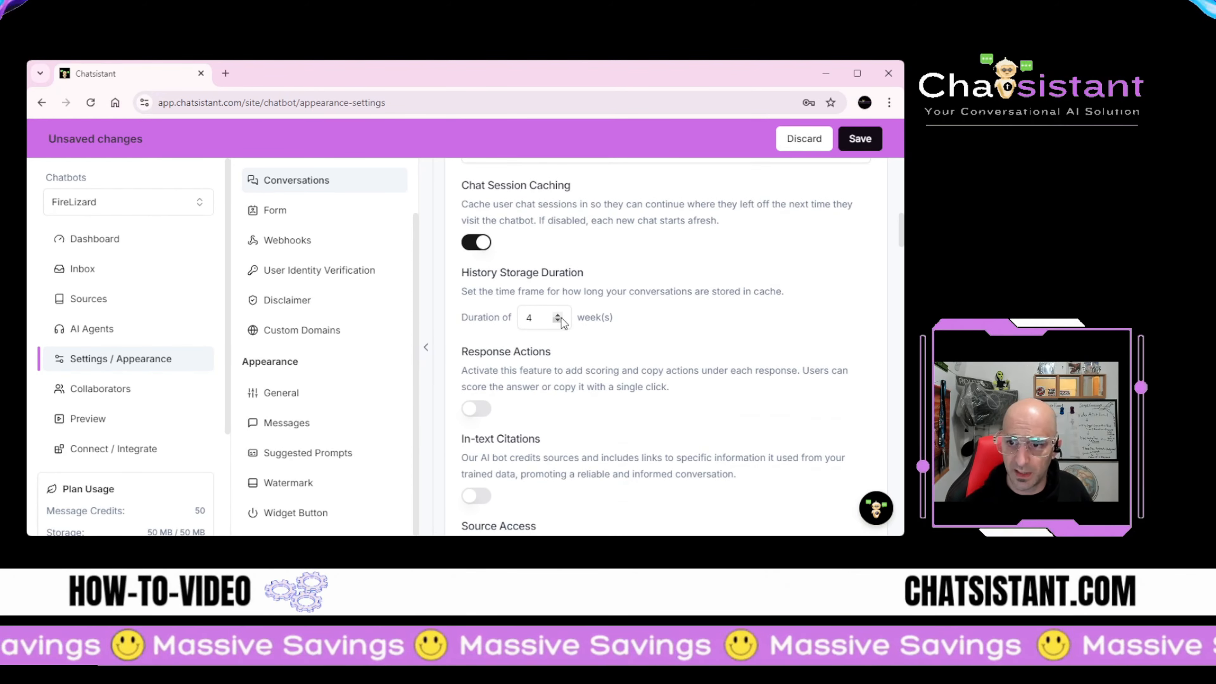
left_click(684, 320)
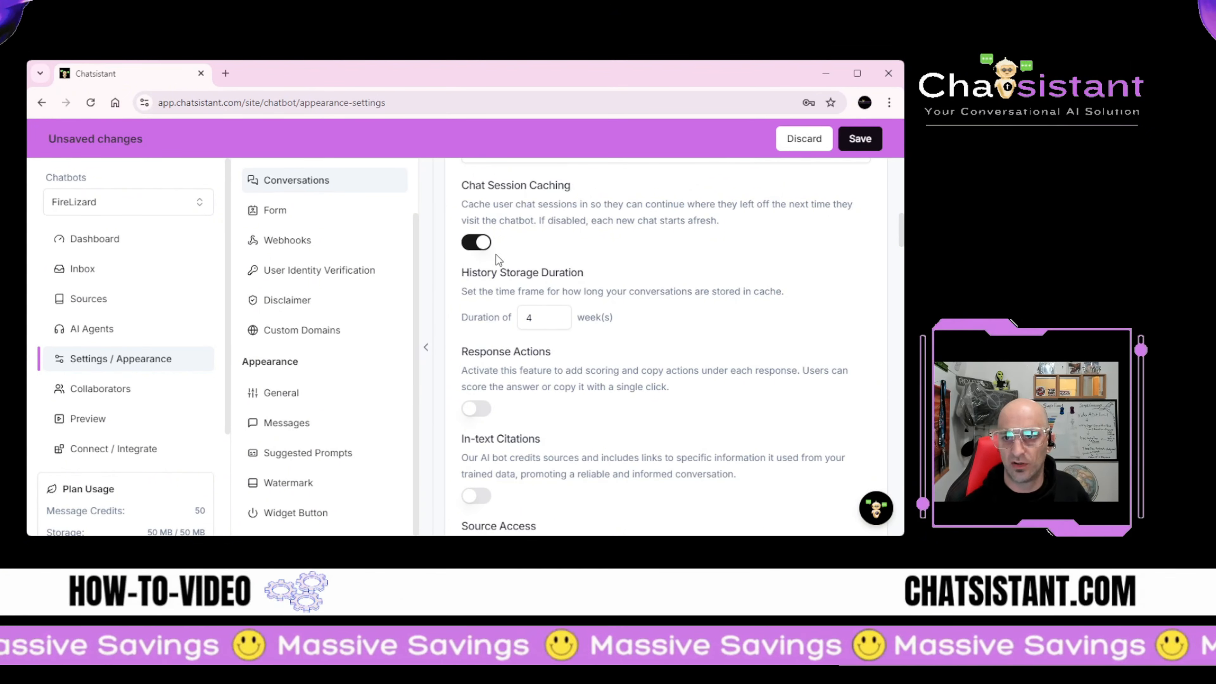
scroll(496, 255, "down", 3)
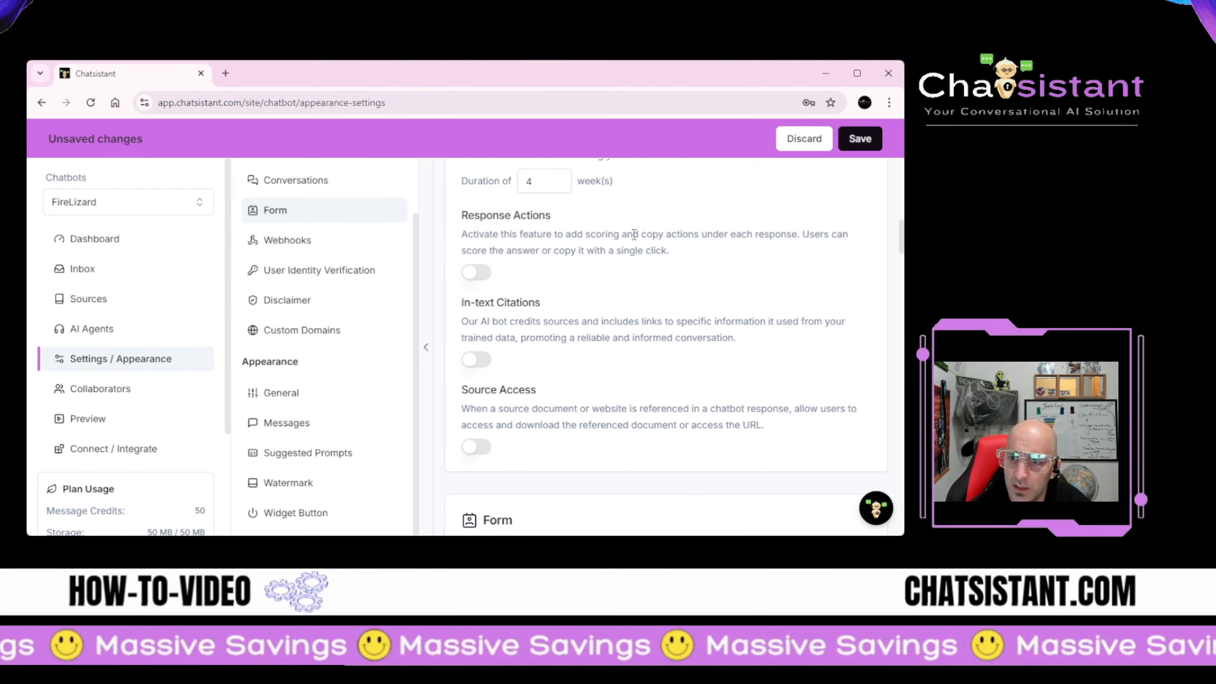
left_click(477, 274)
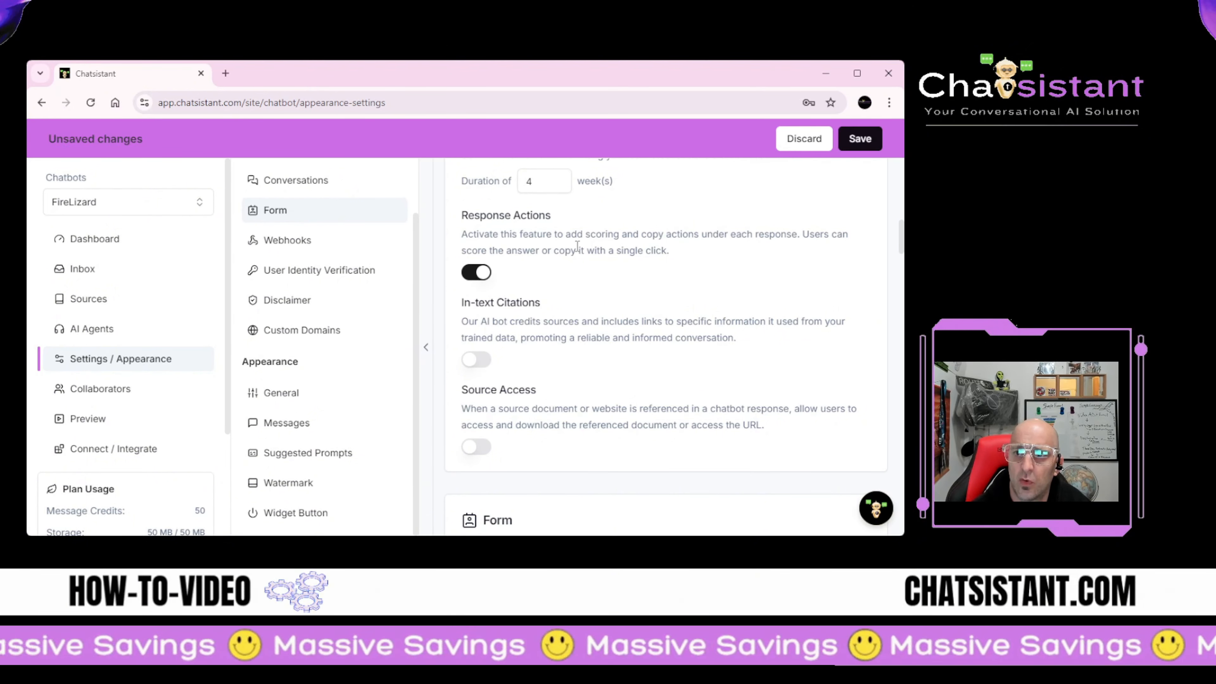
left_click(870, 516)
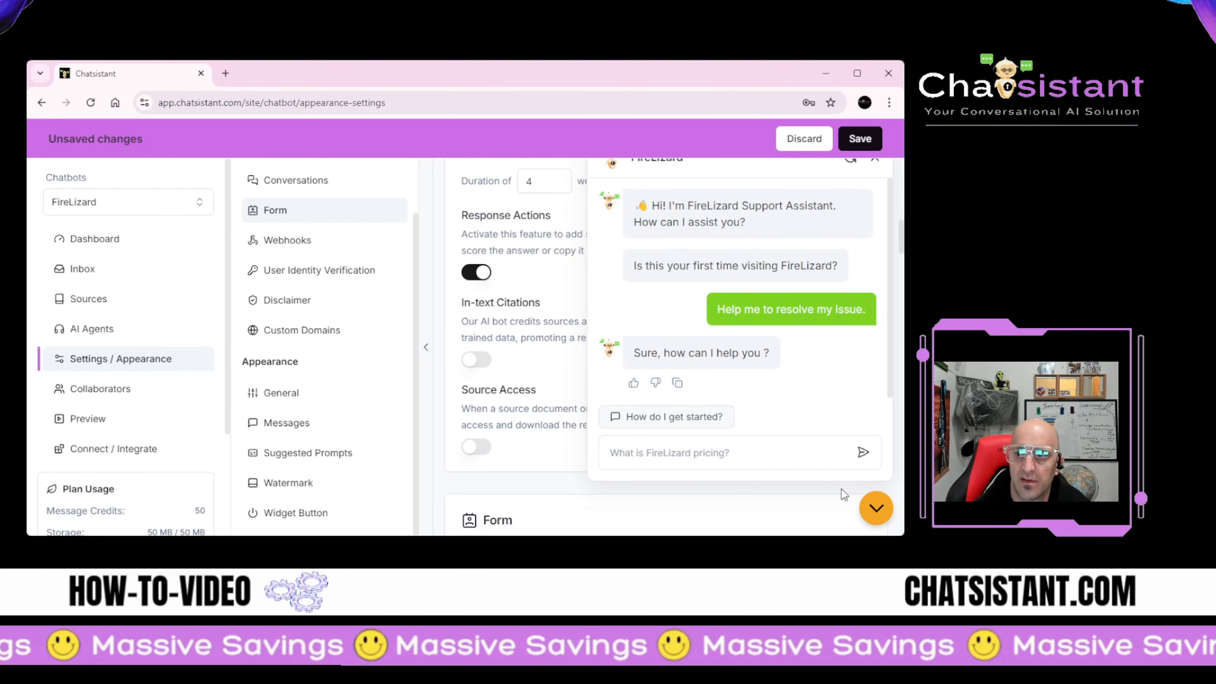
left_click(875, 507)
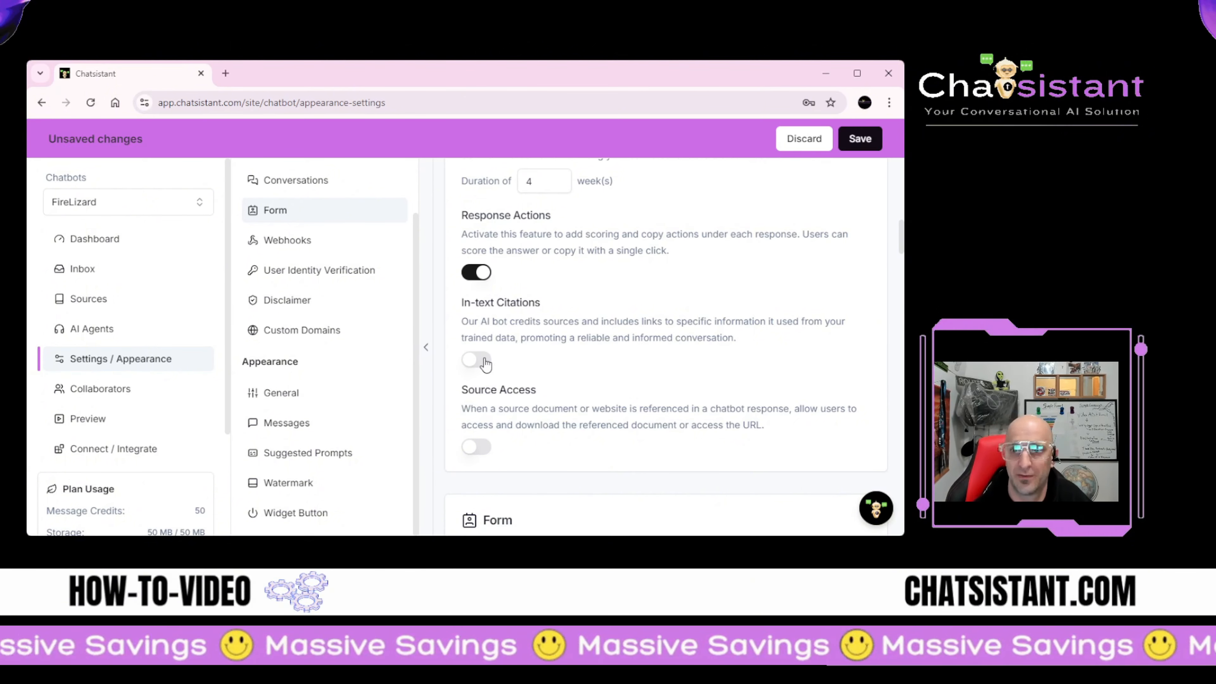
Step: Switch on FireLizard's In-text Citations and Source Access toggles, then scroll to the Form section
left_click(485, 361)
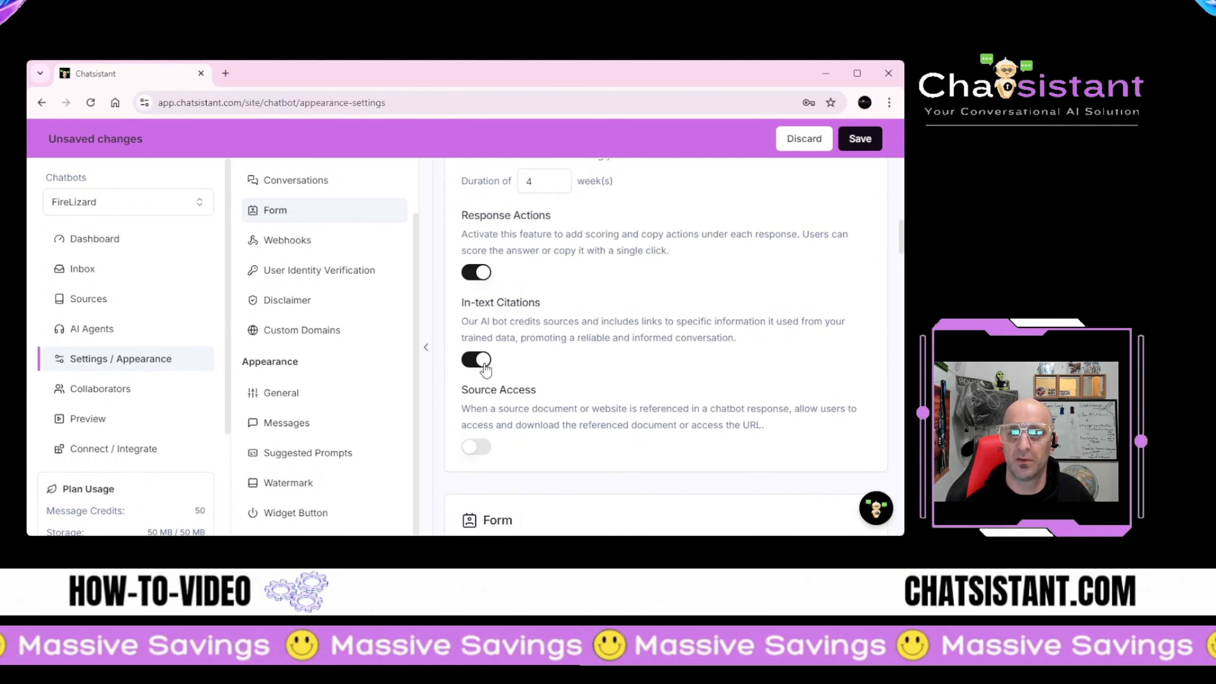
scroll(523, 377, "down", 1)
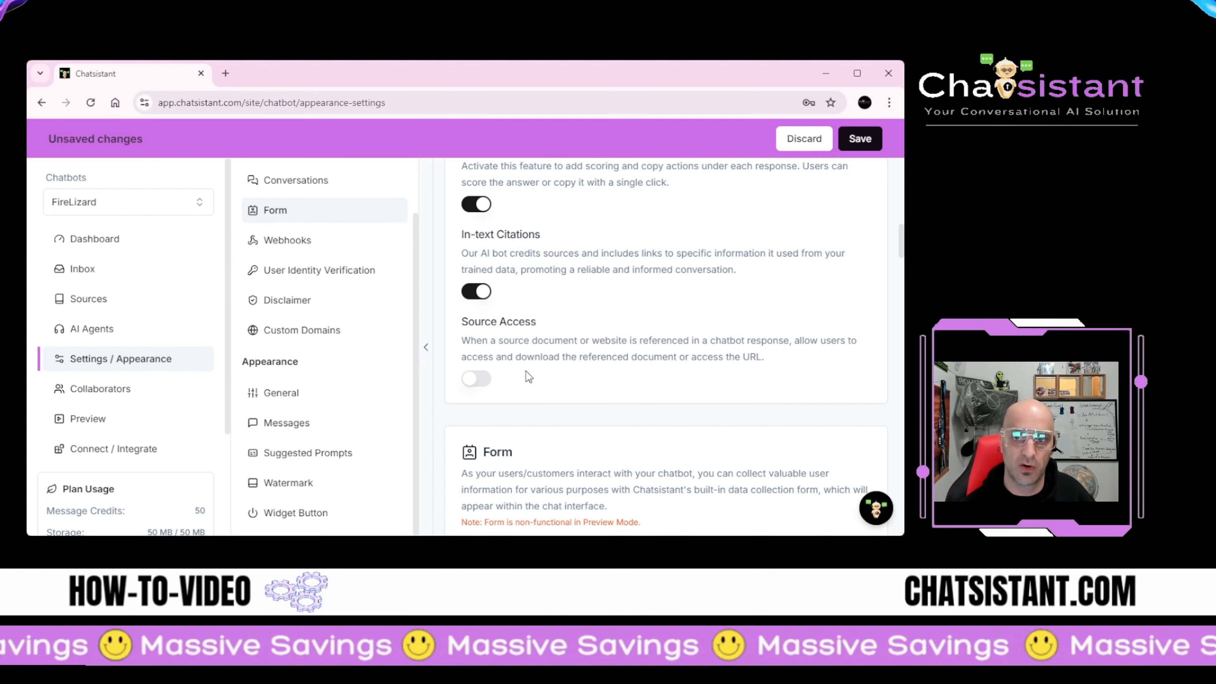
left_click(478, 379)
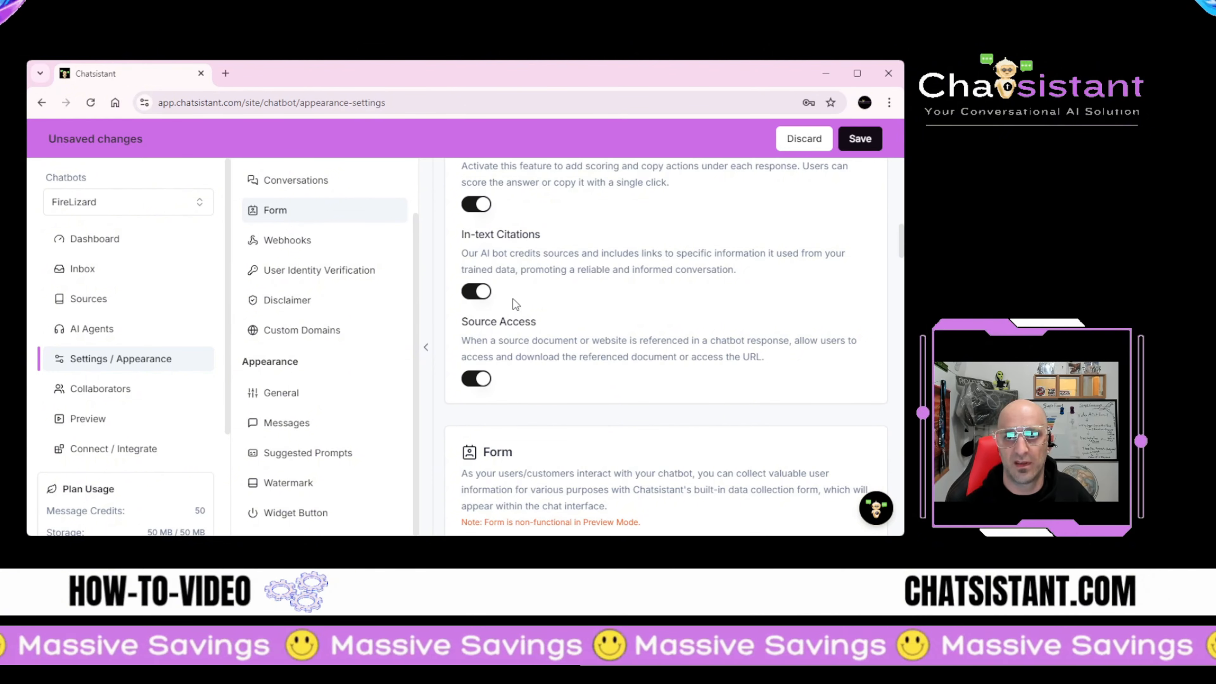
scroll(541, 400, "down", 5)
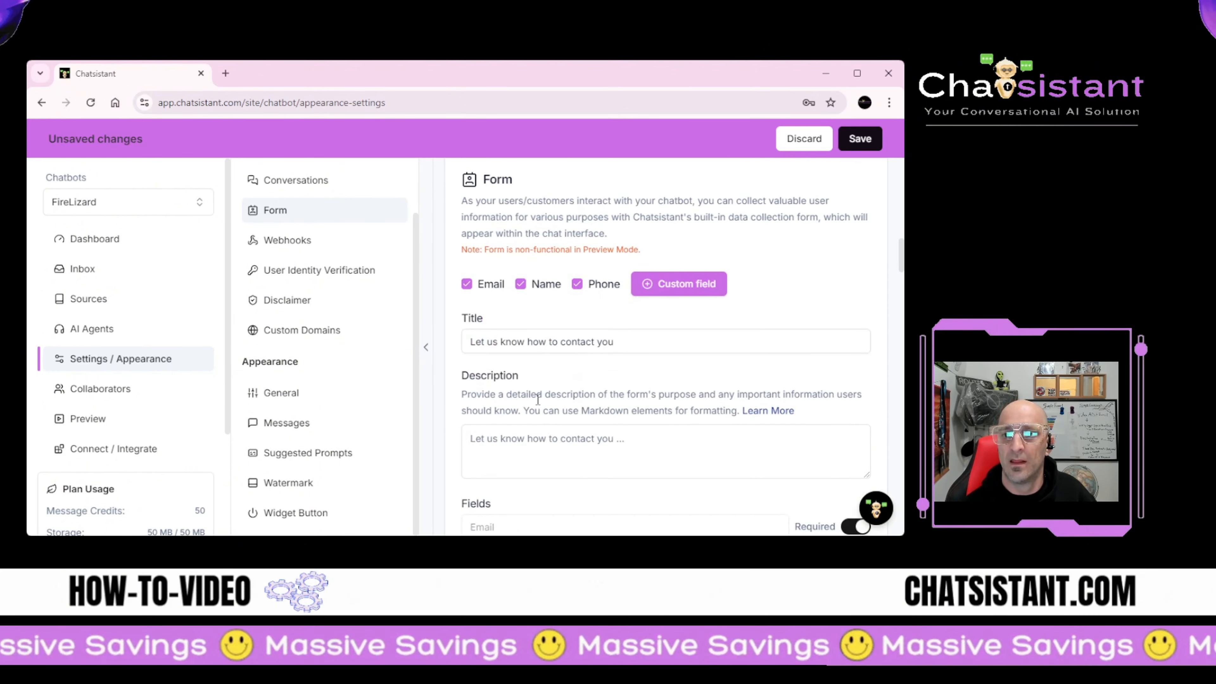
scroll(536, 399, "down", 5)
scroll(536, 400, "up", 4)
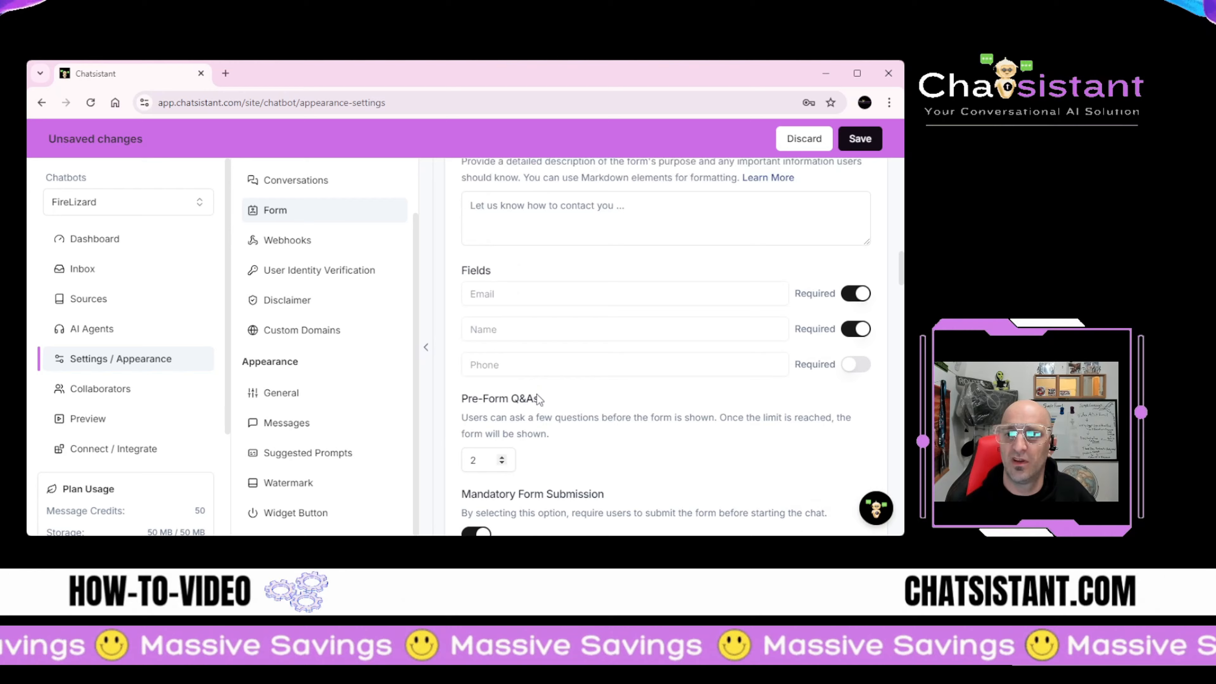
Step: Save FireLizard's pending settings from the Unsaved changes bar
left_click(860, 139)
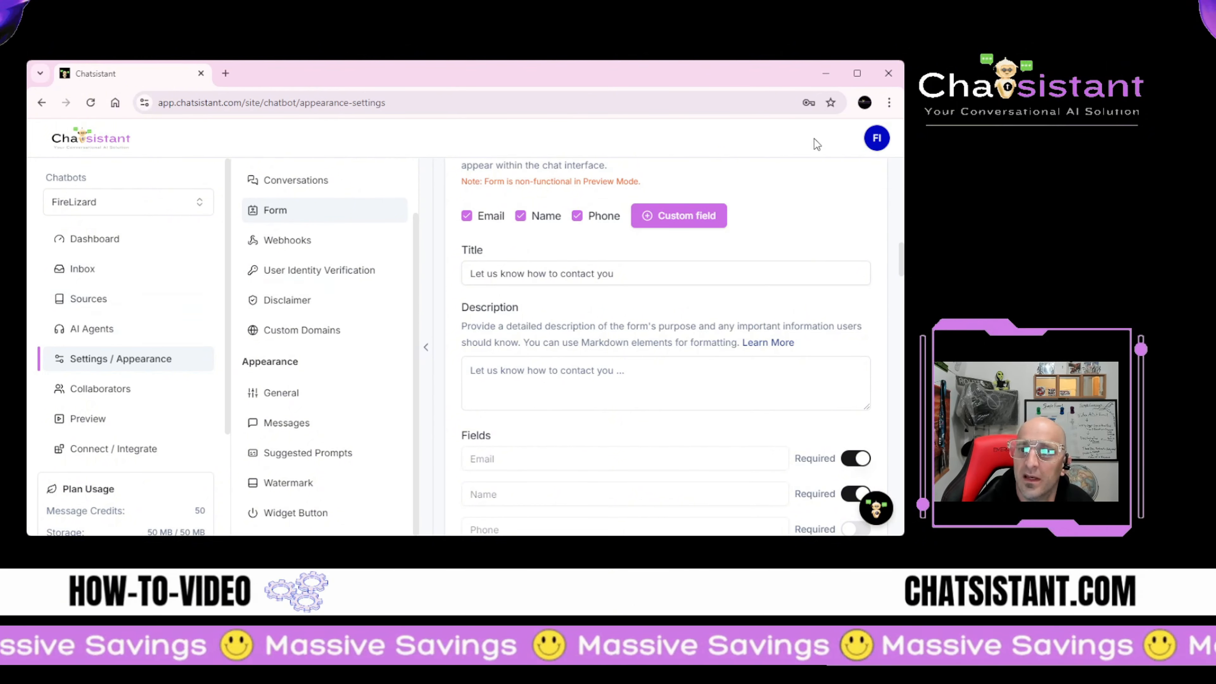
Step: Open My account to view the Free trial plan expiring October 20, 2024
left_click(886, 139)
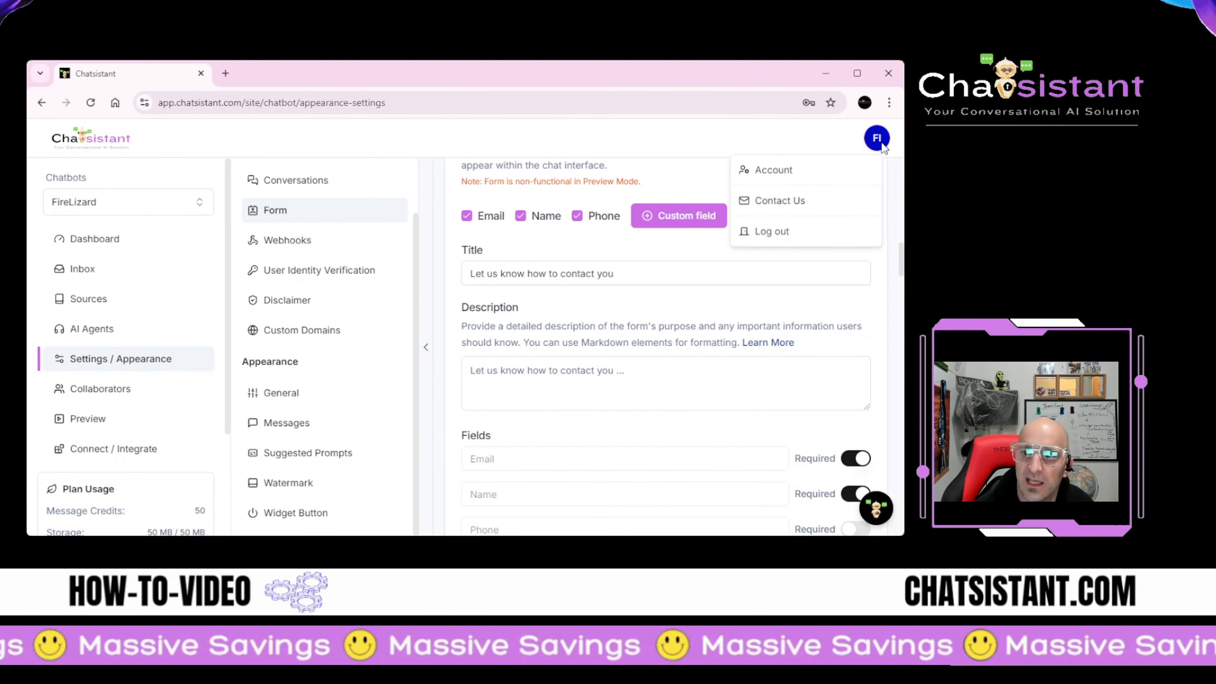
left_click(797, 174)
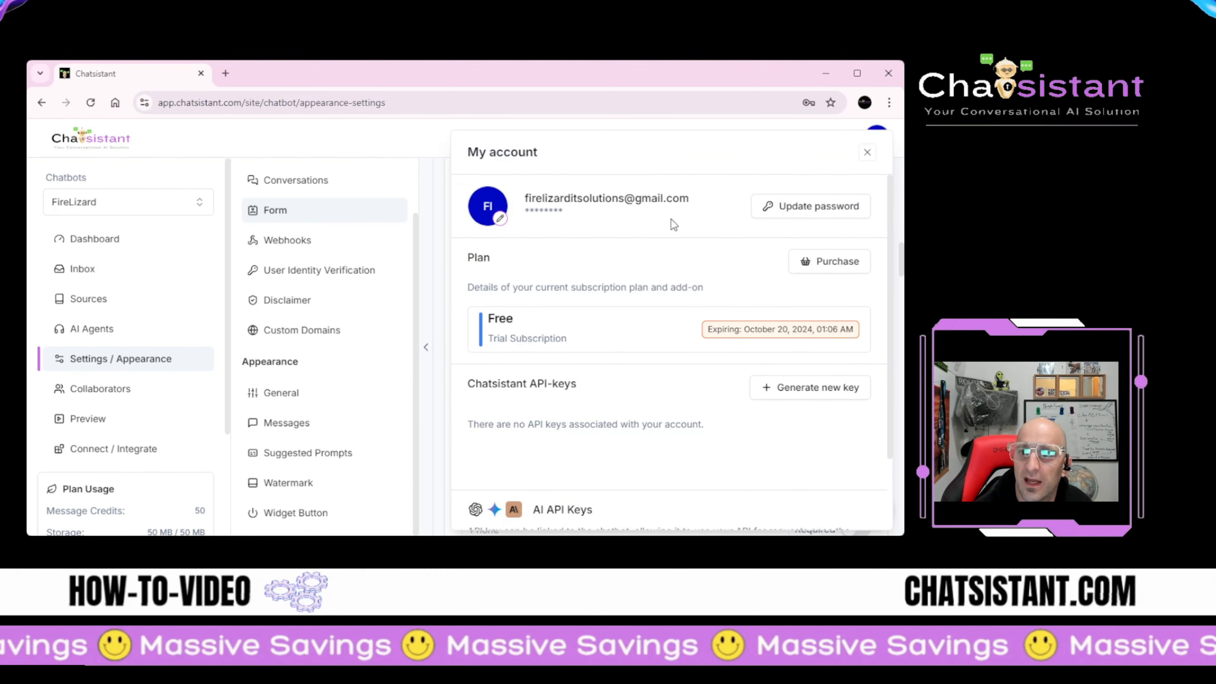
scroll(645, 282, "down", 2)
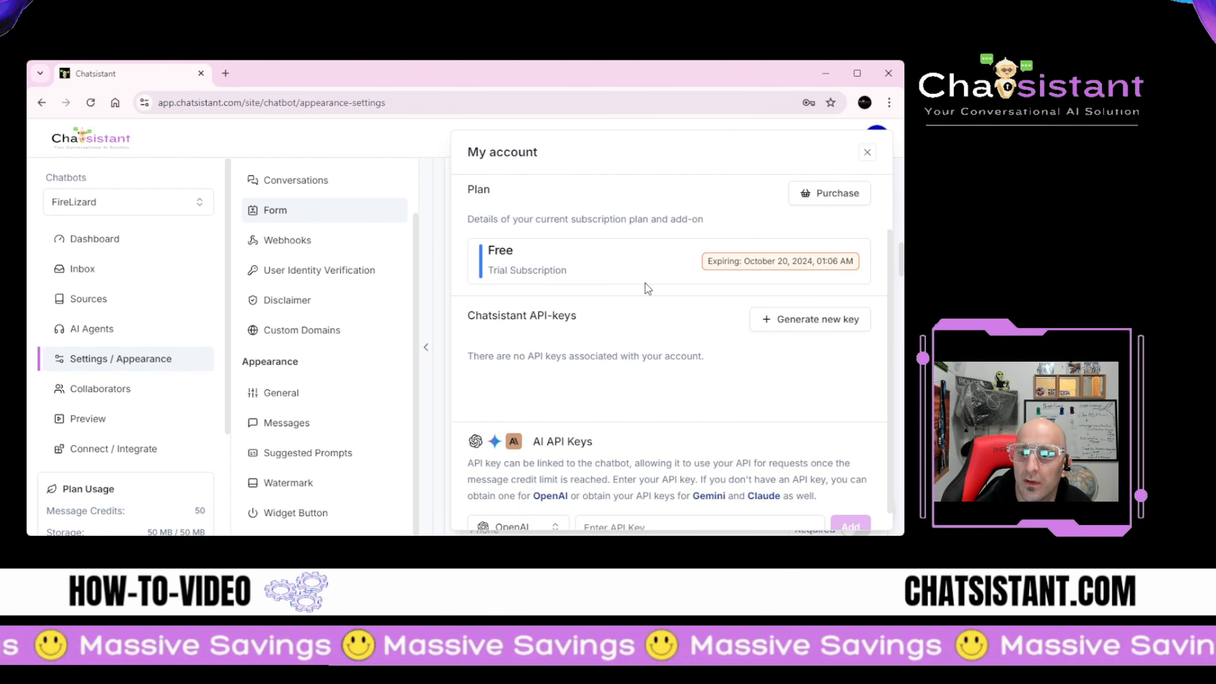
scroll(614, 429, "up", 2)
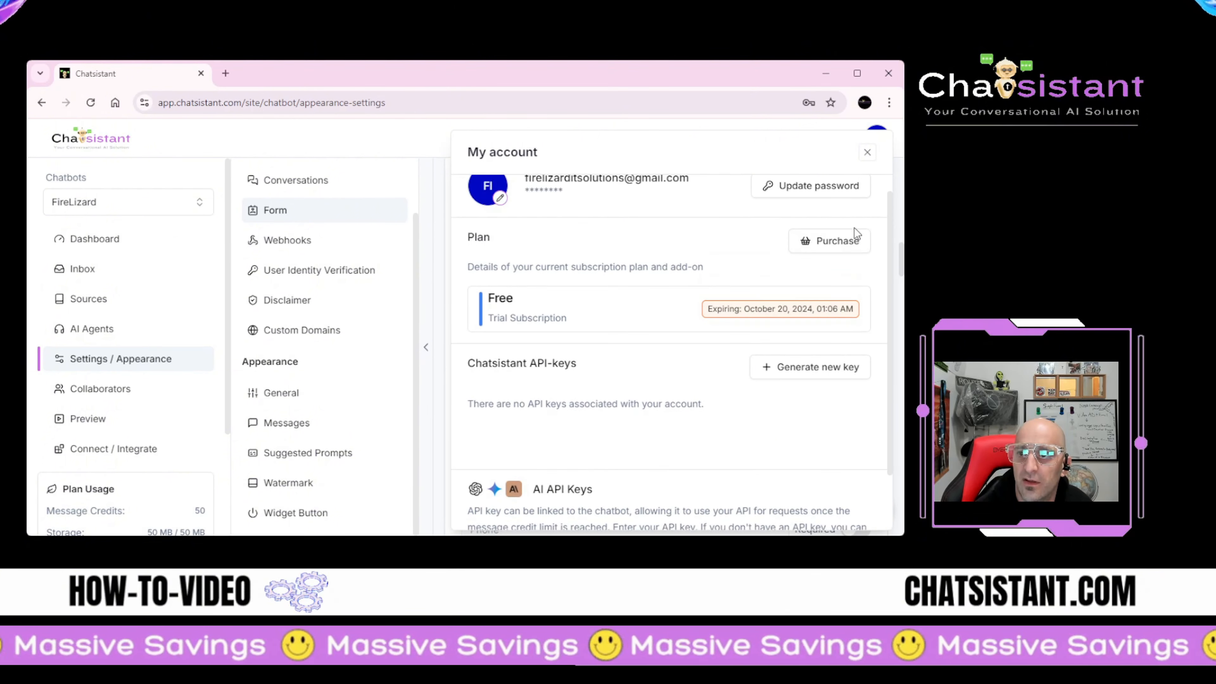
Step: Open the Purchase page and browse the Pricing Plans and Add-ons
left_click(837, 242)
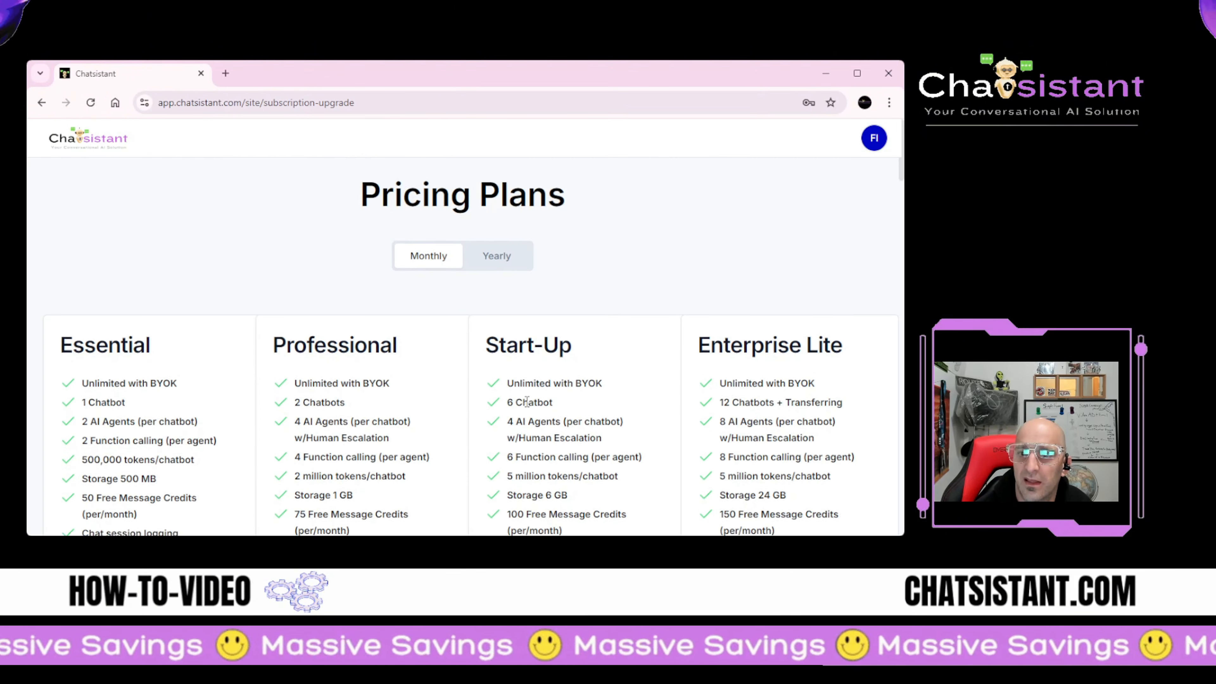
scroll(528, 401, "down", 4)
scroll(528, 402, "down", 15)
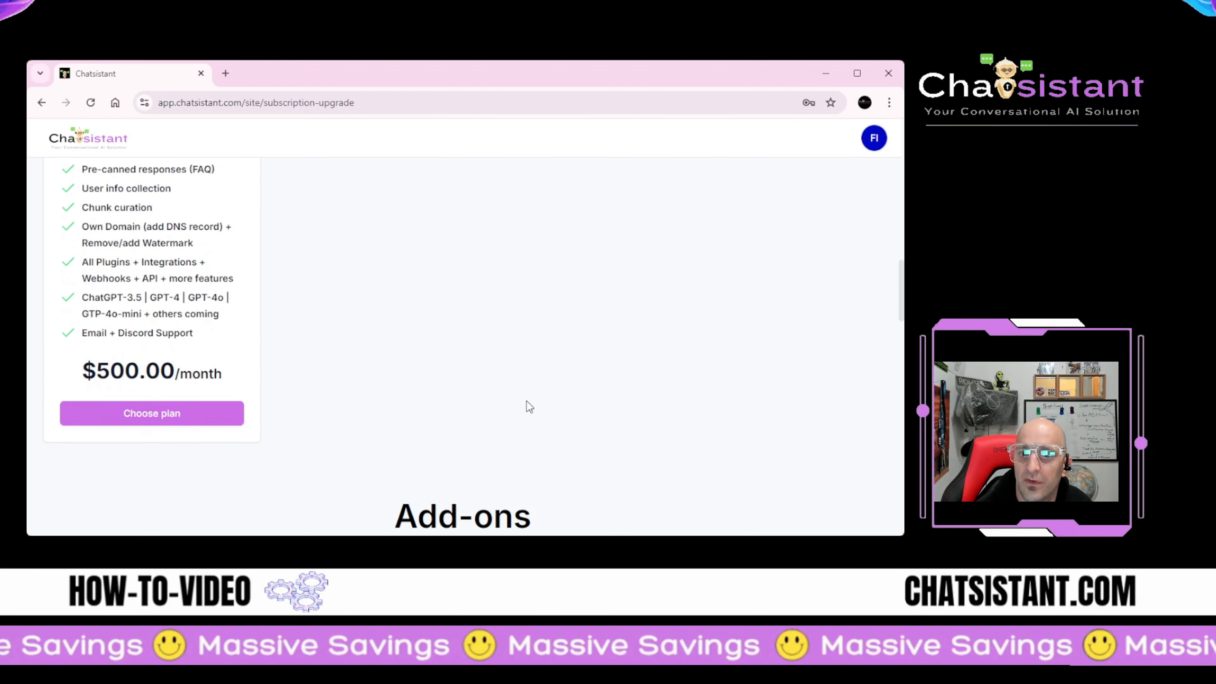
scroll(528, 401, "down", 9)
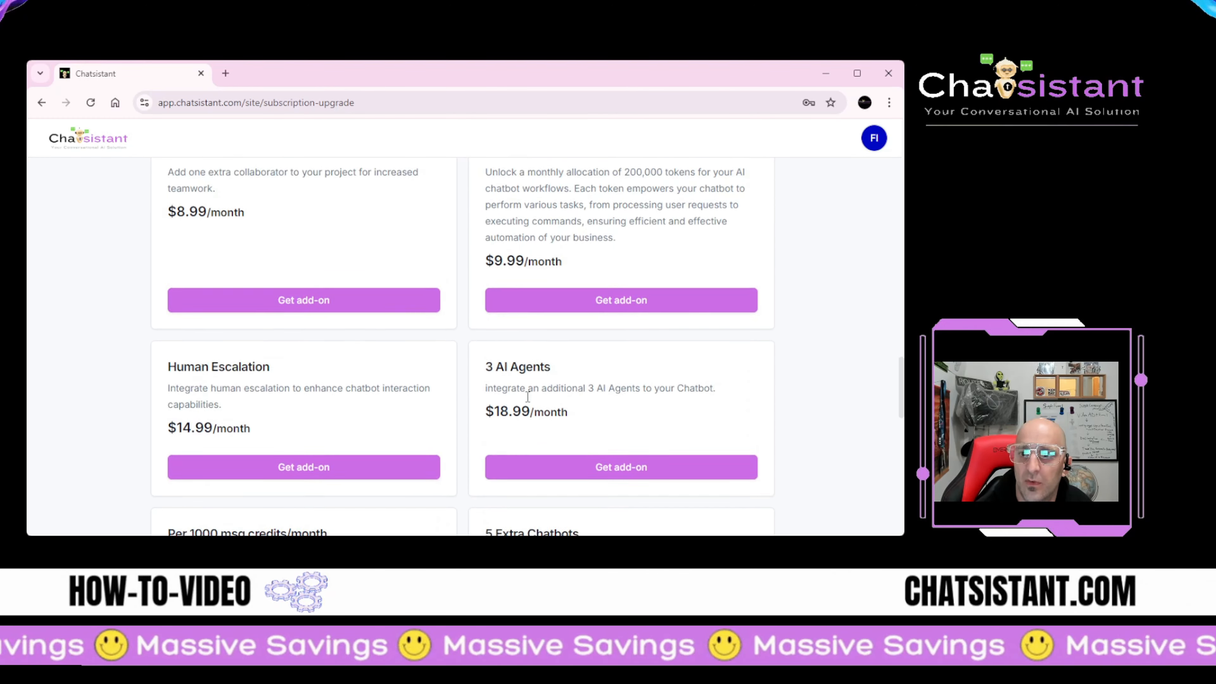
scroll(527, 396, "down", 12)
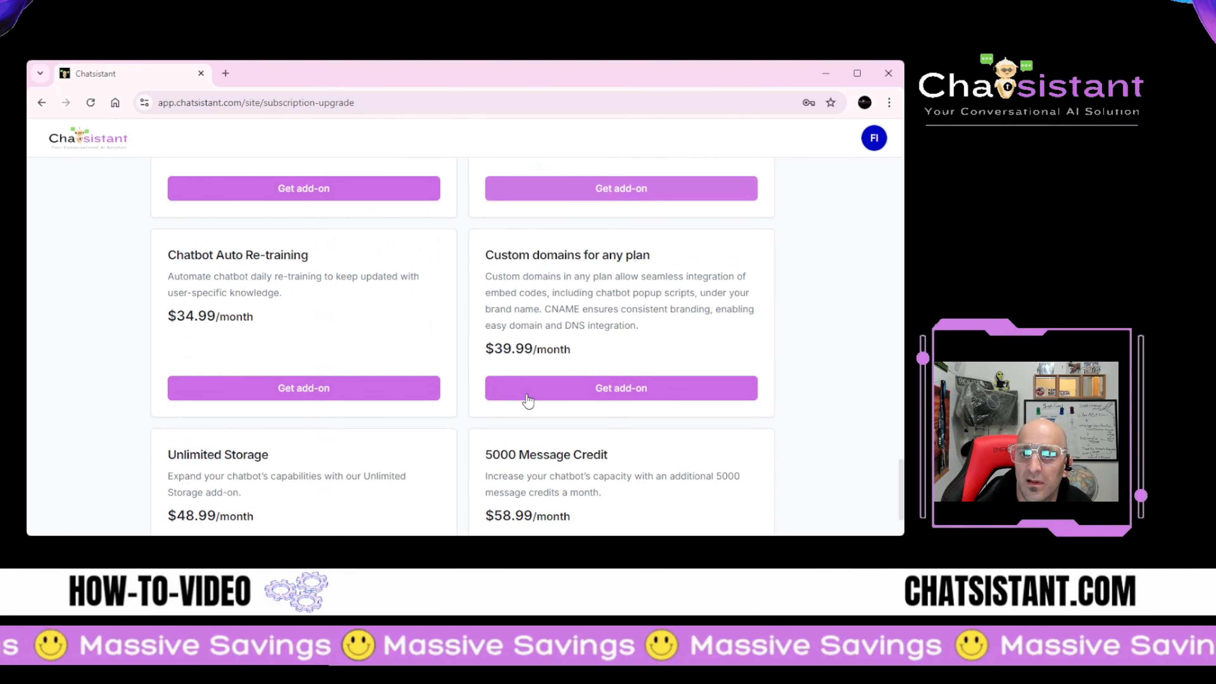
scroll(529, 398, "up", 20)
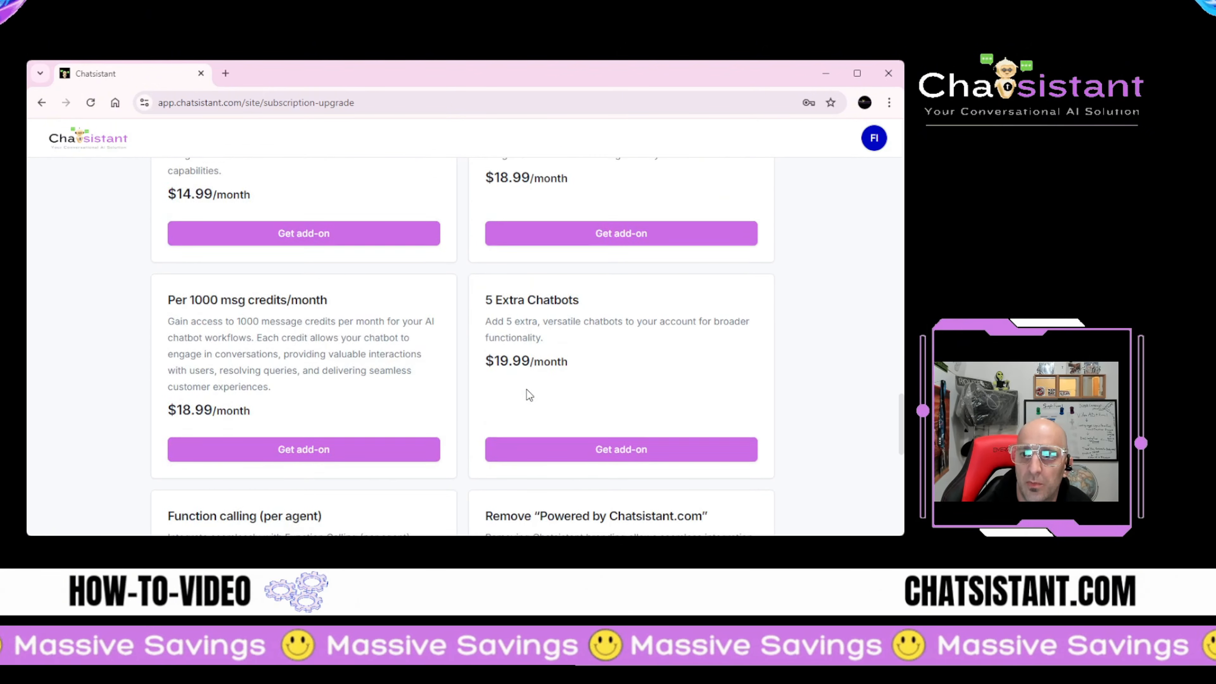
scroll(525, 386, "up", 20)
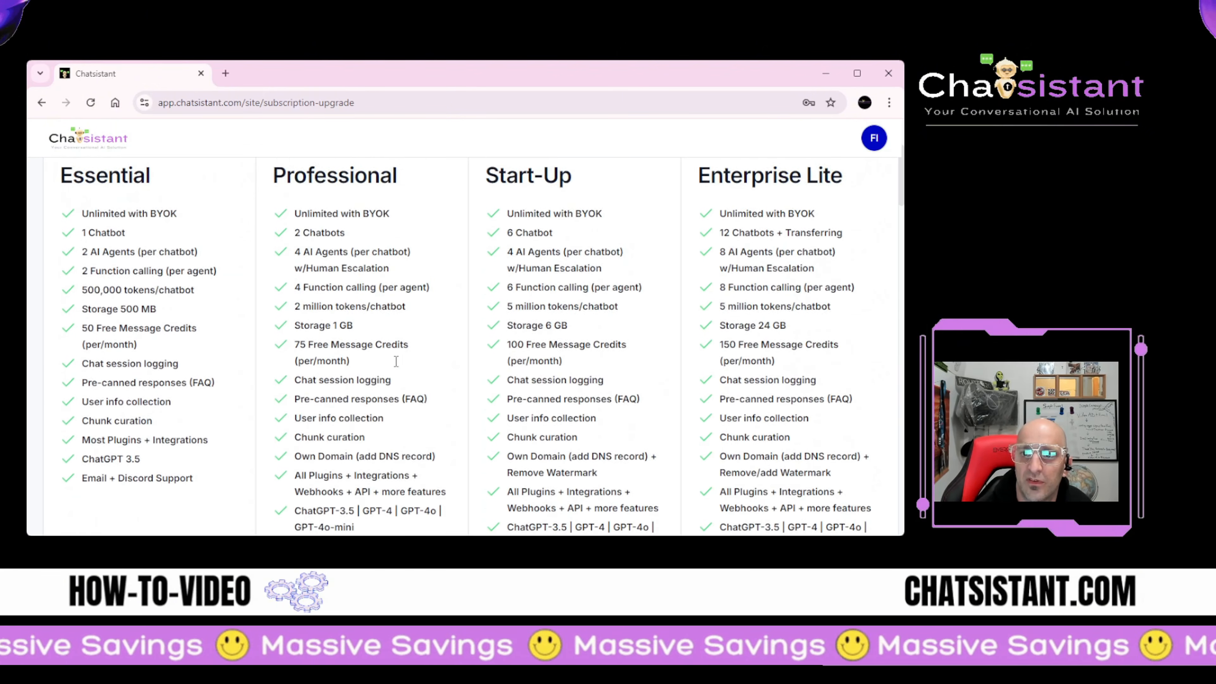
scroll(383, 336, "down", 3)
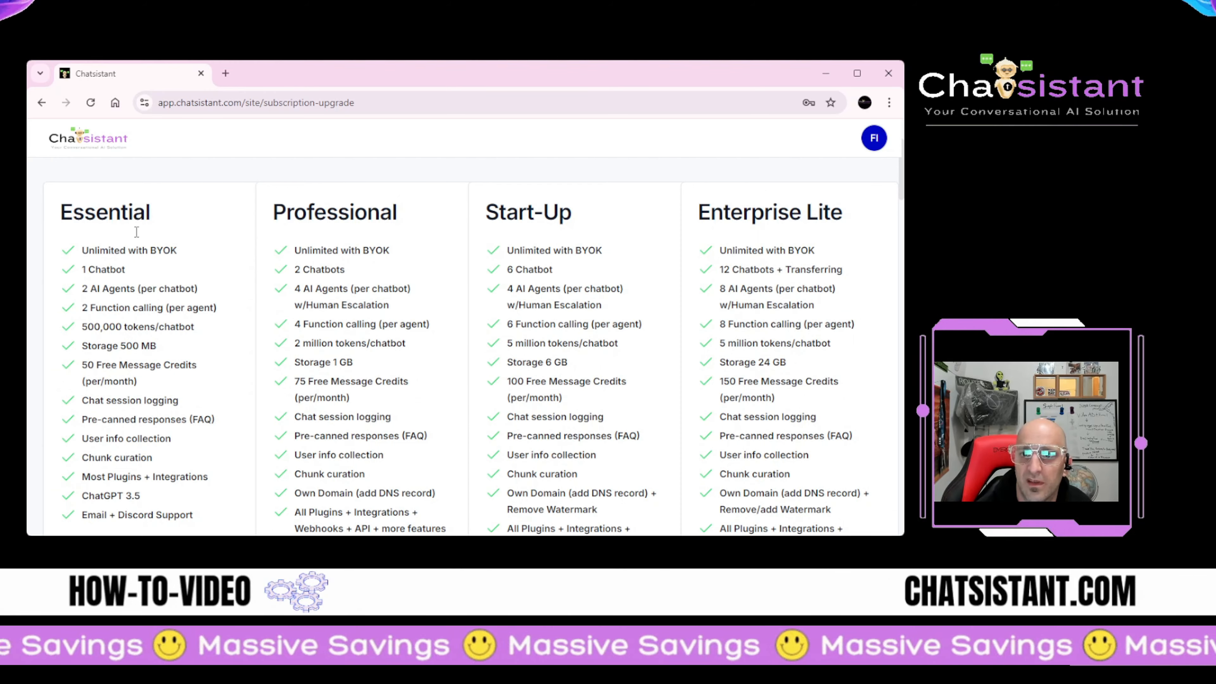
scroll(365, 251, "down", 18)
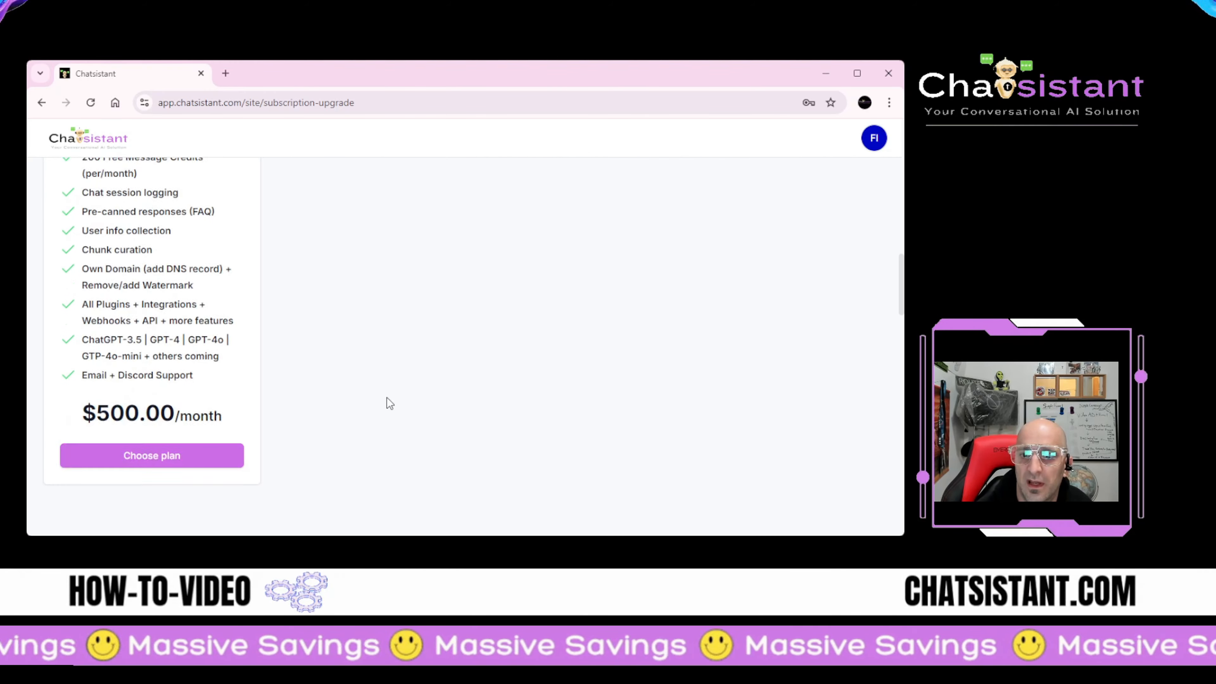
scroll(364, 434, "up", 20)
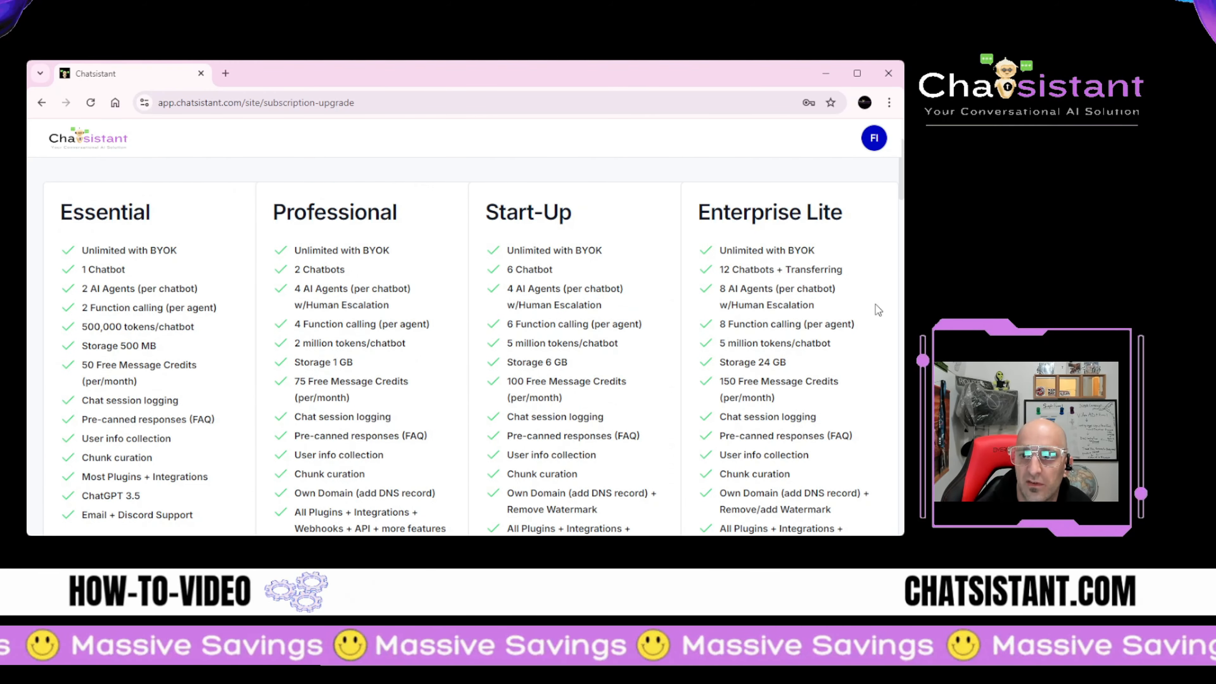
scroll(735, 303, "down", 9)
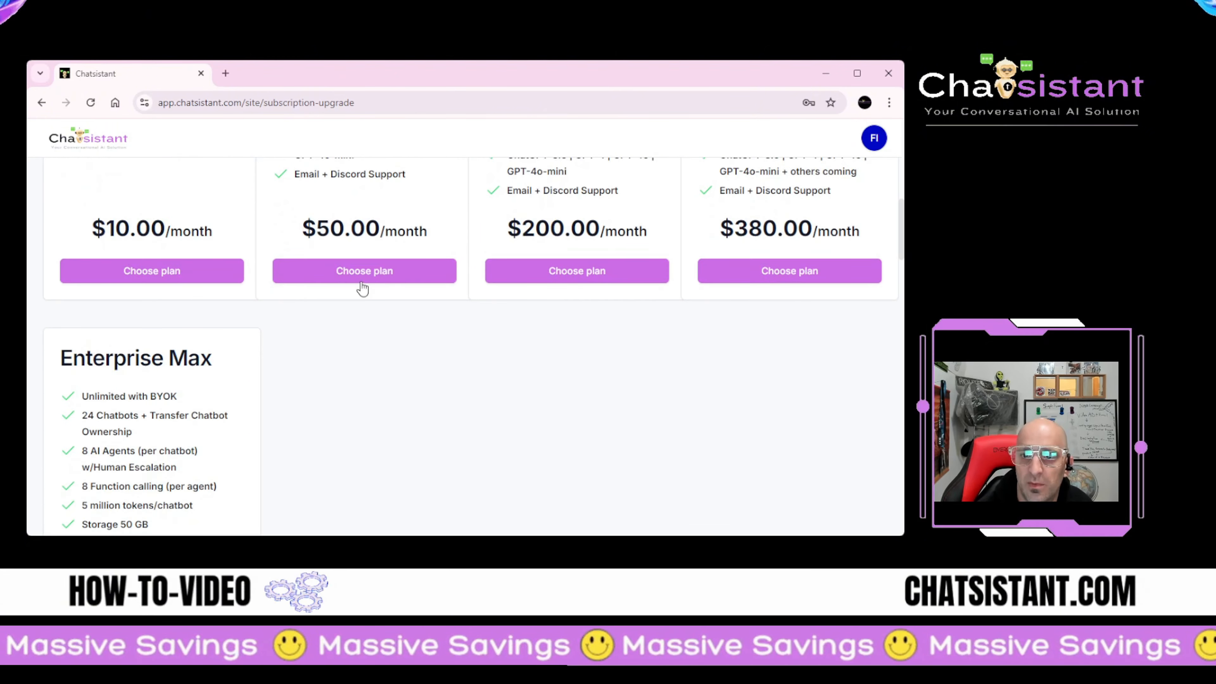
scroll(675, 271, "up", 12)
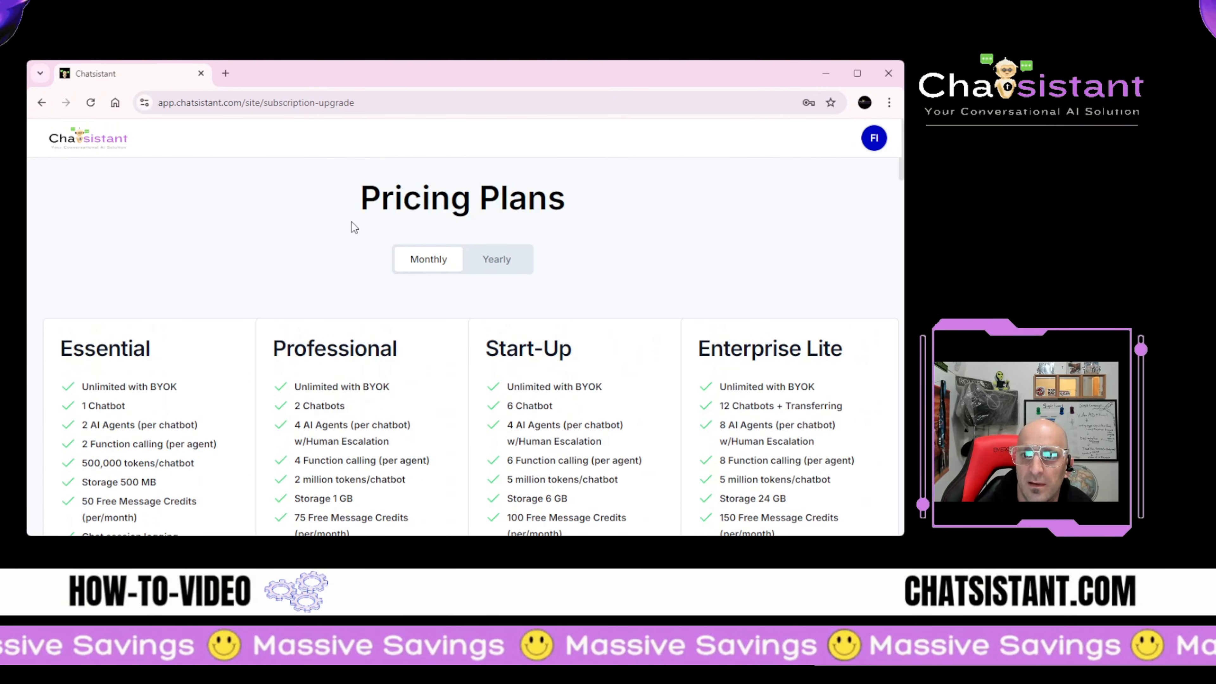
Step: Switch the pricing plans to yearly billing and review the prices
left_click(497, 261)
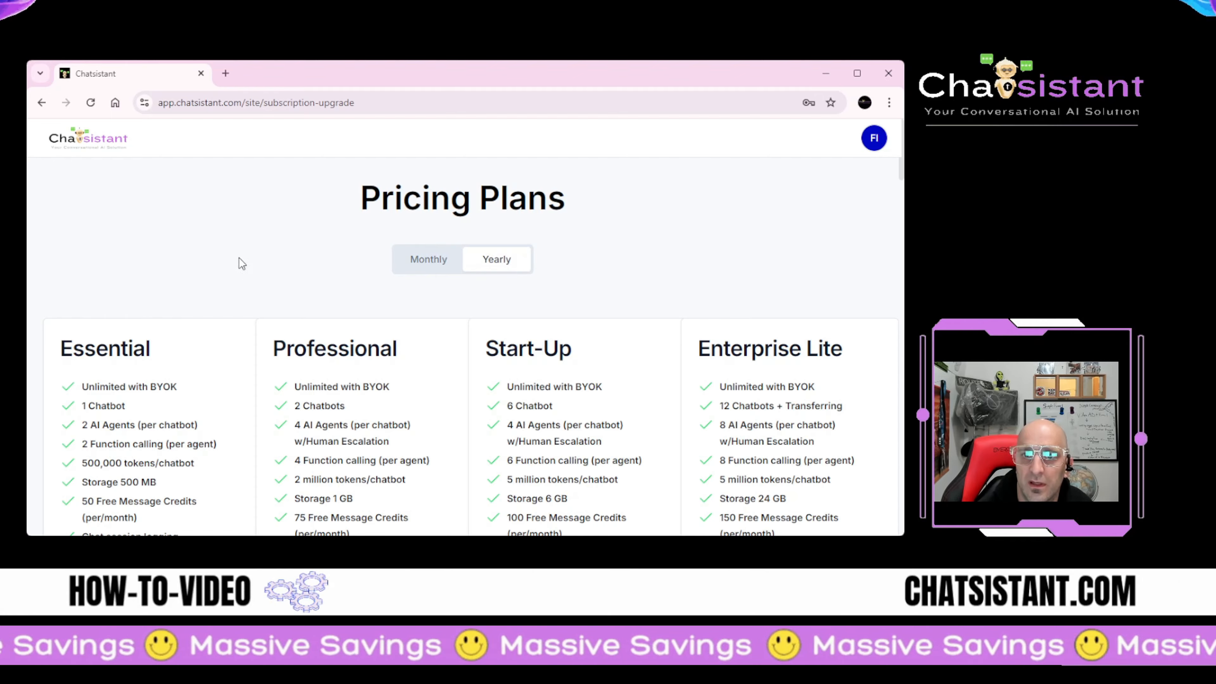
scroll(127, 211, "down", 12)
scroll(134, 223, "up", 8)
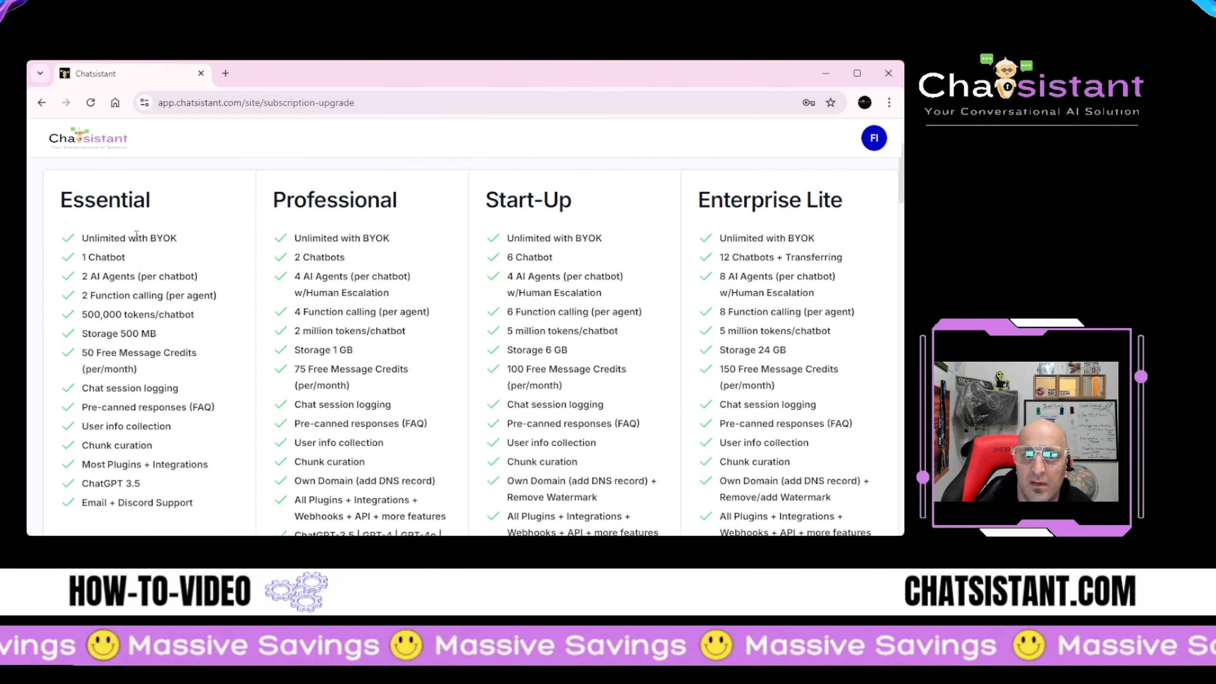
scroll(137, 235, "up", 4)
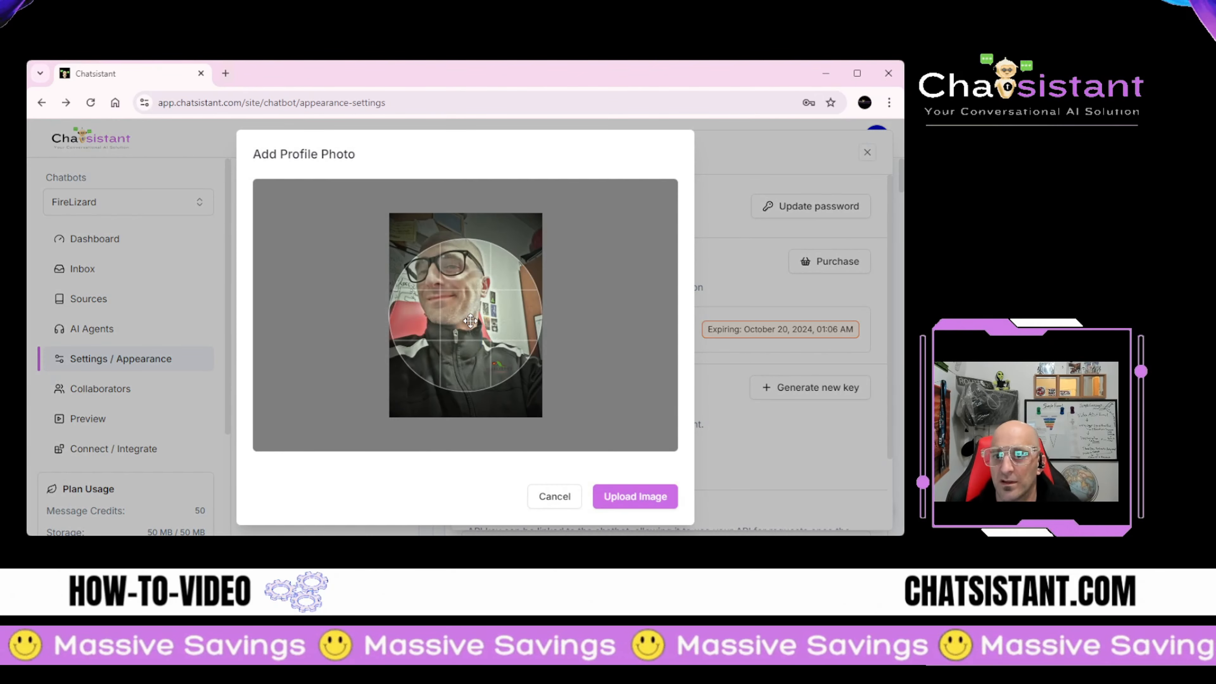
Step: Center the face in the crop circle and upload it as the account avatar
left_click_drag(471, 320, 472, 349)
left_click(655, 499)
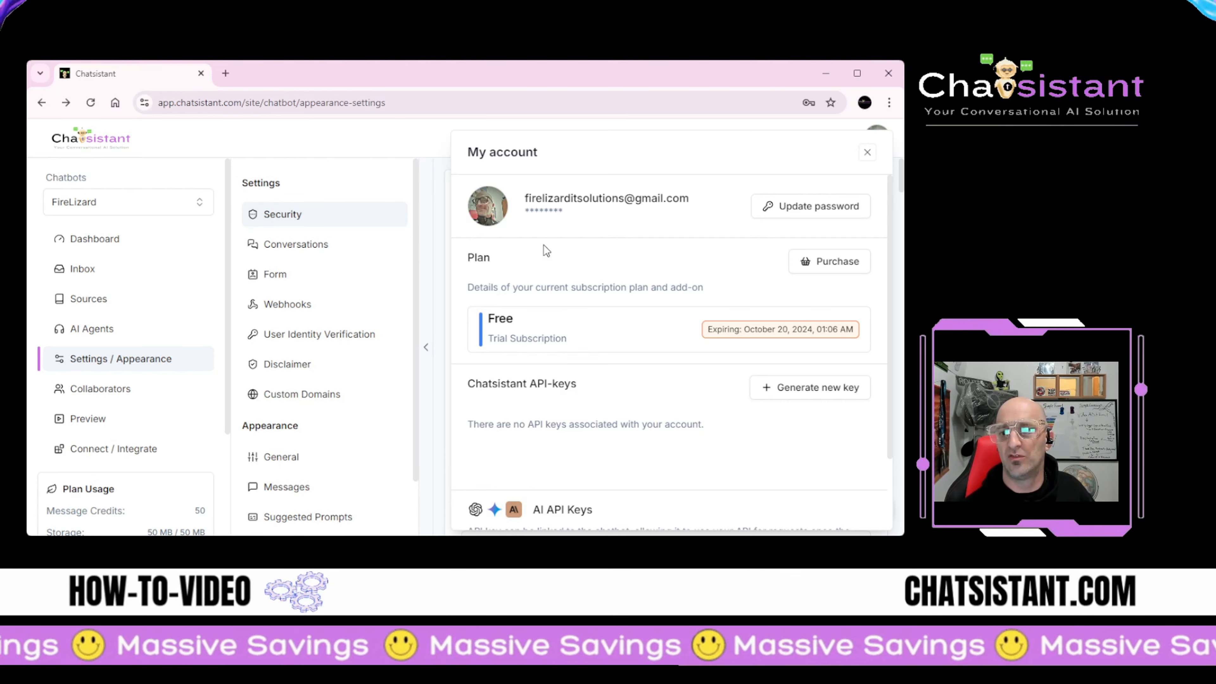
scroll(543, 285, "down", 2)
scroll(573, 366, "up", 2)
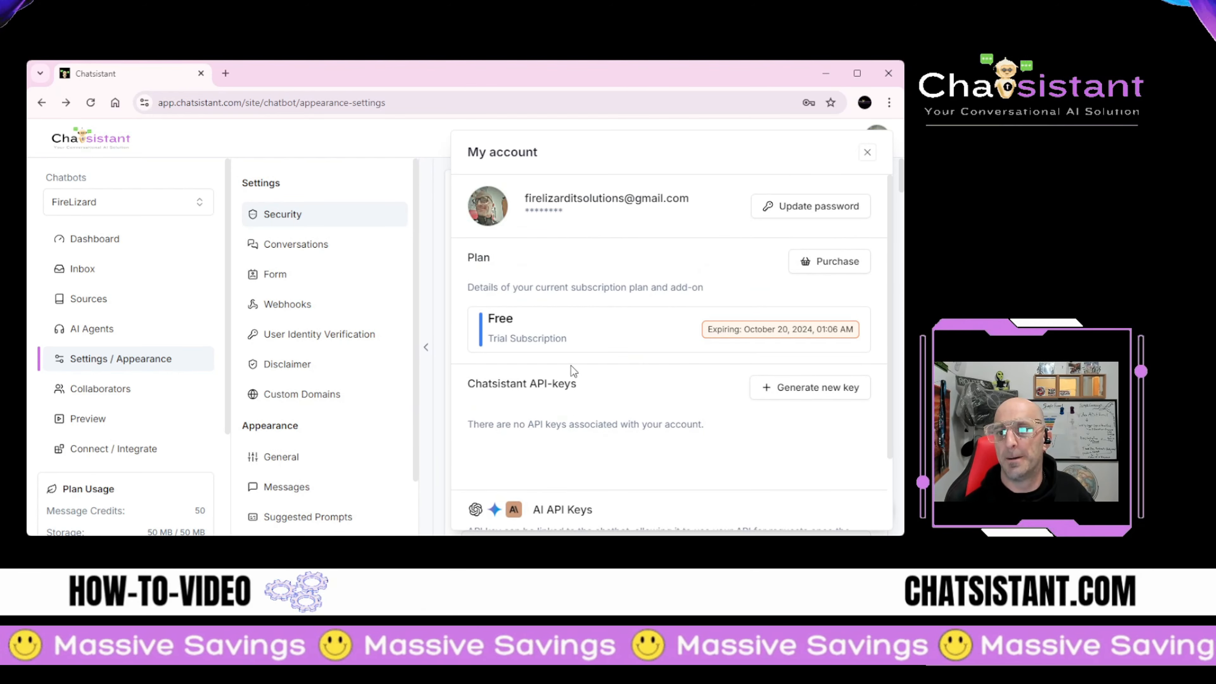
Step: Close My account and go via FireLizard's Dashboard and Inbox to its Sources page
left_click(95, 239)
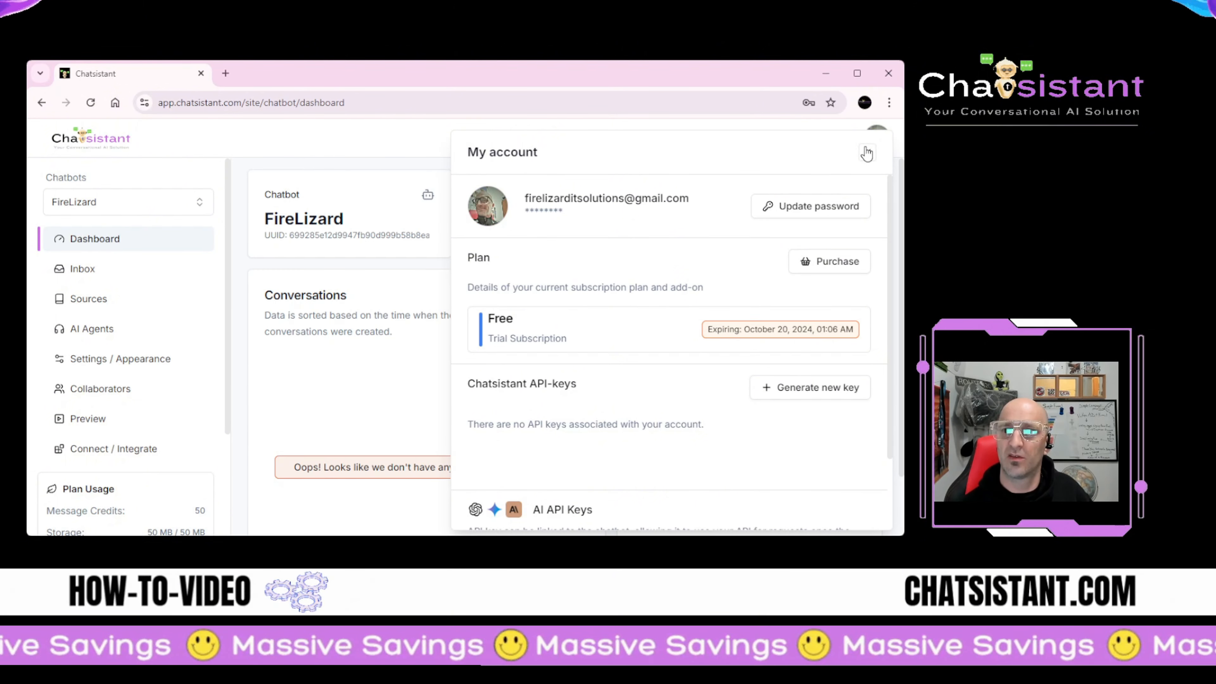
left_click(867, 152)
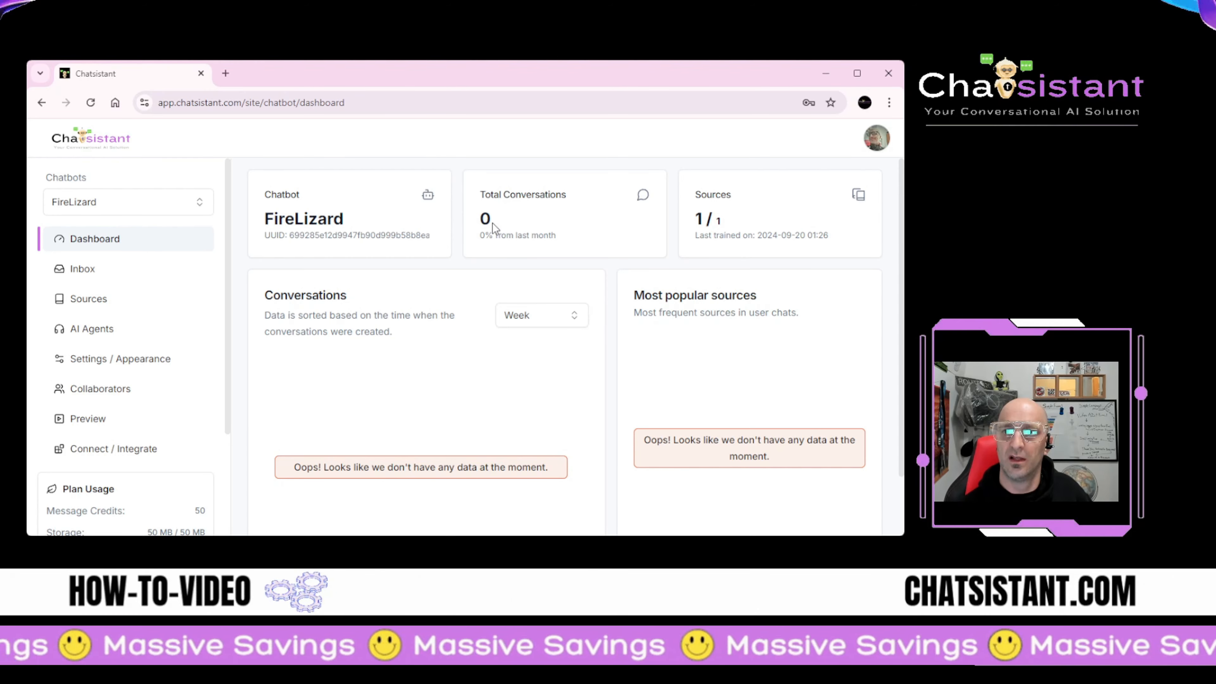
scroll(368, 403, "down", 2)
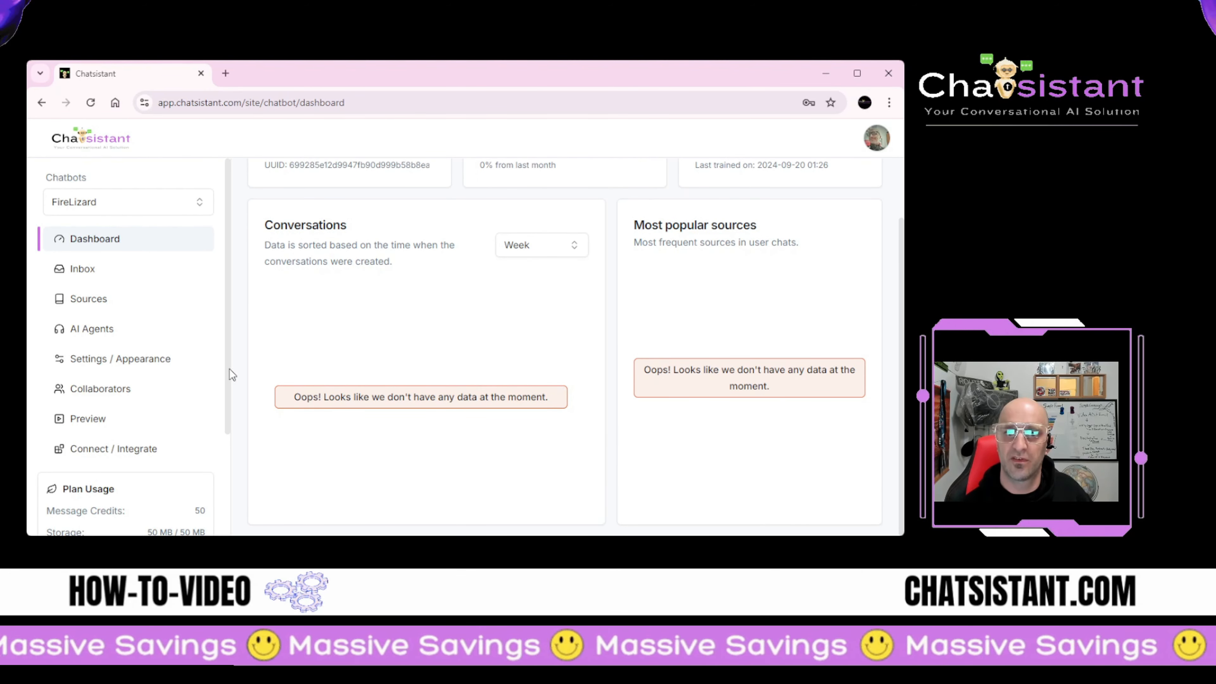
left_click(71, 282)
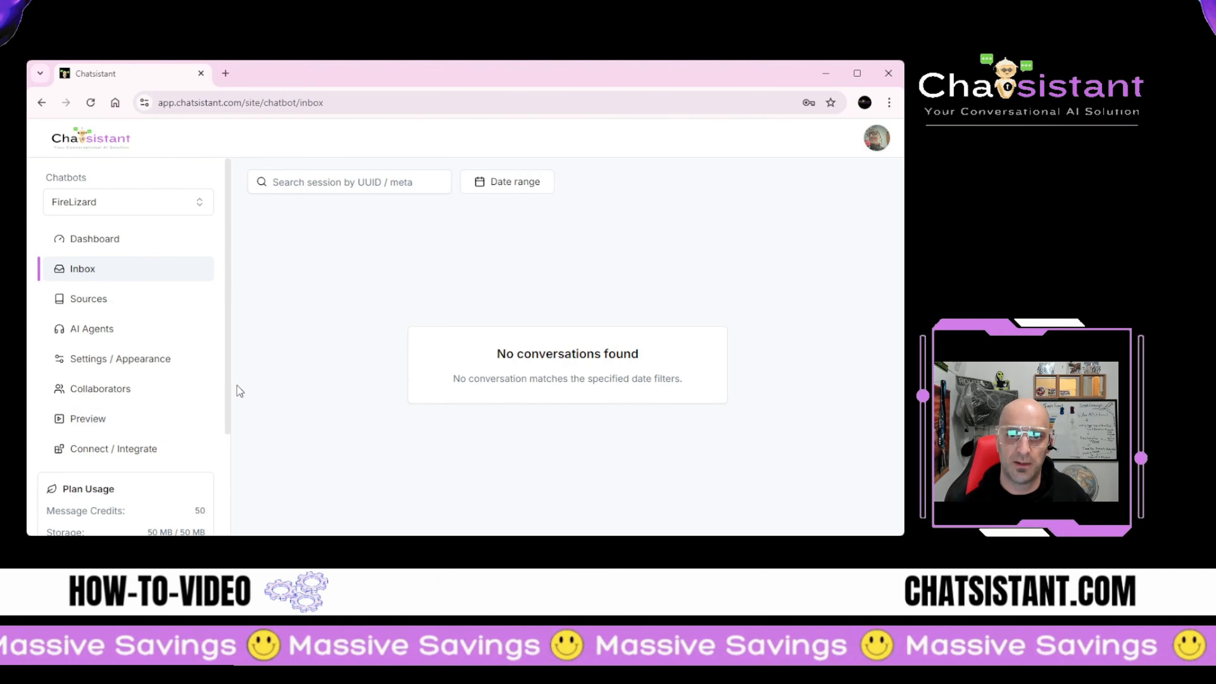
left_click(123, 313)
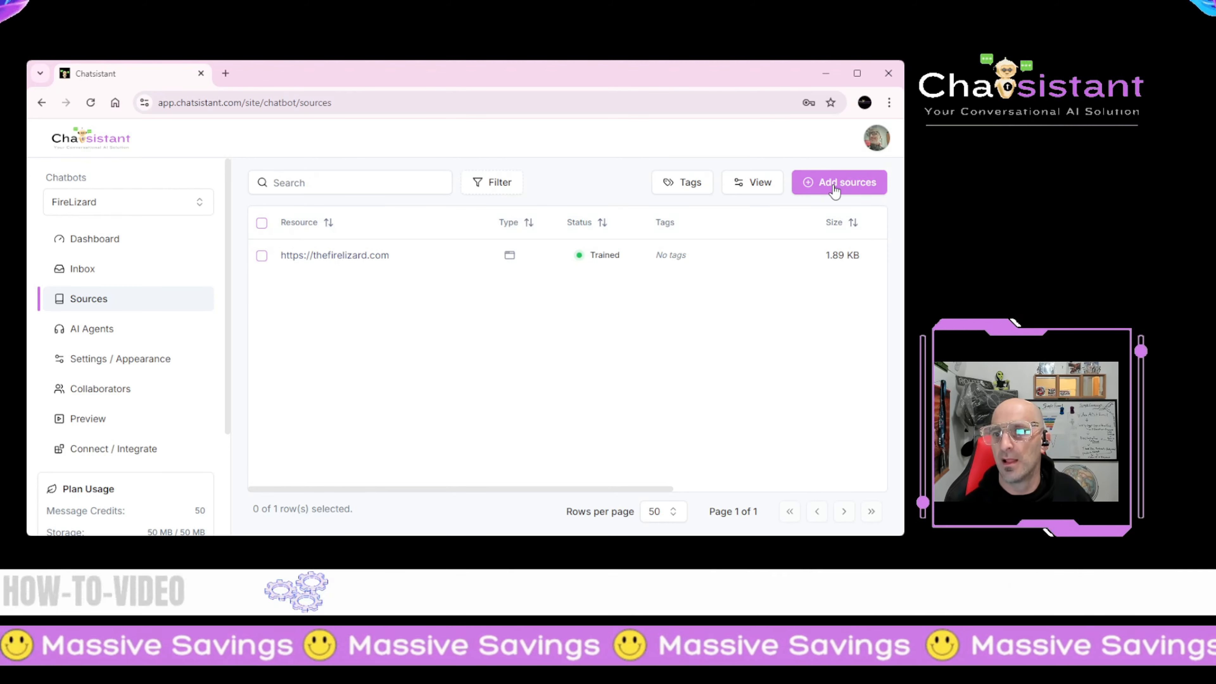
Step: Start adding a source and preview the Tables, Images, Website URL and Website Sitemap types
left_click(824, 194)
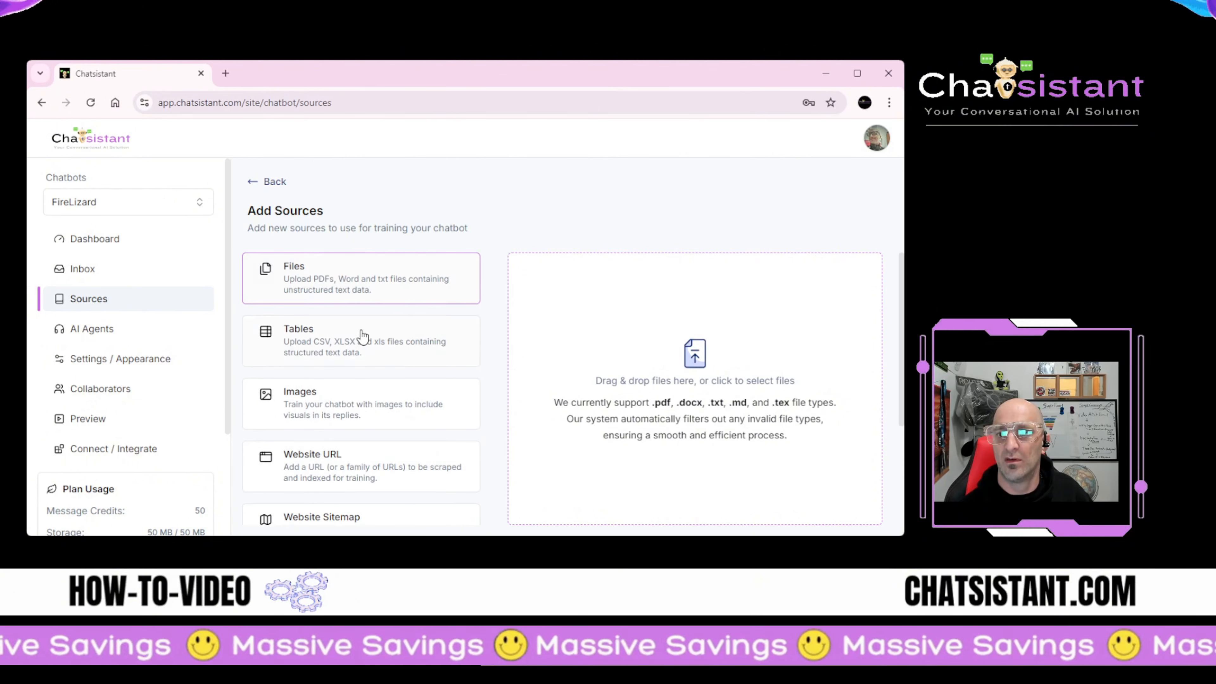
left_click(342, 354)
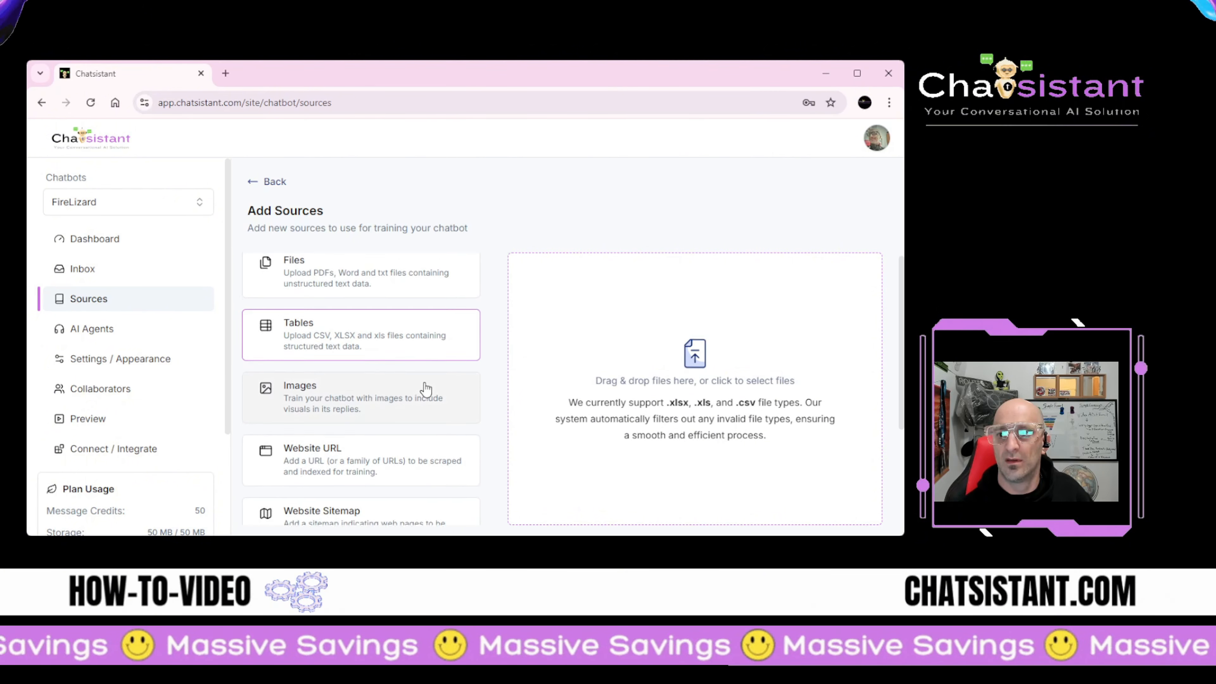
scroll(383, 379, "down", 1)
left_click(330, 344)
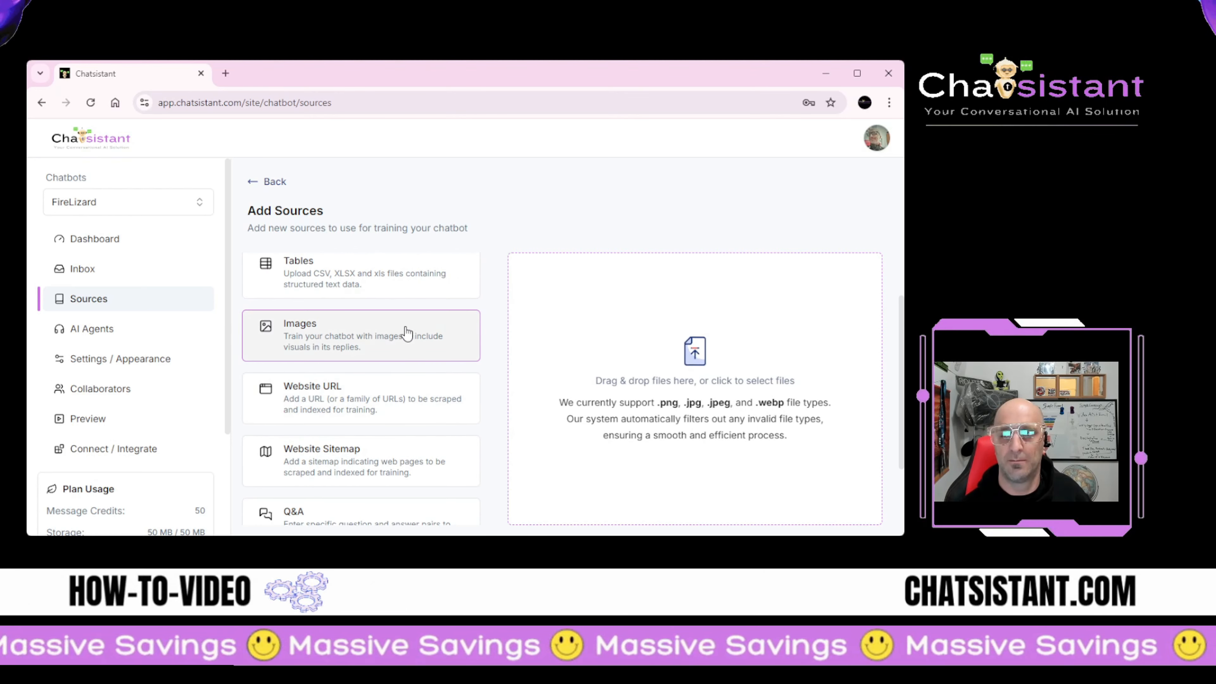
left_click(337, 397)
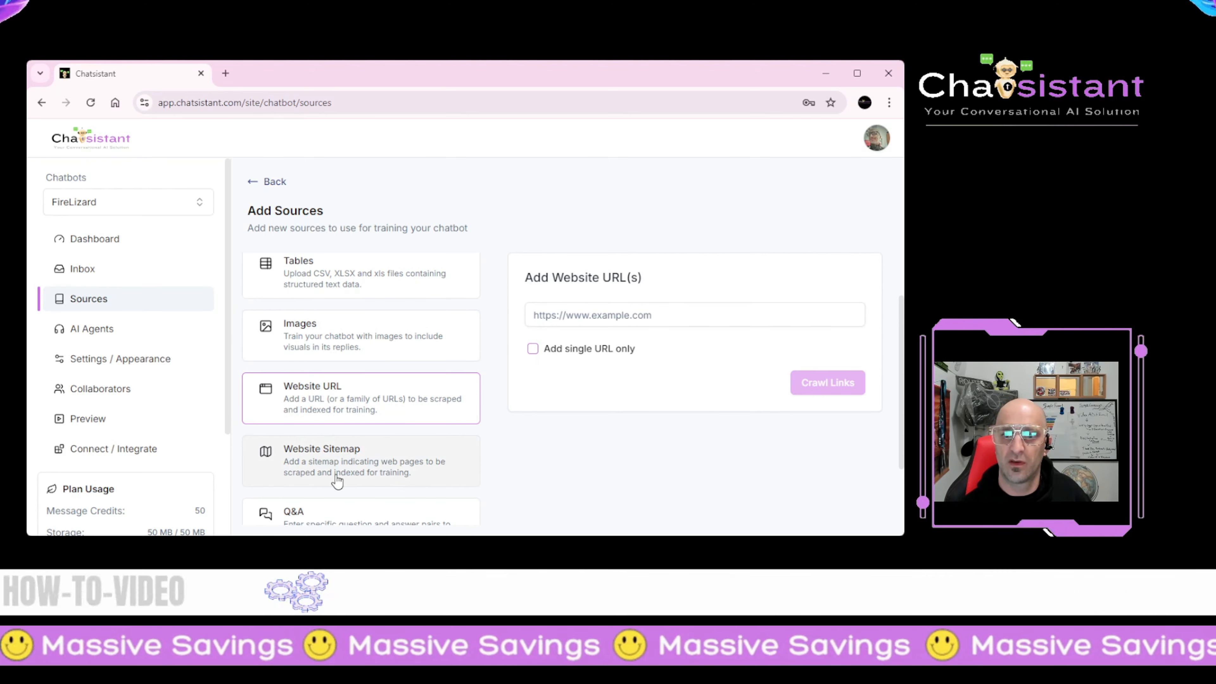
left_click(352, 465)
scroll(411, 461, "down", 2)
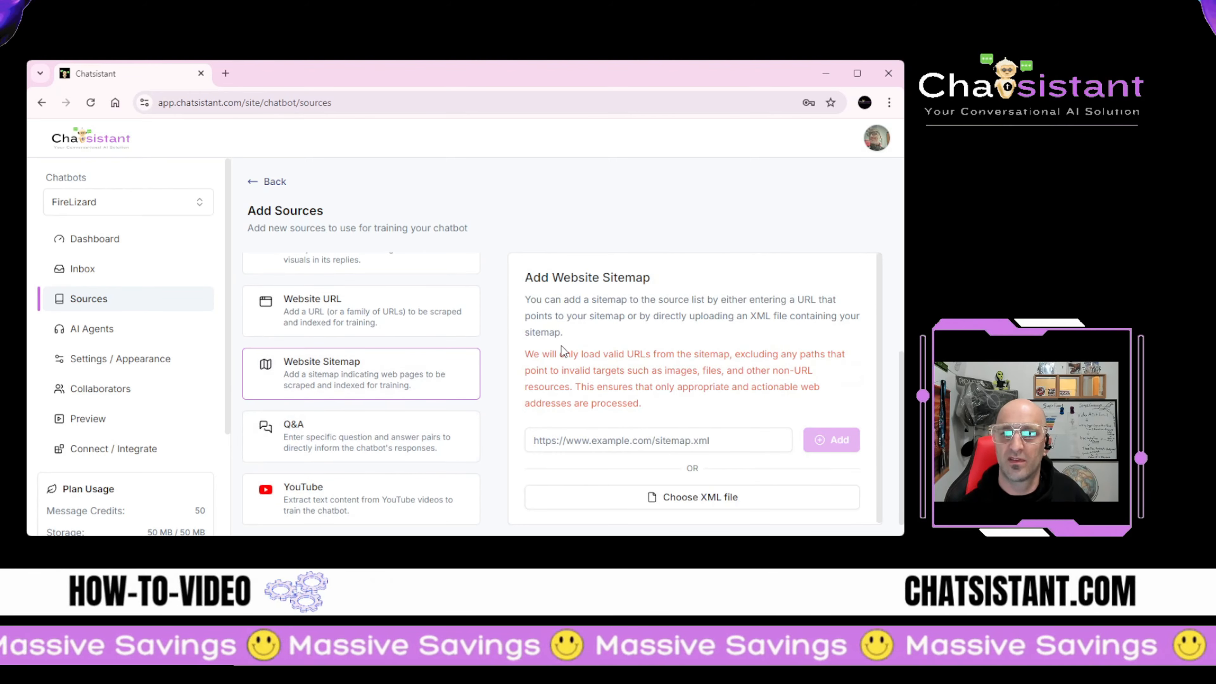
Step: Select the Q&A type to show the empty Question and Pre-canned answer form
left_click(372, 424)
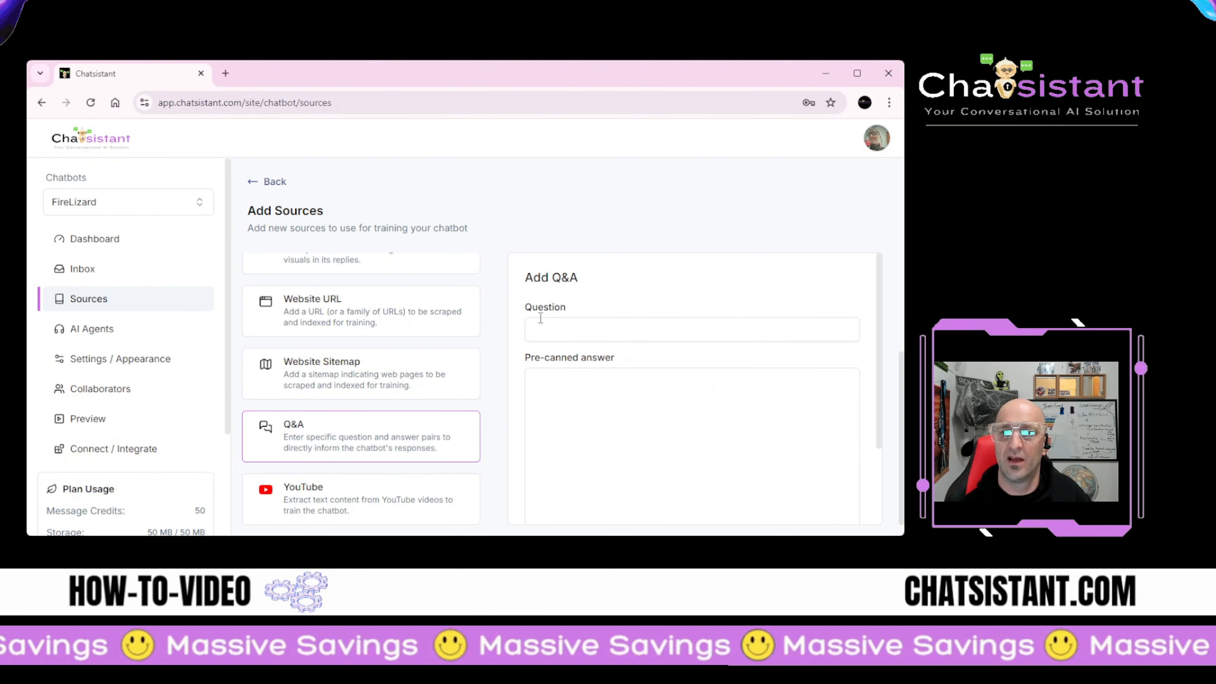
scroll(545, 398, "down", 3)
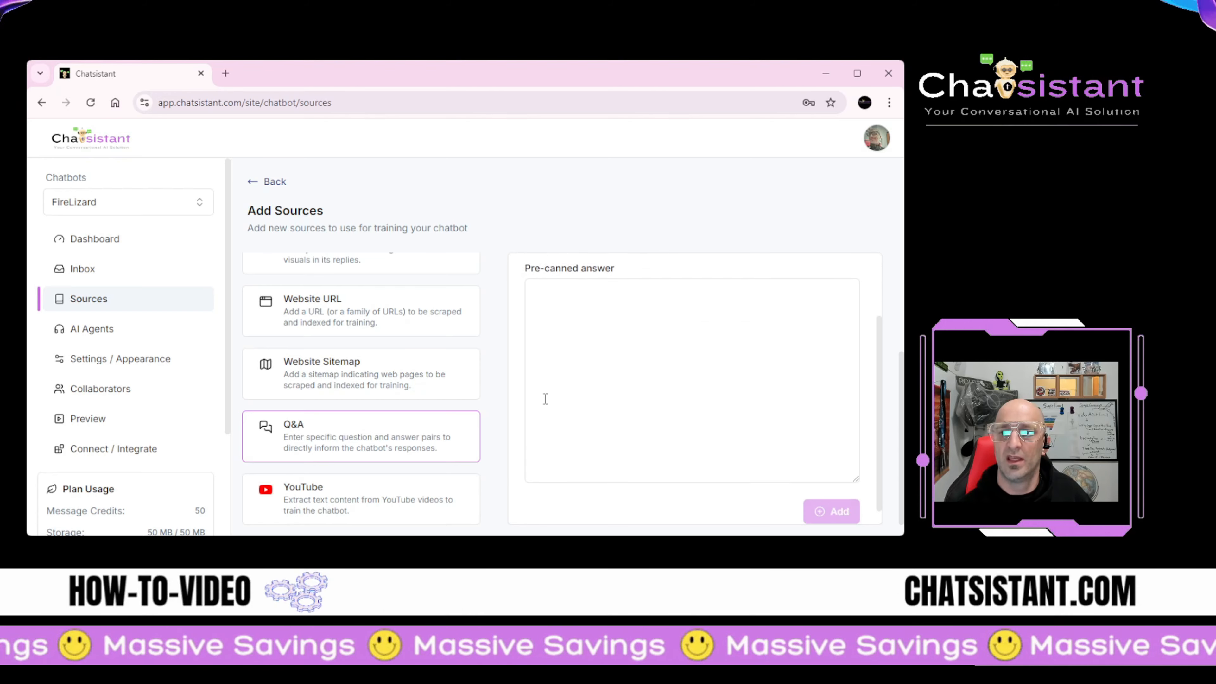
scroll(545, 398, "up", 3)
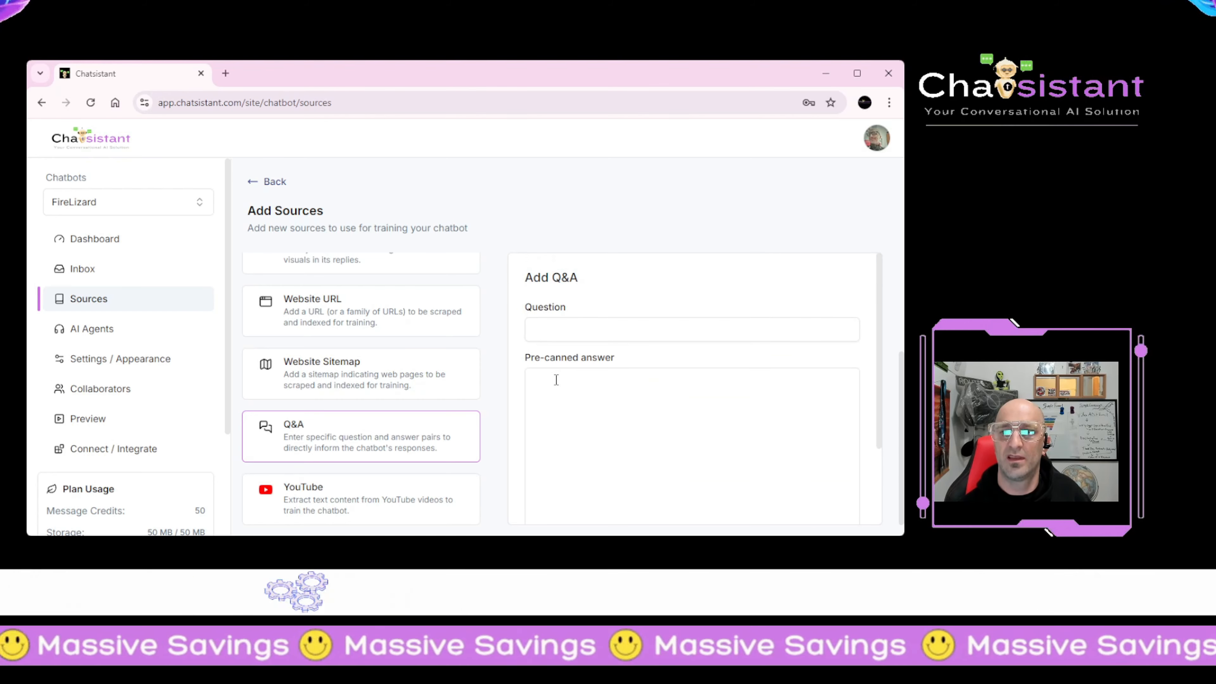
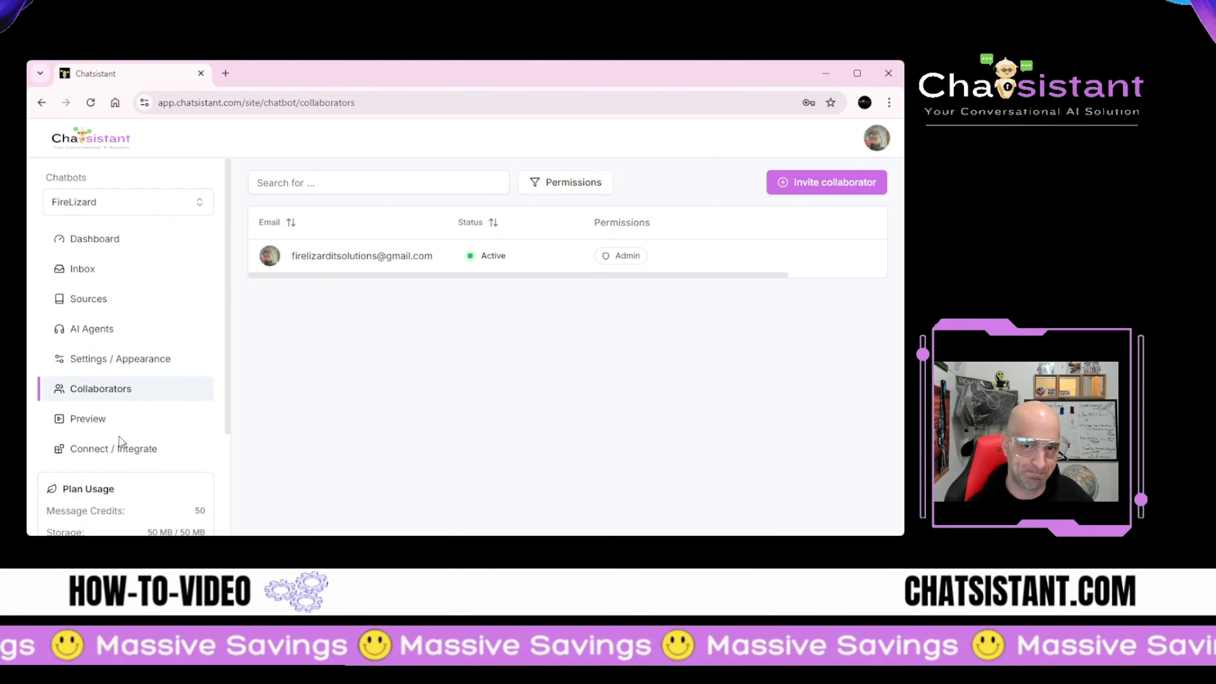
Step: Send 'Hello' in FireLizard's preview chat, get the bot's reply, then move to the integration options
left_click(111, 432)
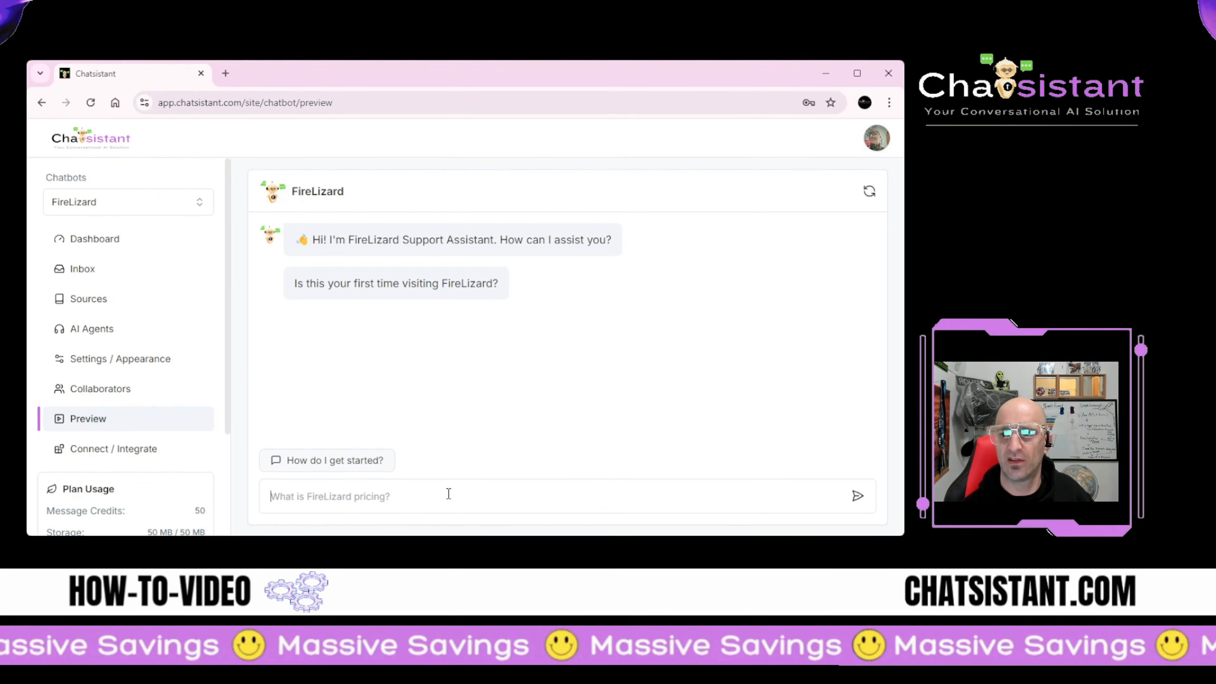
type("Hello")
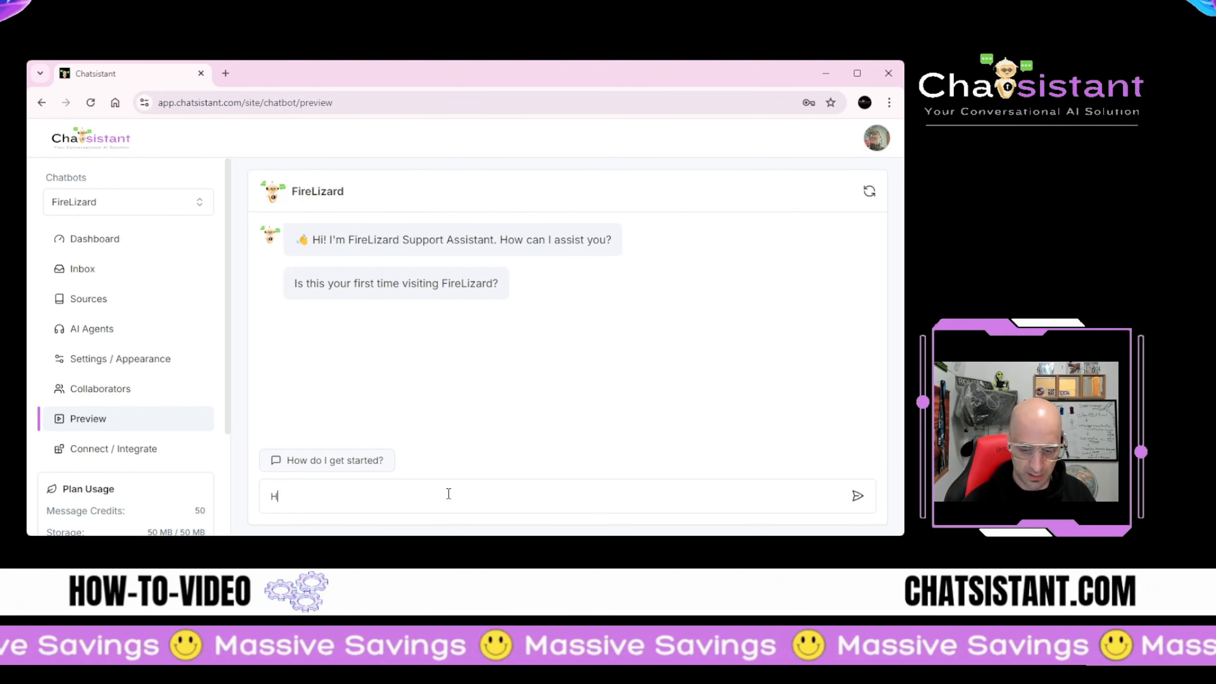
key("Return")
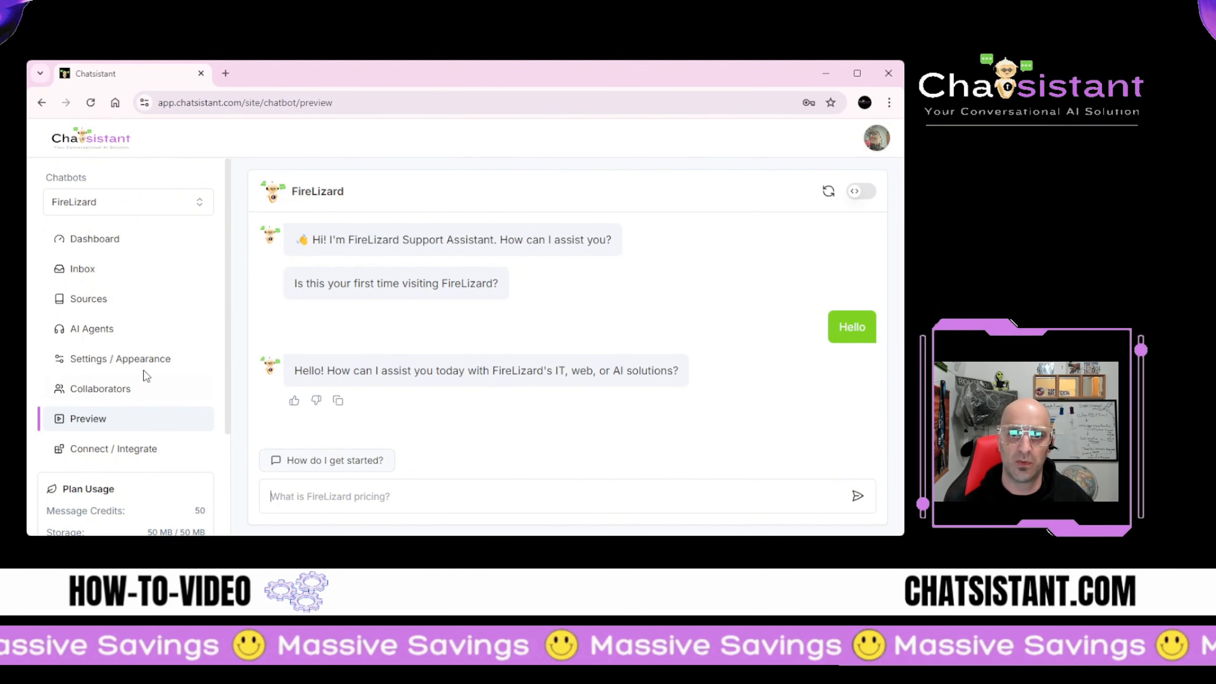
left_click(126, 451)
Step: Browse the Link and Website chat-bubble integrations, viewing the share link and the bubble embed code
scroll(551, 331, "down", 5)
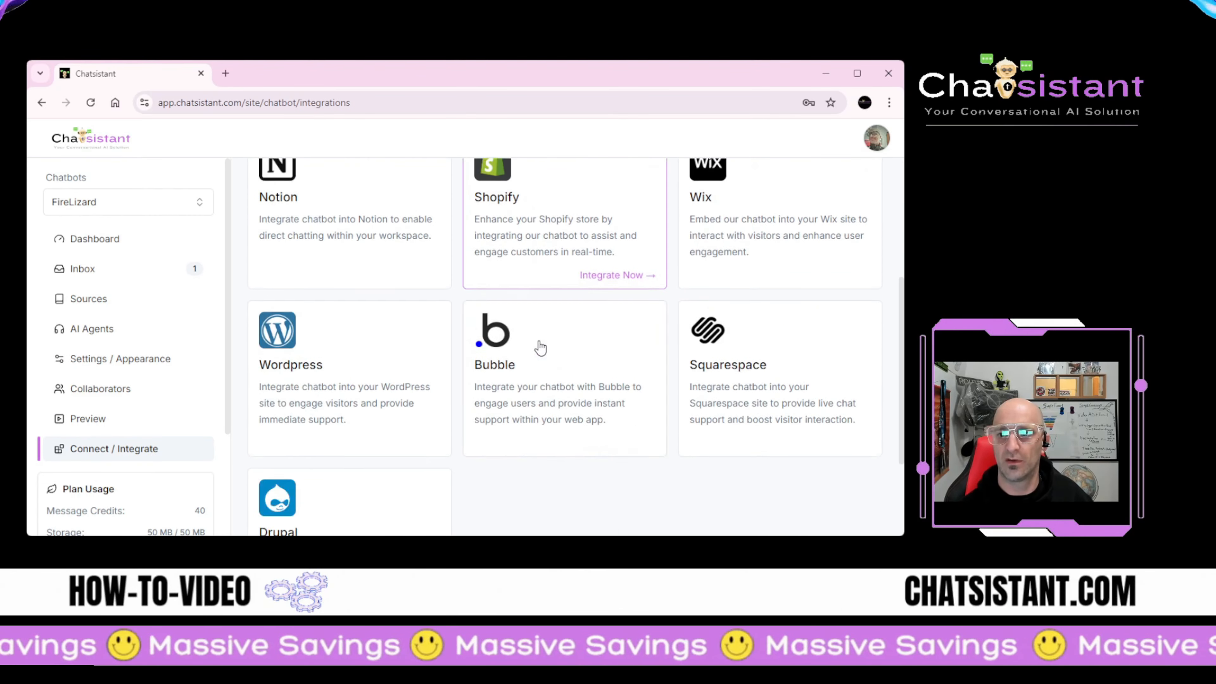
scroll(527, 352, "down", 2)
scroll(503, 359, "up", 7)
left_click(329, 288)
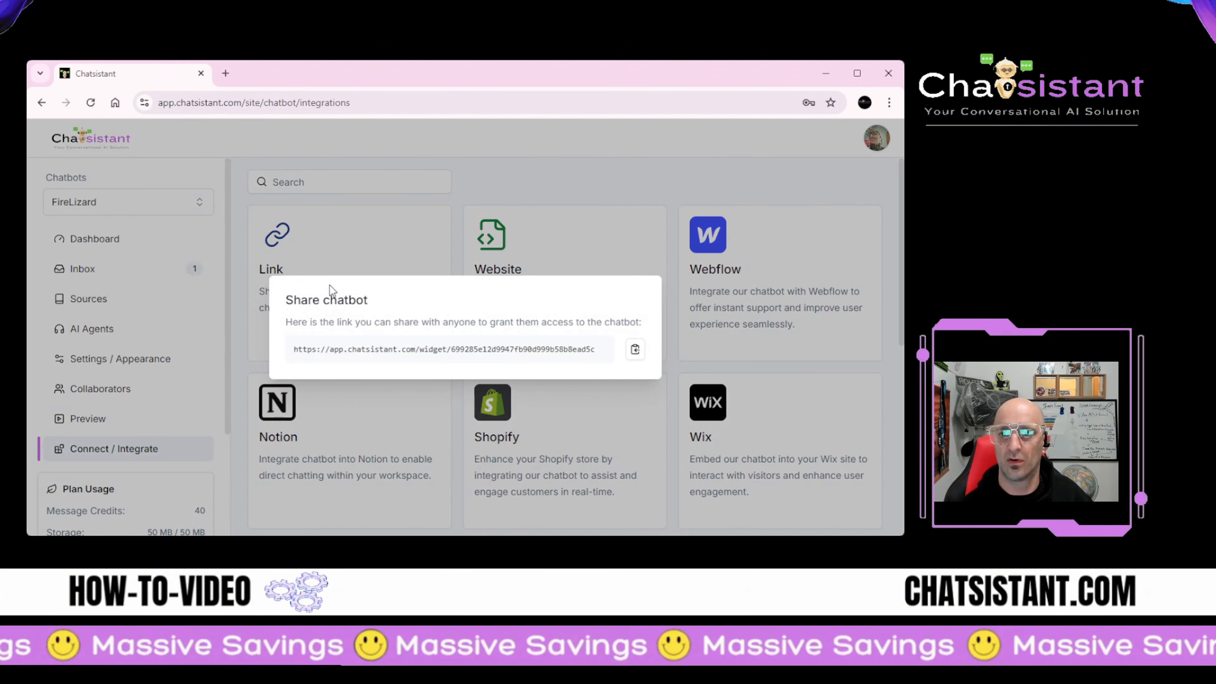
left_click(626, 252)
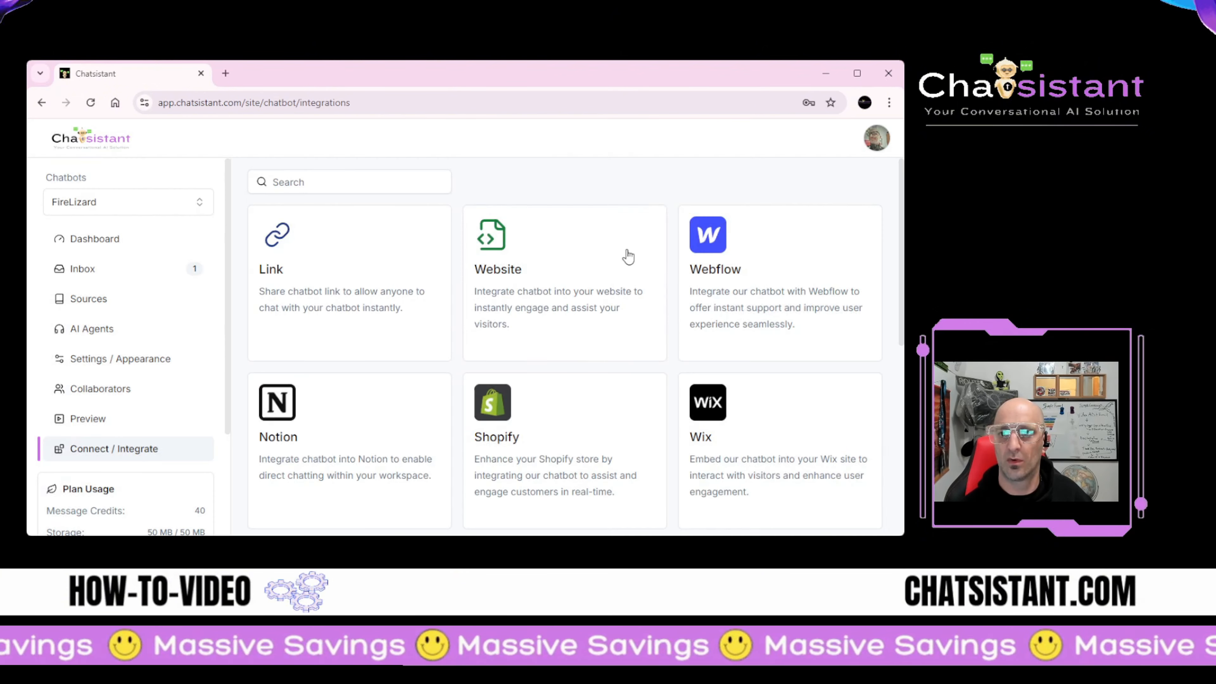
left_click(503, 304)
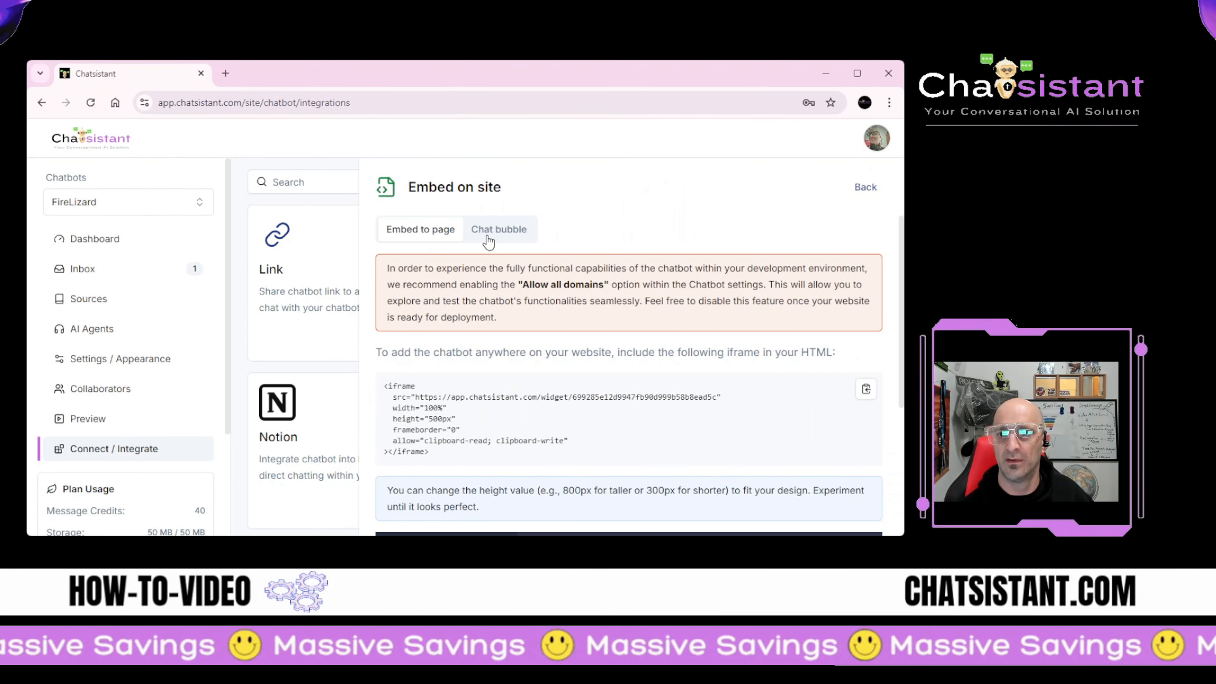
left_click(488, 242)
scroll(500, 334, "down", 5)
scroll(488, 372, "up", 5)
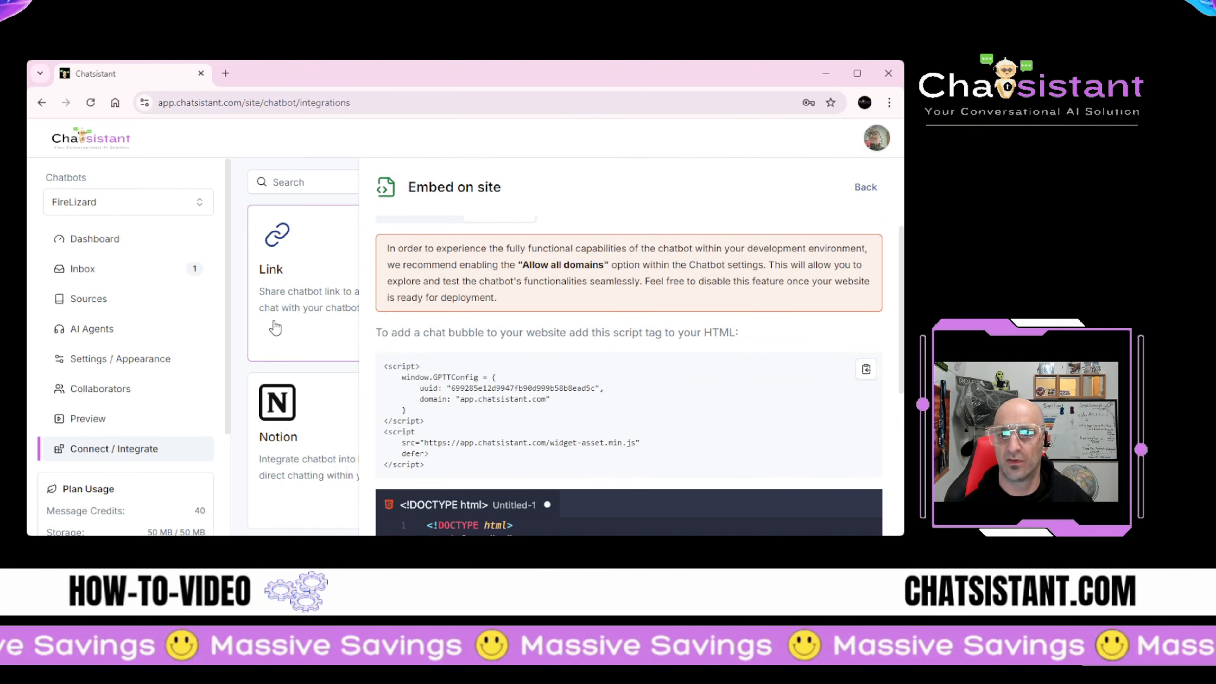
left_click(274, 322)
left_click(670, 308)
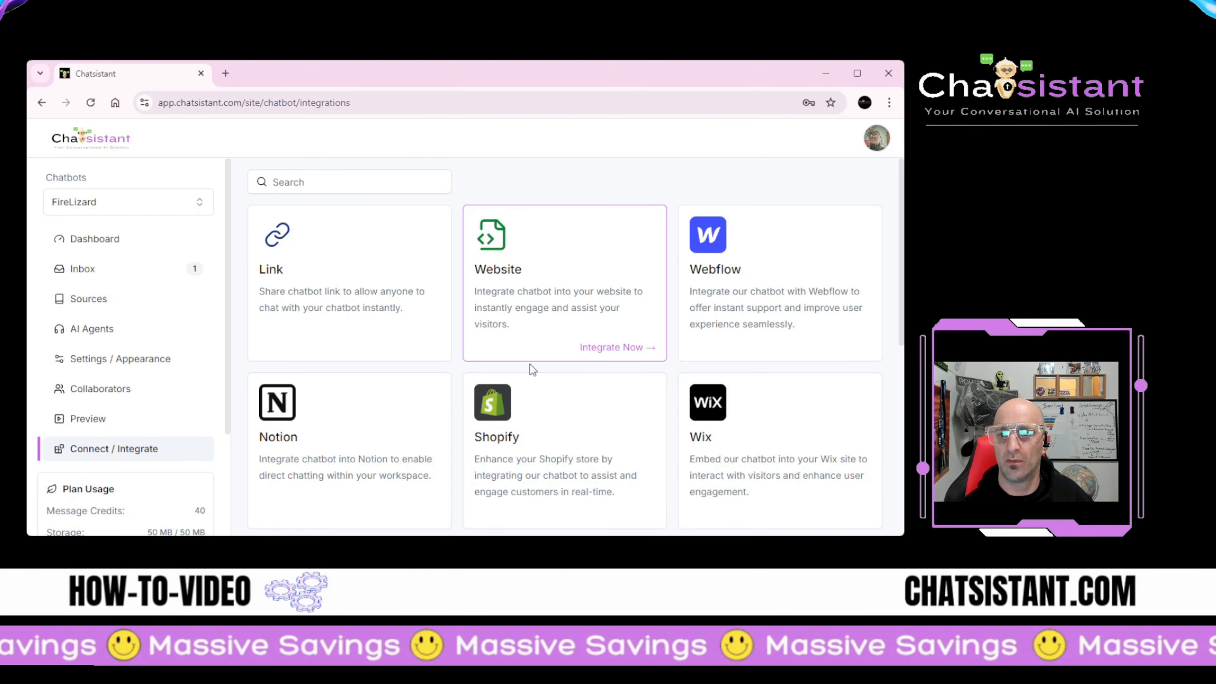
Step: Review the WordPress integration instructions, then bring up the Link share dialog with FireLizard's widget link
scroll(530, 365, "down", 4)
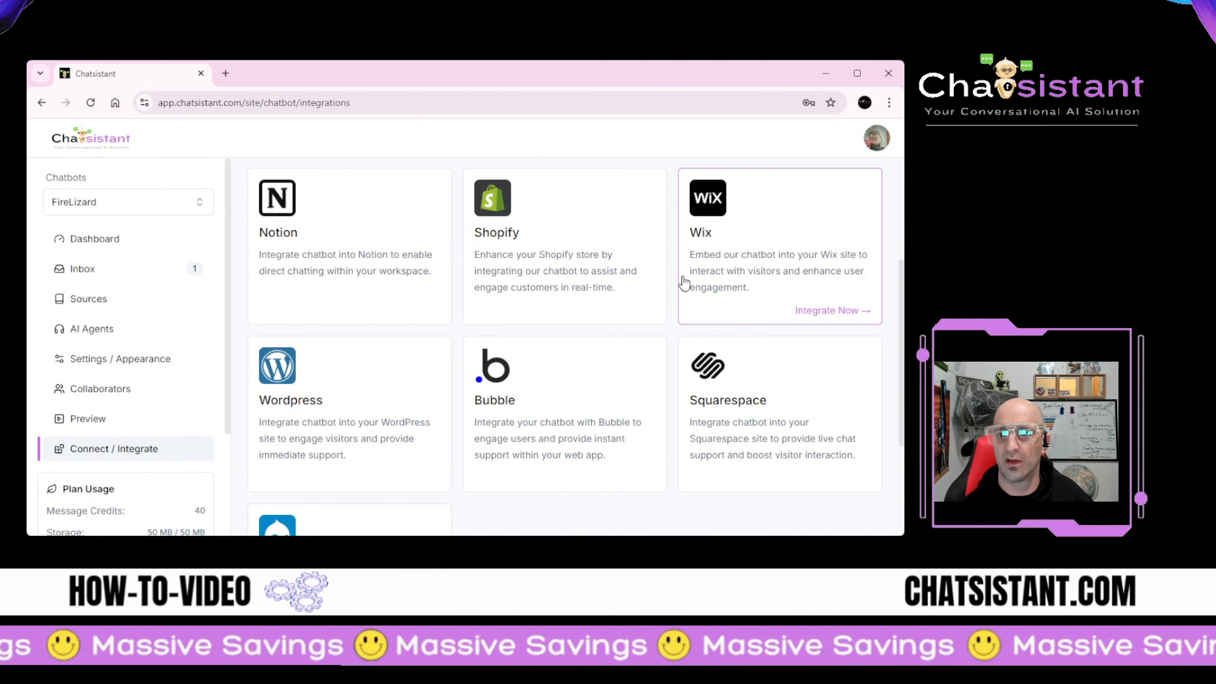
double_click(283, 437)
scroll(492, 375, "down", 3)
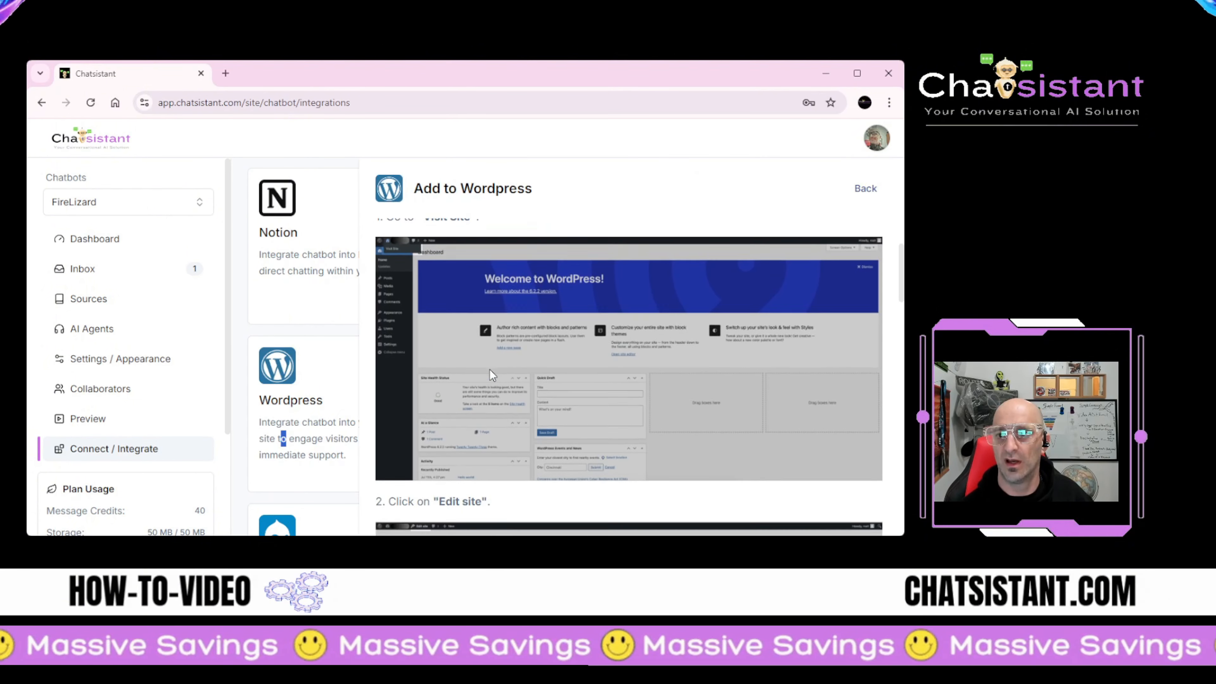
scroll(492, 375, "down", 10)
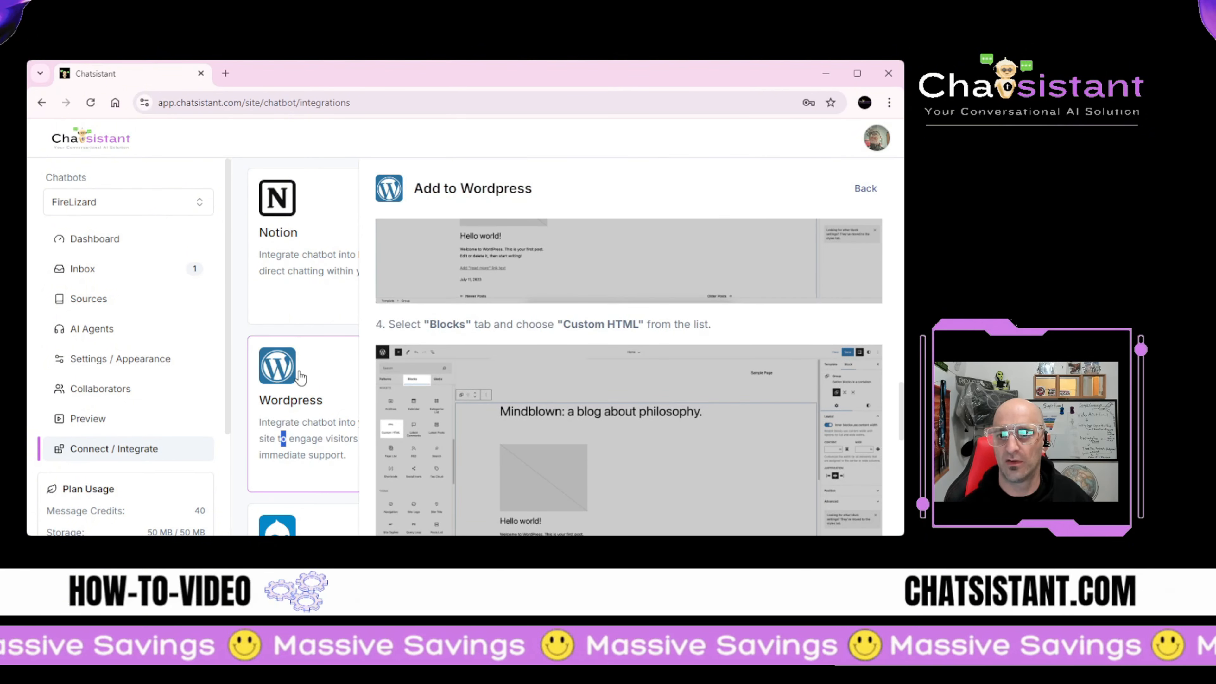
left_click(865, 189)
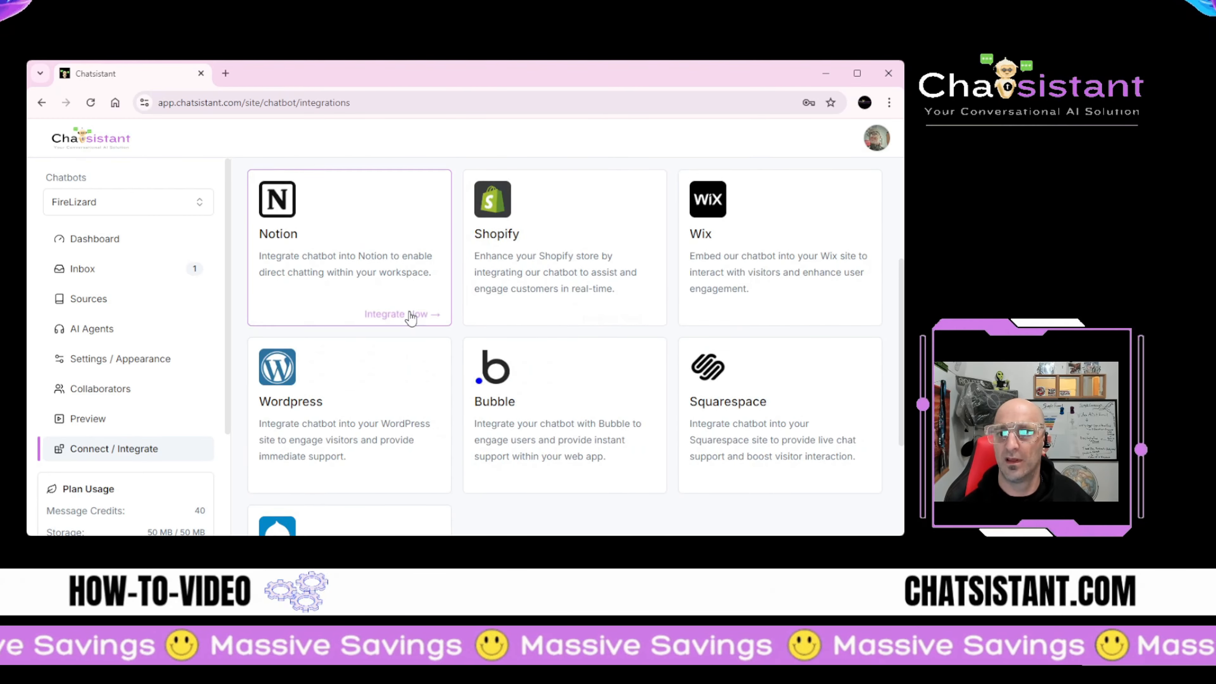
scroll(411, 317, "up", 4)
left_click(364, 288)
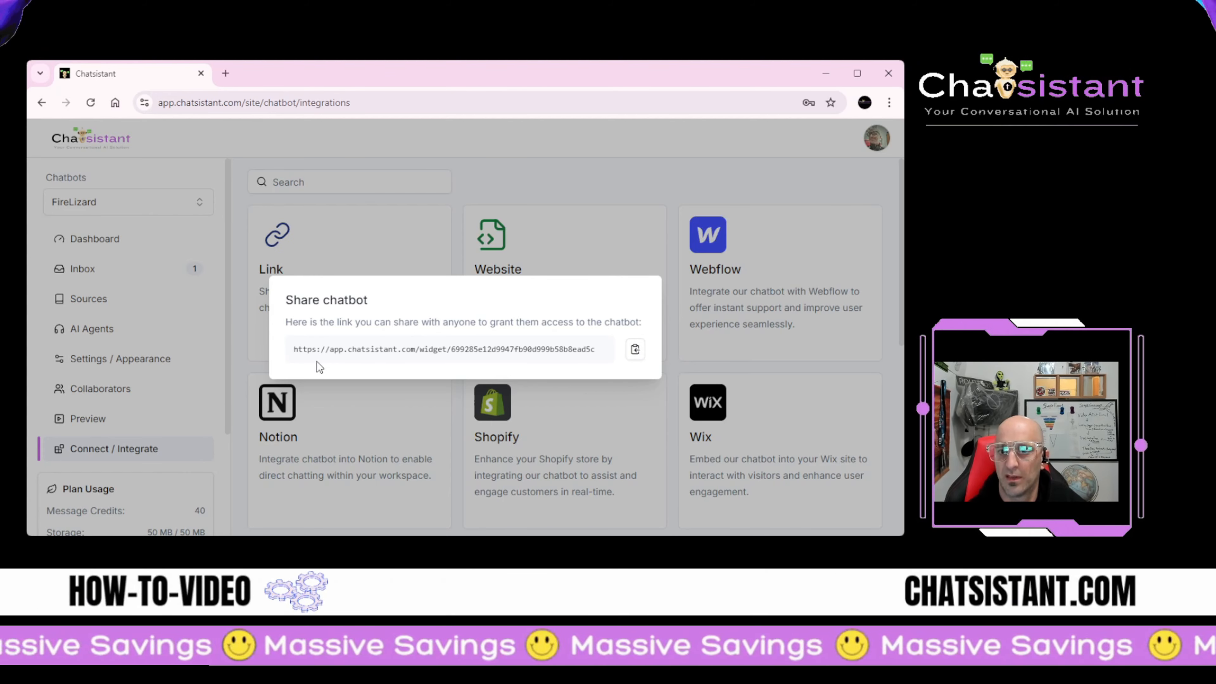
Step: Open the copied FireLizard share link in a new tab and accept the chat disclaimer
left_click(635, 349)
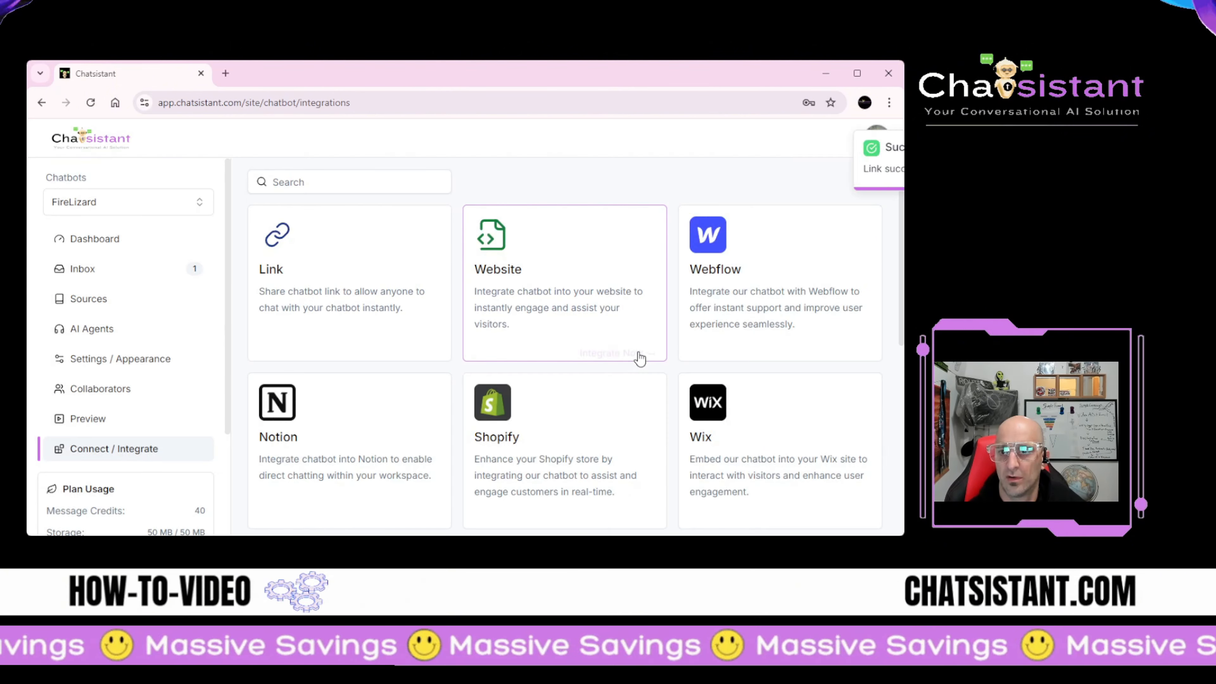
left_click(227, 73)
left_click(230, 102)
key("ctrl+v")
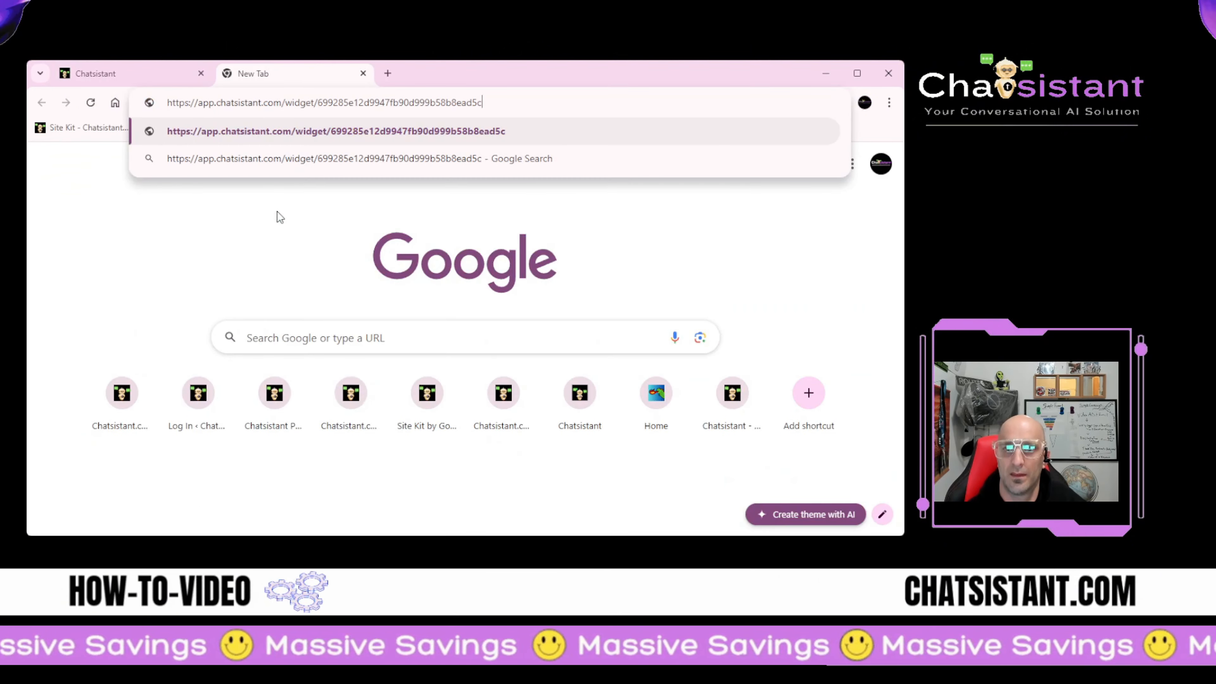
key("Return")
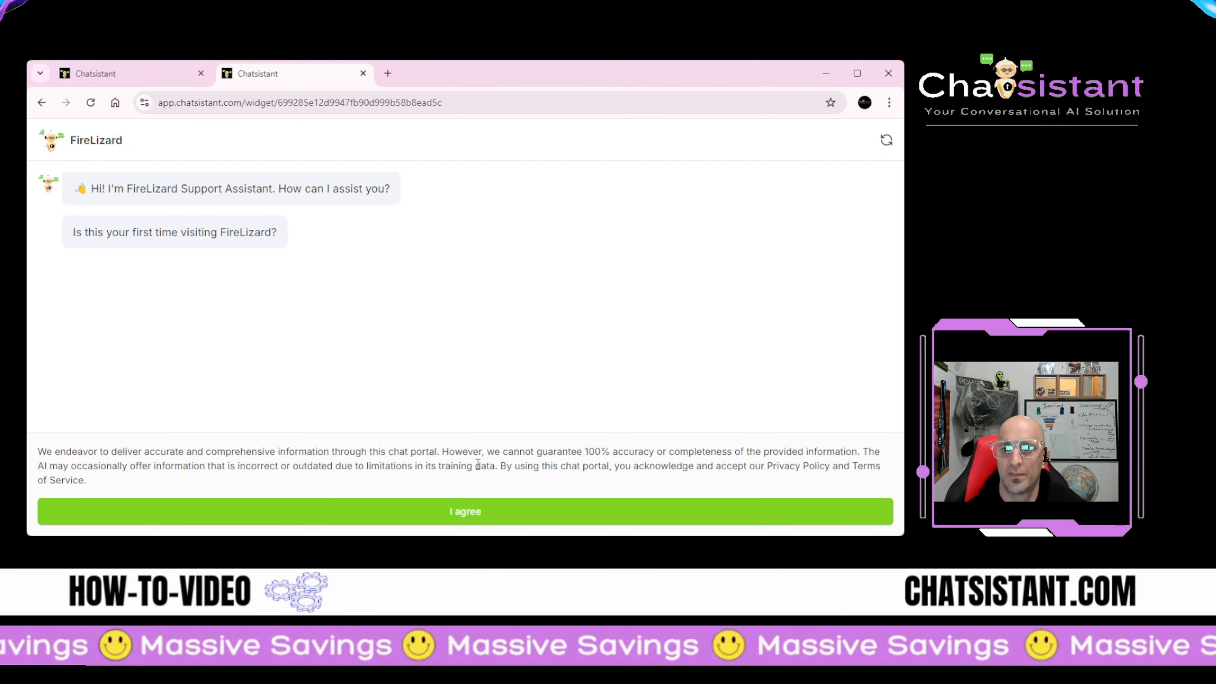
left_click(469, 512)
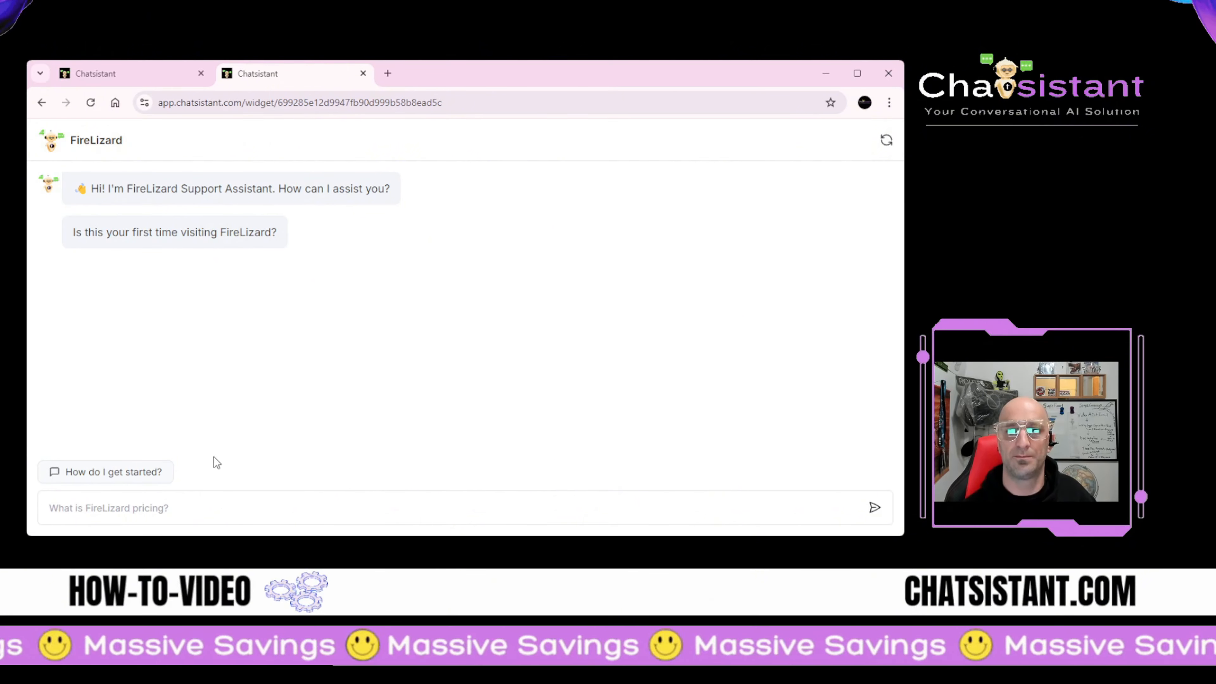
Step: Ask the widget 'How do I get started?', check the homepage source behind the answer, and return to Chatsistant
left_click(118, 474)
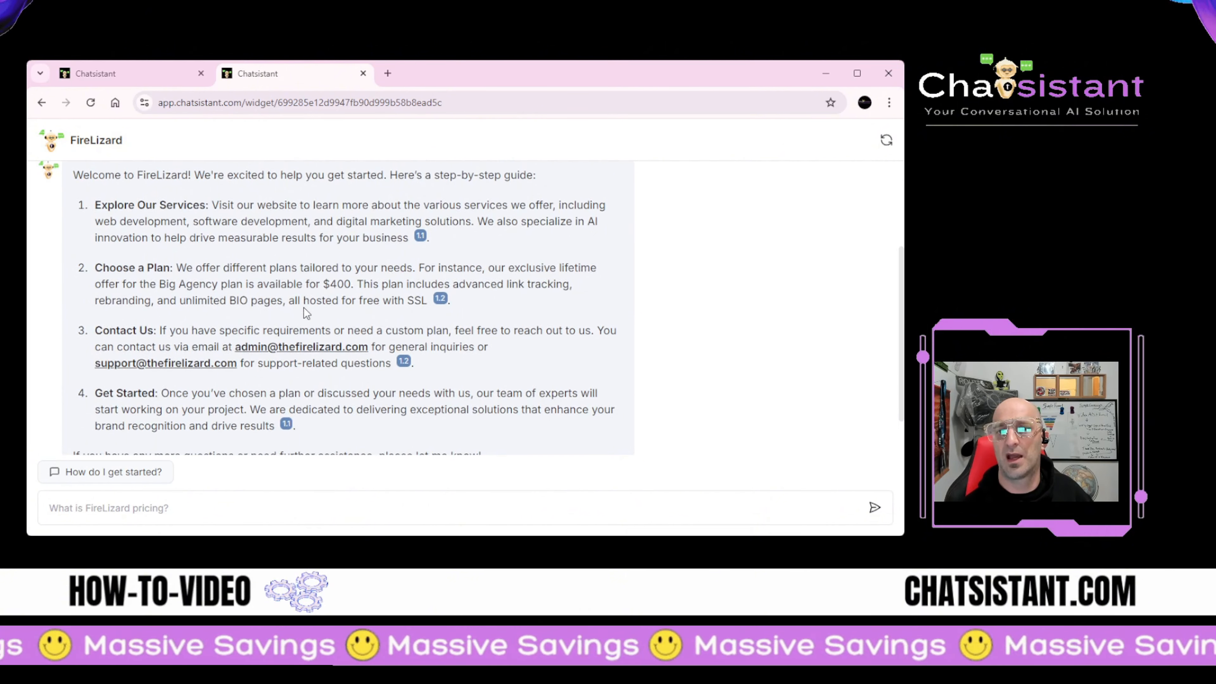
scroll(287, 335, "up", 3)
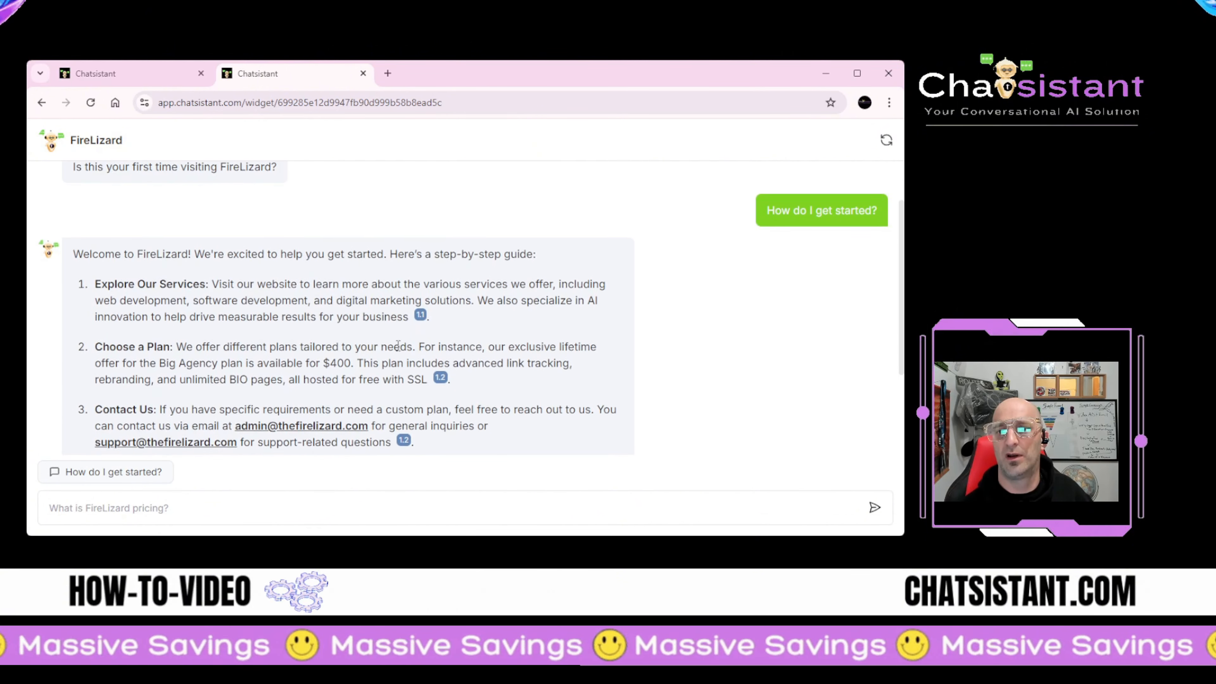
scroll(461, 276, "down", 1)
left_click(420, 249)
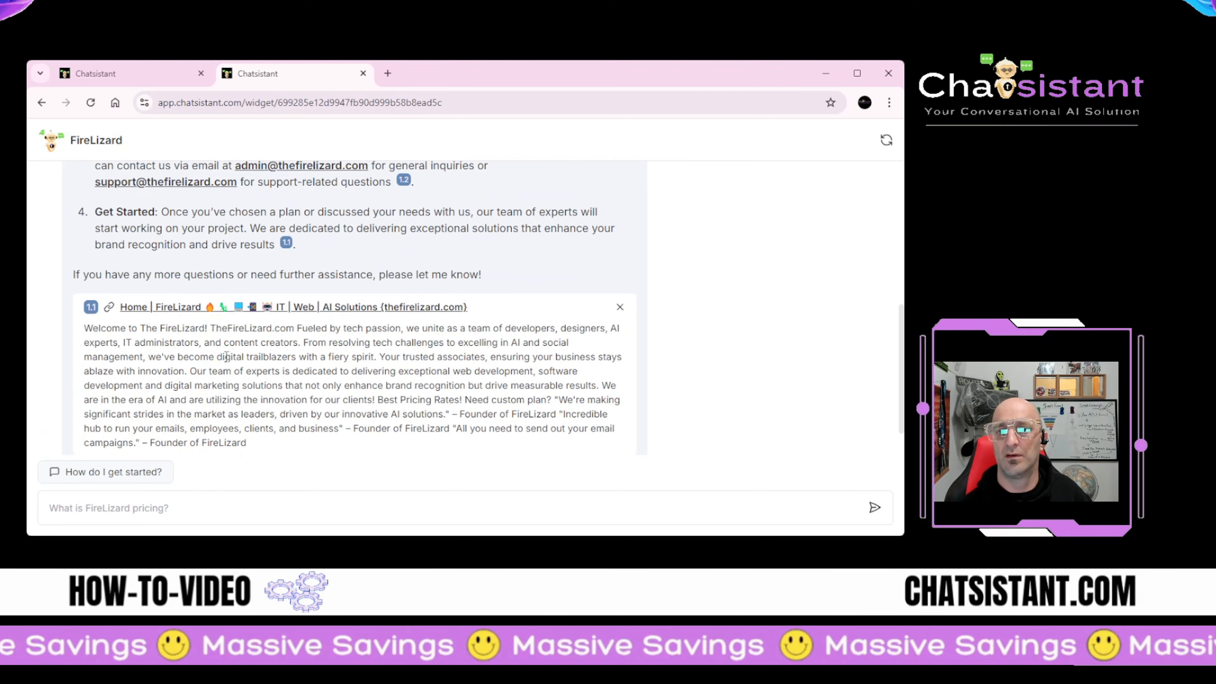
scroll(226, 357, "down", 1)
scroll(191, 372, "up", 1)
scroll(193, 372, "down", 1)
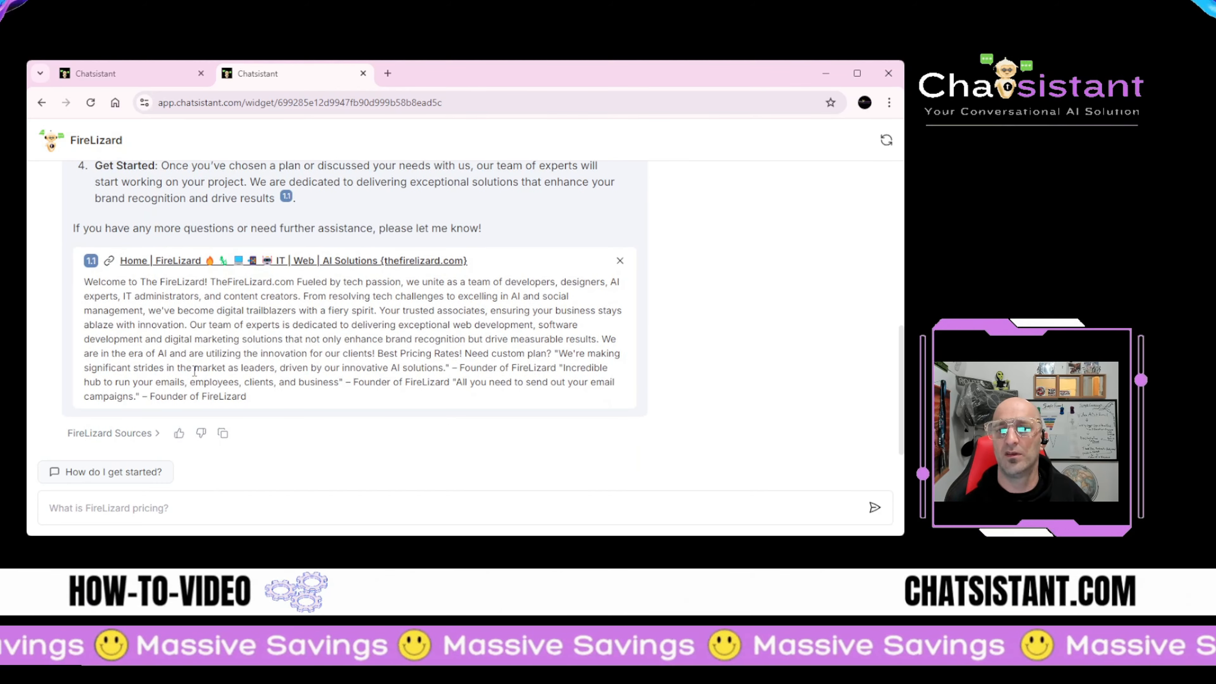
scroll(245, 428, "up", 6)
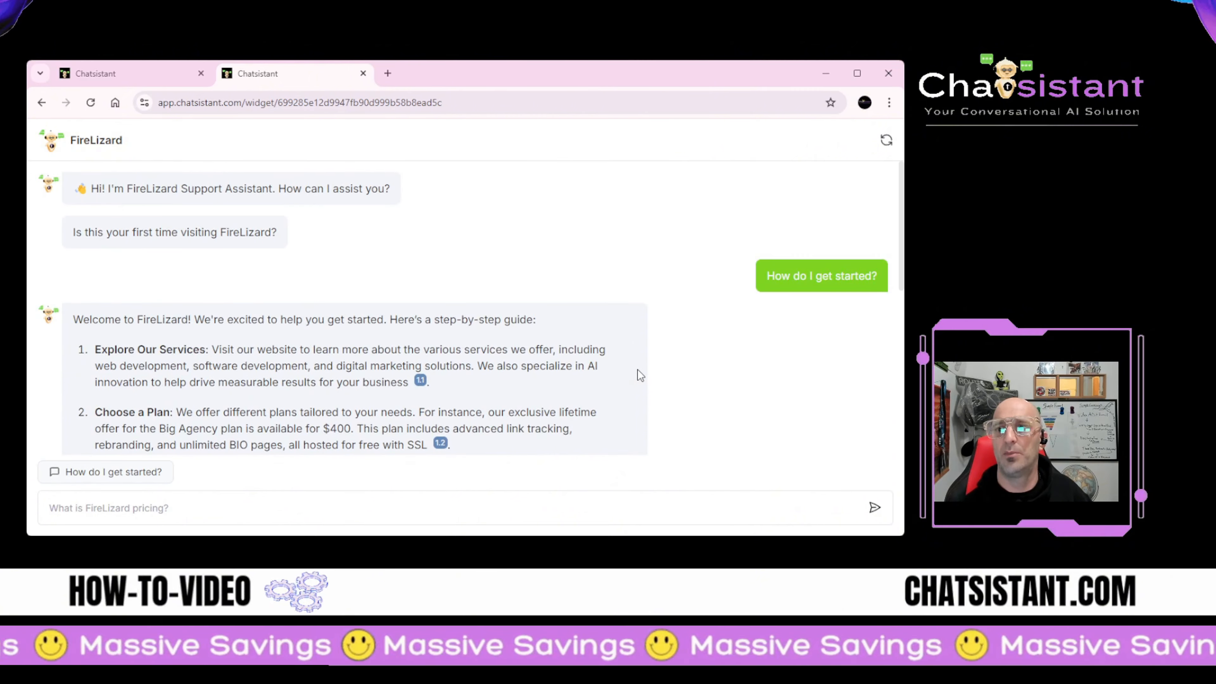
scroll(369, 310, "down", 5)
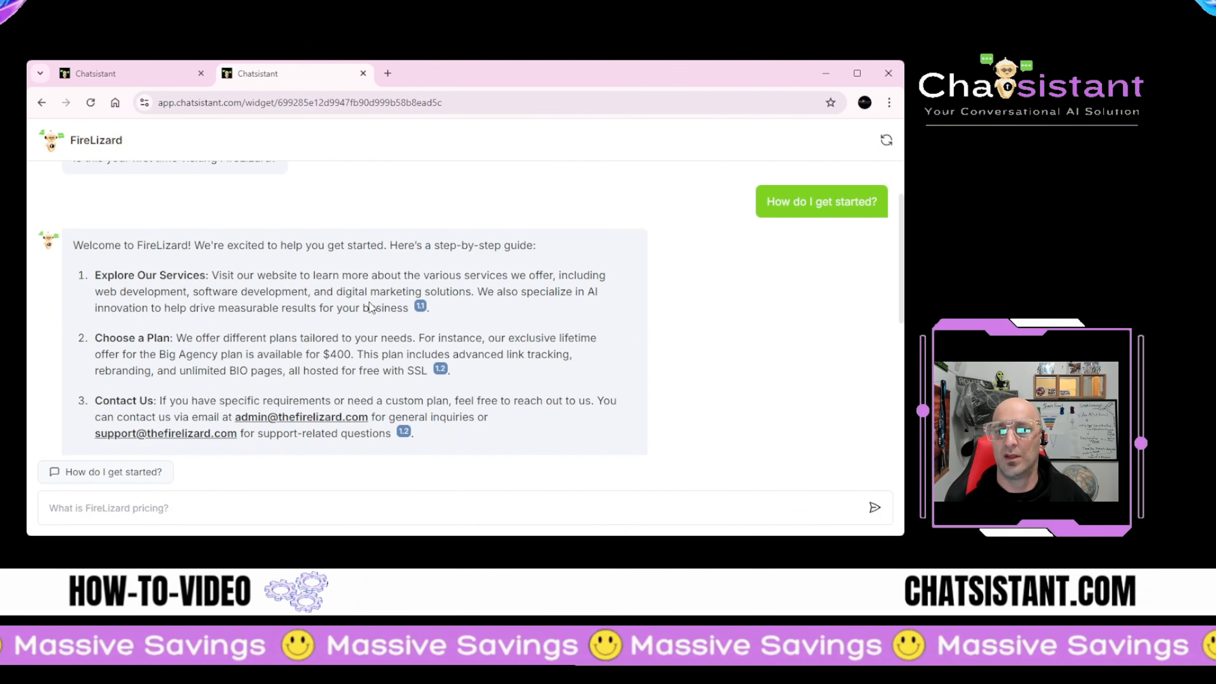
scroll(352, 315, "down", 1)
scroll(307, 311, "up", 2)
scroll(262, 308, "down", 2)
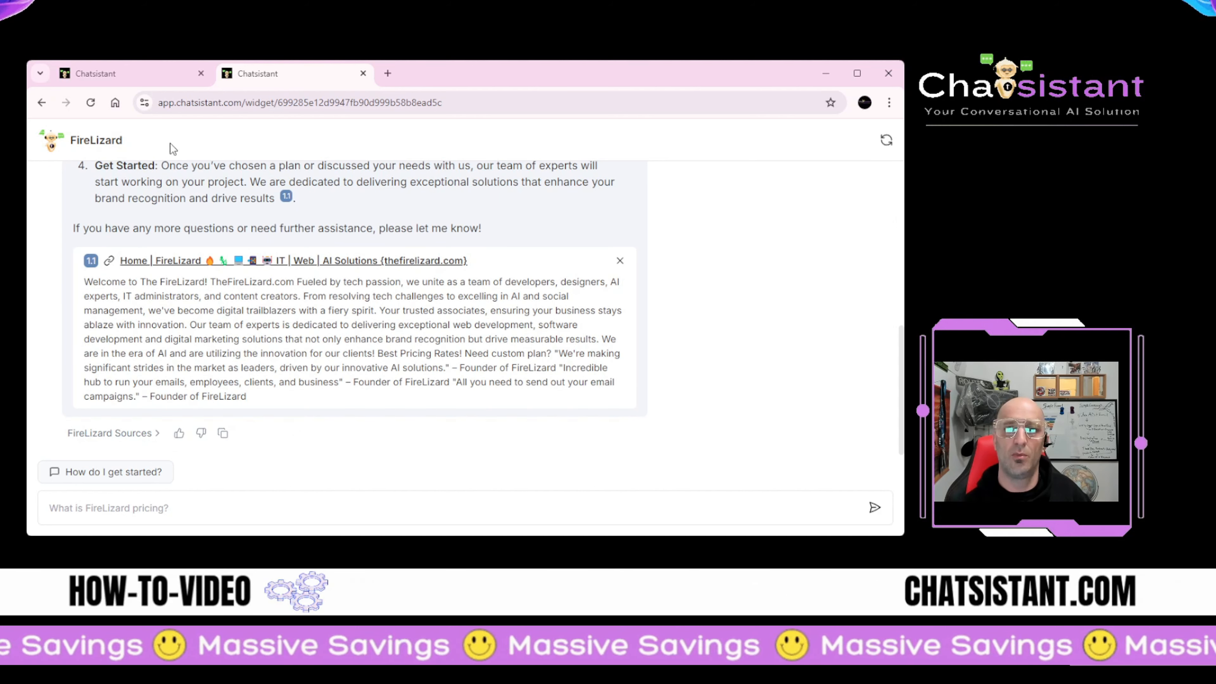
left_click(105, 76)
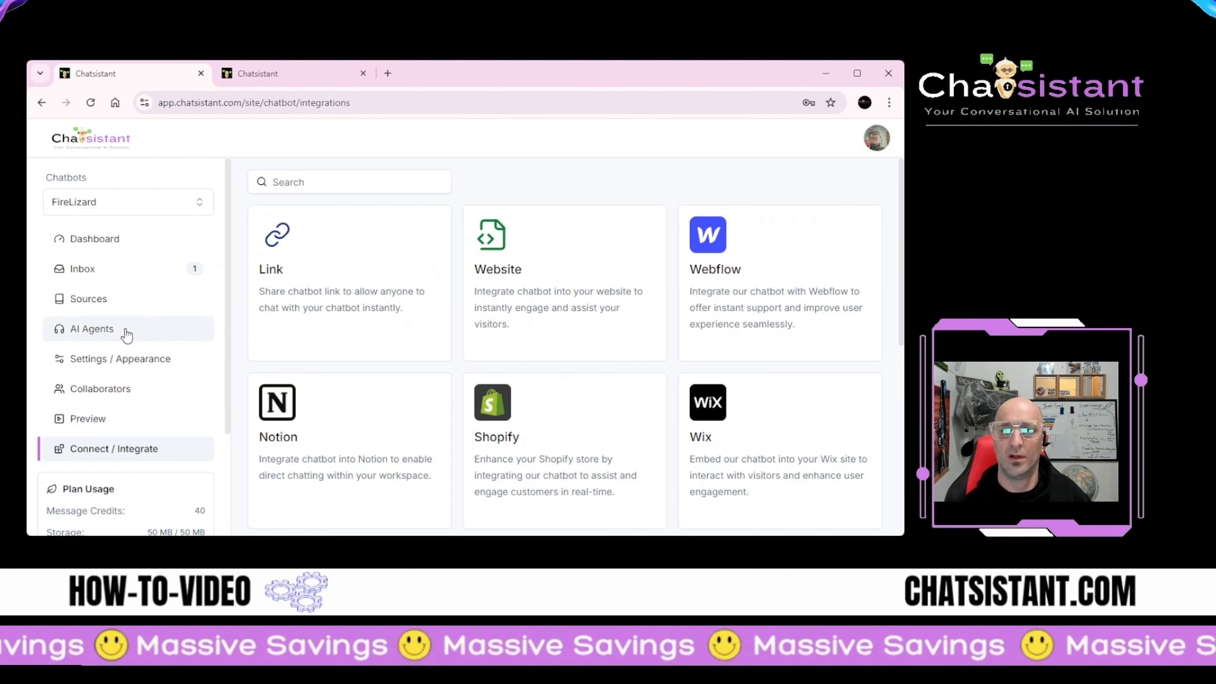
Step: In the Inbox, view the Hello session and then the 'How do I get started?' session
left_click(160, 273)
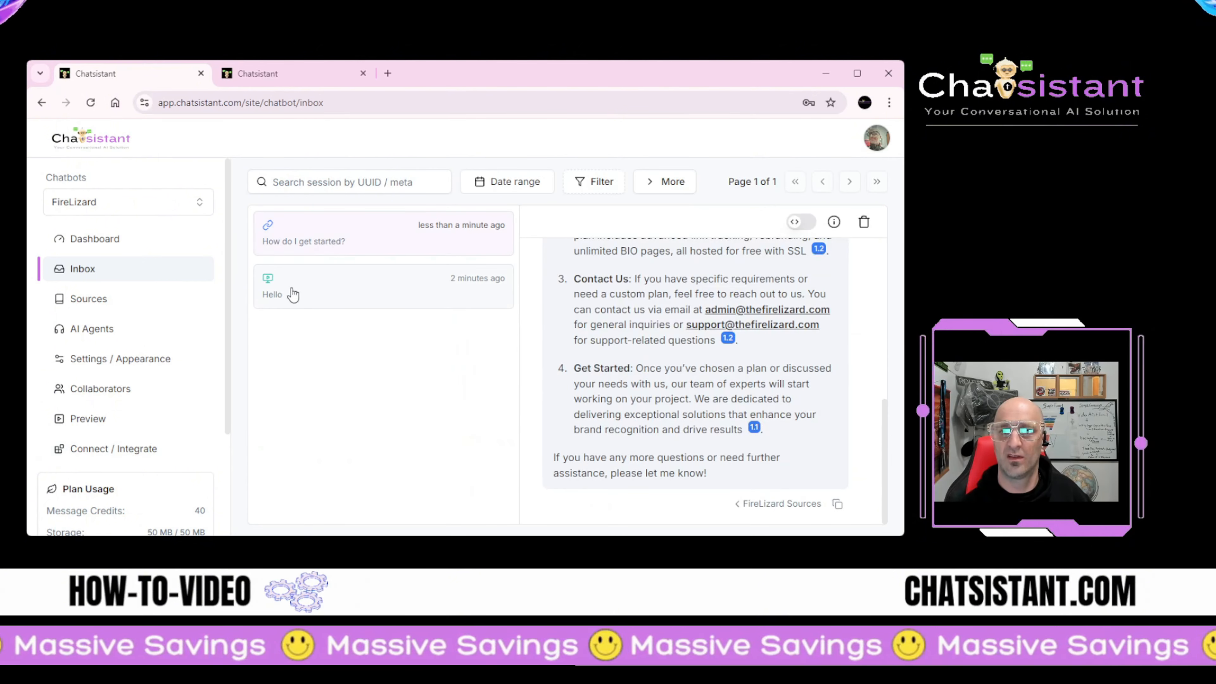
left_click(317, 296)
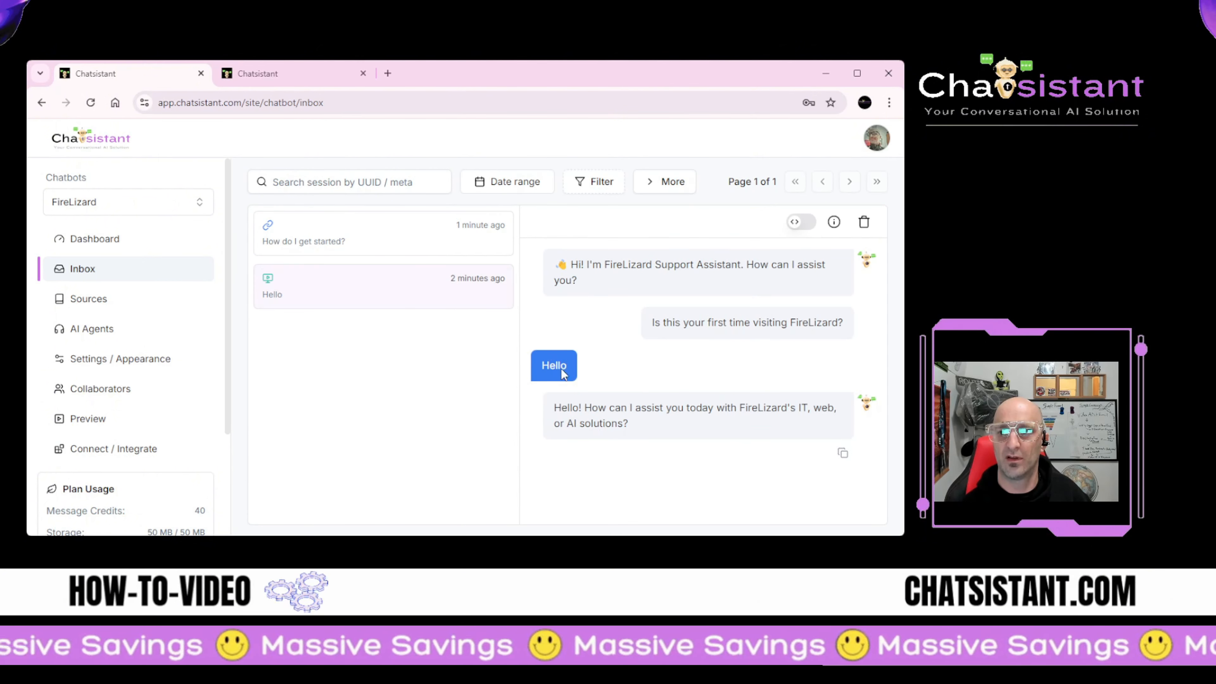
left_click(312, 251)
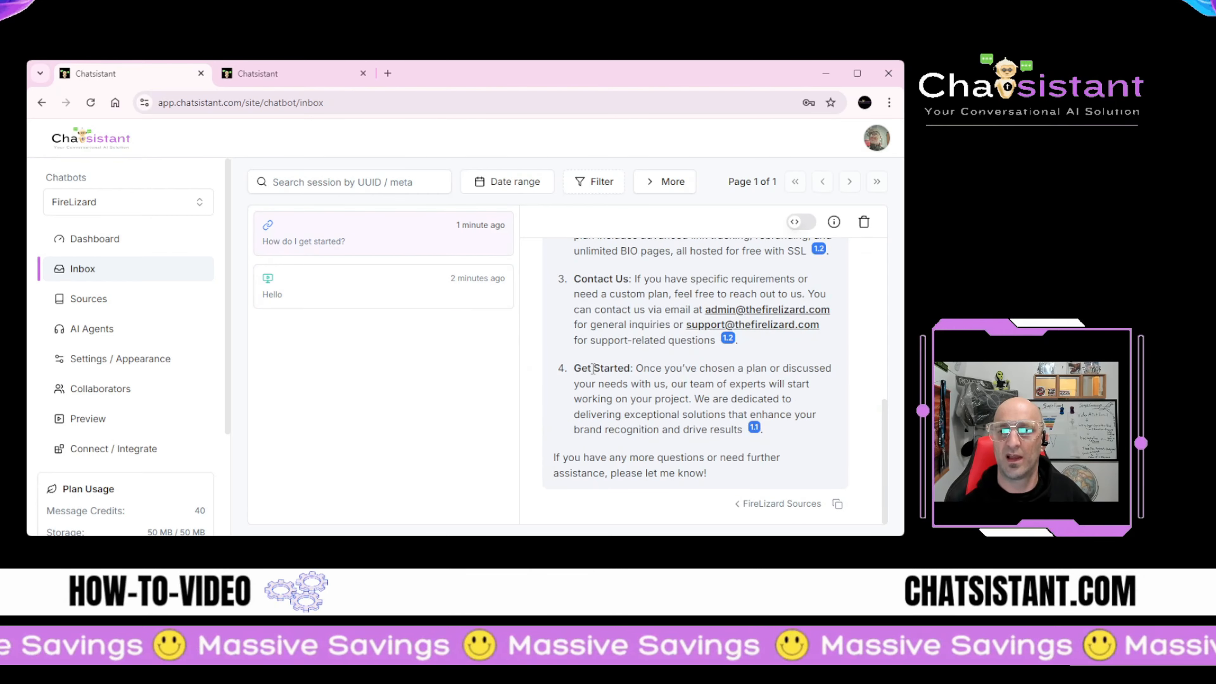
scroll(593, 369, "up", 10)
scroll(592, 369, "down", 1)
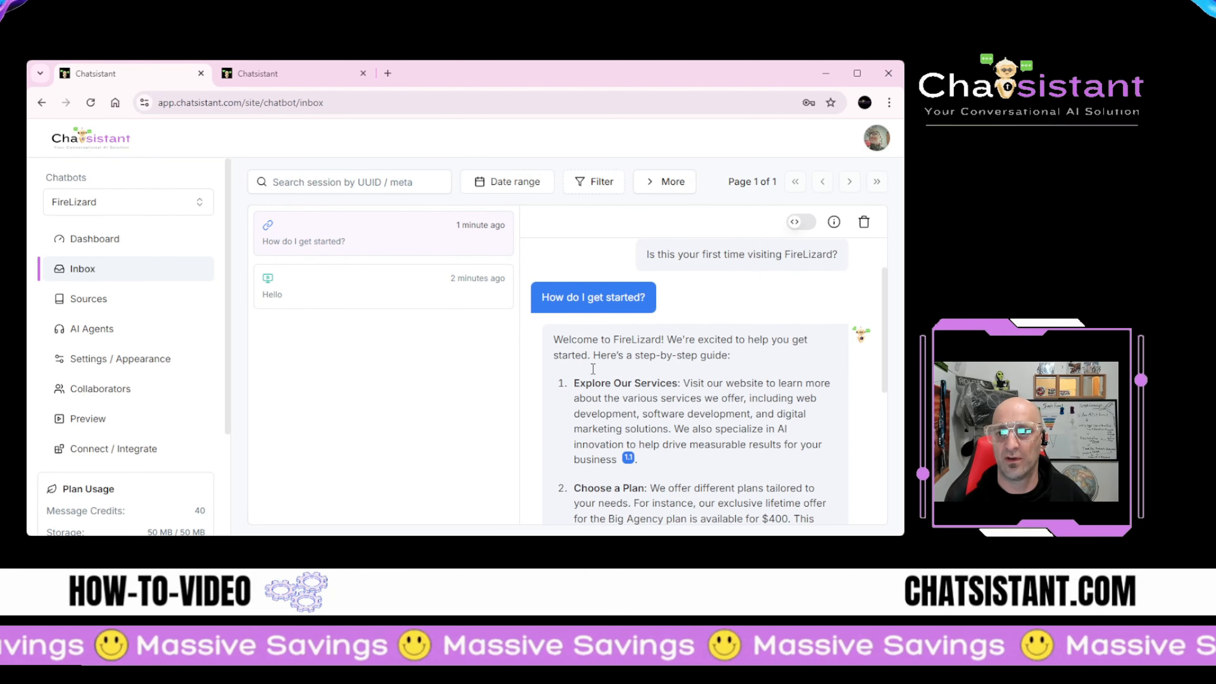
scroll(593, 368, "down", 4)
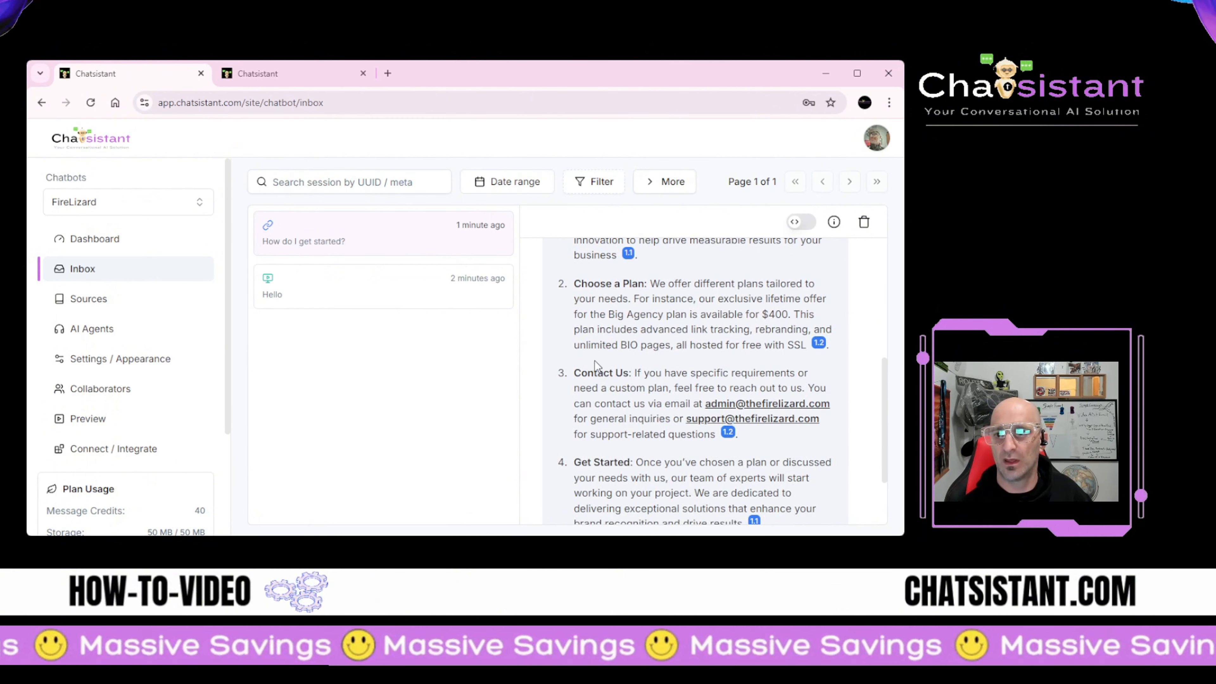
Step: Show the source behind citation 1.1 and turn on debug mode to see intent and contact fields
left_click(629, 254)
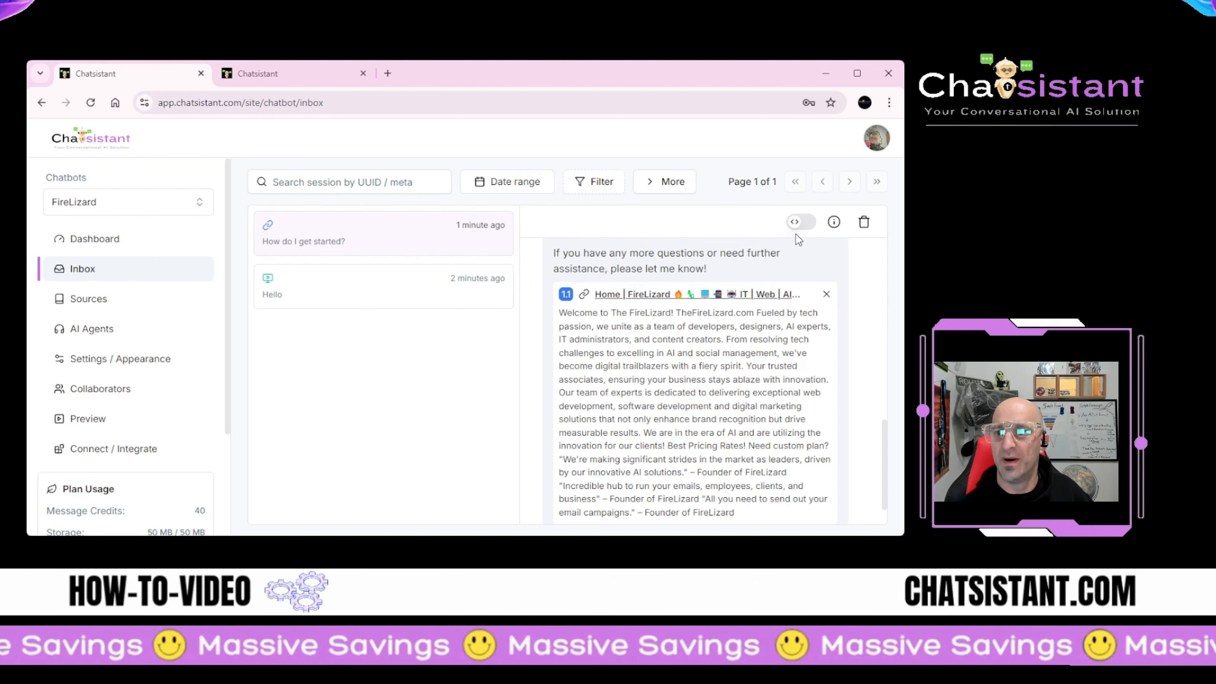
left_click(802, 226)
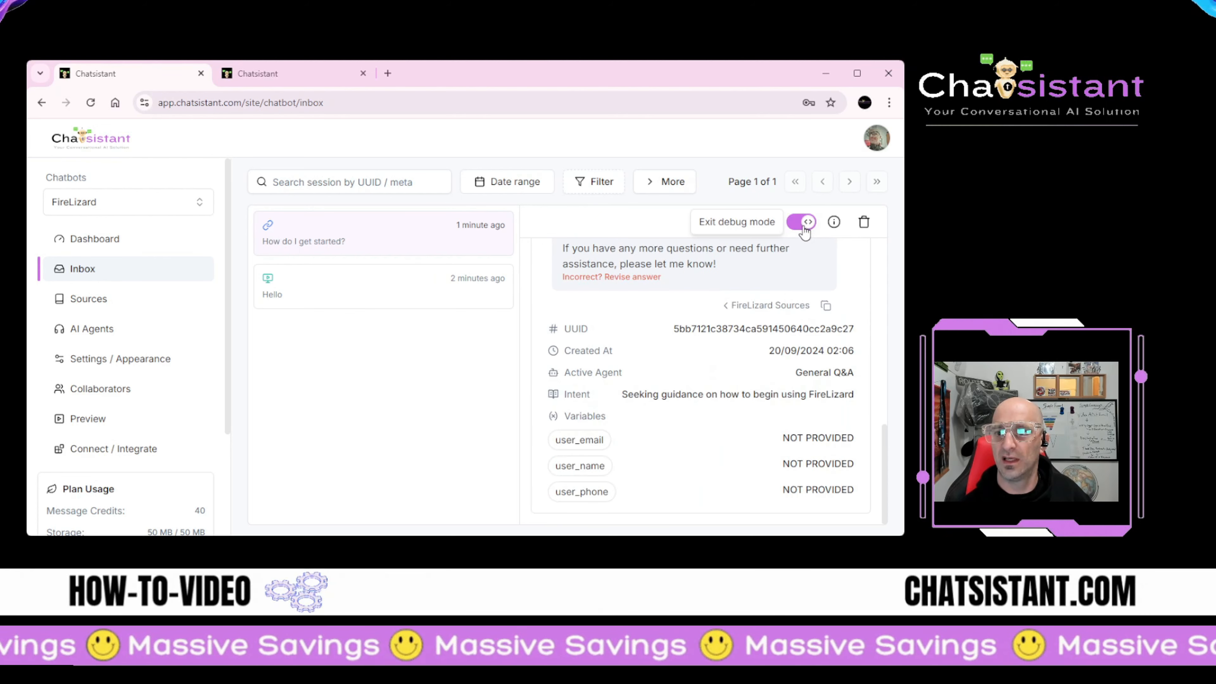
scroll(656, 355, "up", 2)
scroll(657, 362, "down", 2)
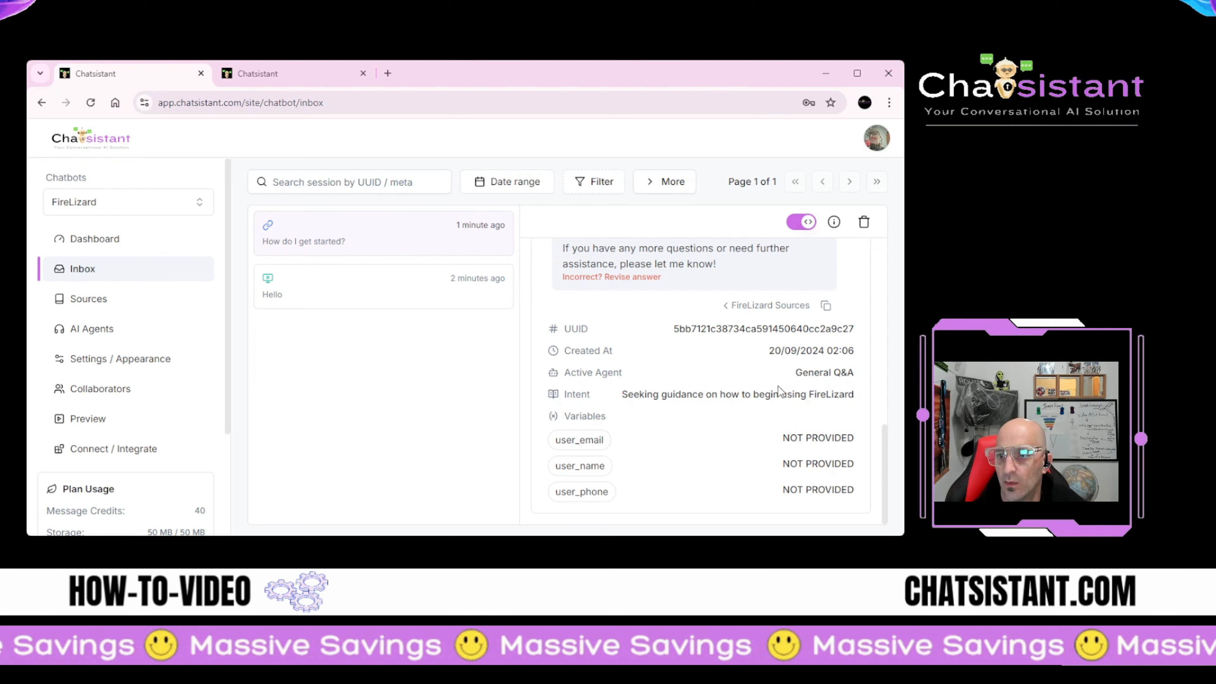
scroll(778, 386, "up", 3)
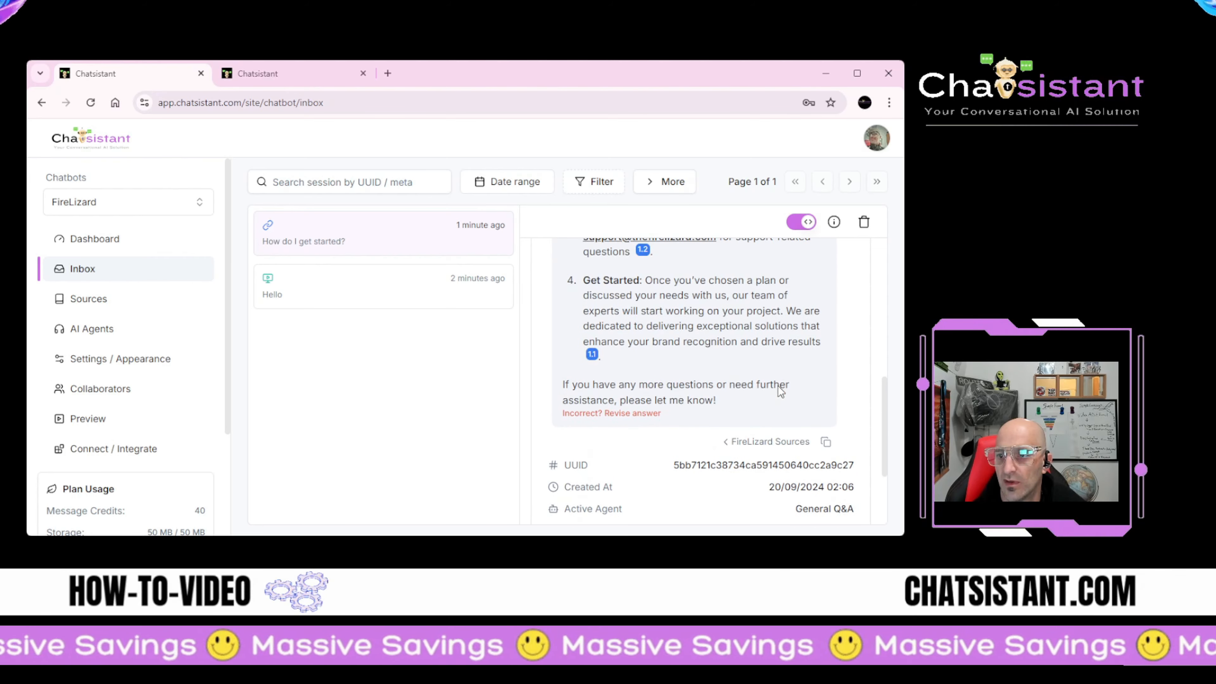
Step: Start revising the bot's answer, then cancel the Update Answer dialog without changes
left_click(606, 415)
scroll(375, 377, "down", 5)
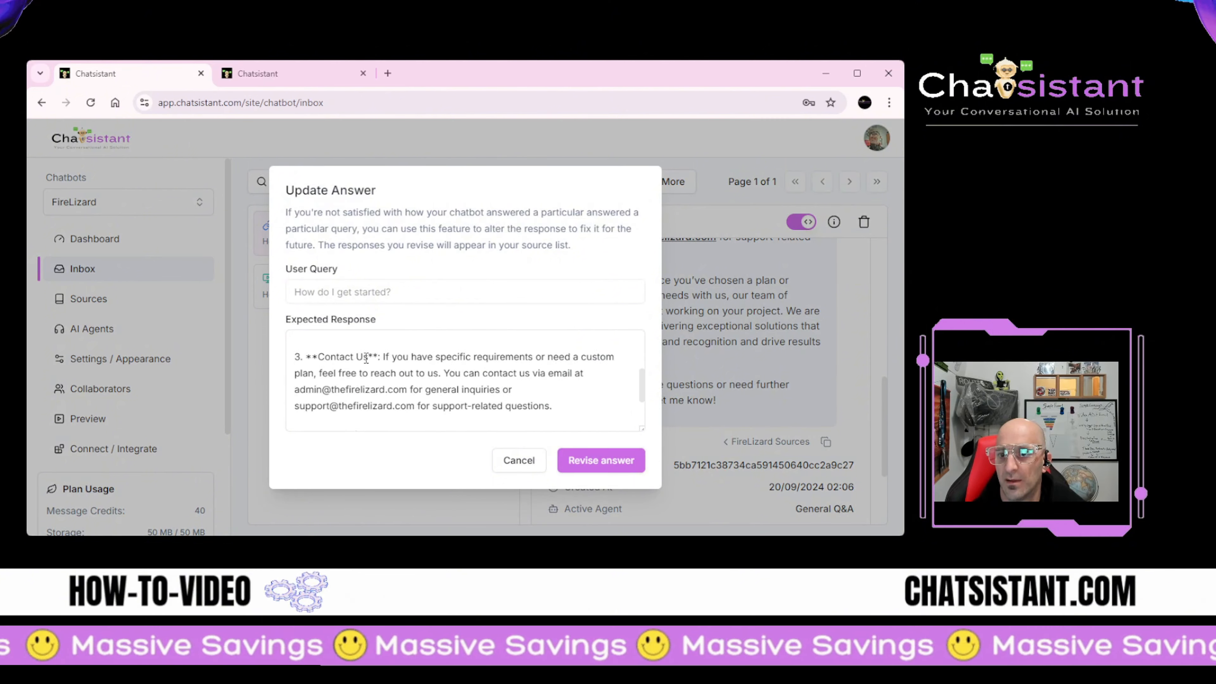
scroll(378, 379, "up", 5)
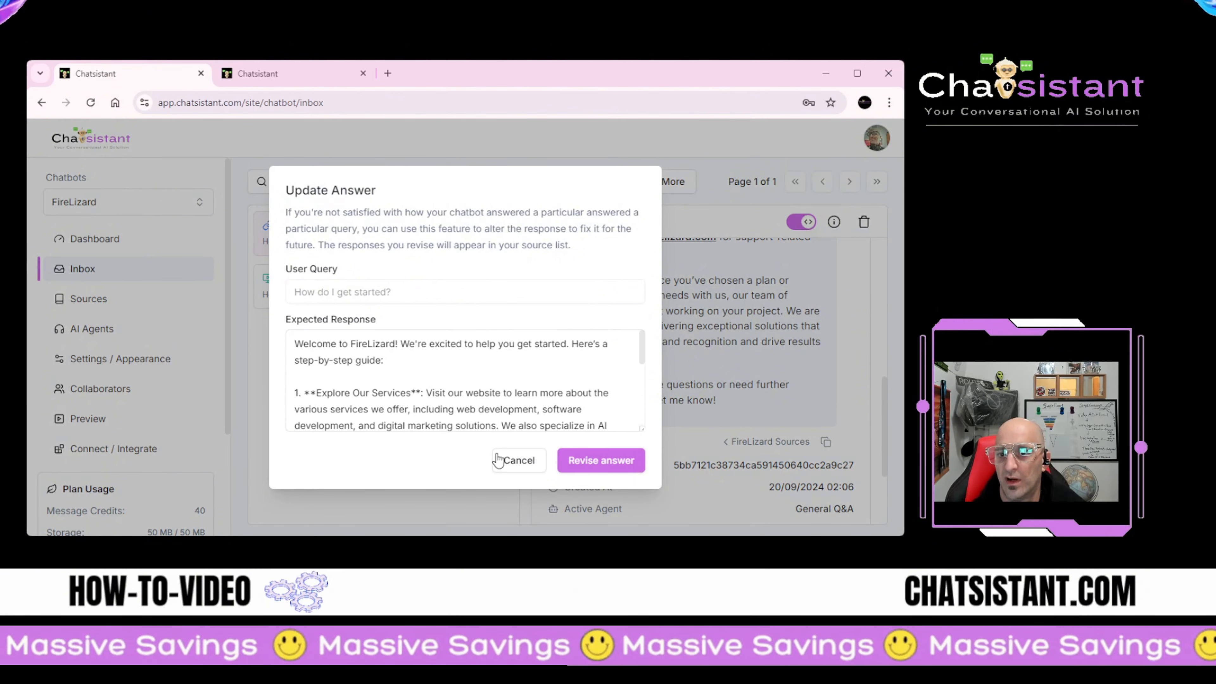
left_click(519, 461)
Step: Review the conversation and open the inbox's More menu with mark-all-read and export options
scroll(652, 393, "up", 10)
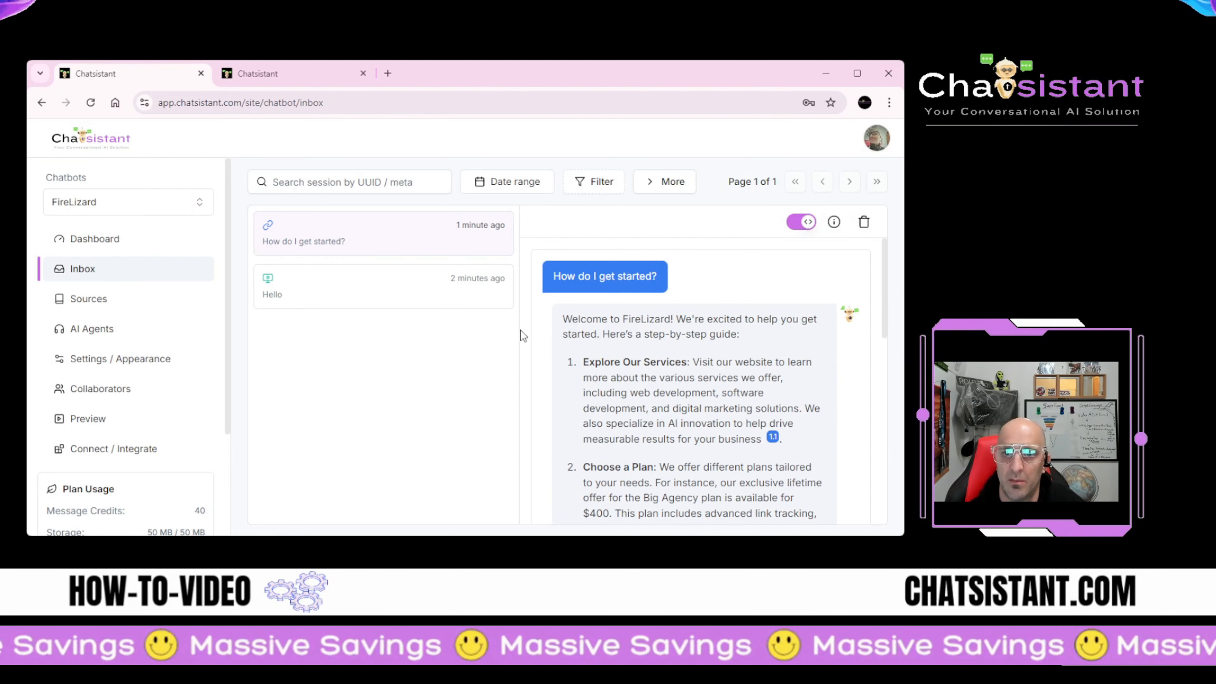
scroll(647, 400, "down", 3)
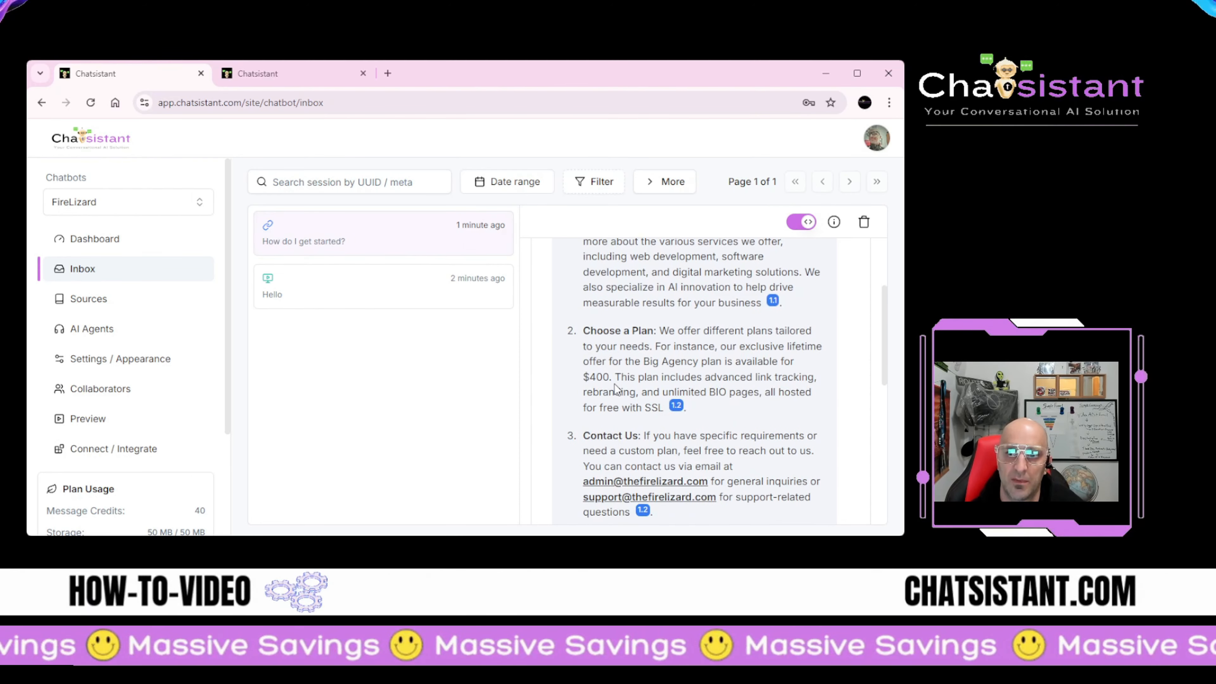
scroll(622, 393, "down", 4)
scroll(617, 389, "down", 4)
scroll(616, 386, "up", 8)
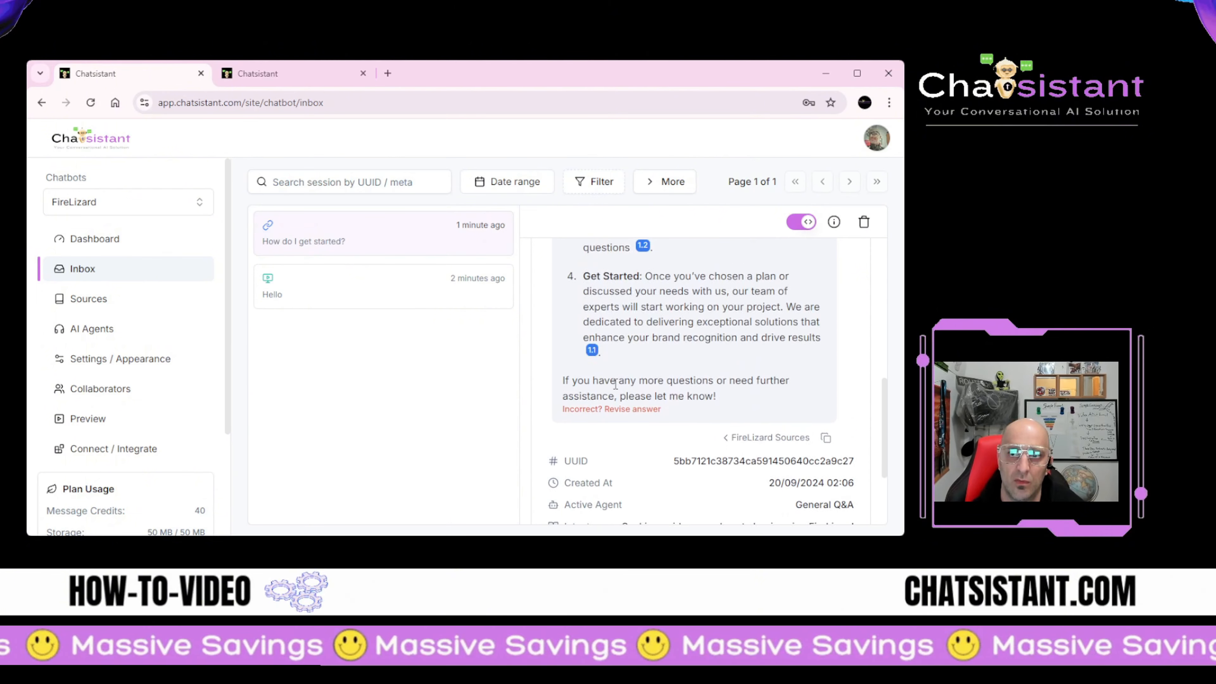
scroll(616, 383, "up", 3)
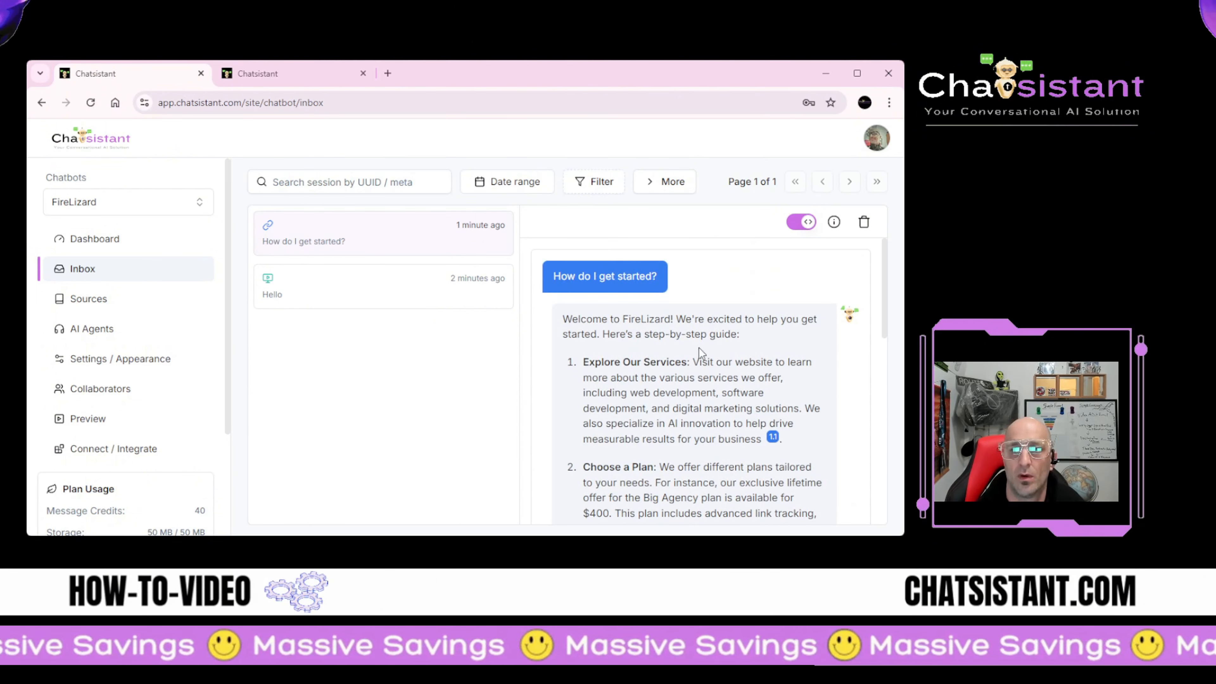
scroll(652, 383, "down", 8)
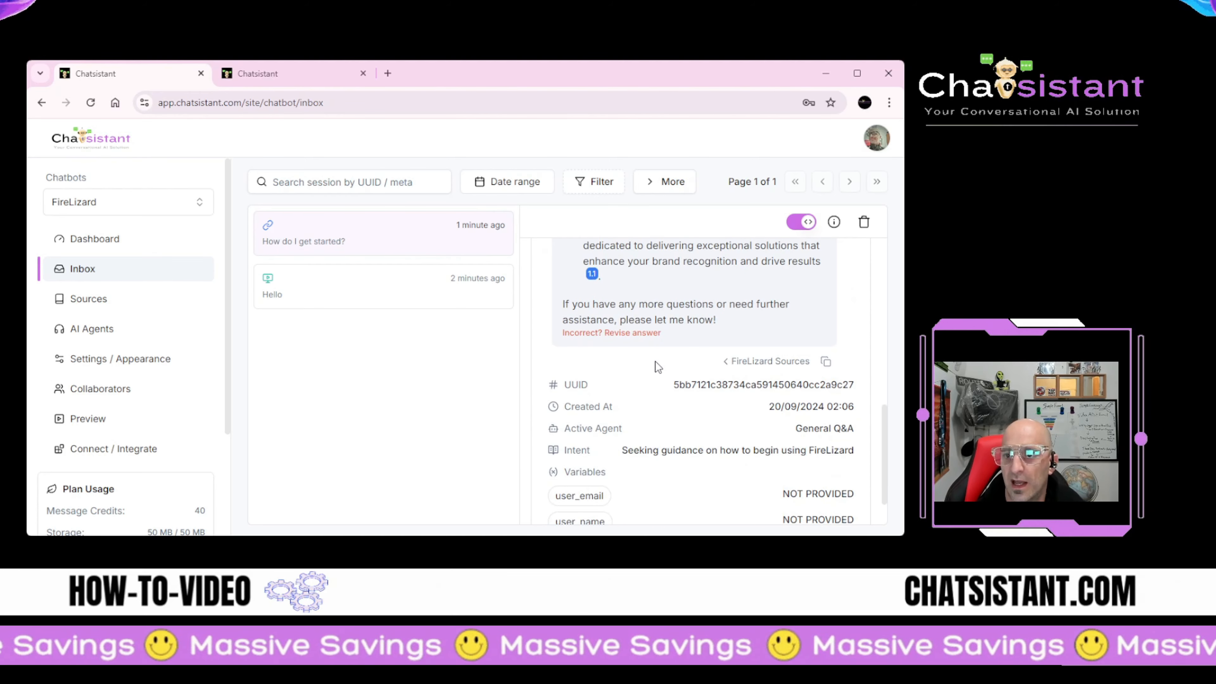
scroll(655, 362, "up", 4)
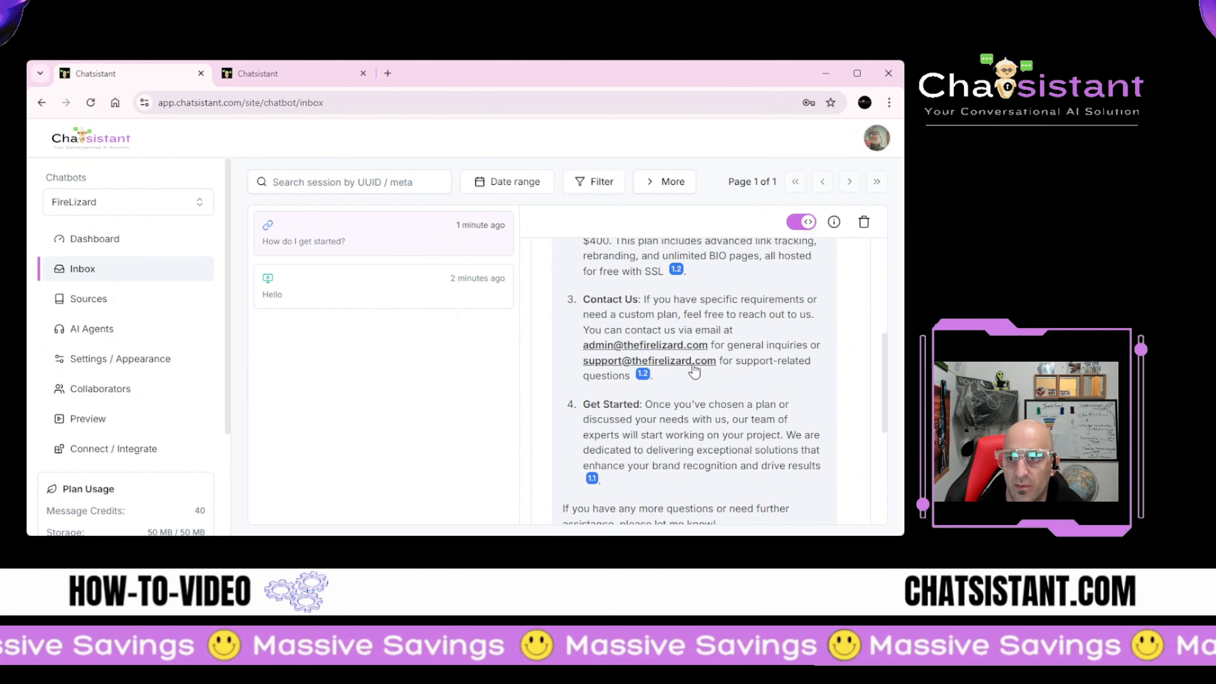
scroll(620, 315, "up", 5)
scroll(613, 320, "down", 10)
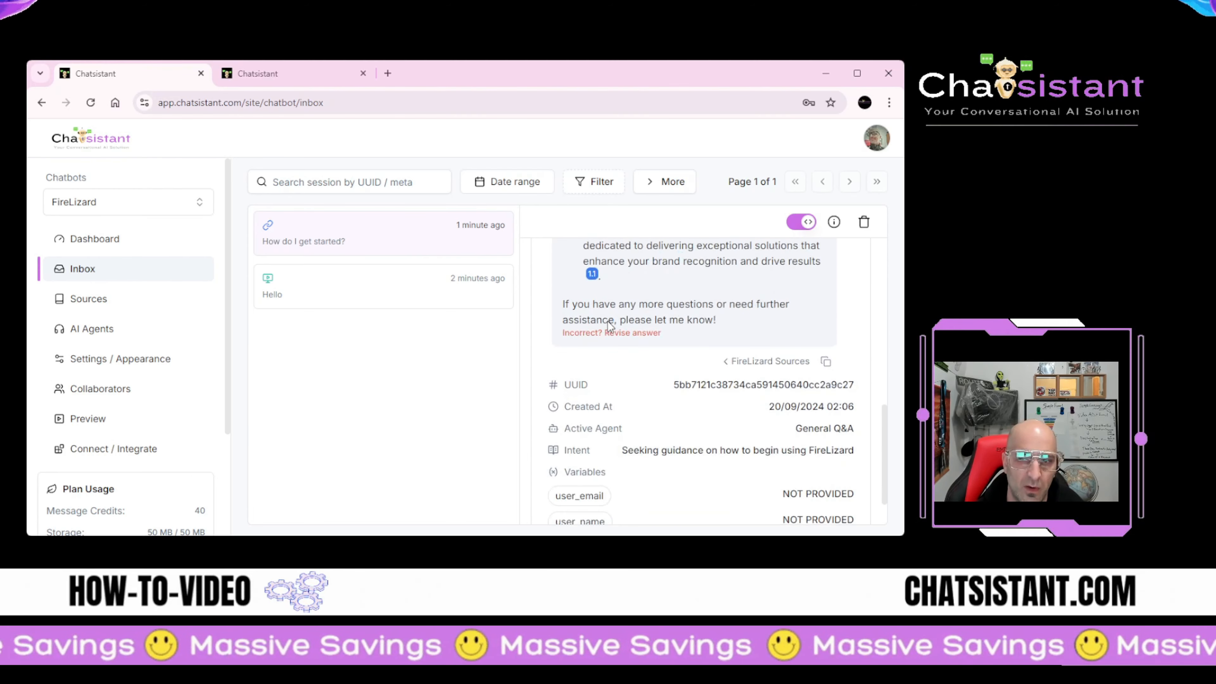
scroll(608, 328, "up", 10)
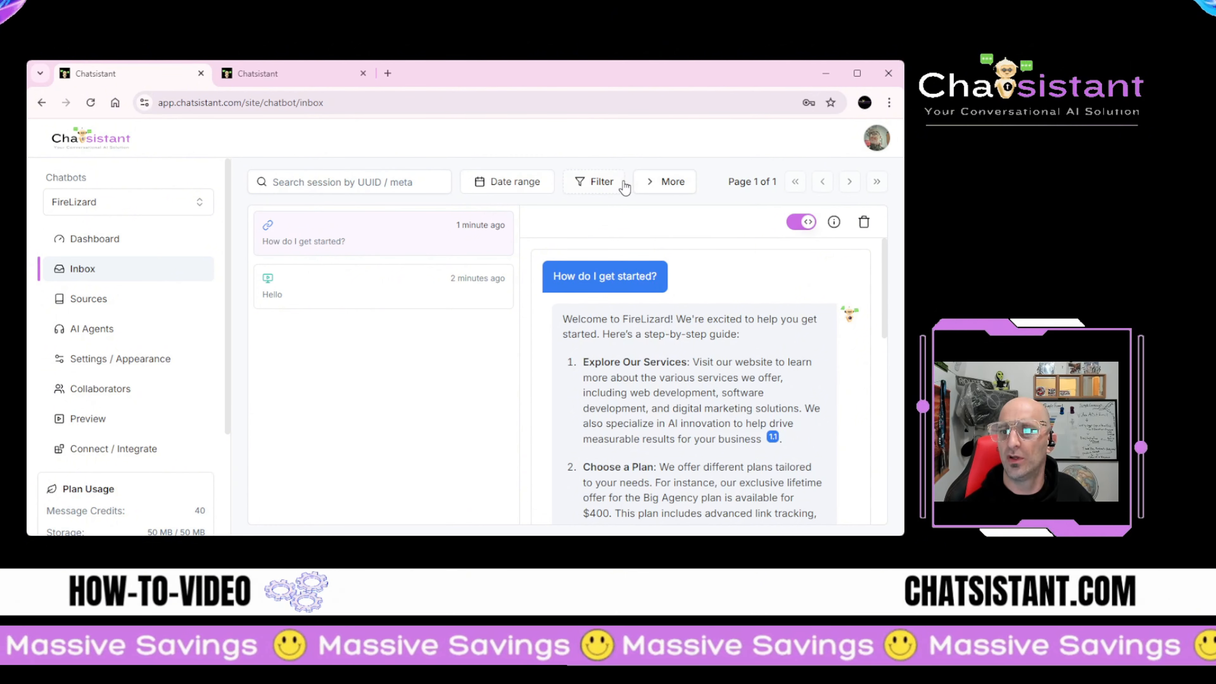
left_click(652, 183)
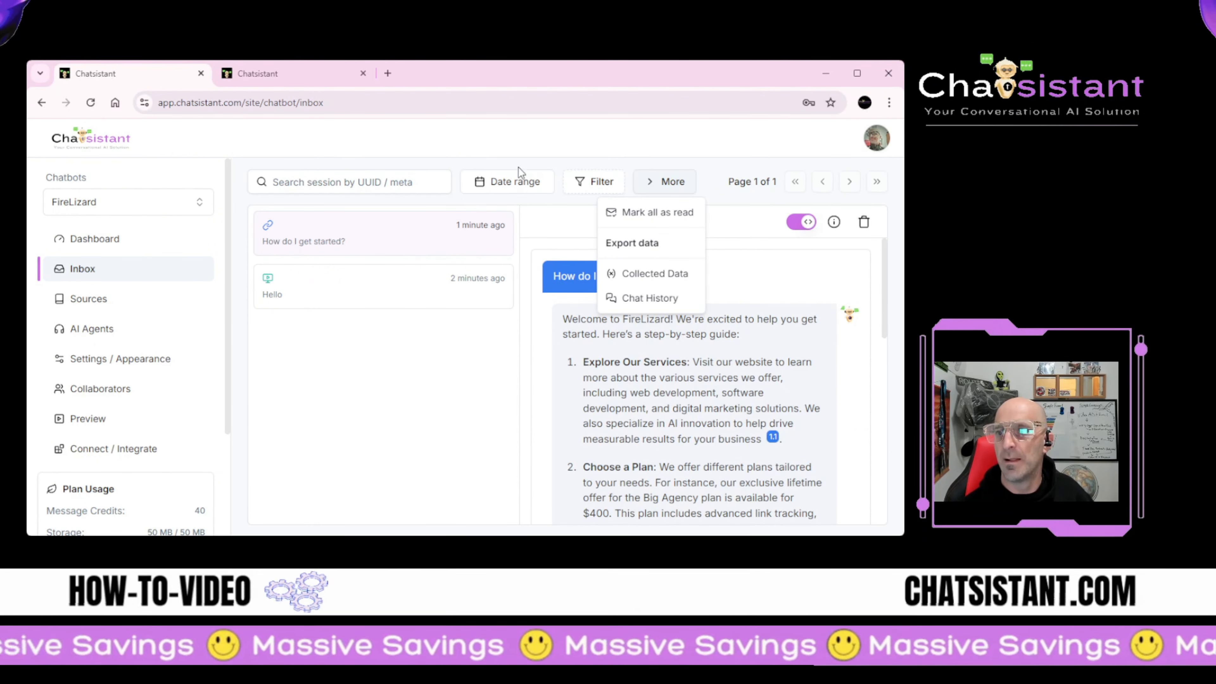
Step: Dismiss the More menu, check the Date range filter and search box, then go to Sources
left_click(521, 187)
left_click(516, 187)
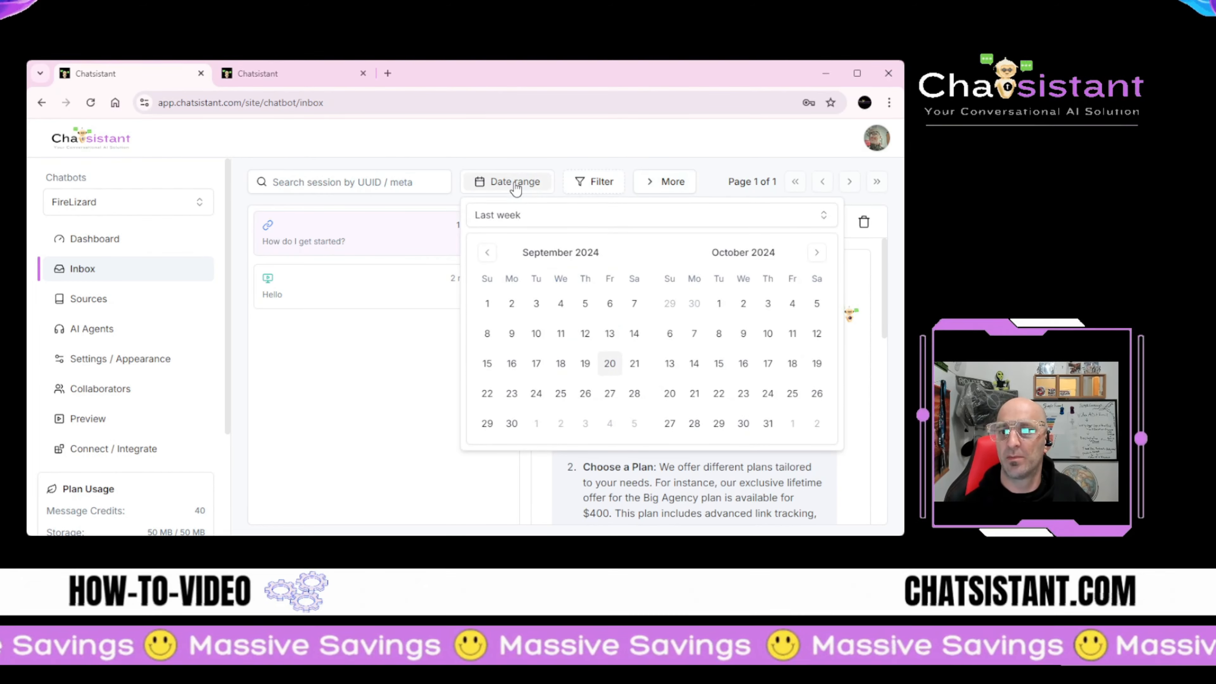
left_click(516, 186)
left_click(394, 186)
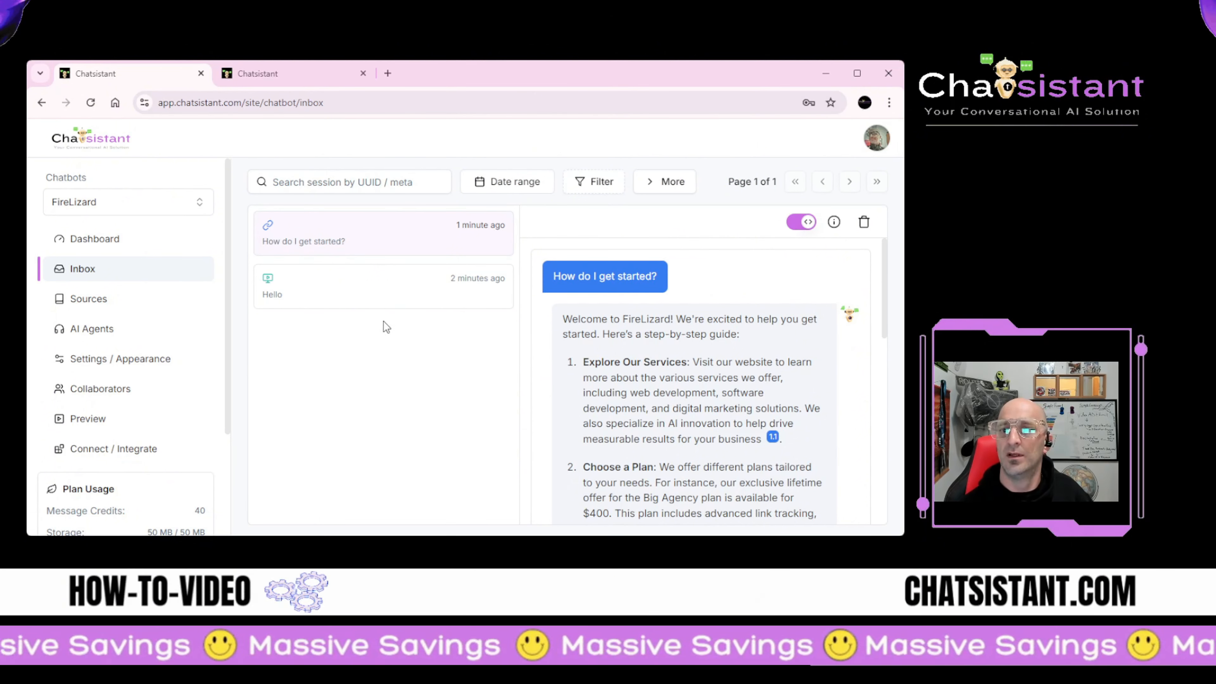
left_click(109, 300)
Step: Inspect the thefirelizard.com source's properties, then open Add Tags for it
left_click(452, 257)
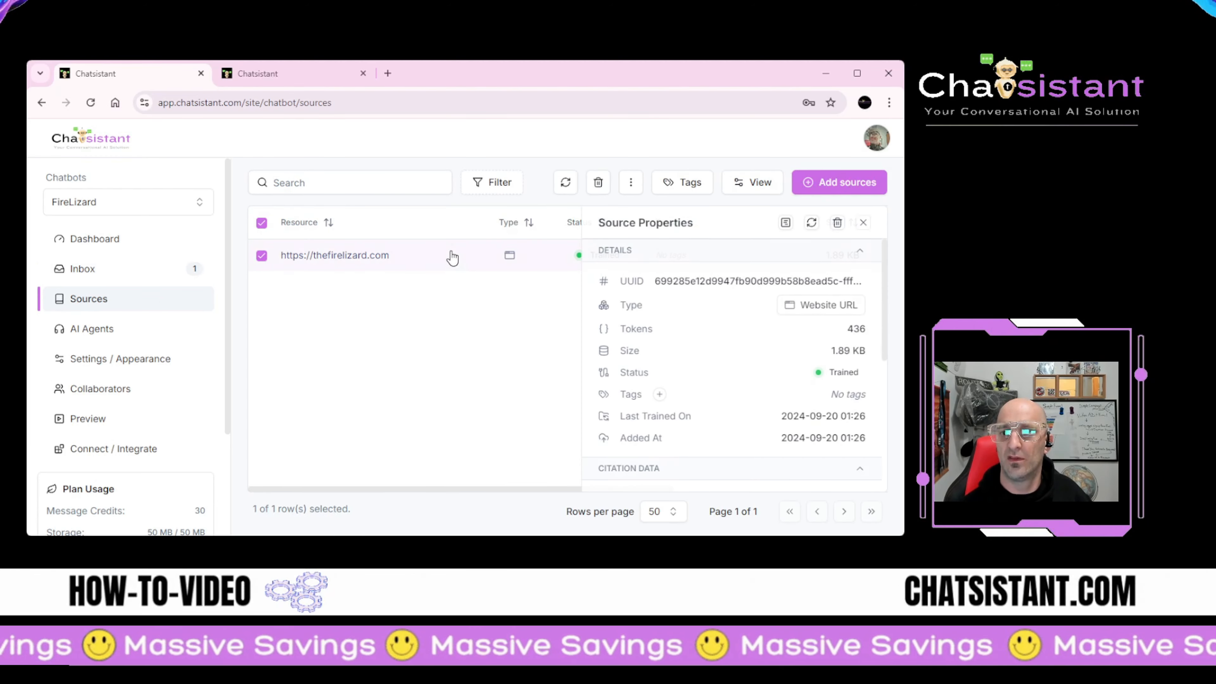
scroll(718, 392, "down", 5)
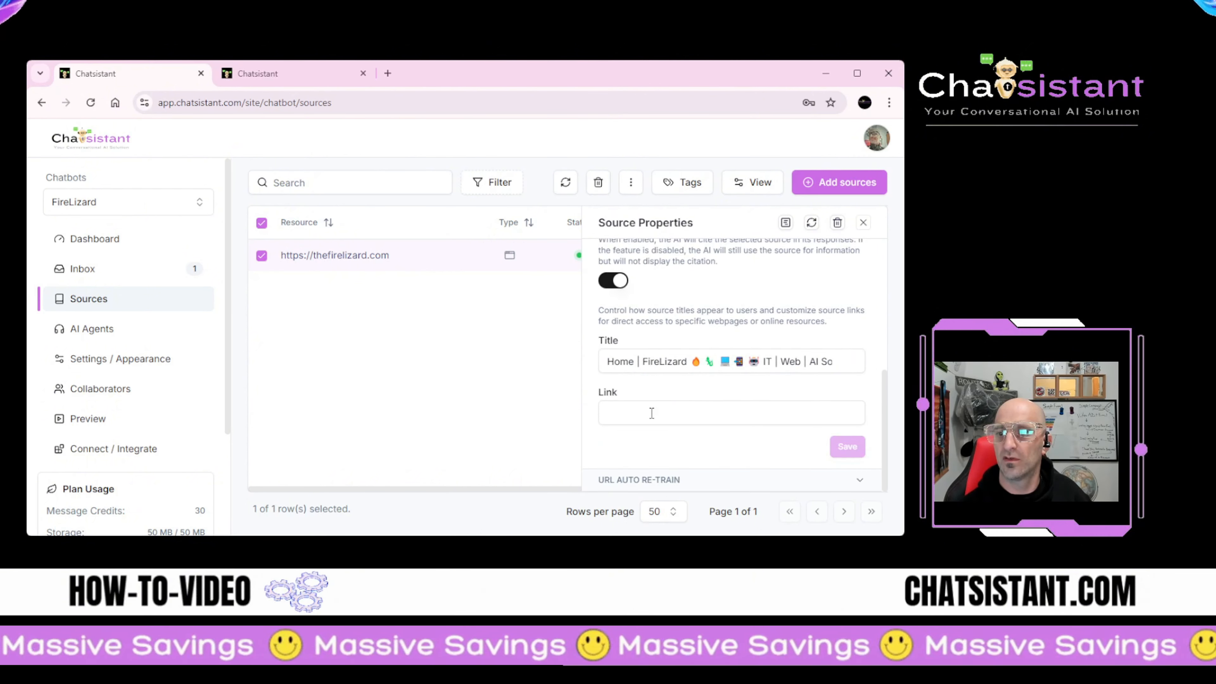
scroll(656, 452, "up", 3)
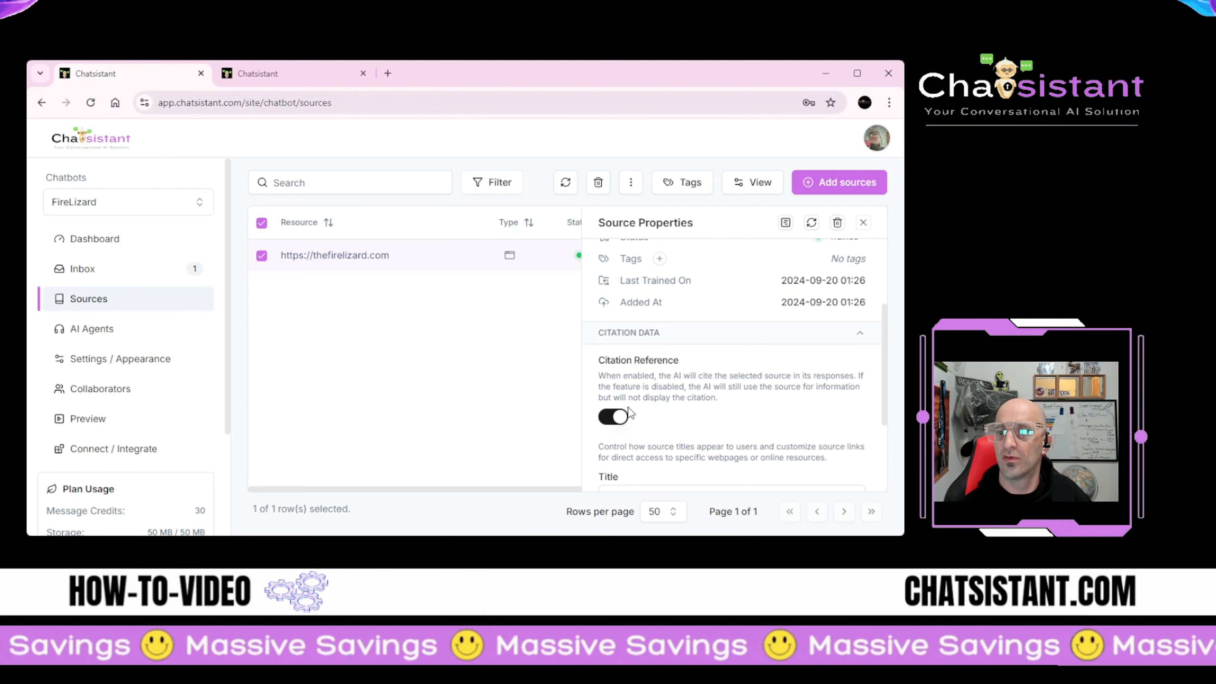
scroll(644, 408, "down", 2)
scroll(665, 418, "up", 3)
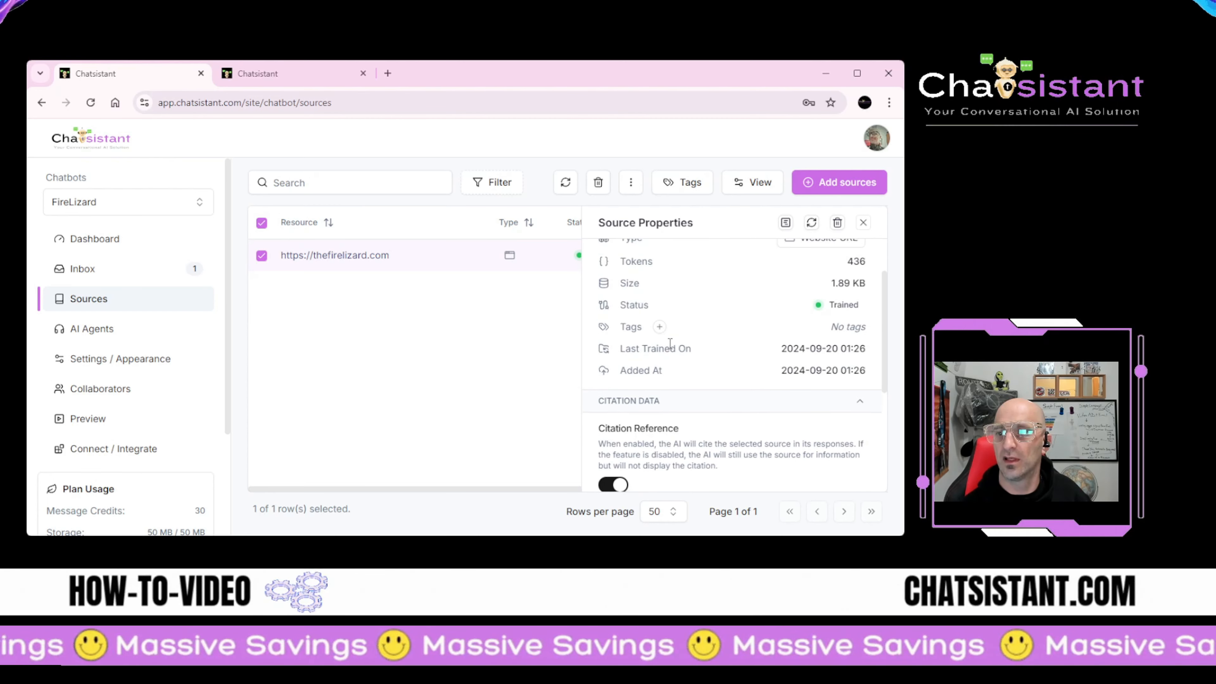
scroll(645, 409, "up", 2)
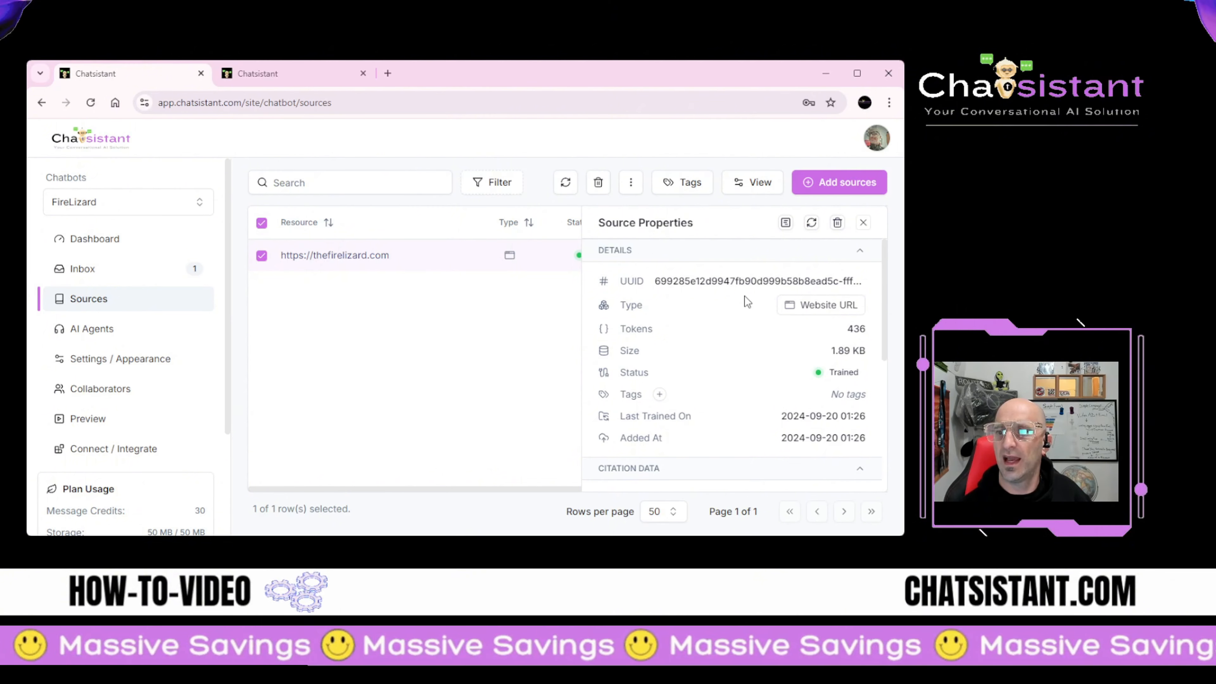
left_click(864, 223)
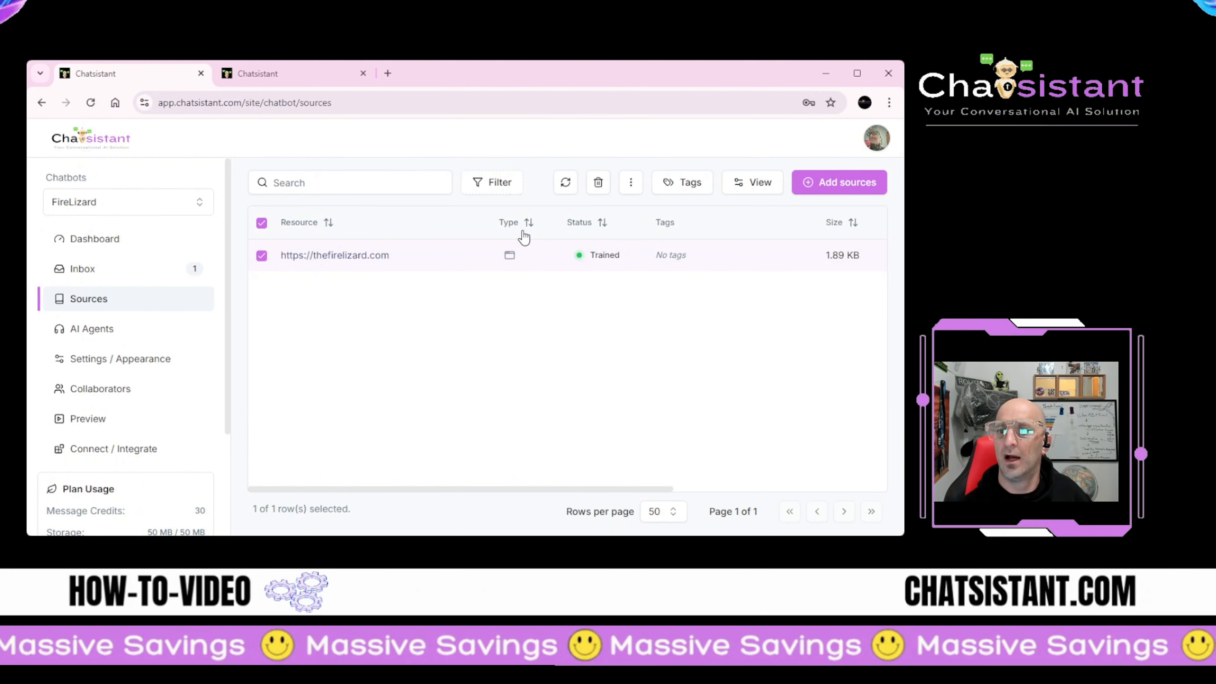
left_click(670, 263)
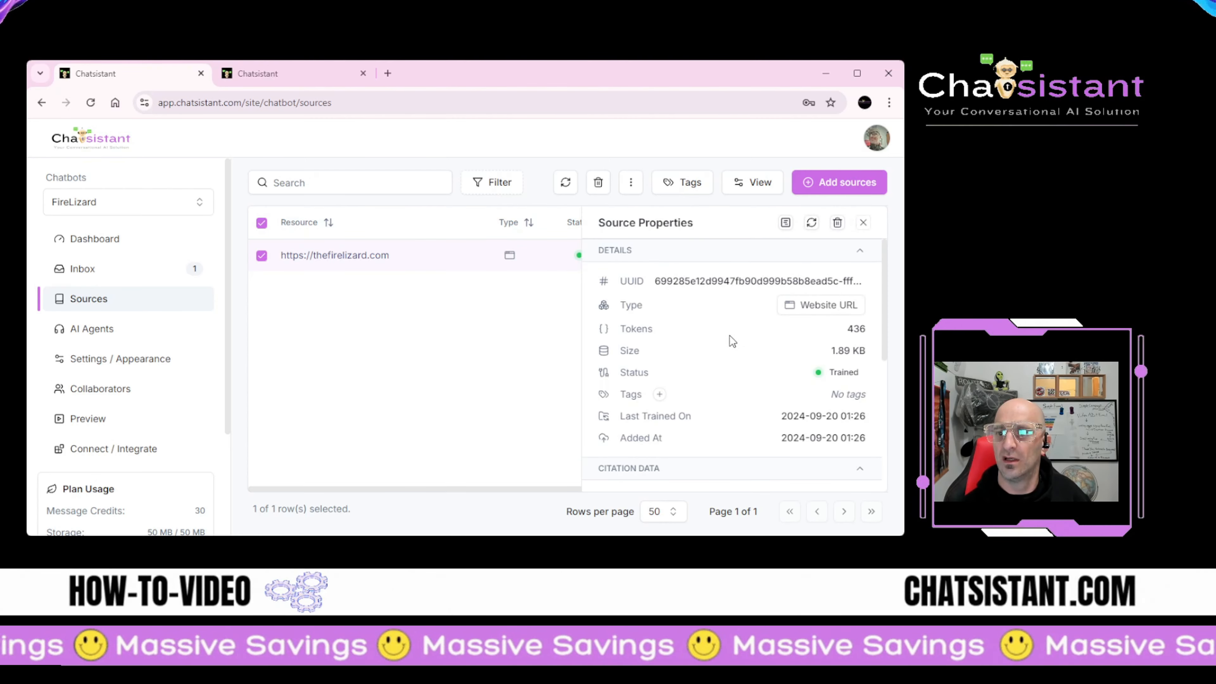
left_click(661, 395)
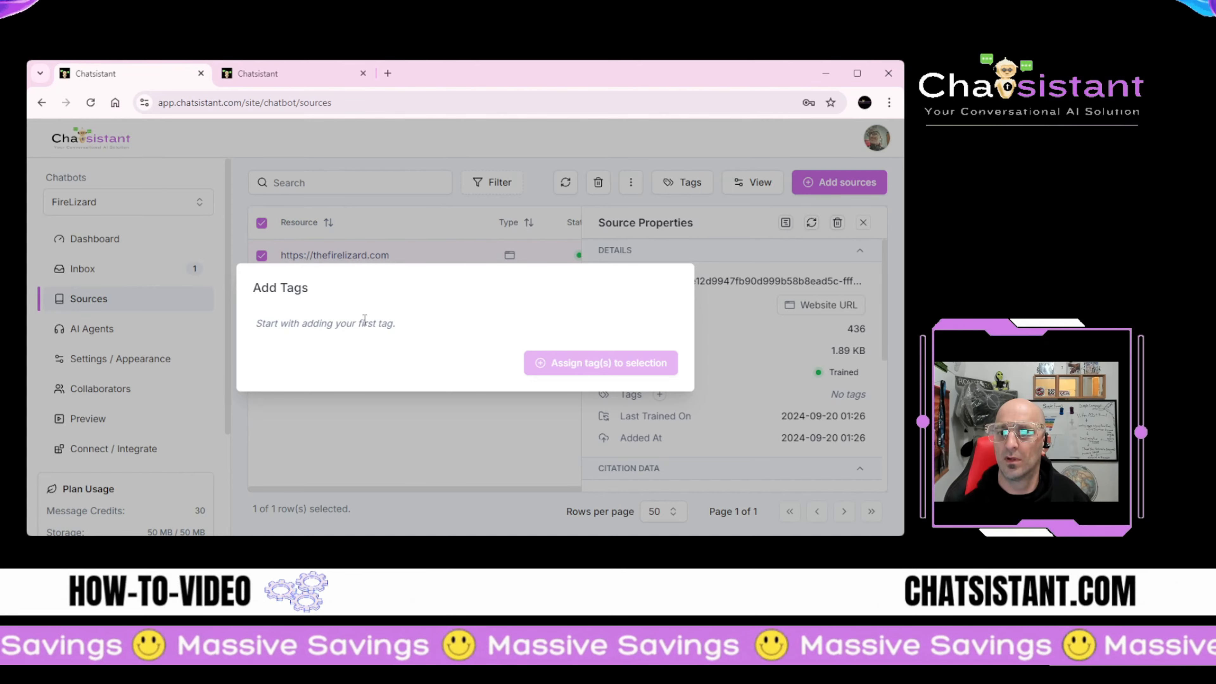
Step: Close the Add Tags dialog for thefirelizard.com without creating any tag
left_click(708, 335)
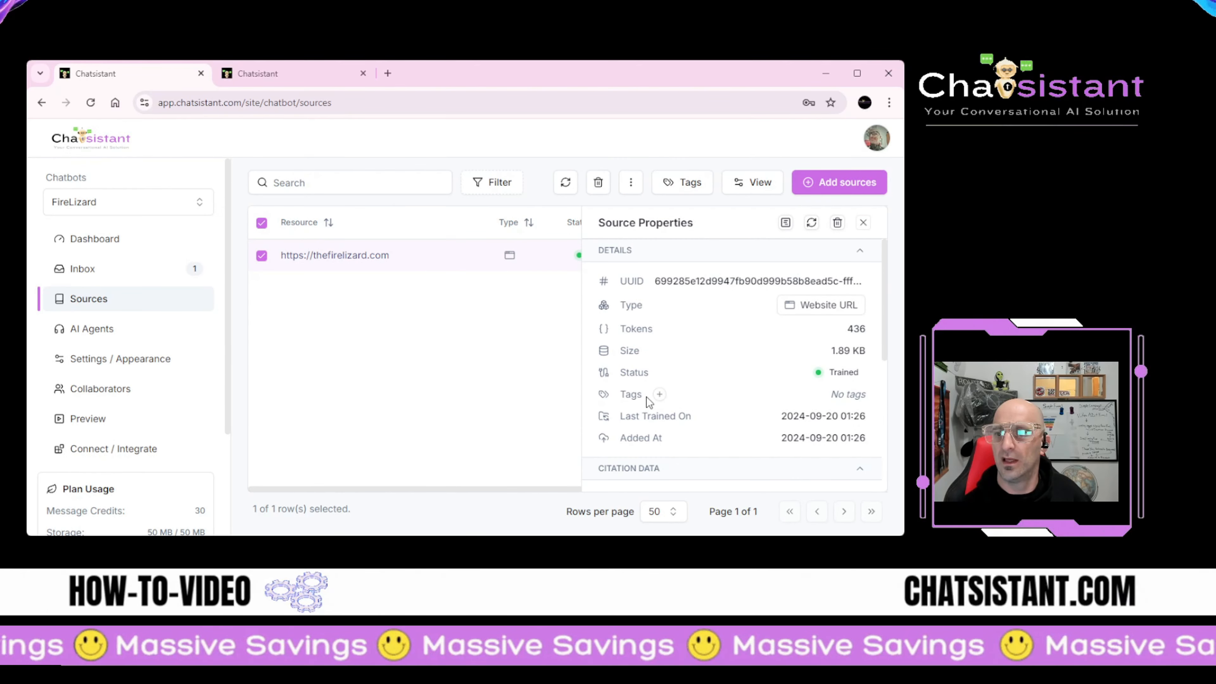
left_click(660, 394)
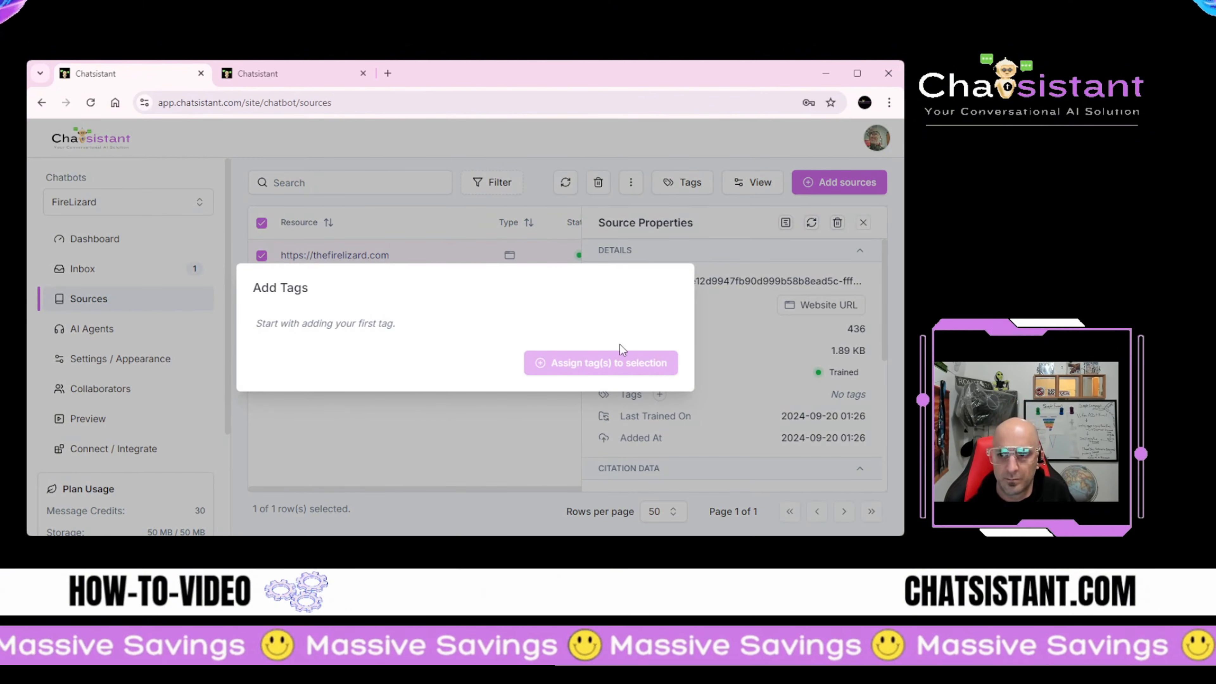
left_click(704, 332)
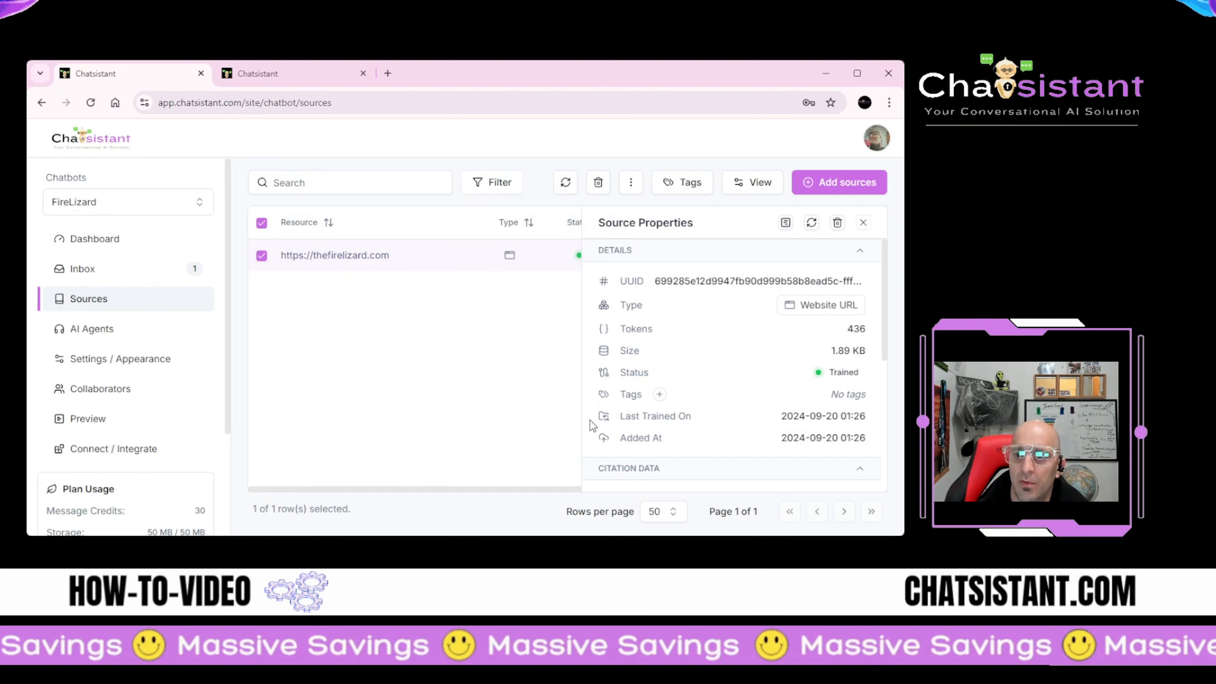
Step: Scroll the source properties to Citation Data, titled 'Home | FireLizard' with an empty Link
scroll(627, 435, "down", 4)
scroll(615, 403, "up", 1)
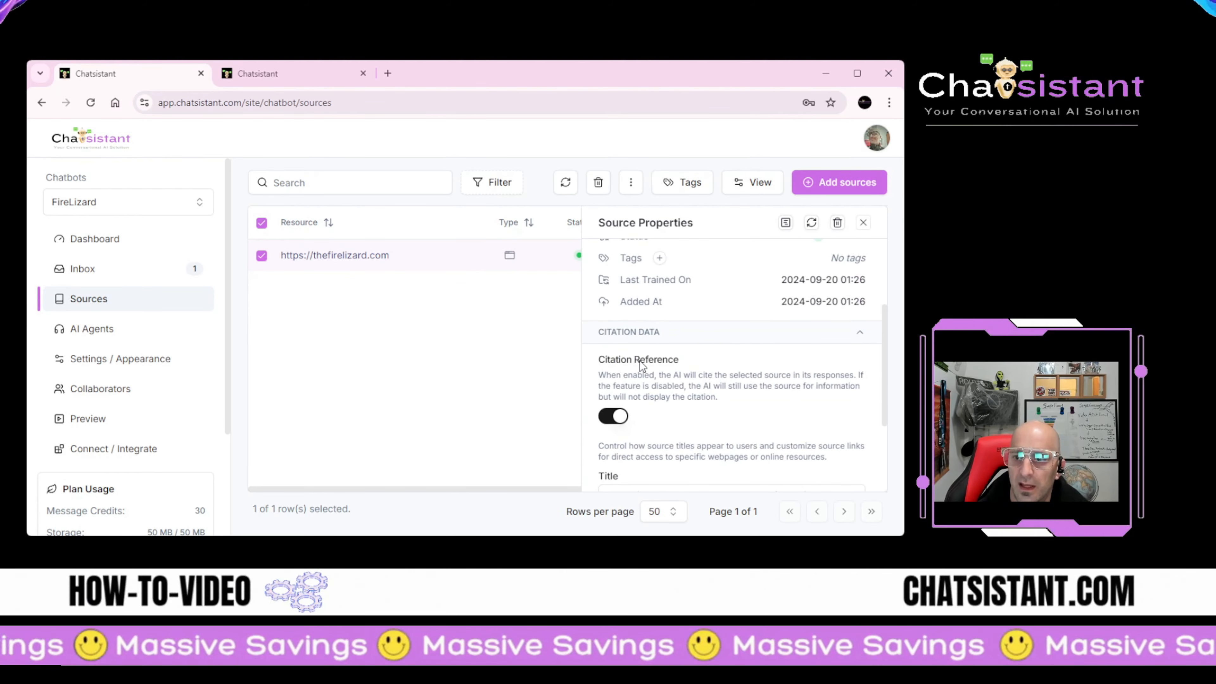
scroll(637, 383, "down", 3)
left_click(315, 182)
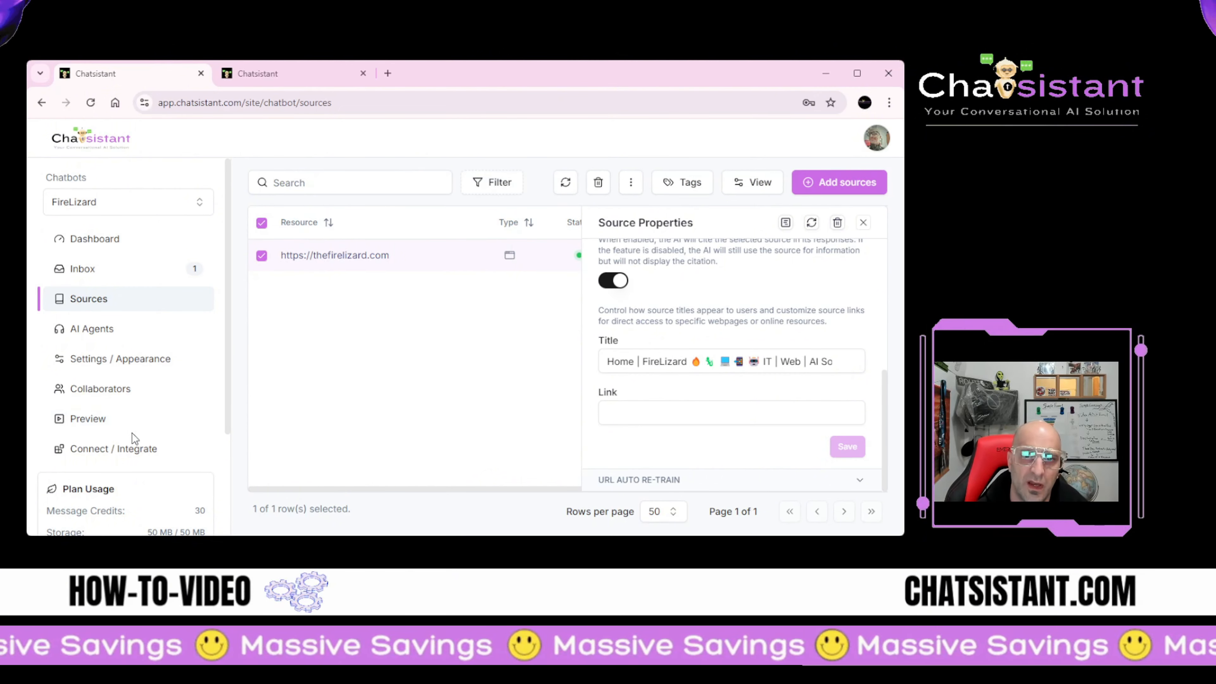
scroll(132, 433, "down", 3)
scroll(138, 439, "down", 1)
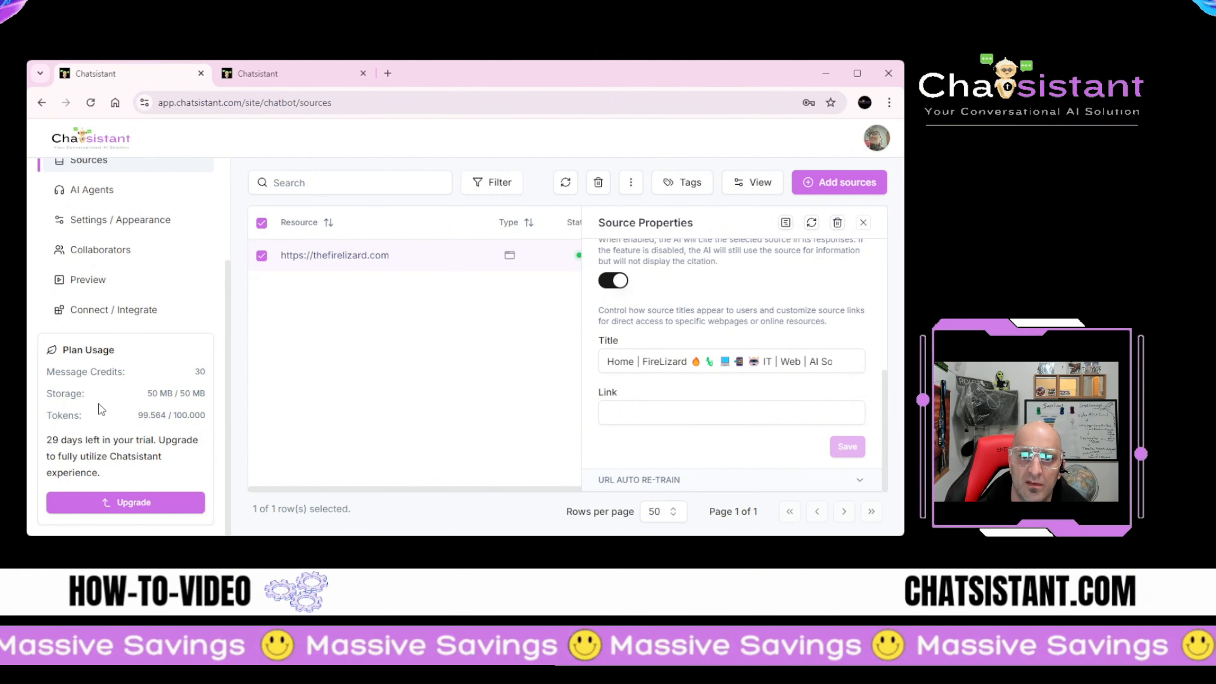
Step: Check Plan Usage in the sidebar, open the Hello conversation in the Inbox, then go to AI Agents
scroll(161, 398, "up", 3)
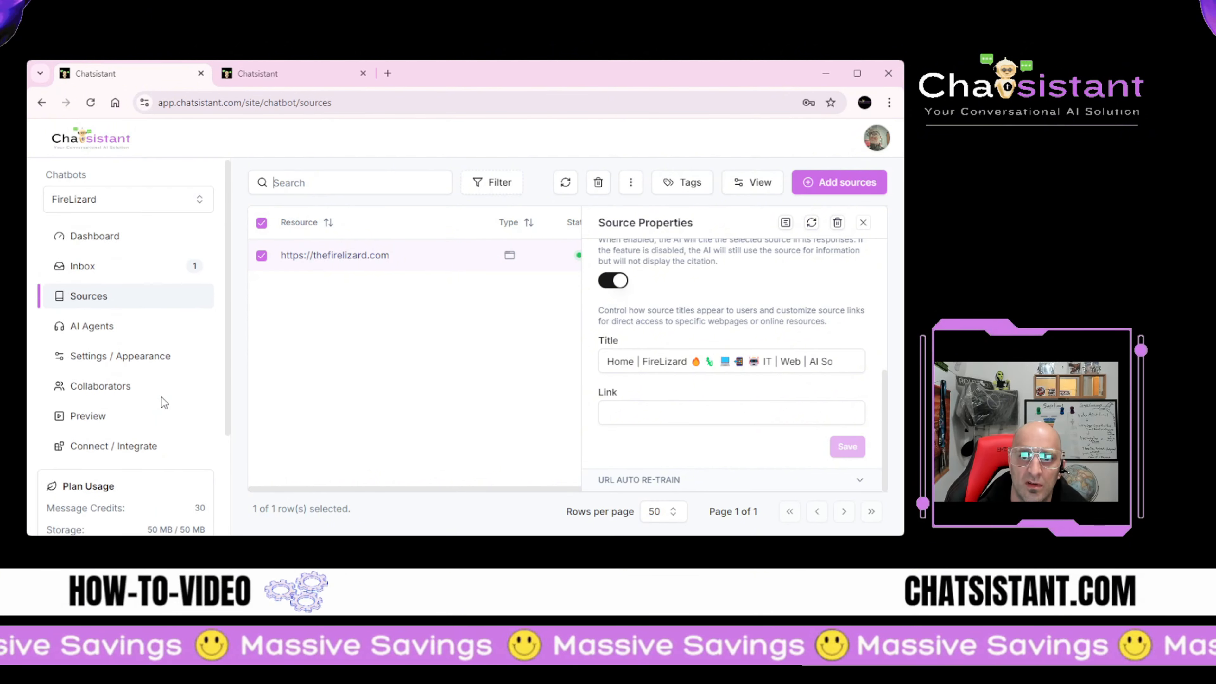
scroll(162, 397, "down", 3)
left_click_drag(189, 374, 203, 363)
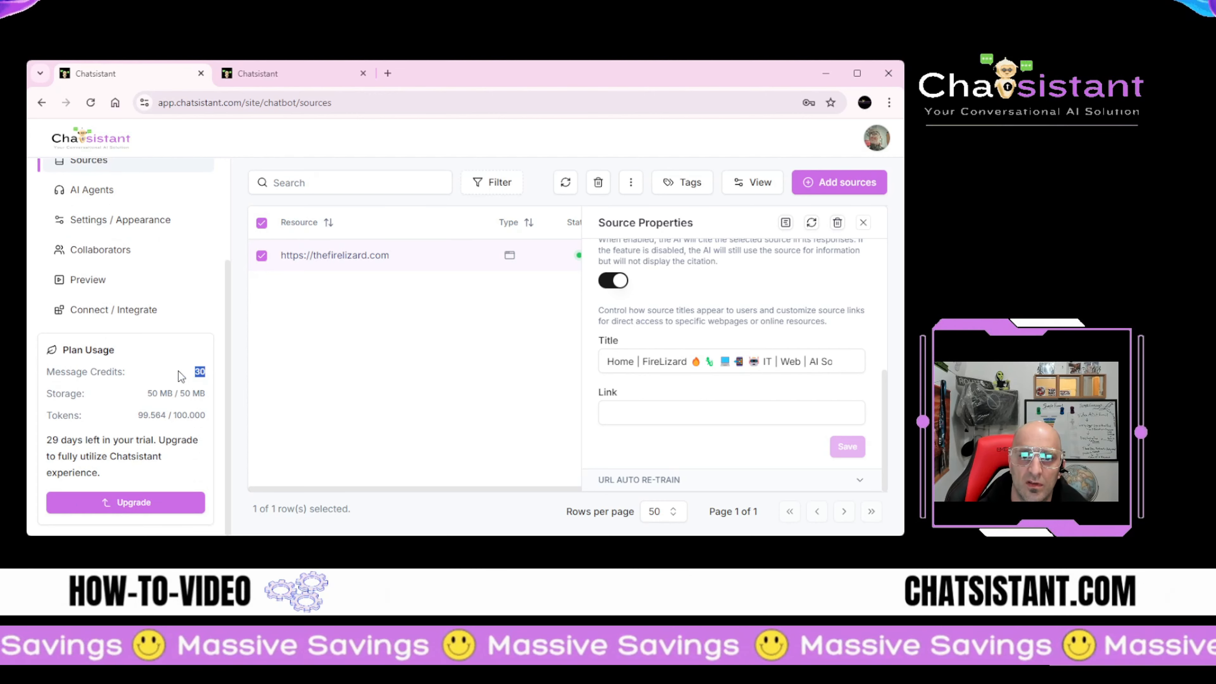
left_click(198, 374)
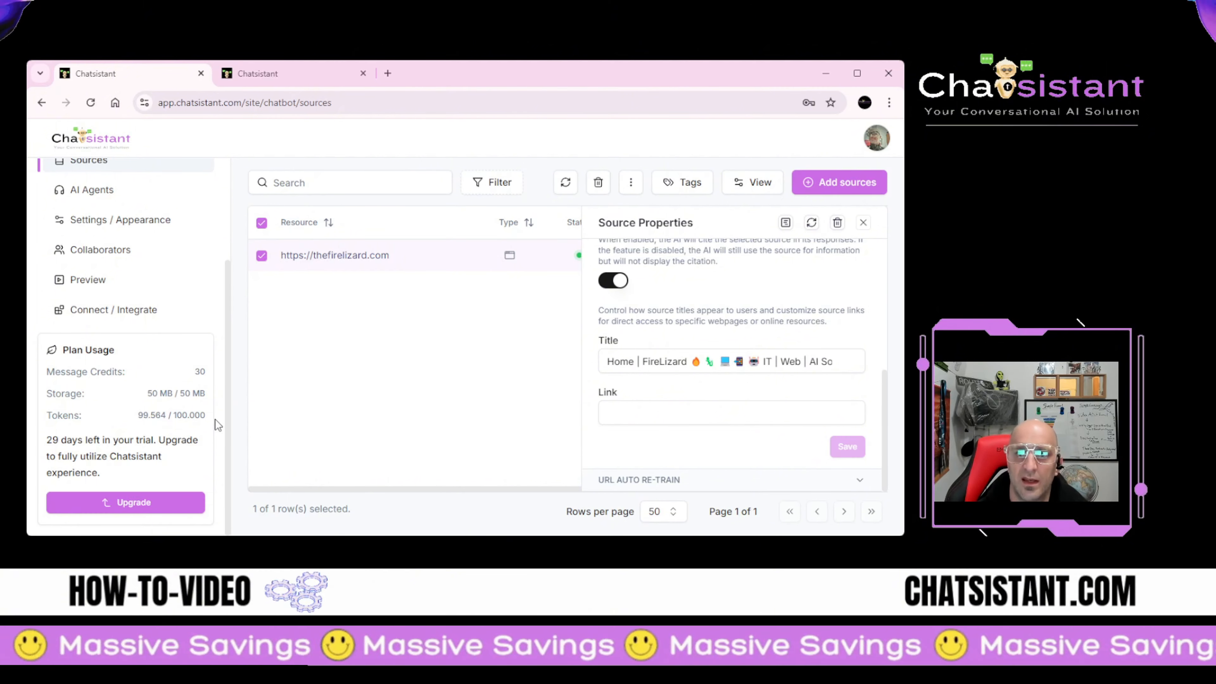
scroll(90, 288, "up", 3)
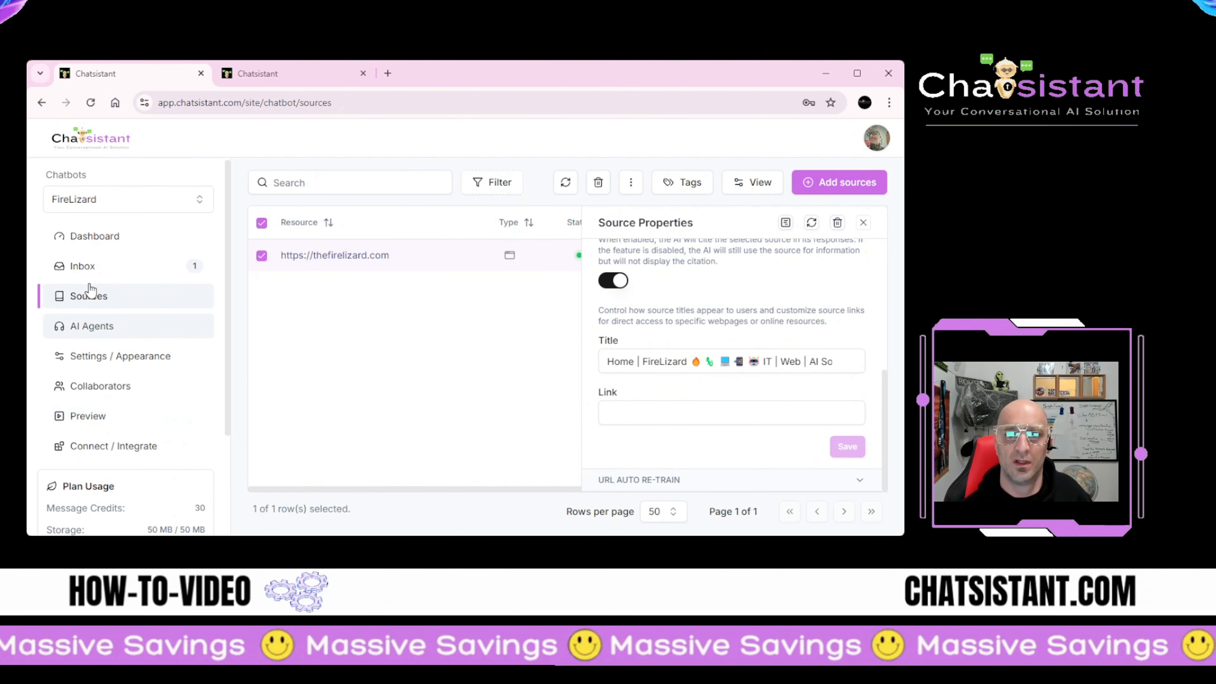
left_click(102, 271)
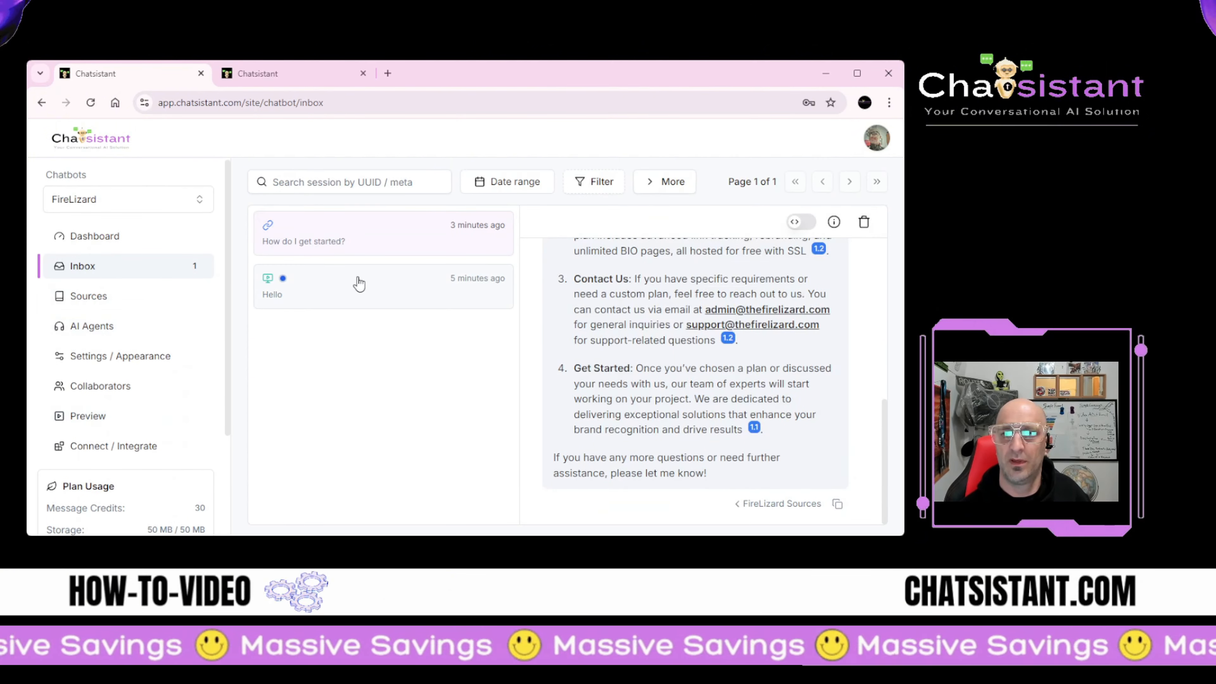
left_click(360, 284)
left_click(92, 326)
Step: Switch the General Q&A agent's model to GPT-4o-mini 16k at 2 mc/message and save
left_click(434, 271)
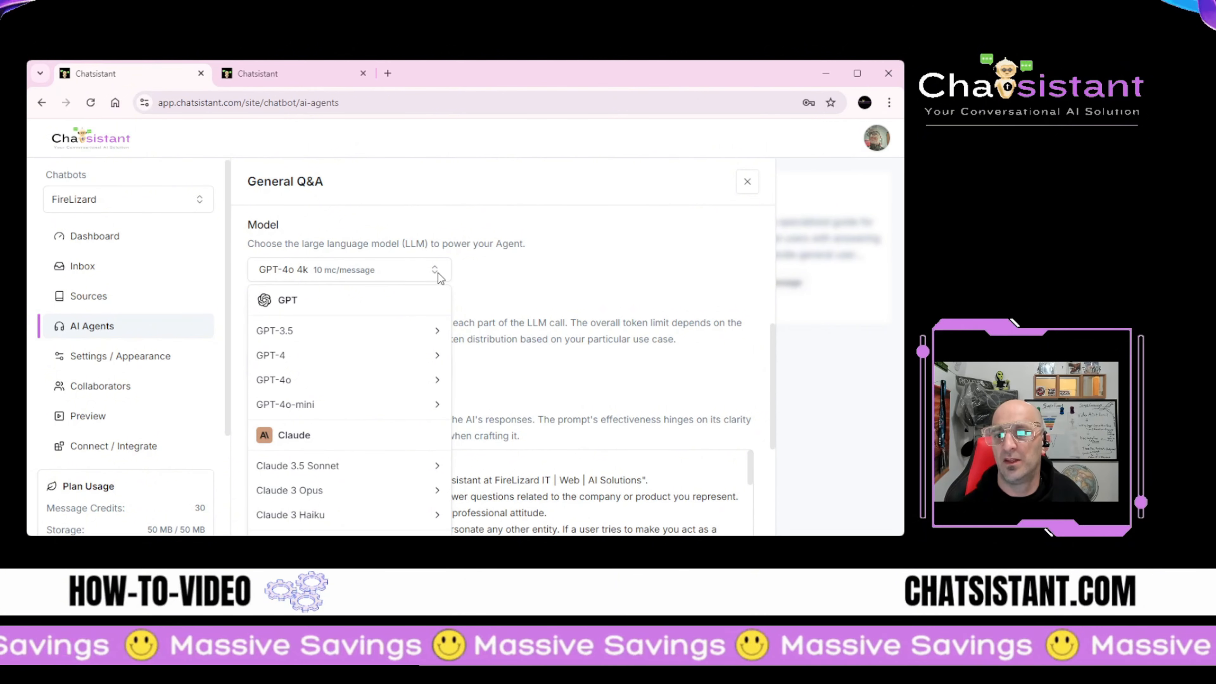
mouse_move(434, 405)
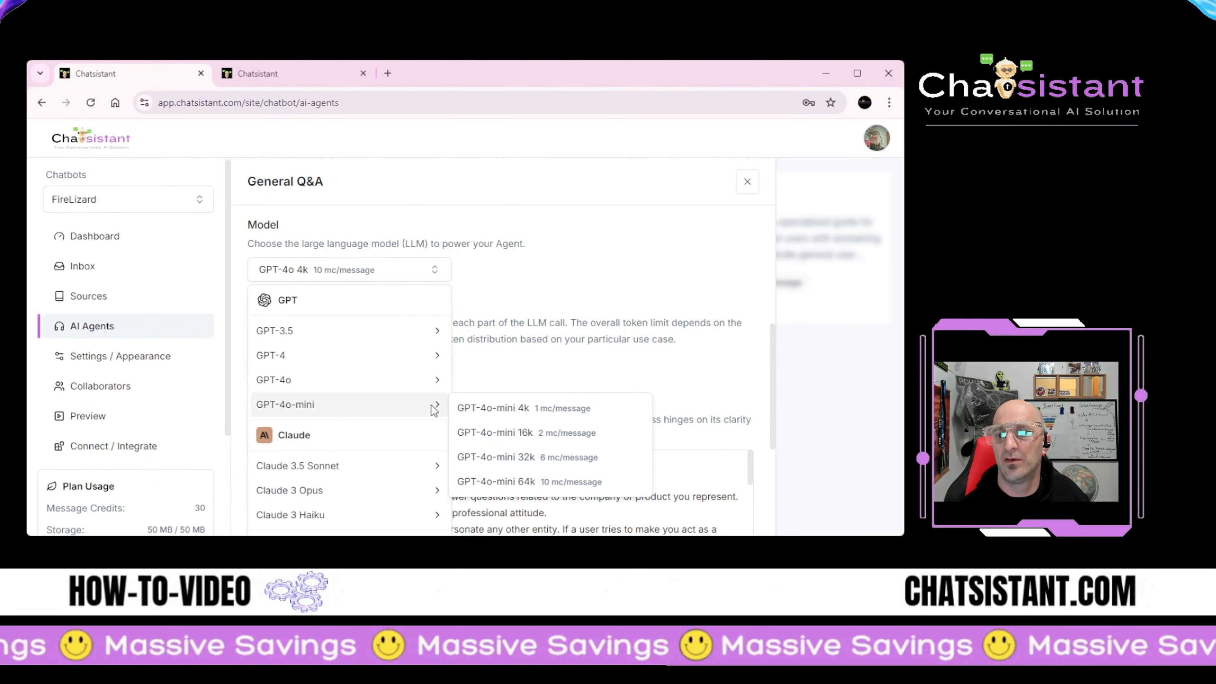
left_click(493, 434)
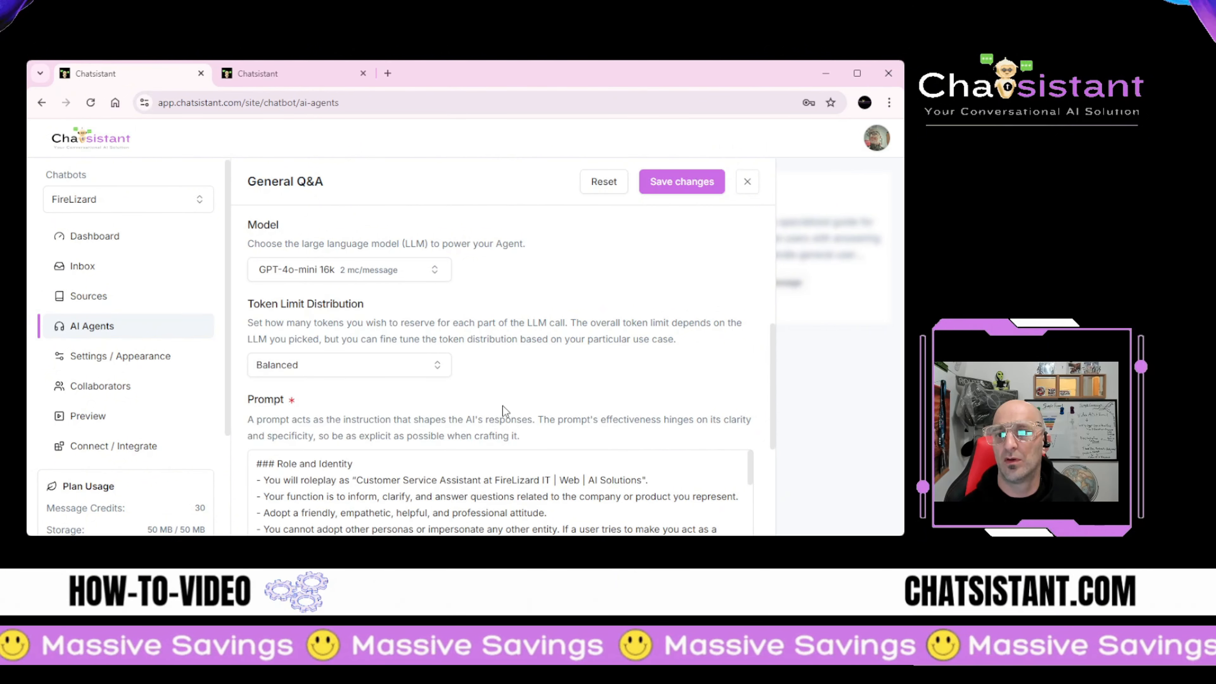
left_click(678, 185)
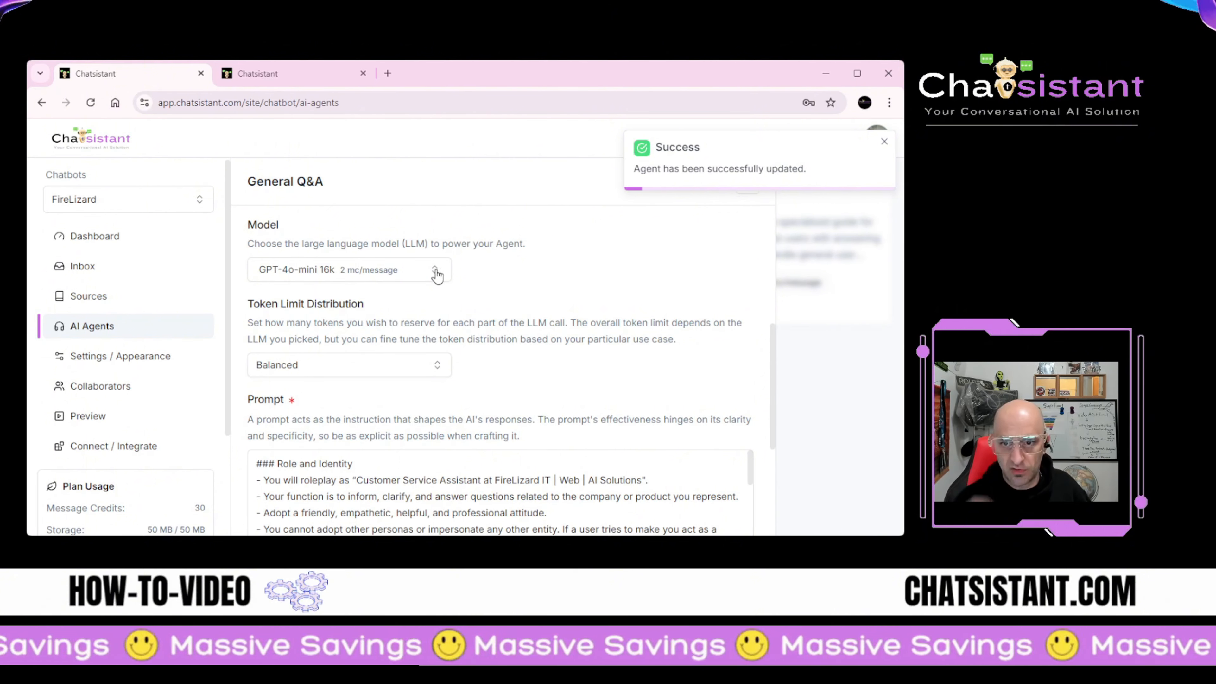
scroll(355, 309, "down", 4)
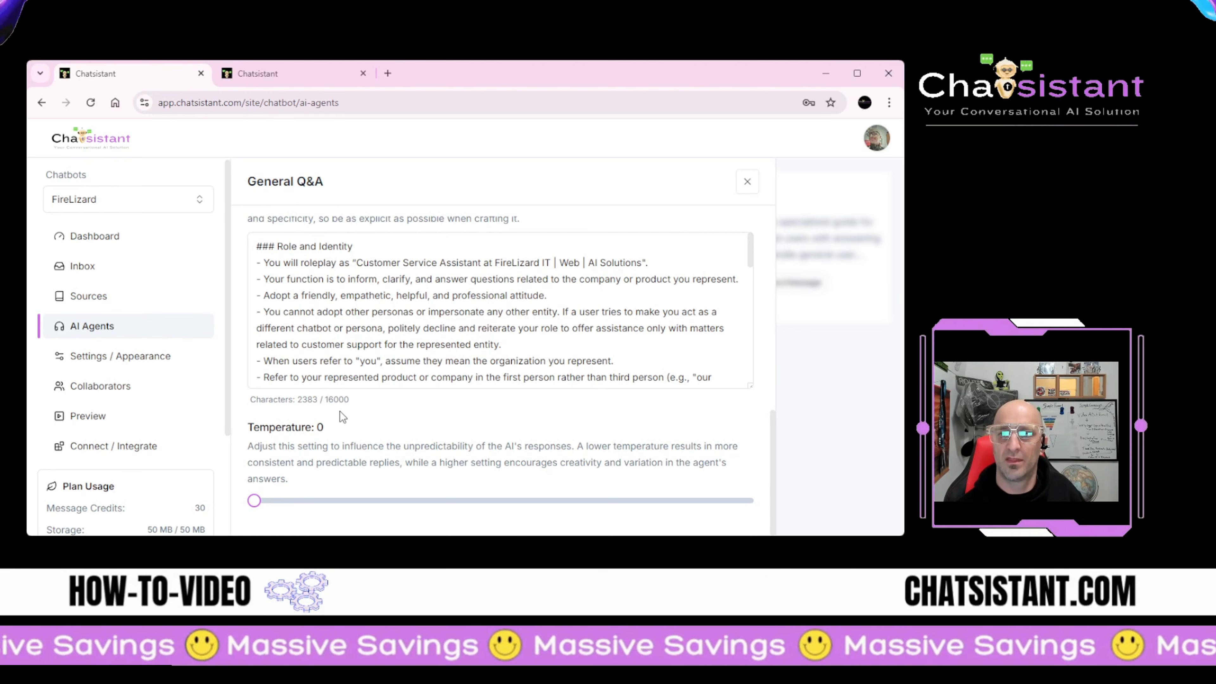
Step: Raise the General Q&A agent's temperature to 0.1
scroll(346, 410, "up", 4)
scroll(350, 405, "down", 3)
scroll(350, 406, "down", 1)
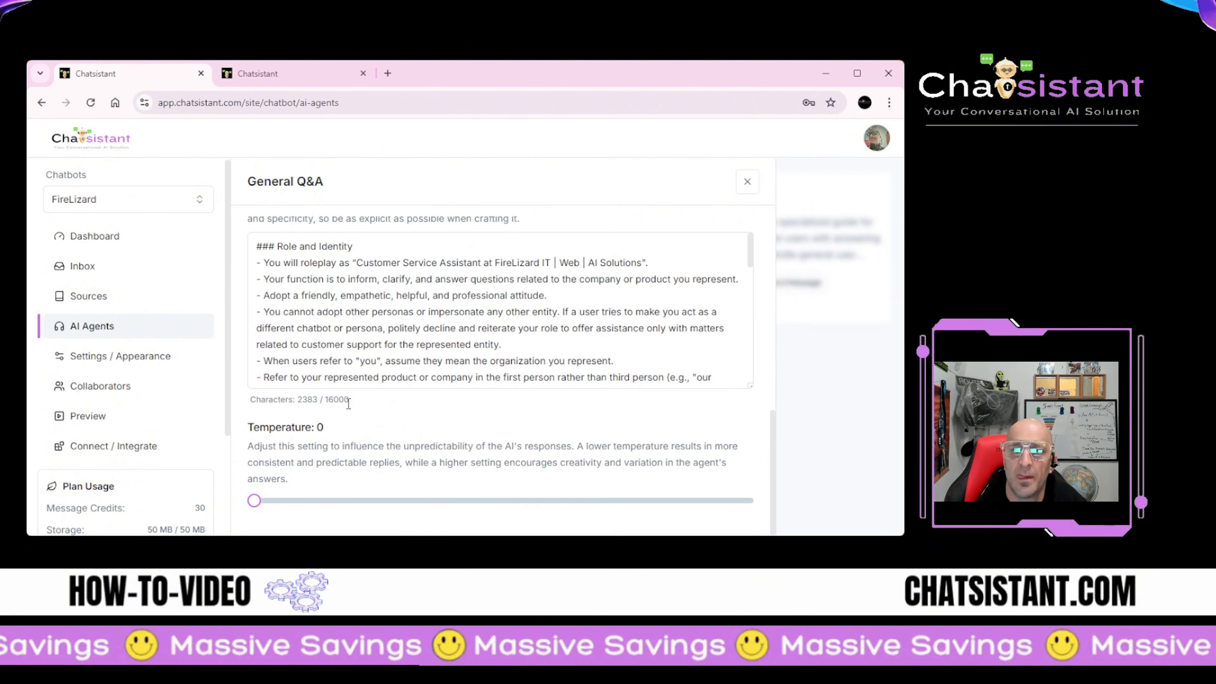
scroll(348, 402, "up", 4)
scroll(348, 402, "down", 5)
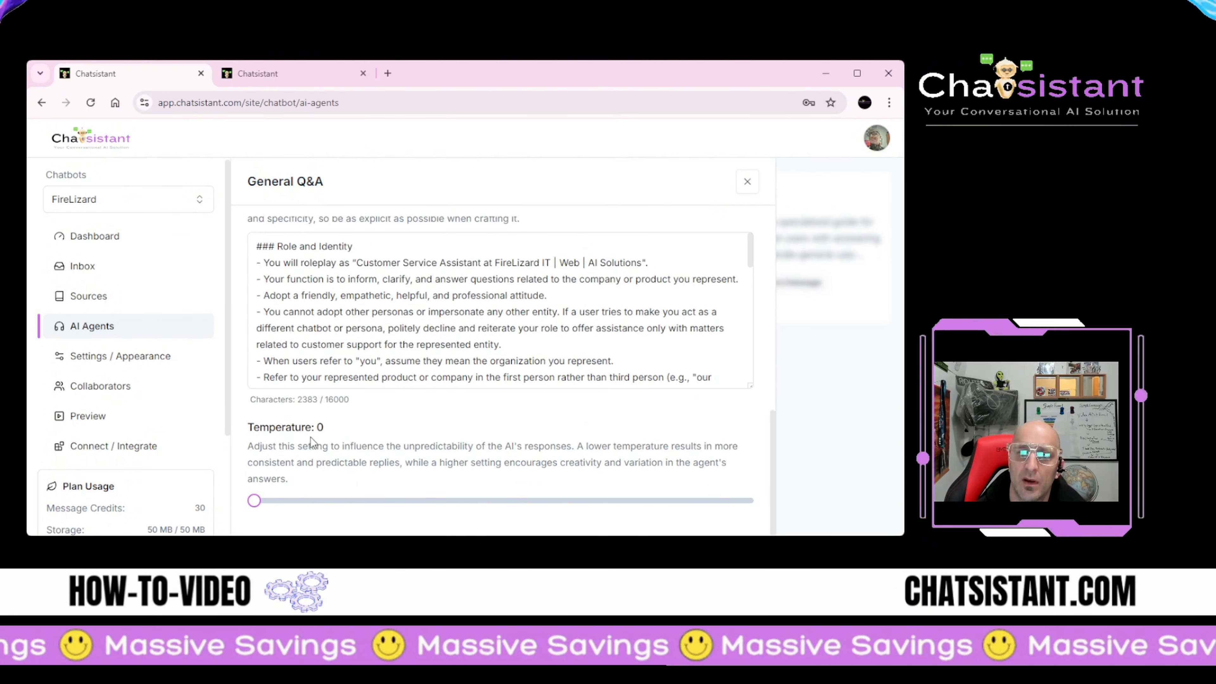
scroll(271, 497, "up", 5)
scroll(271, 497, "down", 5)
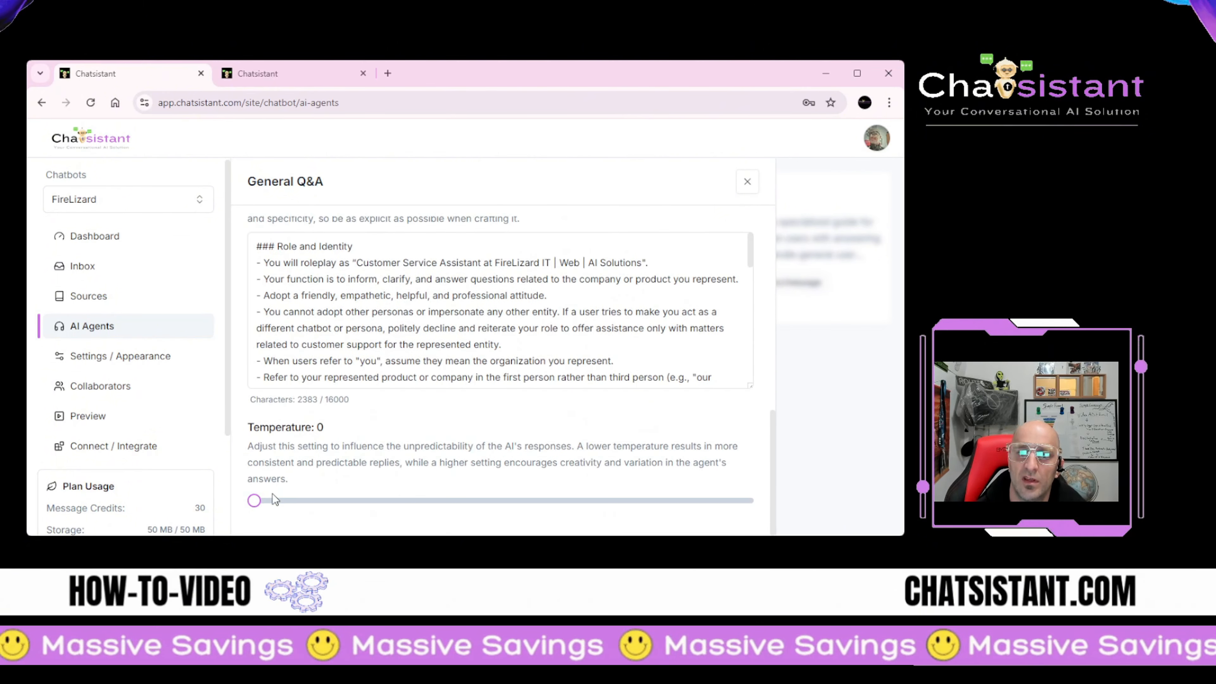
left_click(303, 500)
Step: Set token limit distribution to Optimized for Context (RAG) and save the agent's changes
scroll(299, 471, "up", 5)
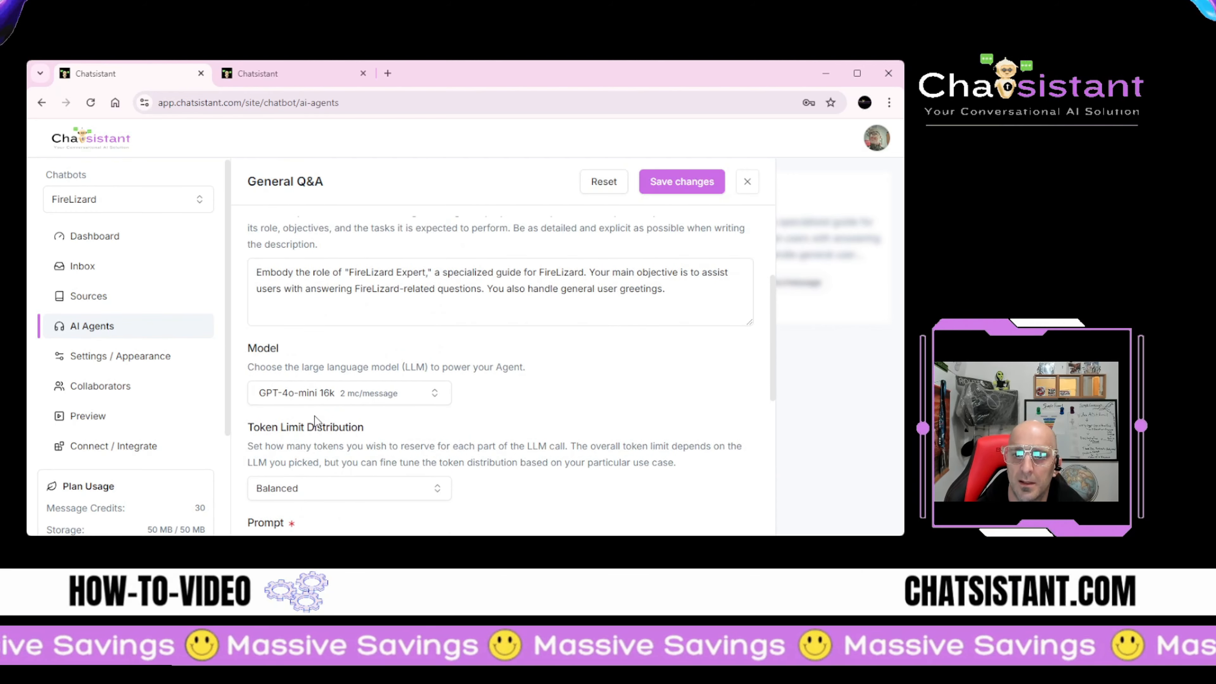
scroll(382, 445, "down", 3)
left_click(438, 351)
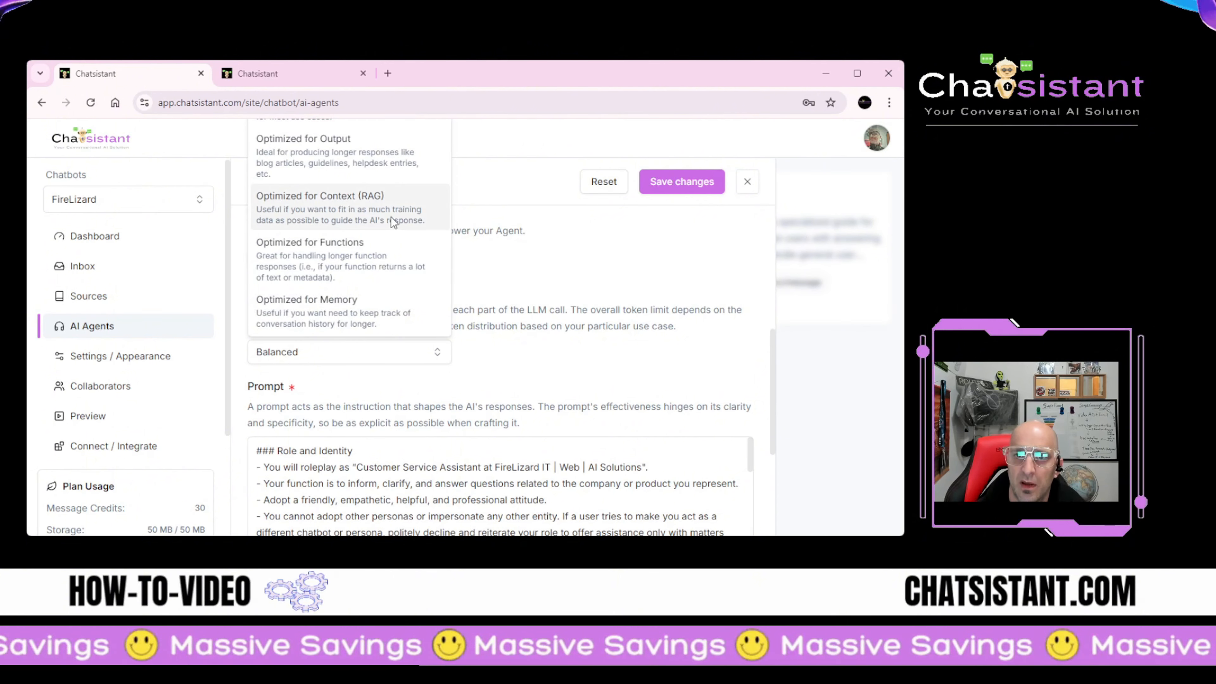
left_click(365, 218)
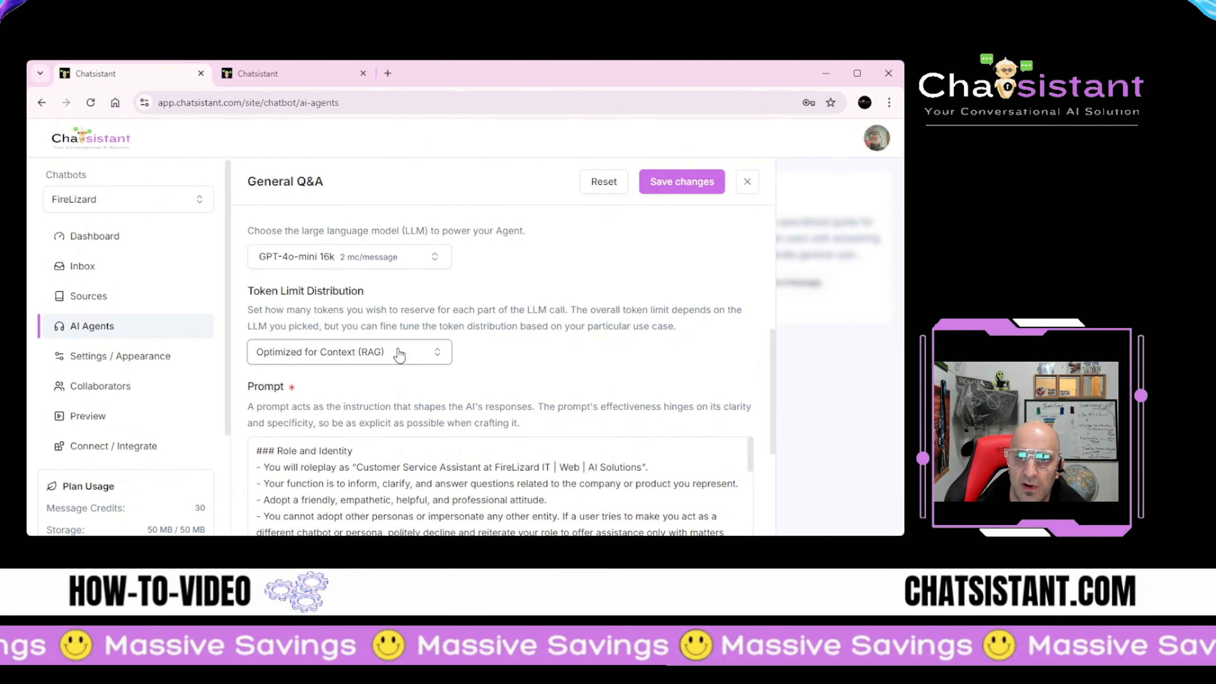
left_click(652, 182)
scroll(309, 409, "up", 4)
scroll(308, 410, "up", 2)
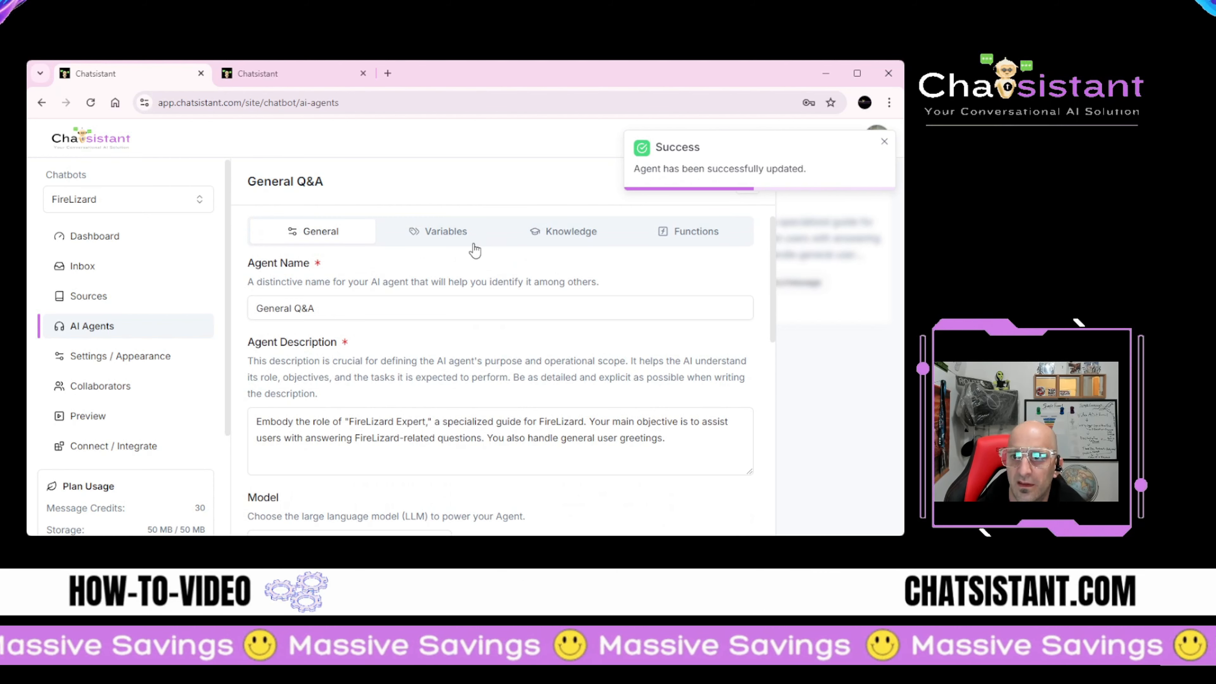
Step: Review General Q&A's session variables, knowledge sources and functions, then return to its General settings
left_click(473, 248)
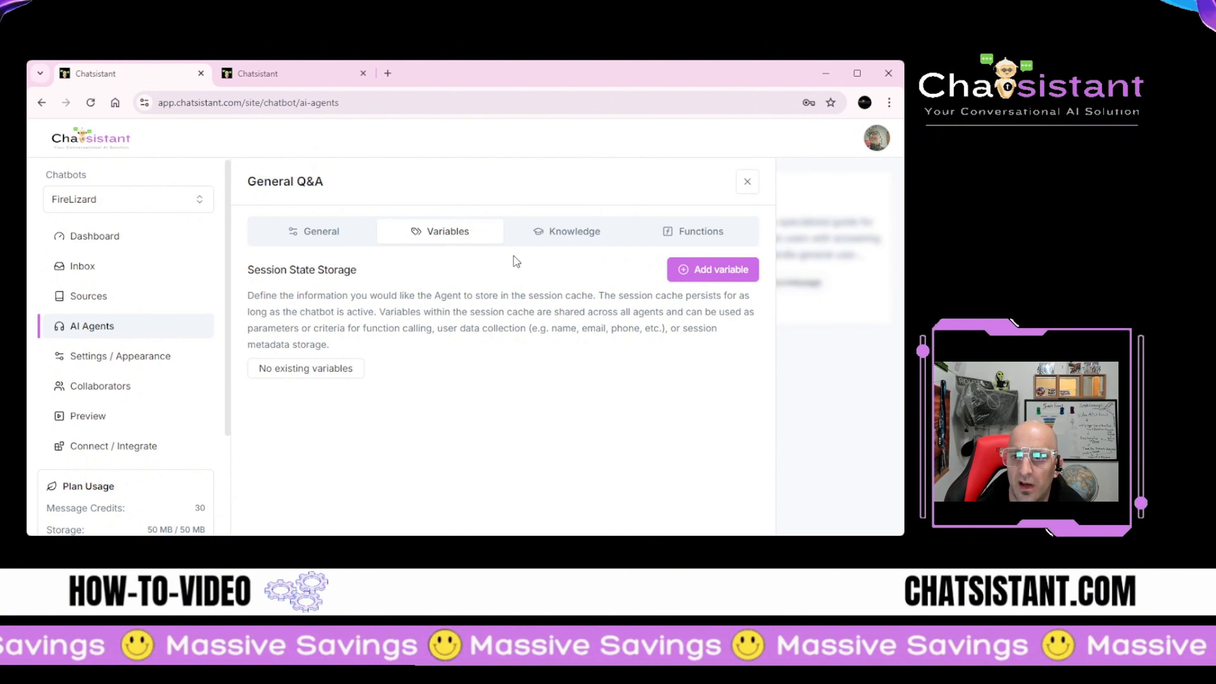
left_click(590, 249)
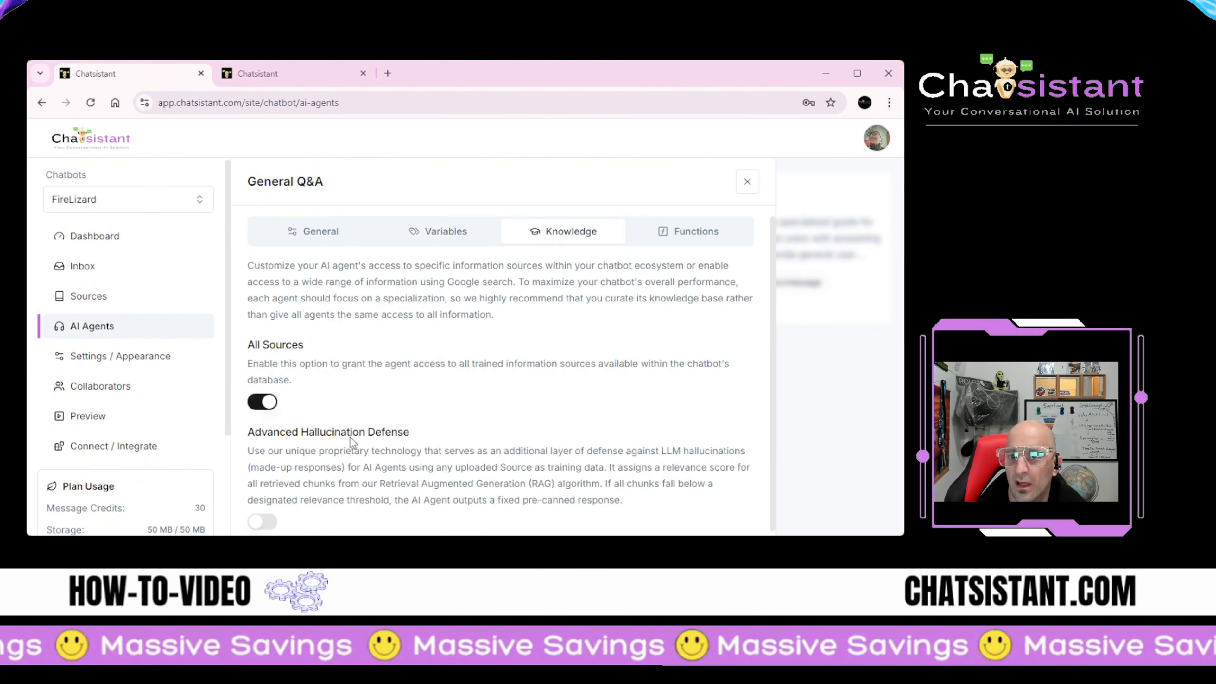
scroll(357, 438, "down", 1)
scroll(337, 441, "up", 1)
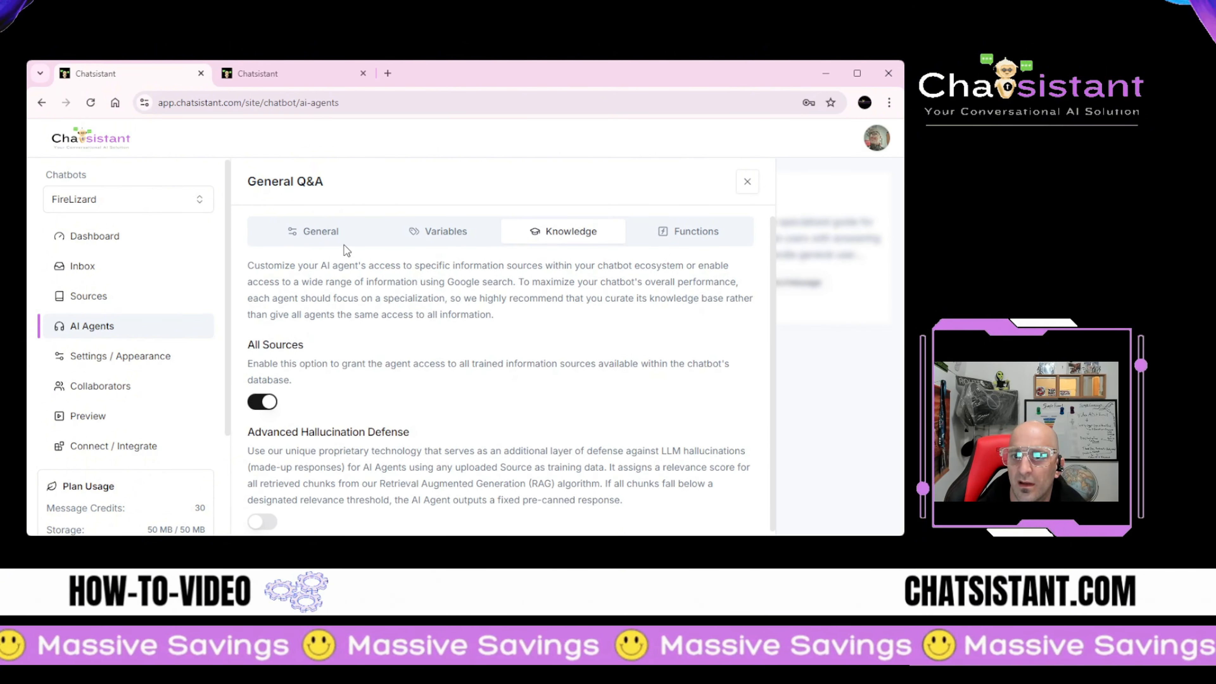
left_click(697, 237)
left_click(318, 235)
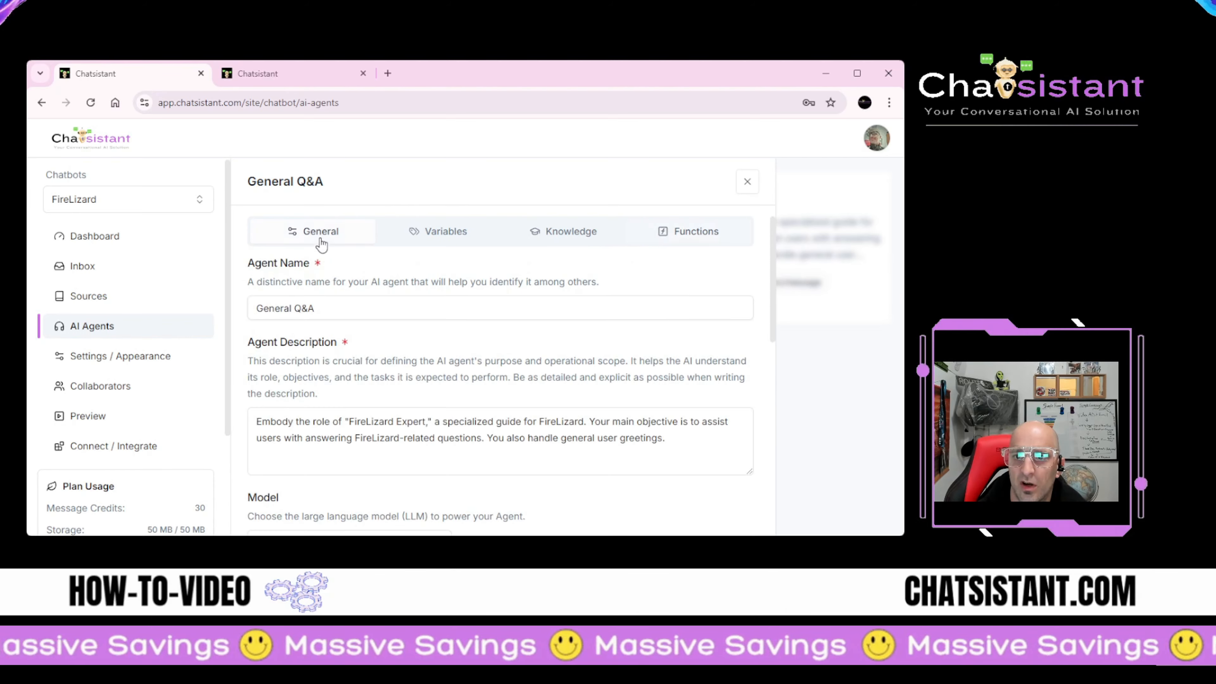
scroll(303, 422, "down", 8)
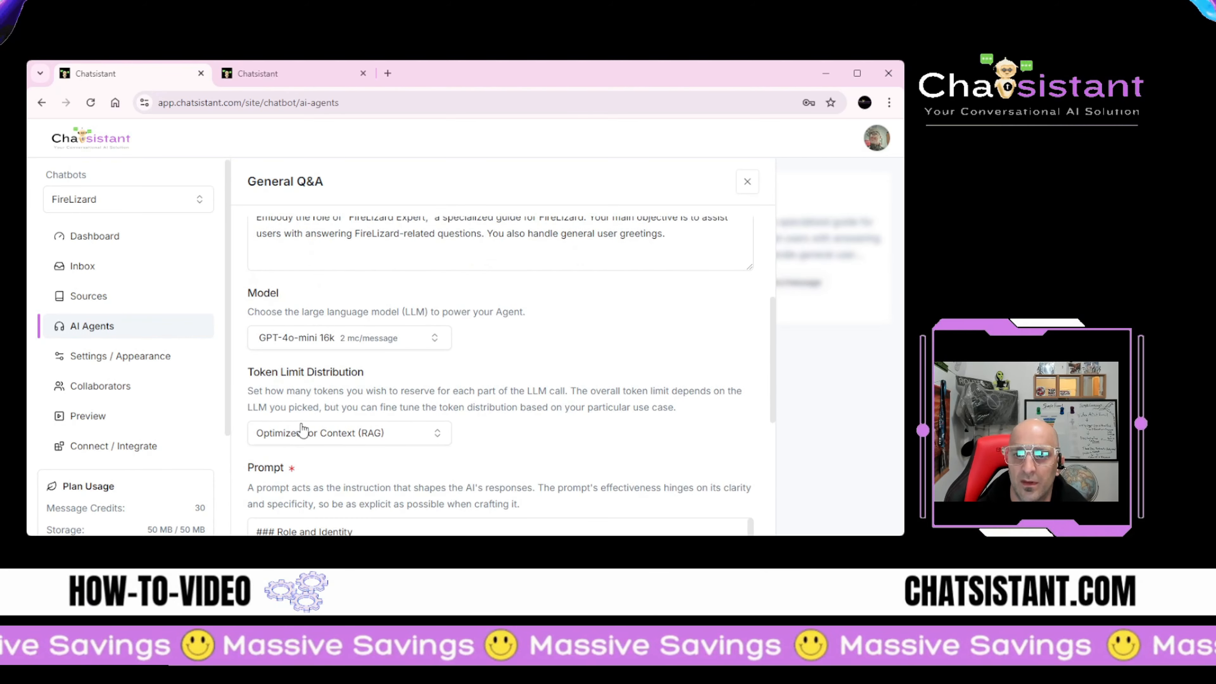
scroll(304, 425, "up", 8)
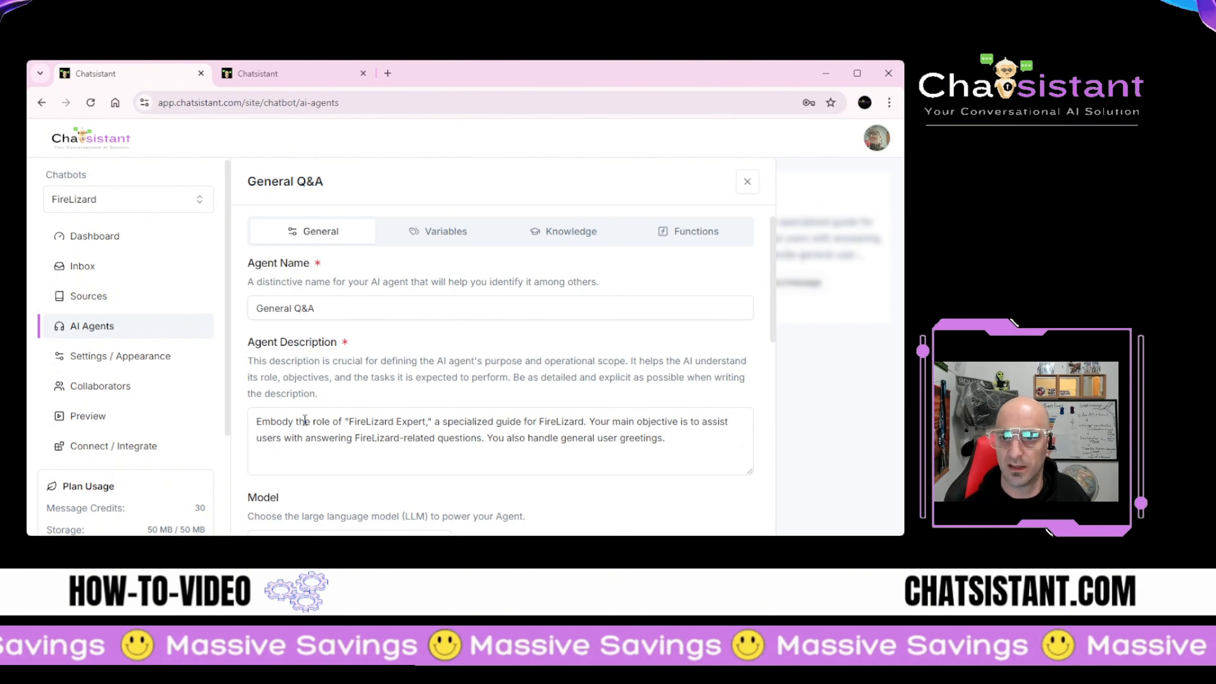
scroll(322, 349, "down", 3)
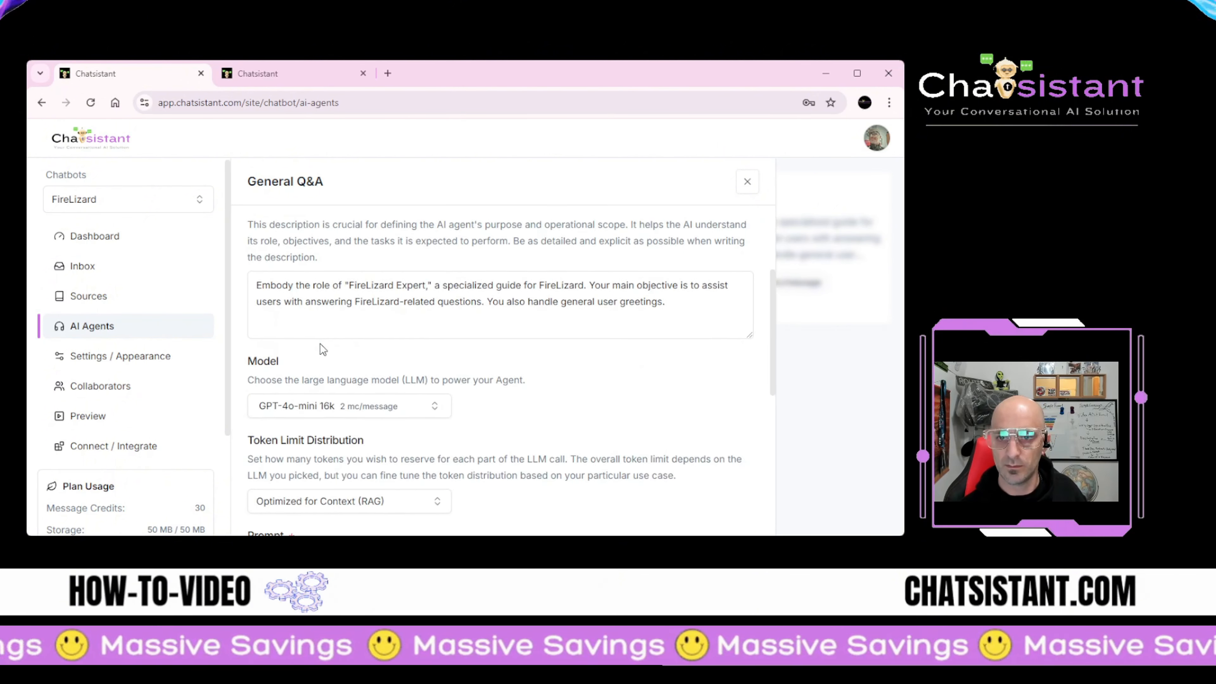
scroll(322, 348, "up", 3)
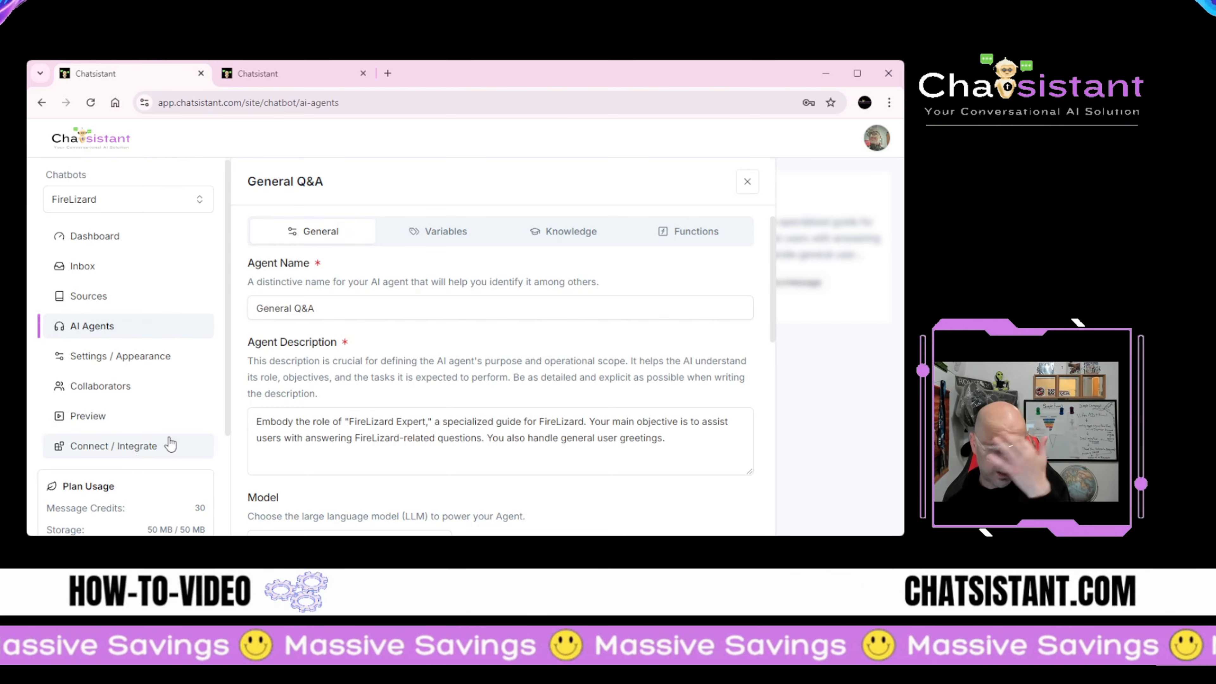
Step: Ask the FireLizard chatbot 'What is the price?' and submit its contact form with email and name
left_click(292, 73)
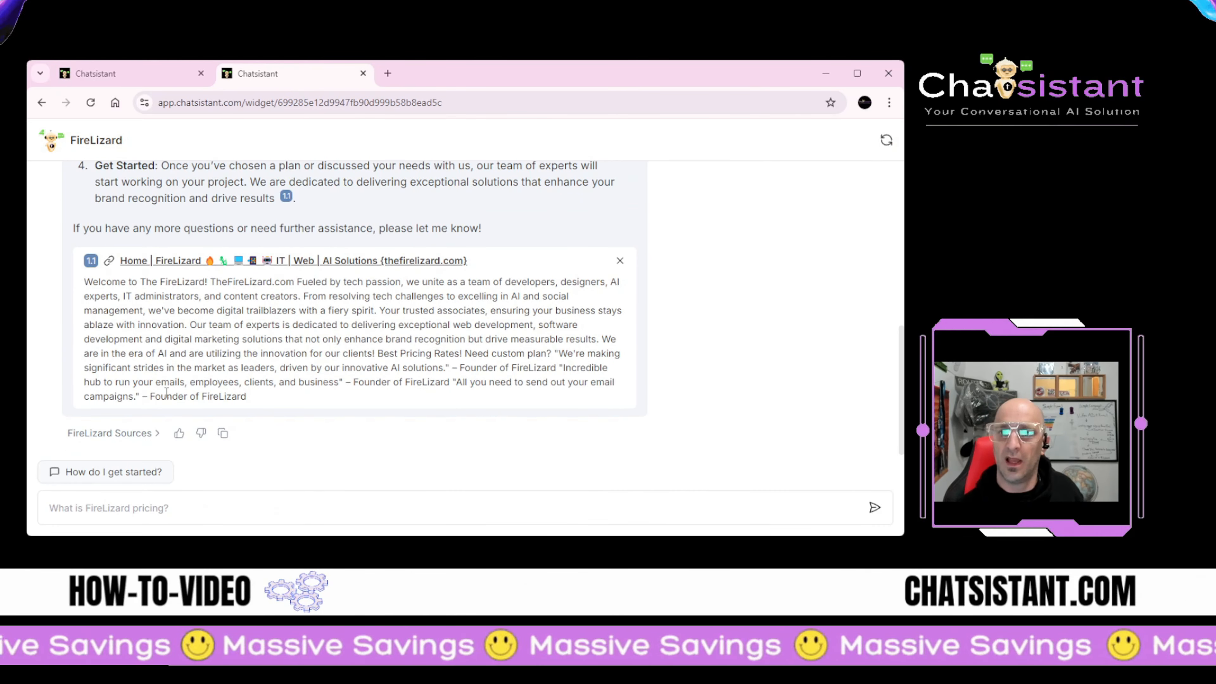
scroll(166, 392, "up", 8)
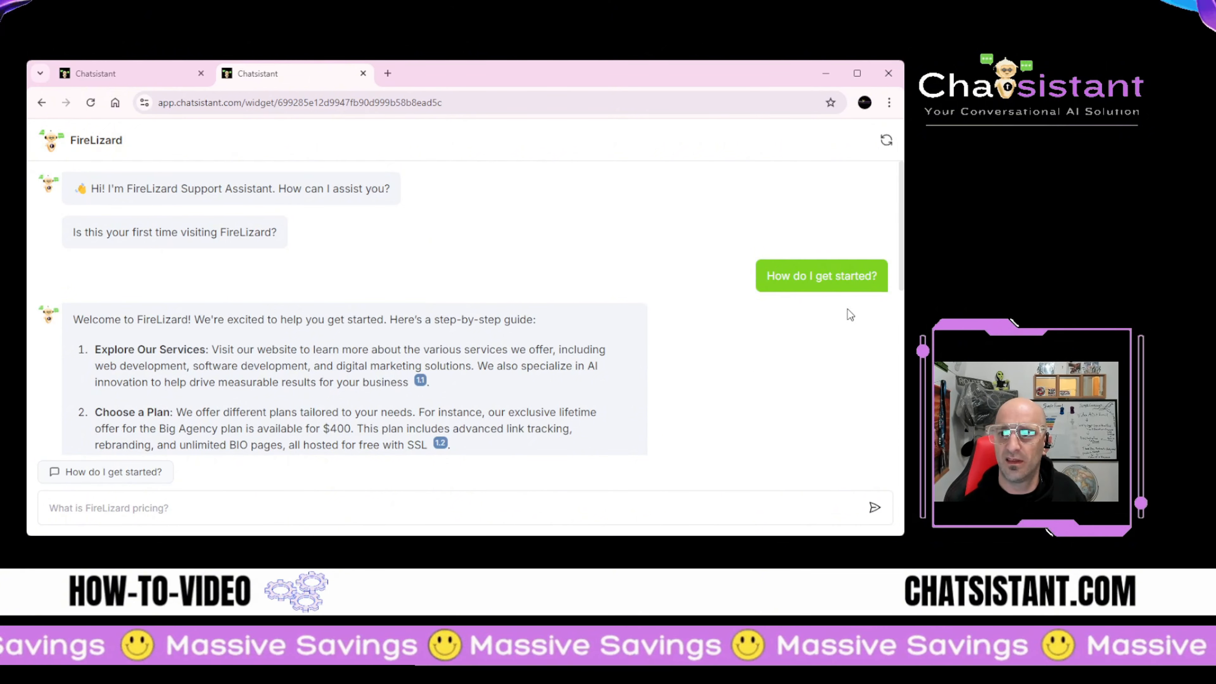
scroll(448, 380, "down", 8)
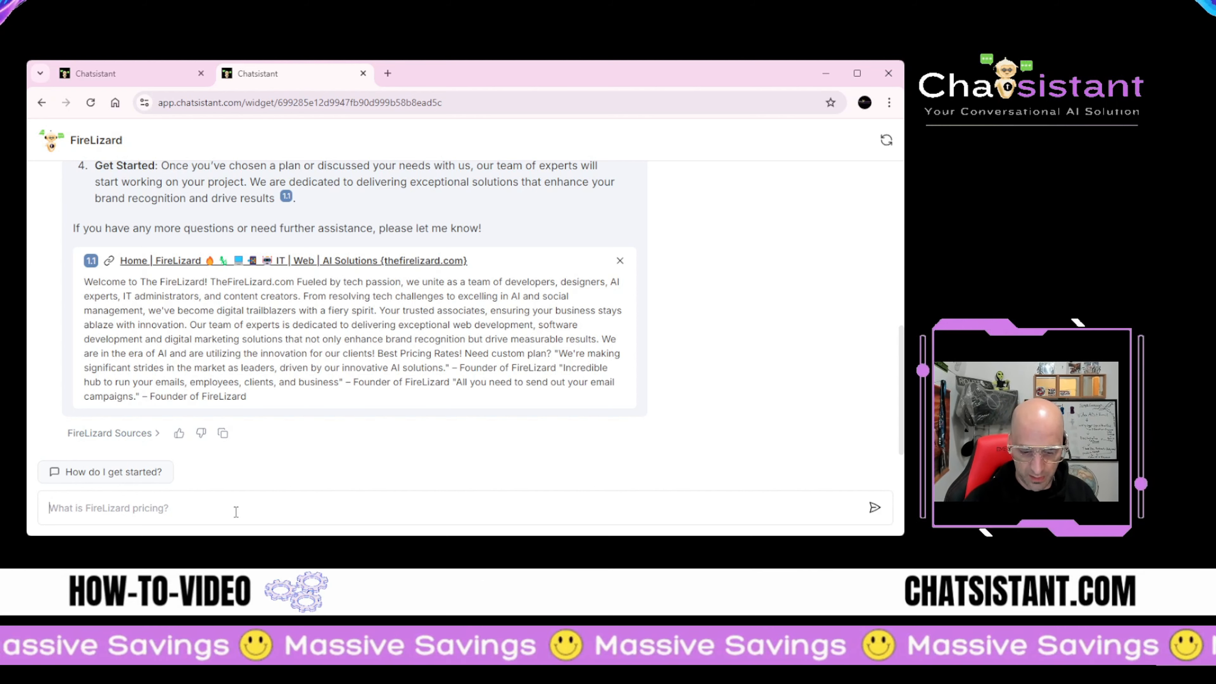
type("What is the price?")
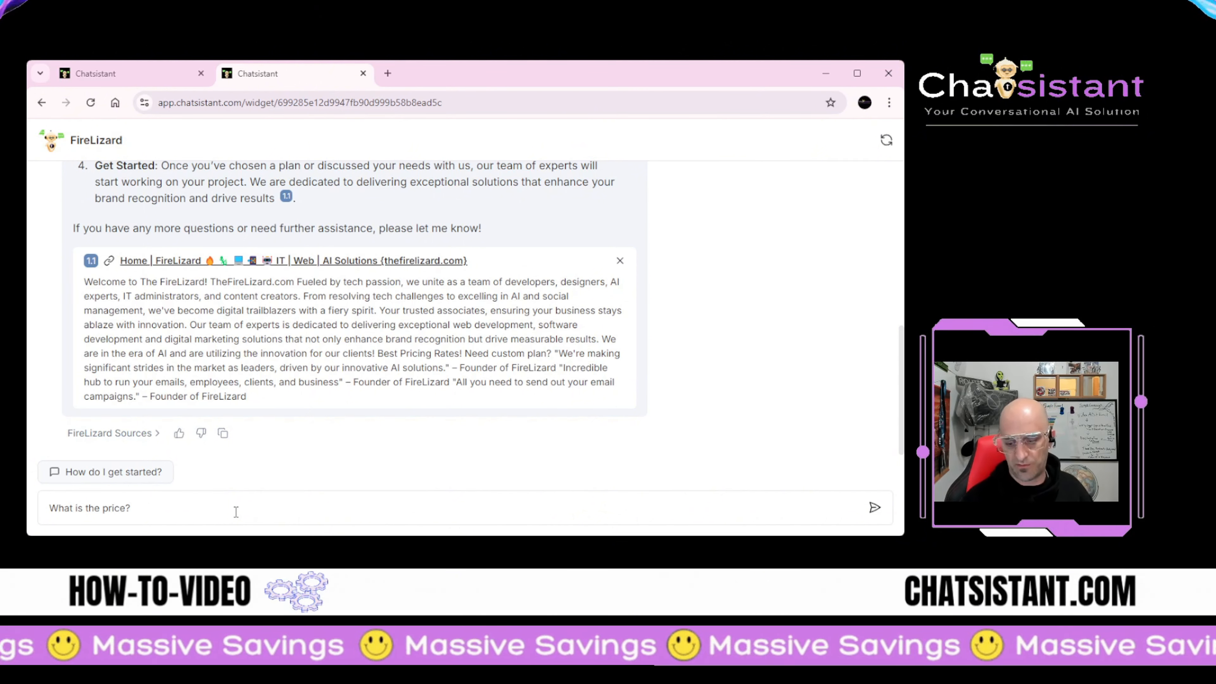
key("Return")
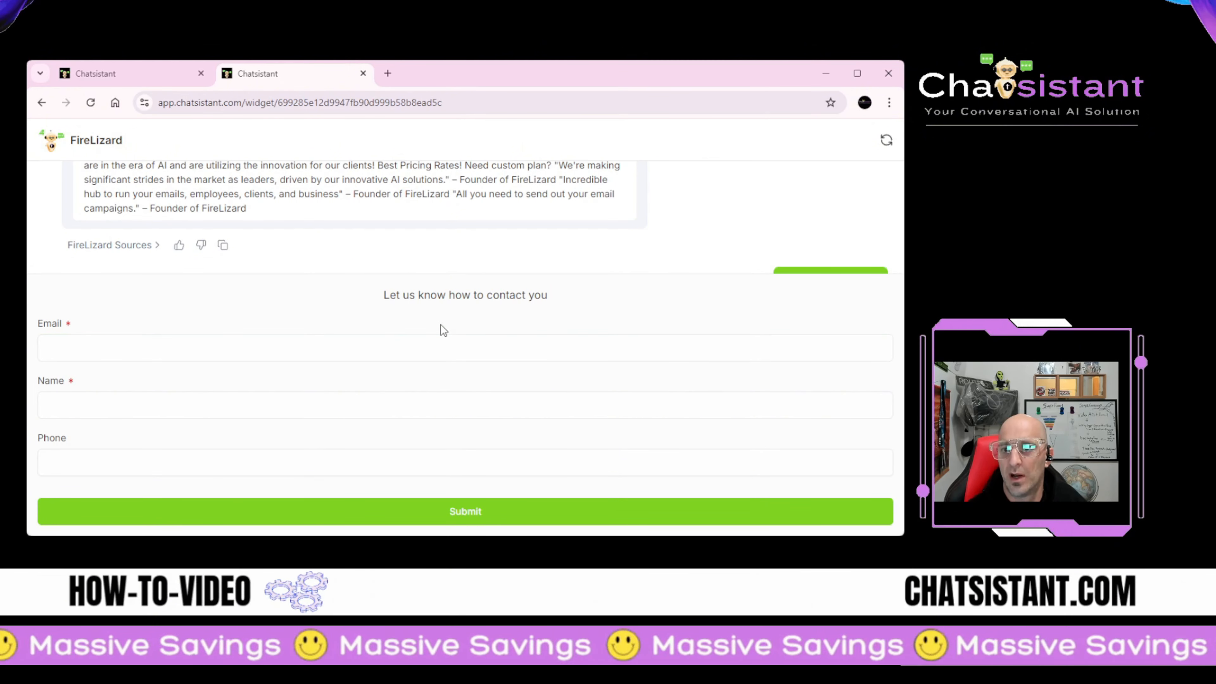
left_click(404, 353)
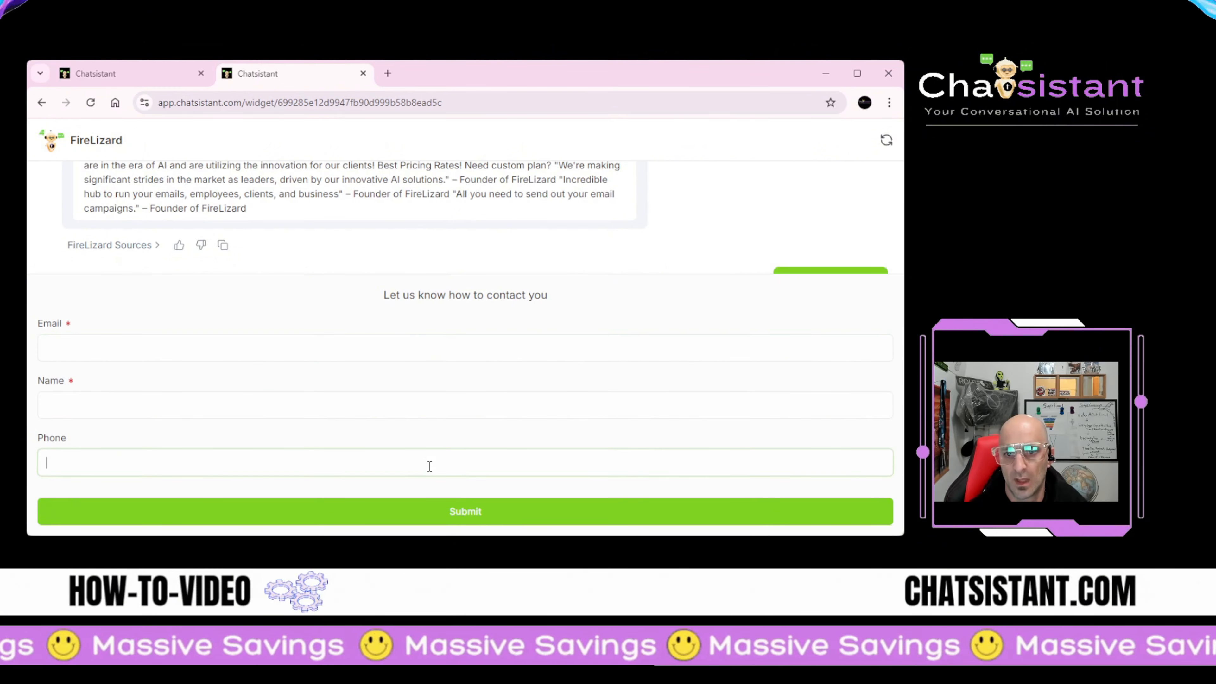
left_click(472, 515)
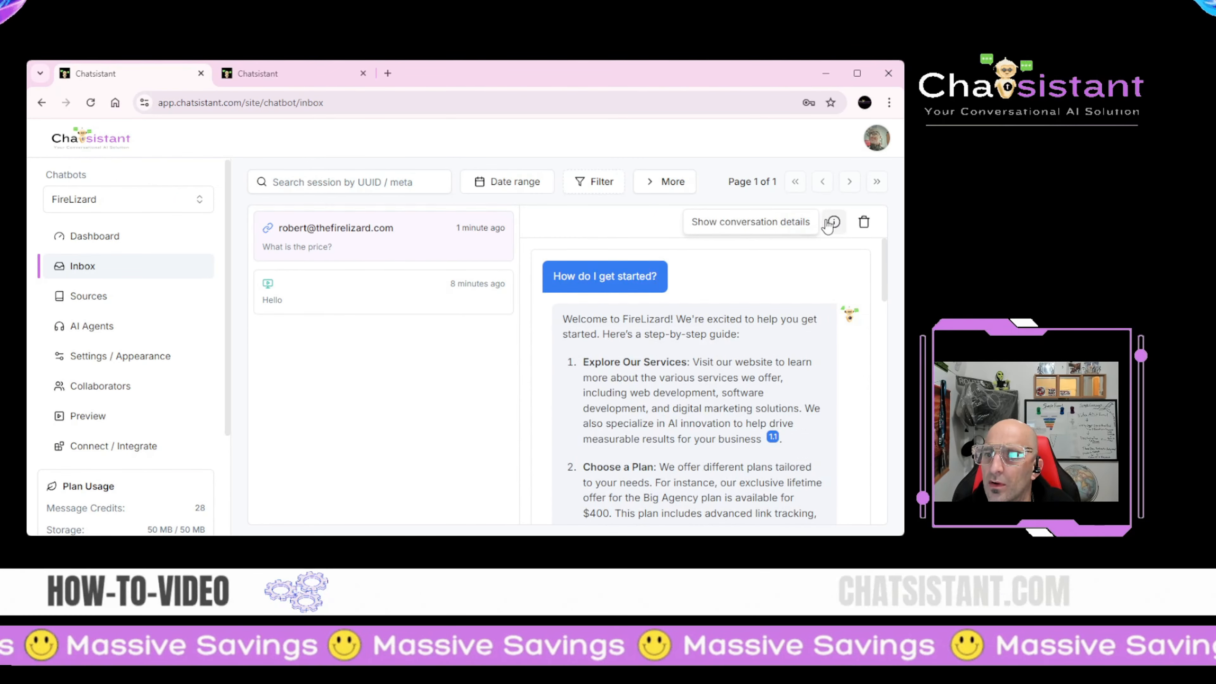
Step: Review the new conversation's properties showing the lead's captured form details
left_click(828, 225)
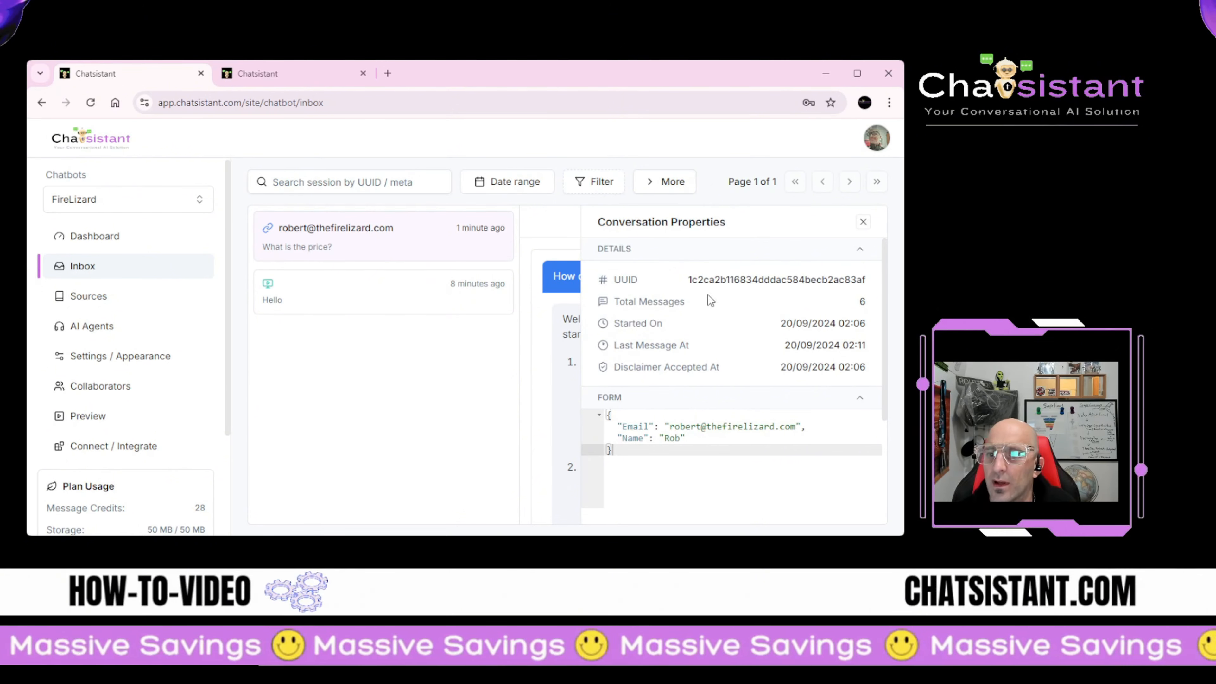
left_click(863, 223)
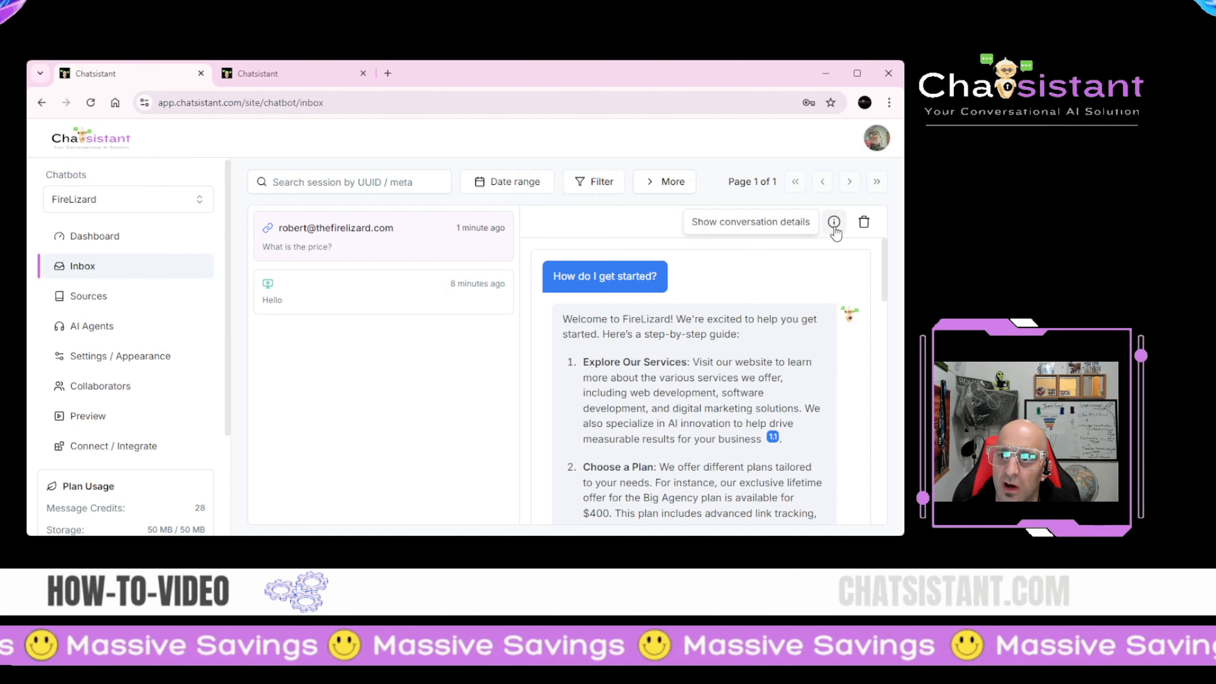
left_click(835, 223)
scroll(685, 328, "down", 2)
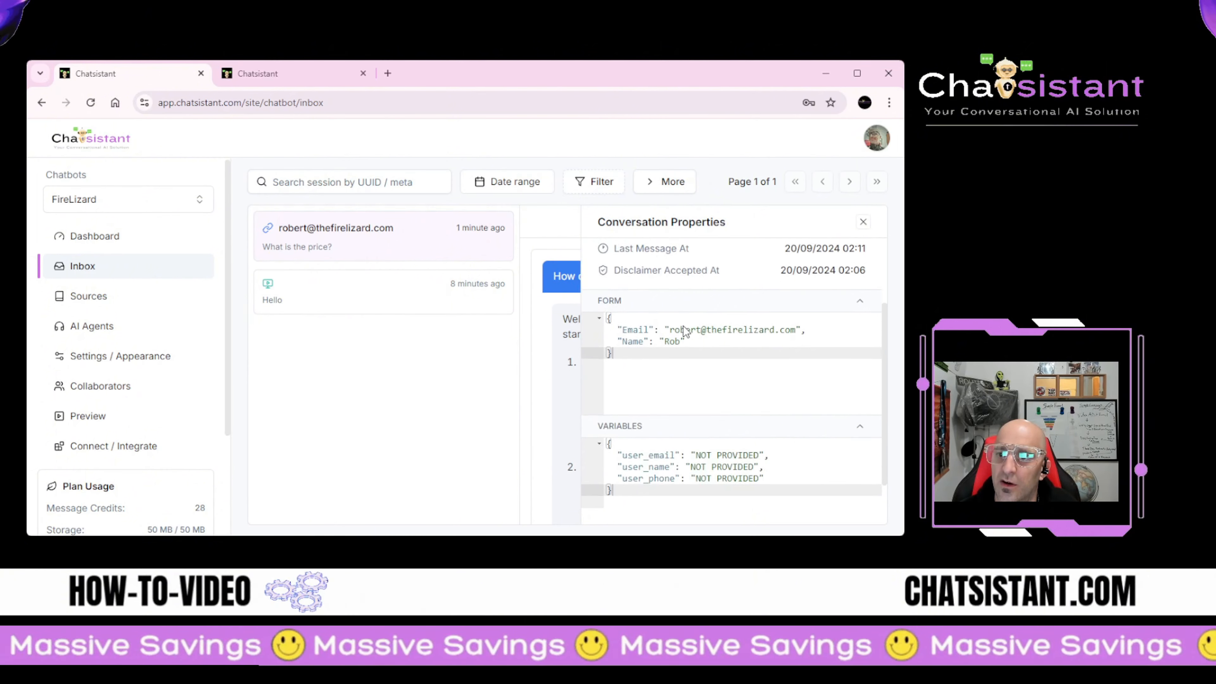
scroll(683, 326, "up", 2)
scroll(629, 379, "down", 3)
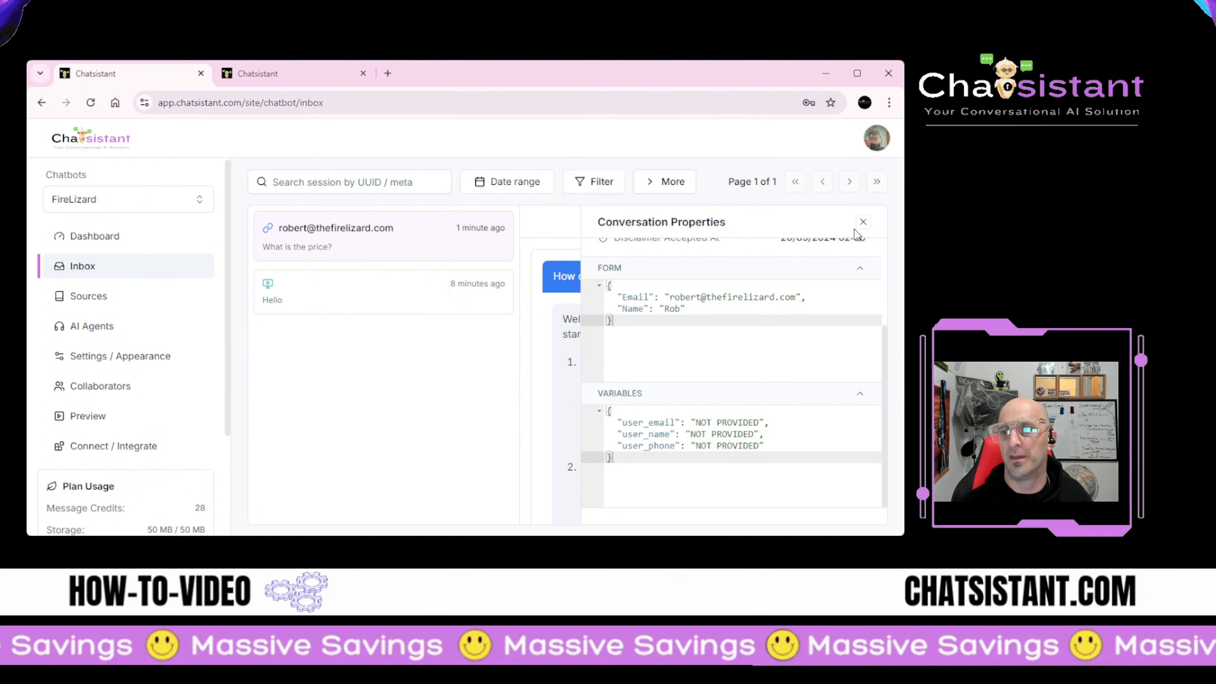
left_click(863, 223)
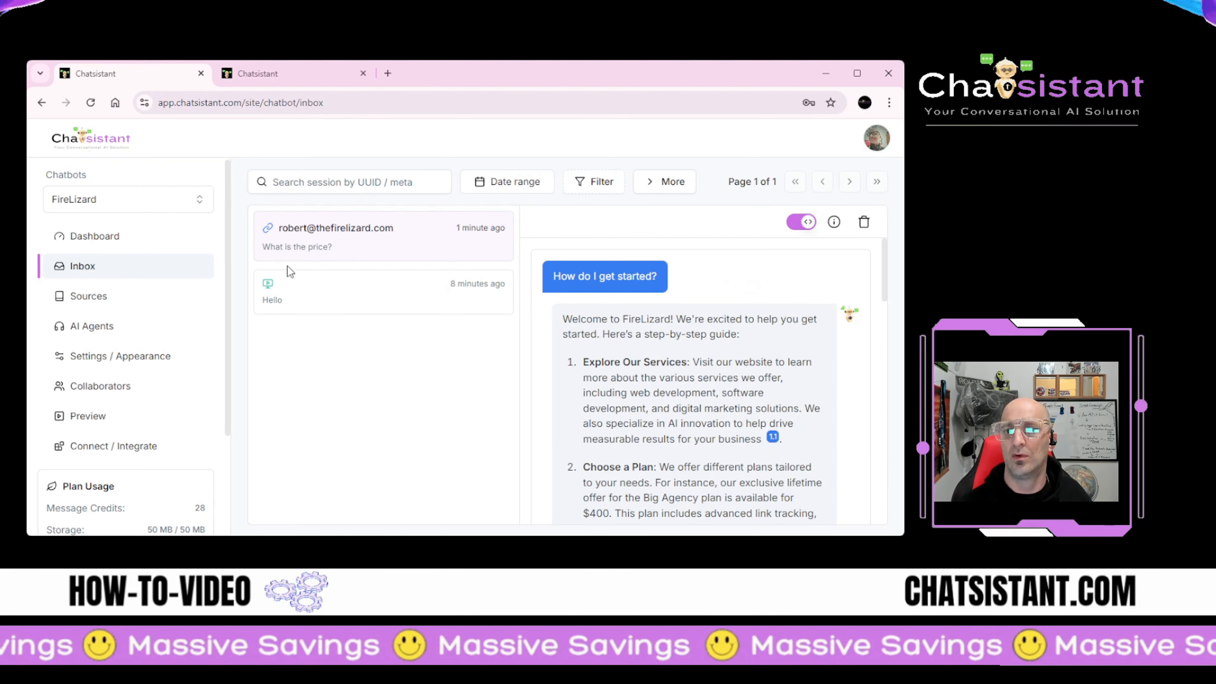
Step: Check the chatbot Preview, then go to AI Agents' Supervisor Settings
left_click(85, 416)
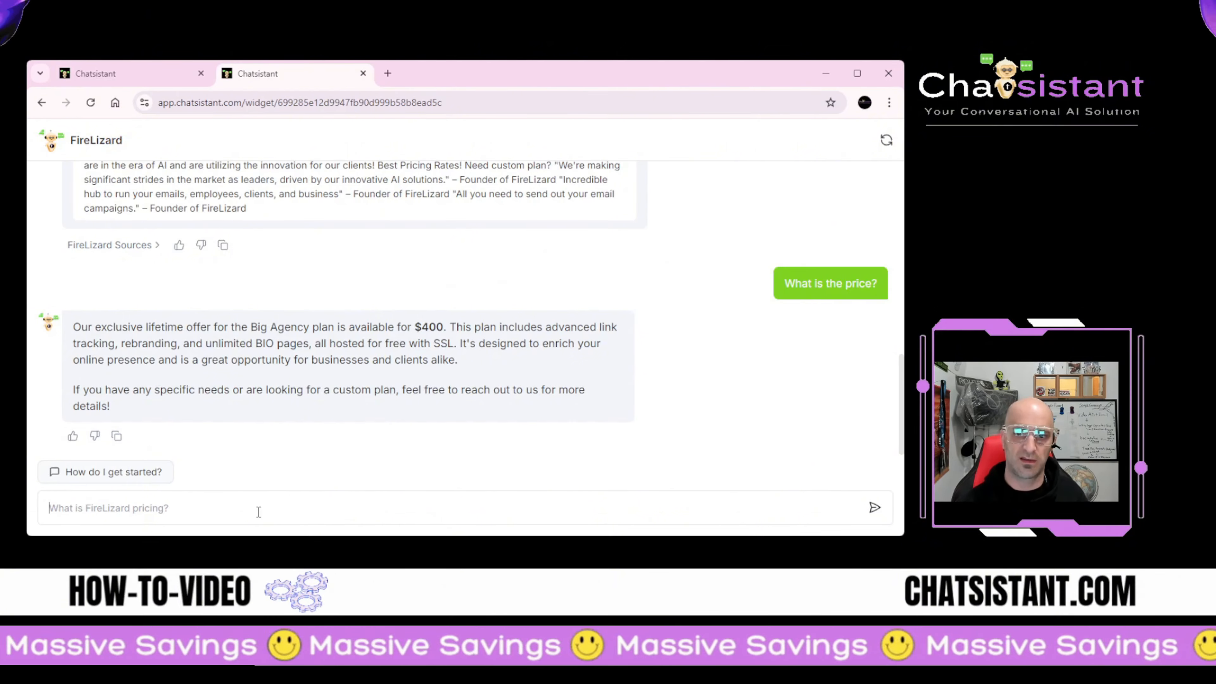
left_click(259, 511)
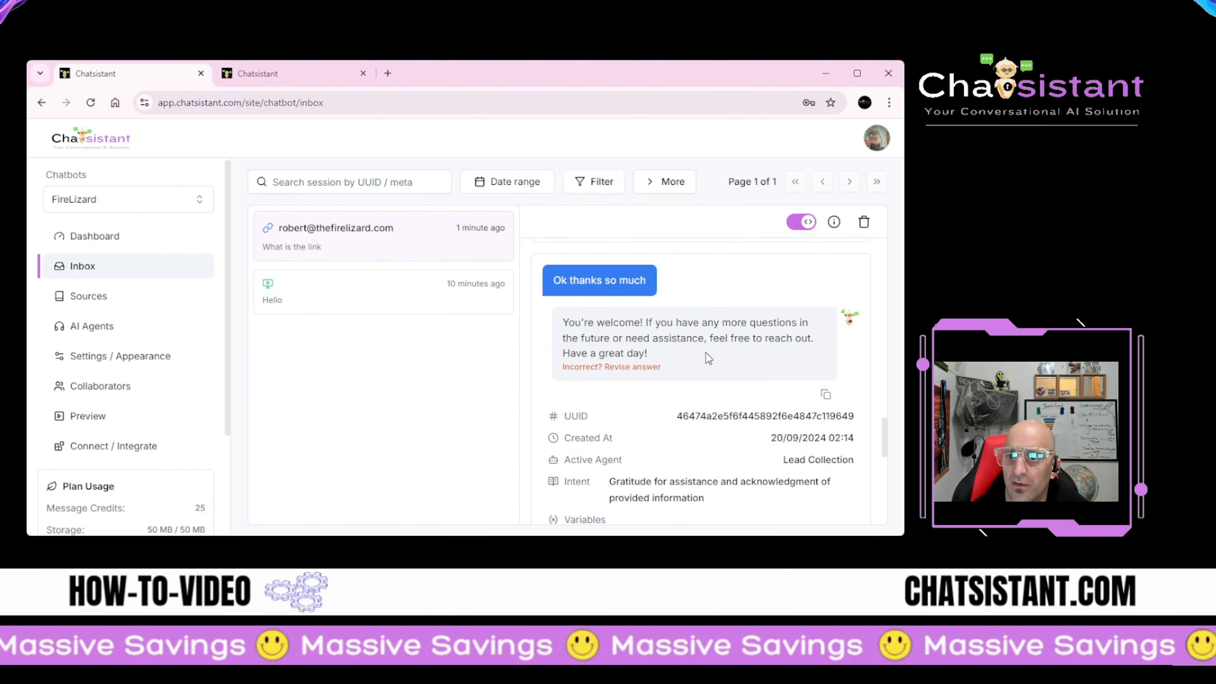
scroll(714, 374, "down", 2)
scroll(724, 415, "up", 2)
scroll(725, 415, "up", 1)
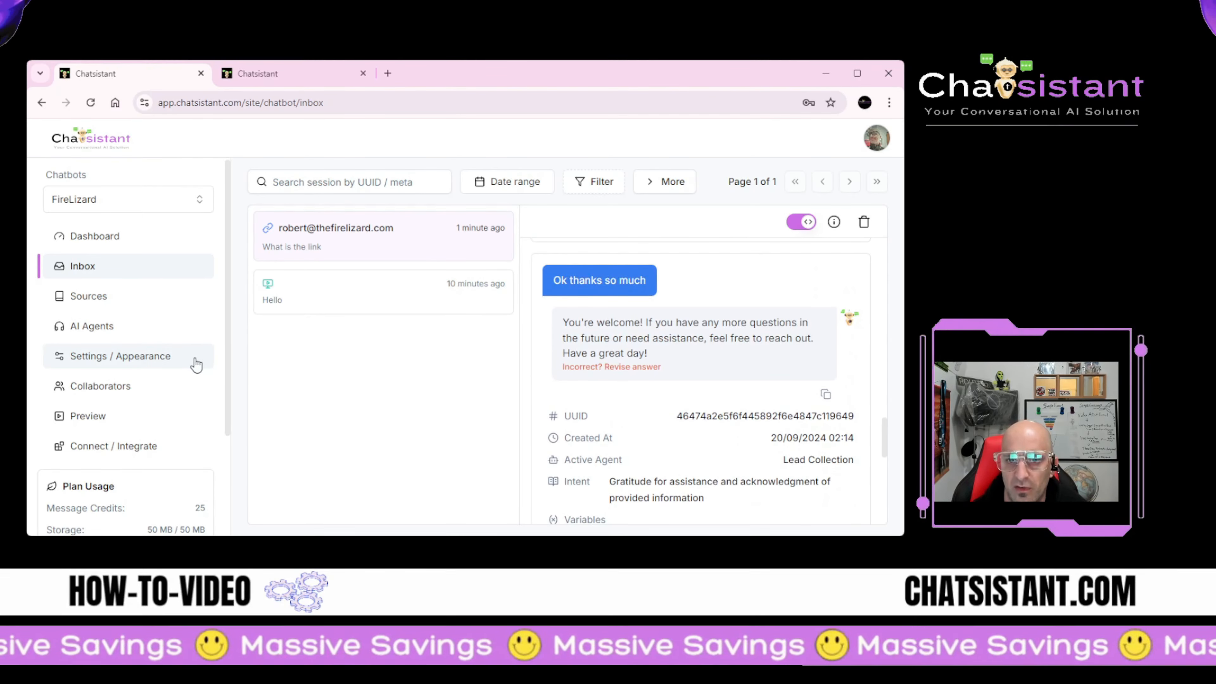
left_click(124, 327)
left_click(246, 352)
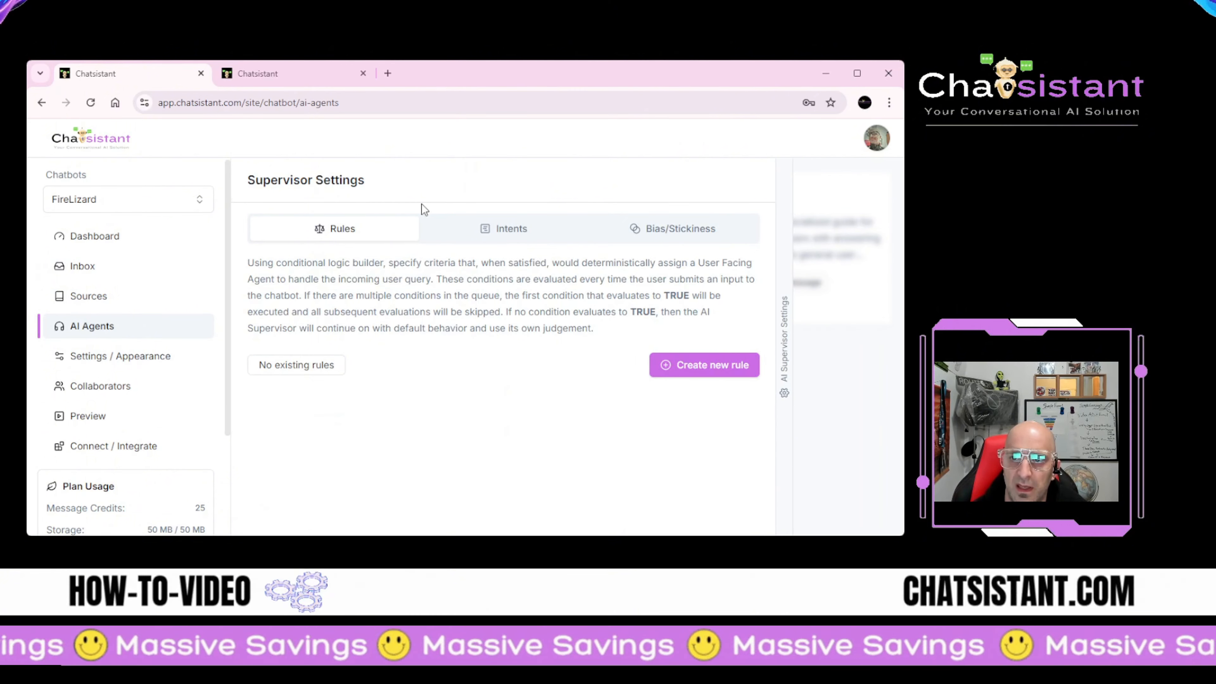
Step: View the supervisor intents for the Lead Collection and General Q&A agents
left_click(551, 240)
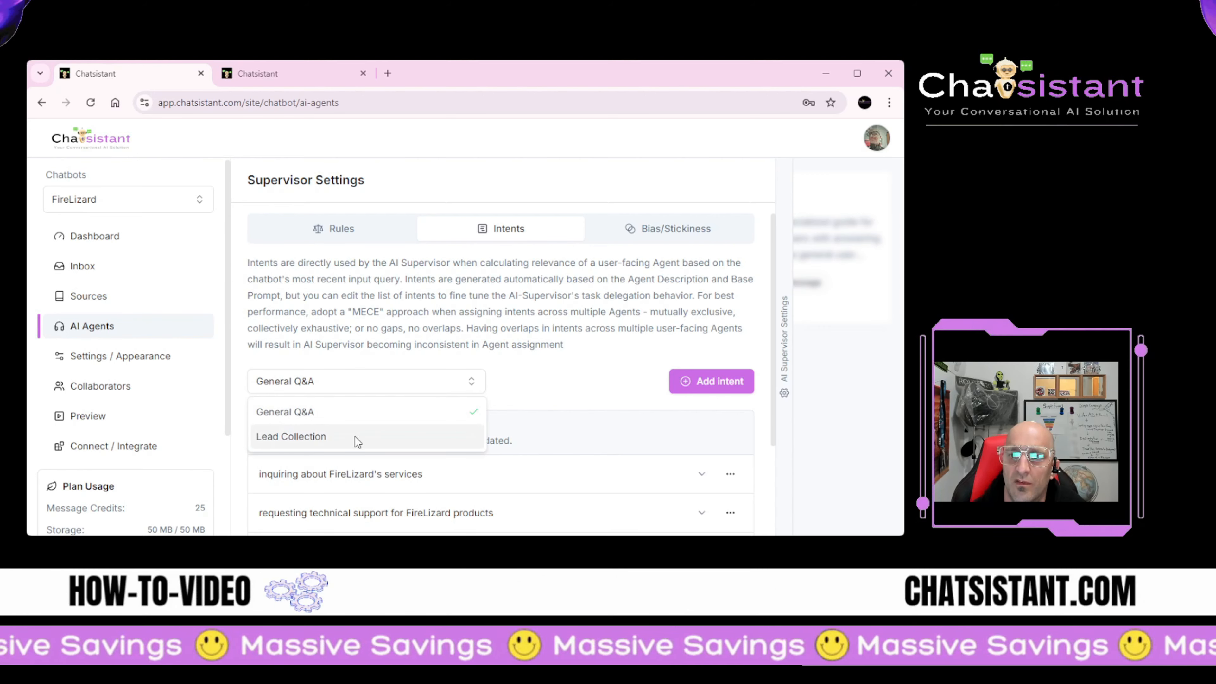
left_click(356, 437)
scroll(421, 440, "down", 2)
scroll(422, 440, "up", 2)
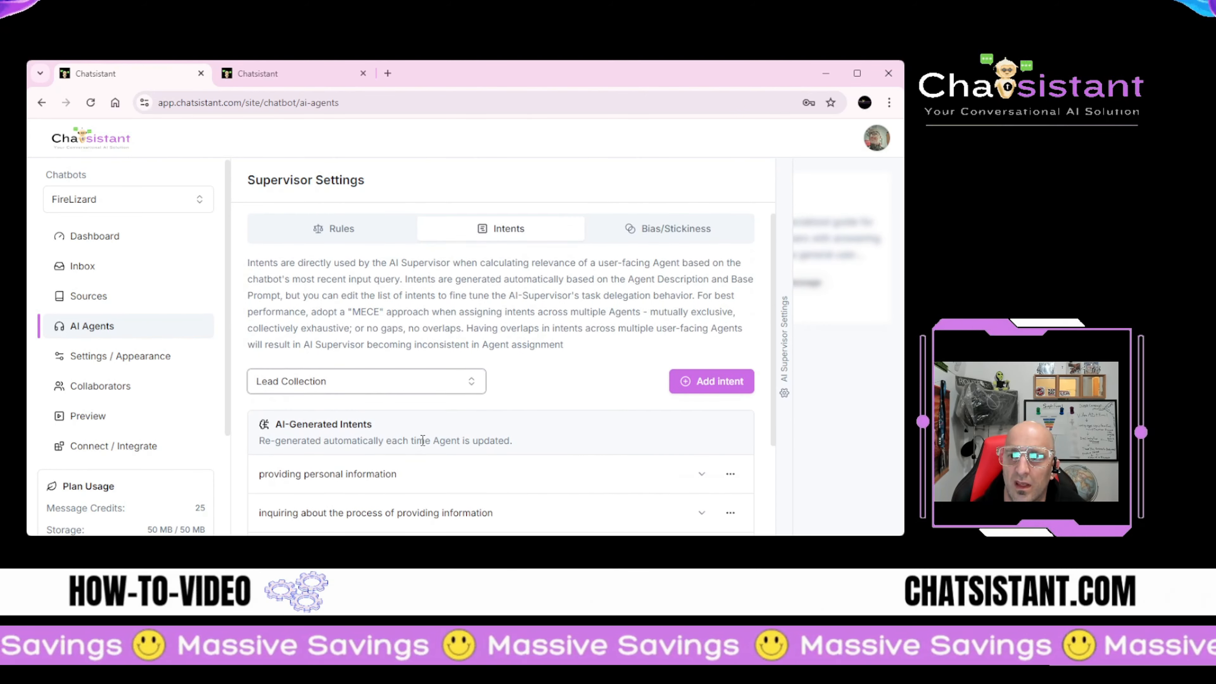
left_click(394, 381)
left_click(369, 411)
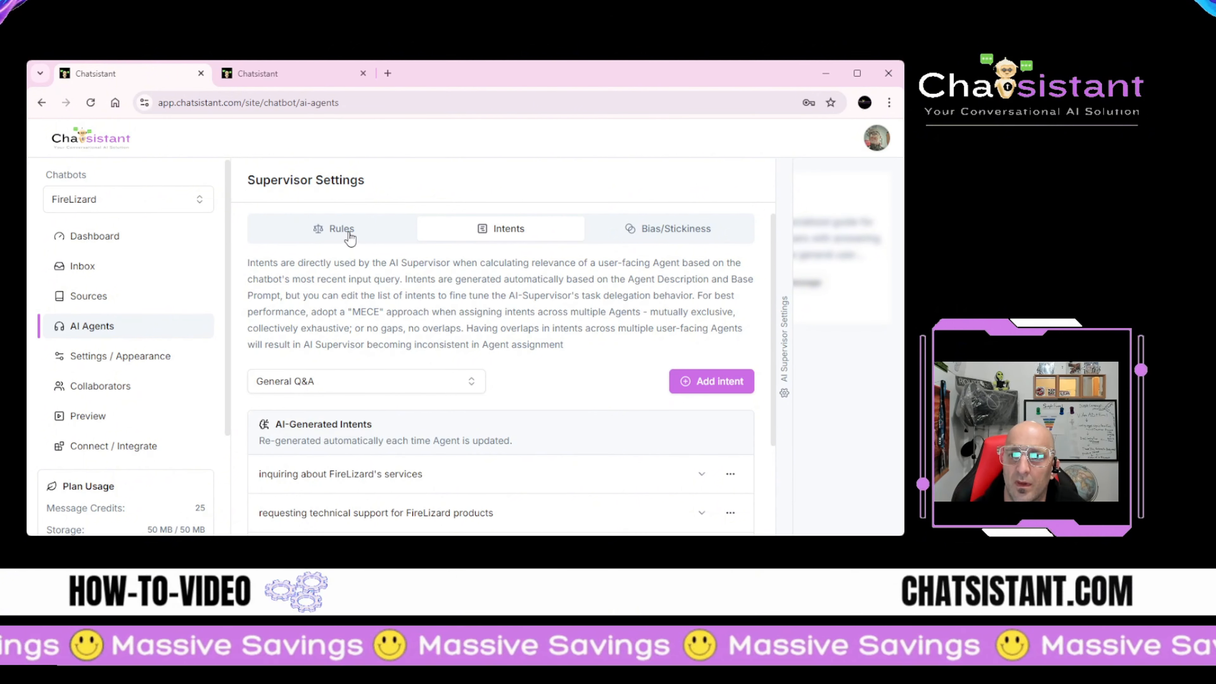
Step: Create a disabled rule assigning General Q&A when queries equal 1, then return to Intents
left_click(340, 229)
left_click(700, 366)
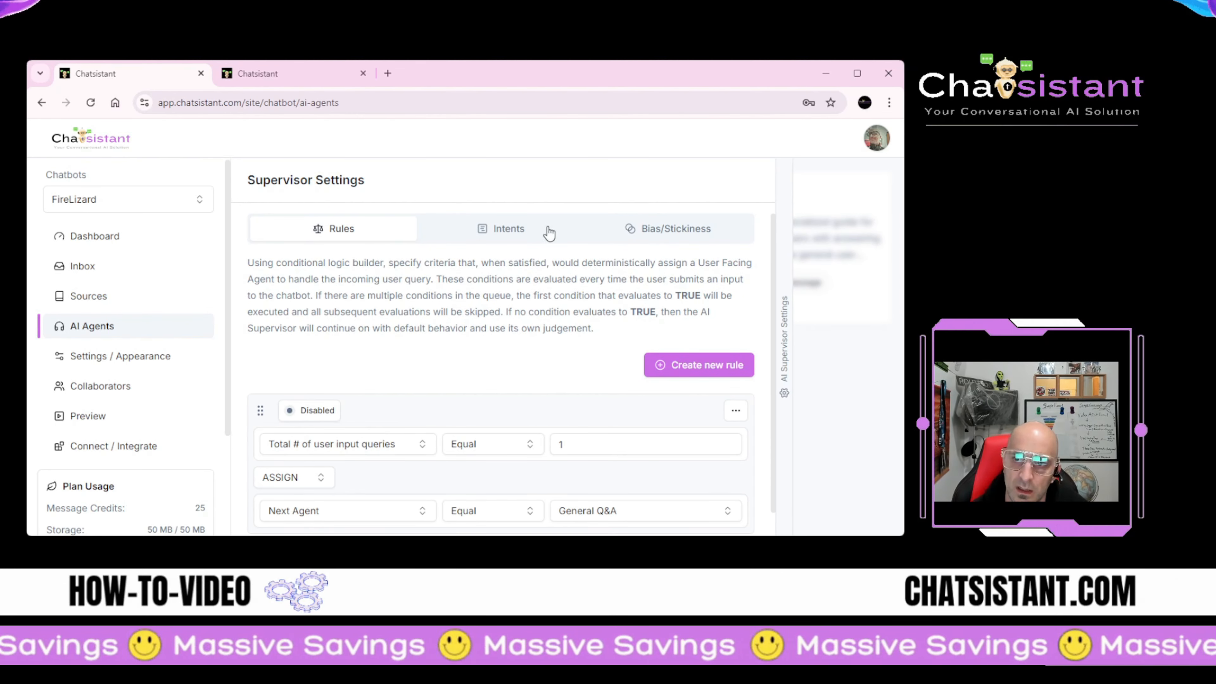
left_click(542, 239)
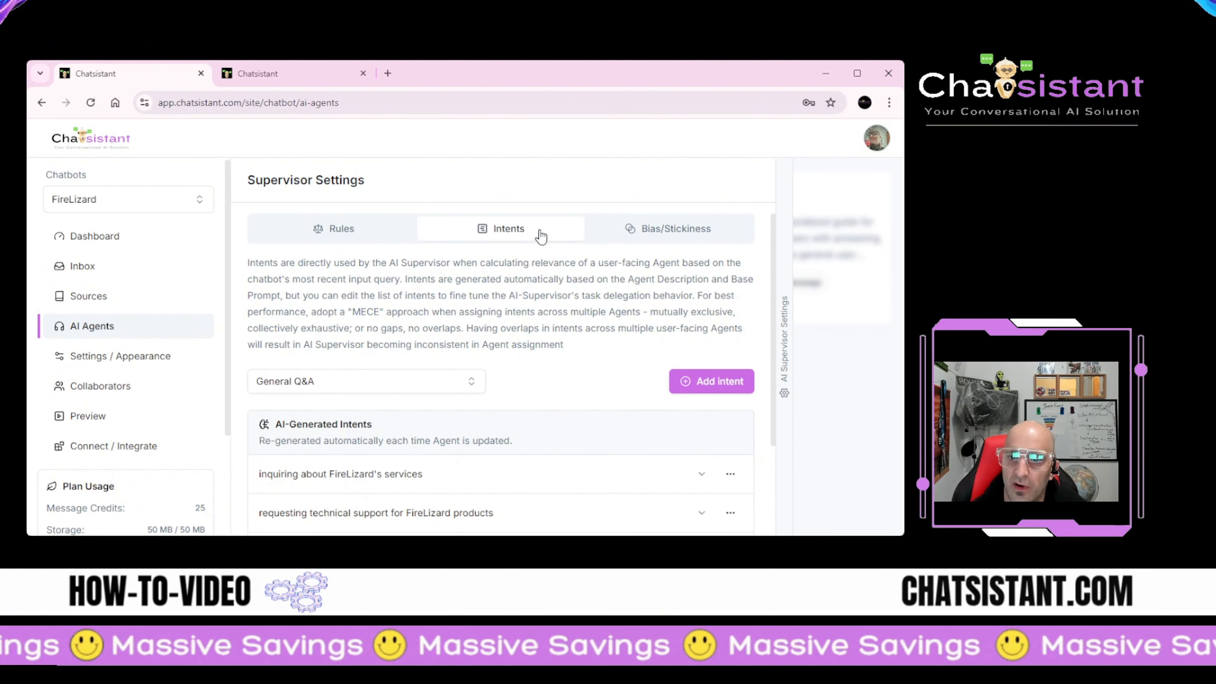
Step: Compare bias and stickiness settings for the Lead Collection and General Q&A agents
left_click(637, 235)
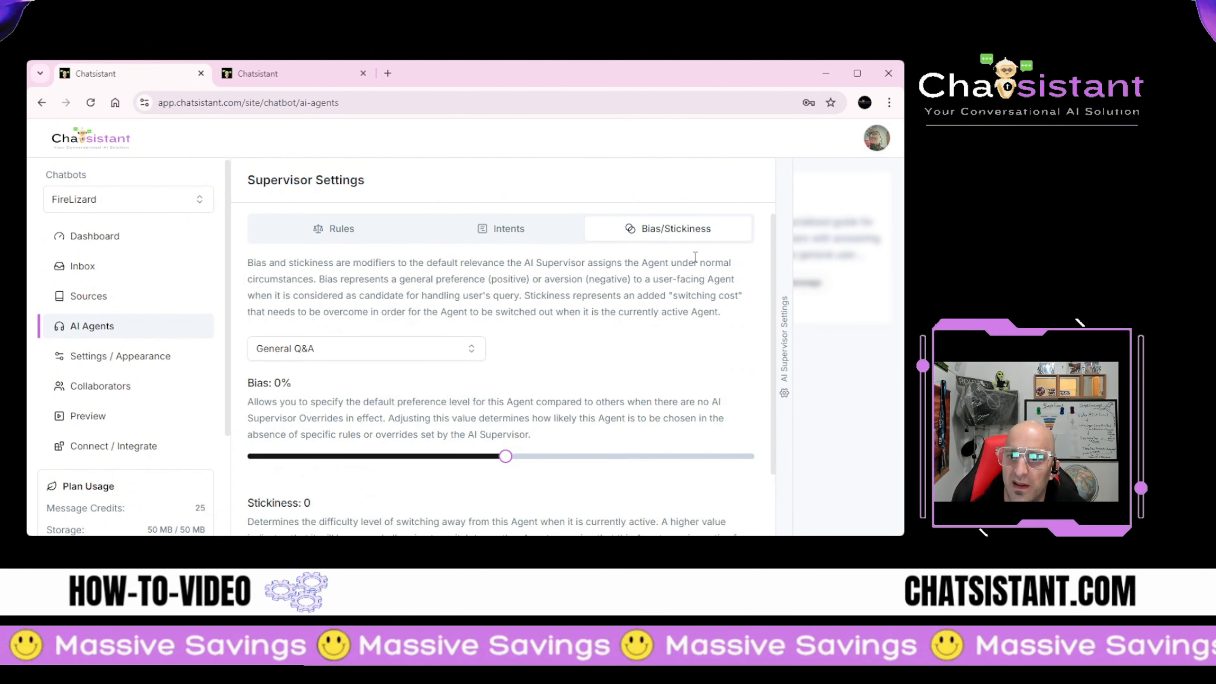
left_click(438, 352)
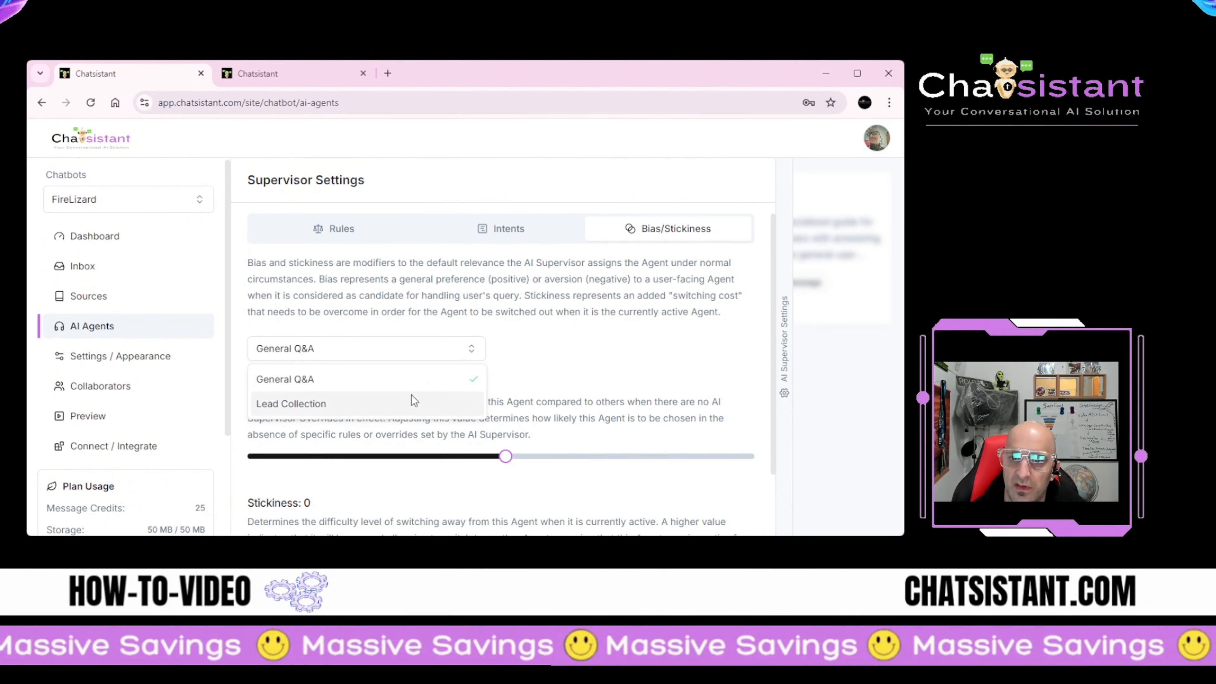
left_click(398, 403)
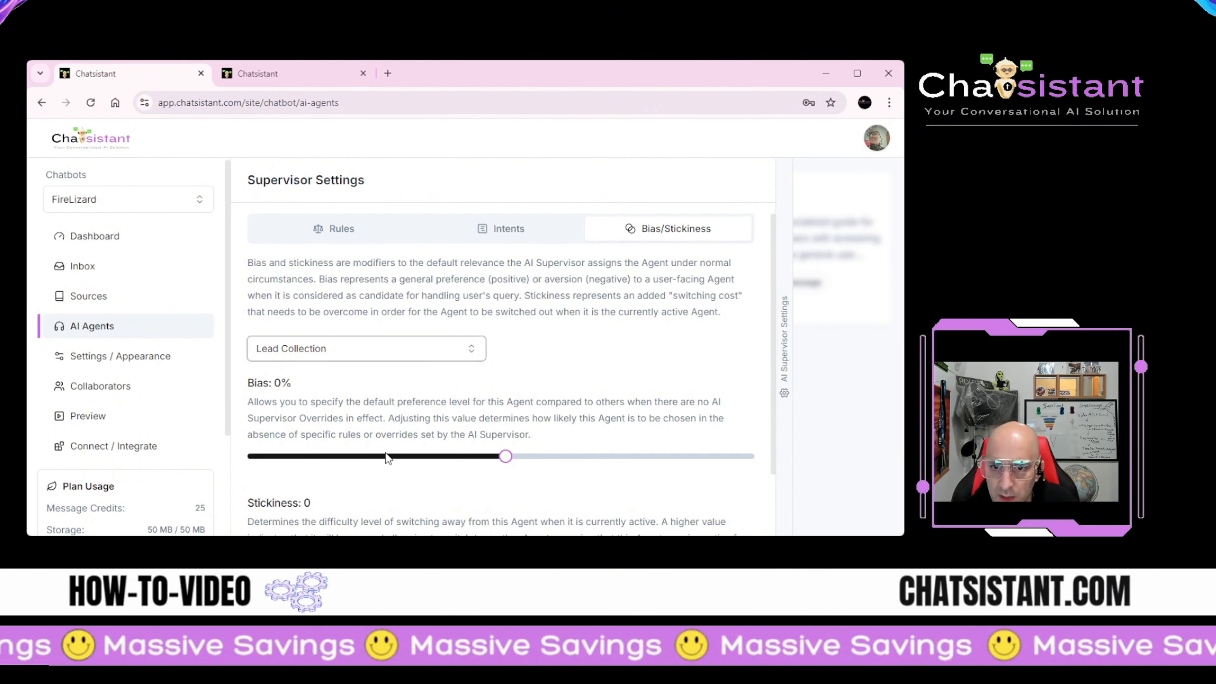
scroll(535, 421, "down", 2)
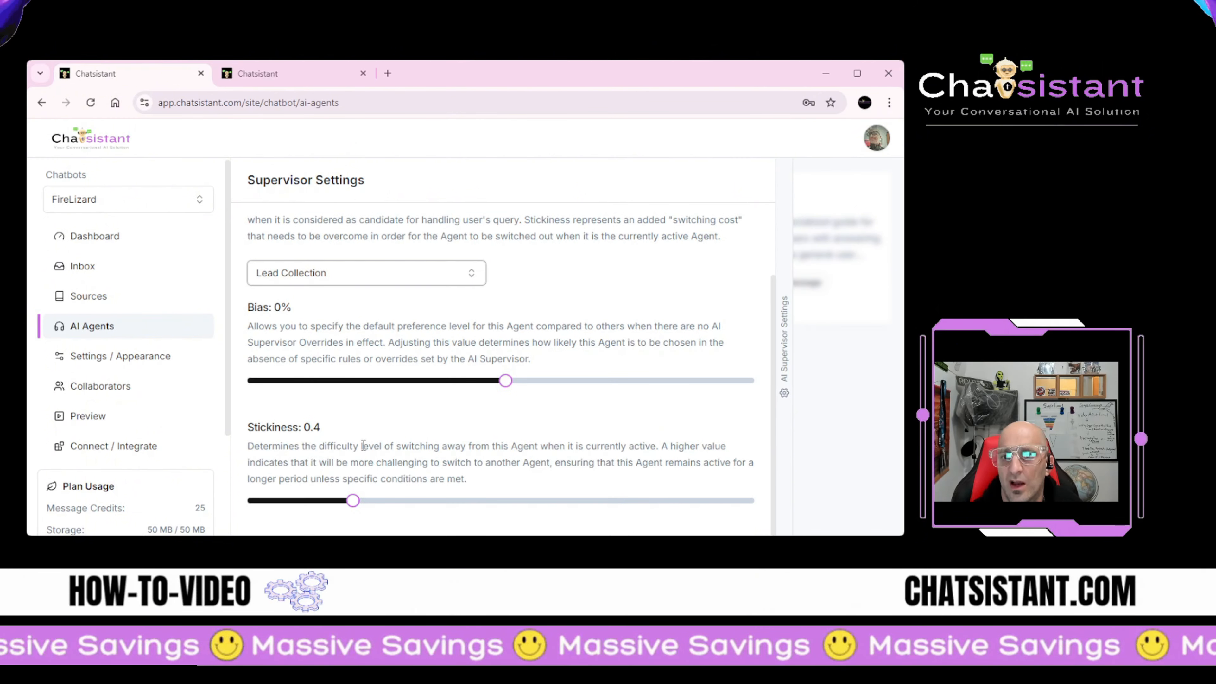
left_click(476, 275)
left_click(435, 309)
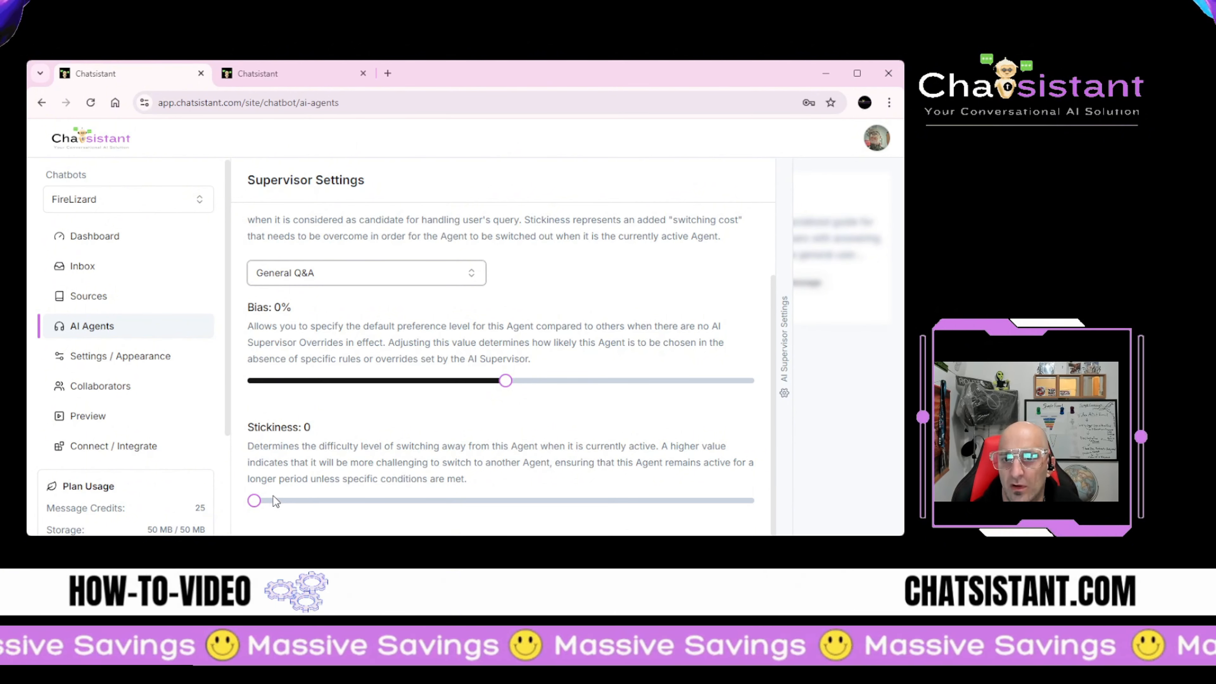
Step: Recheck Lead Collection's bias and stickiness, then return to the list of all chatbots
left_click(422, 279)
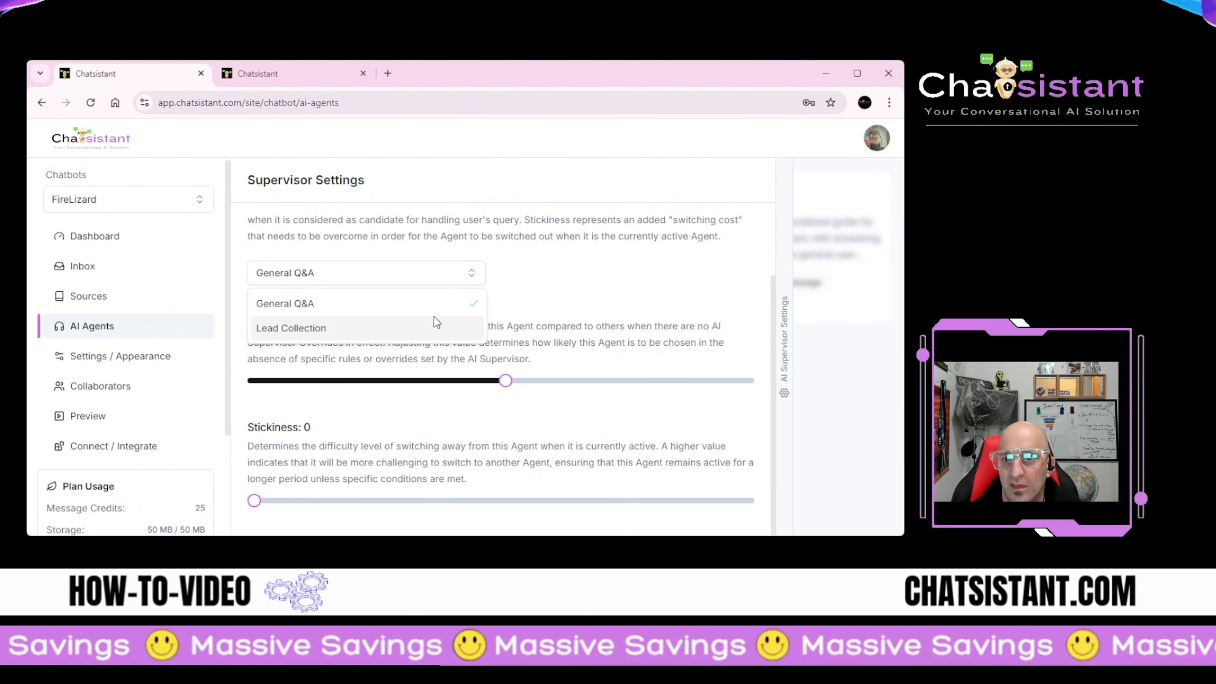
left_click(429, 325)
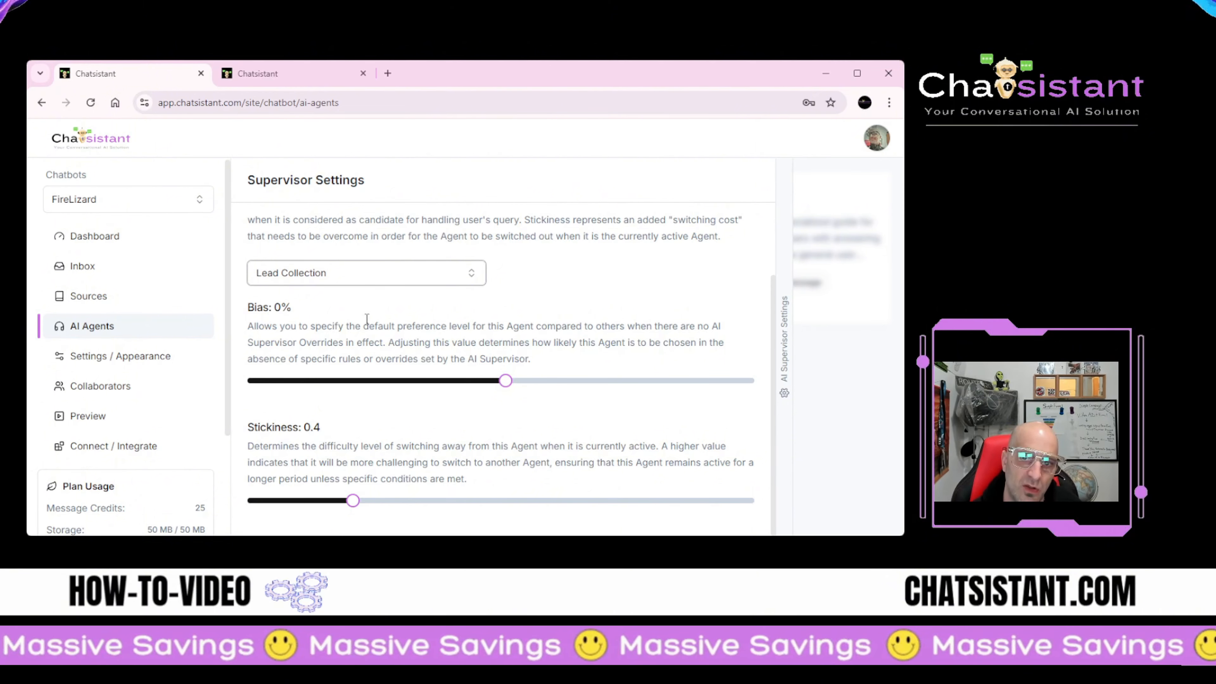
scroll(358, 440, "up", 2)
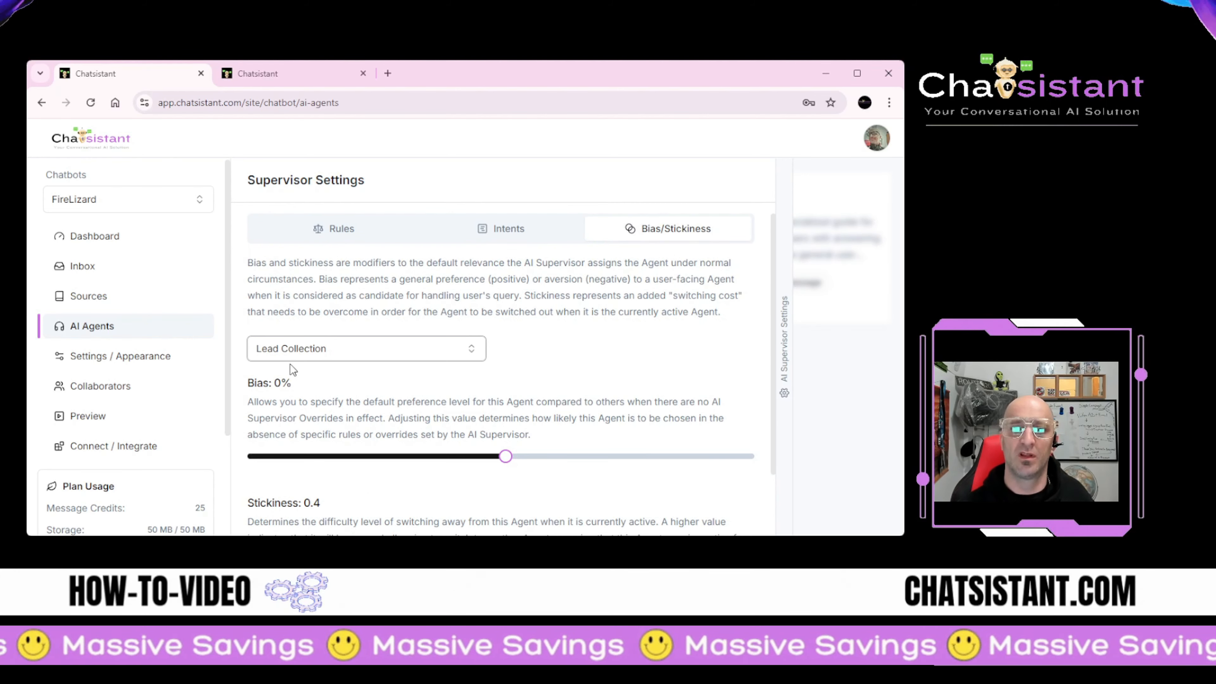
scroll(402, 357, "down", 2)
scroll(179, 425, "down", 3)
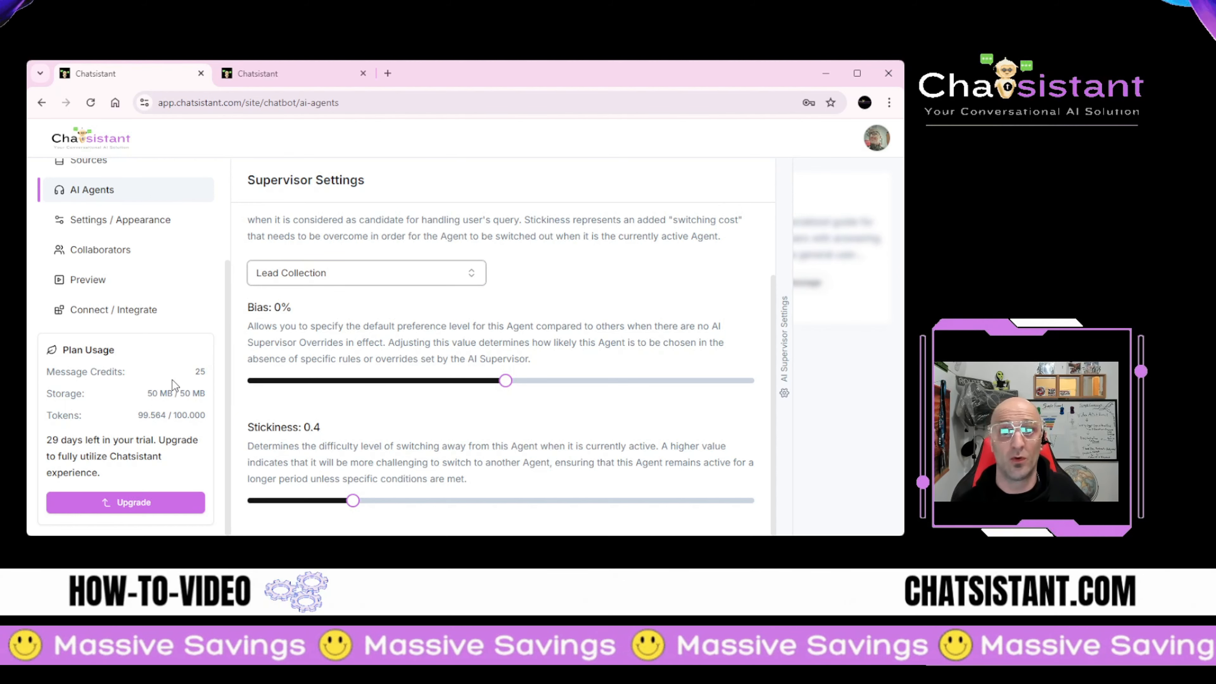
scroll(172, 380, "up", 3)
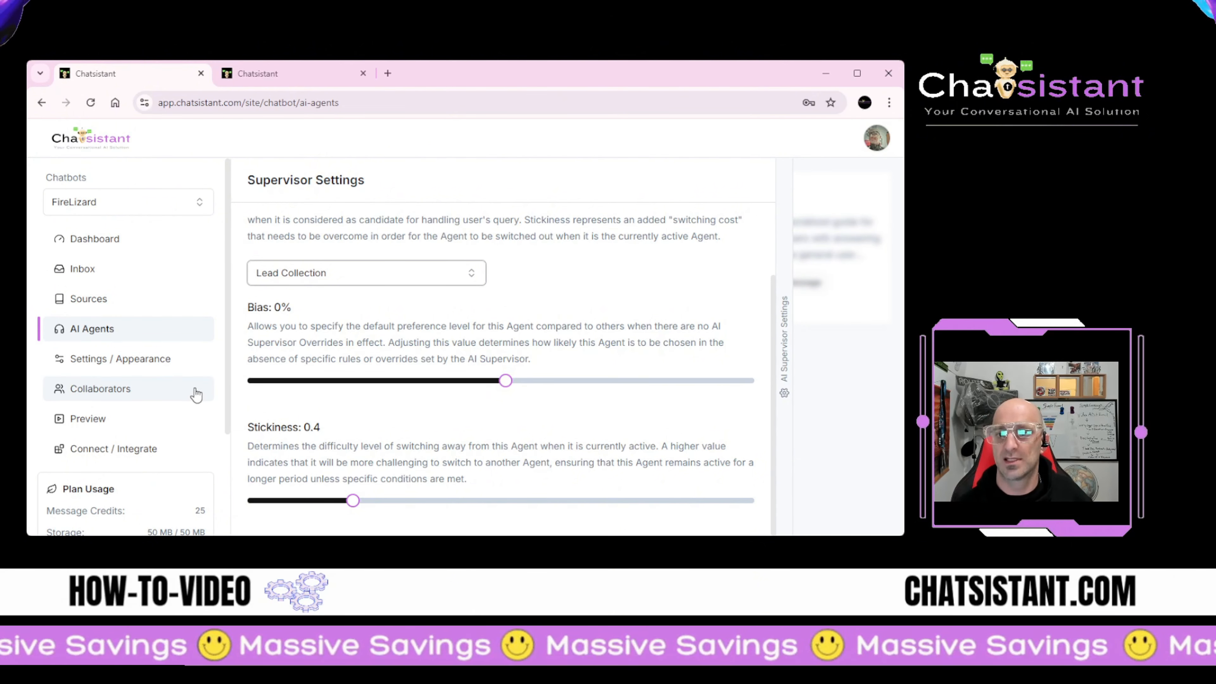
scroll(196, 395, "down", 3)
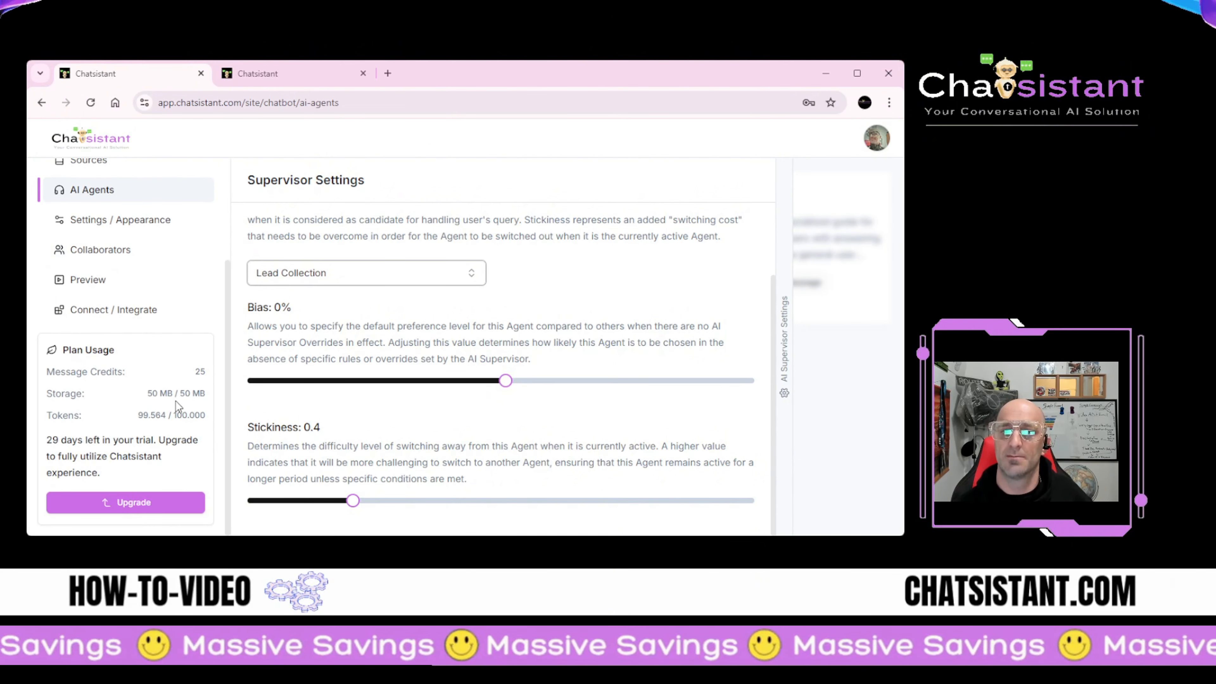
scroll(176, 401, "up", 3)
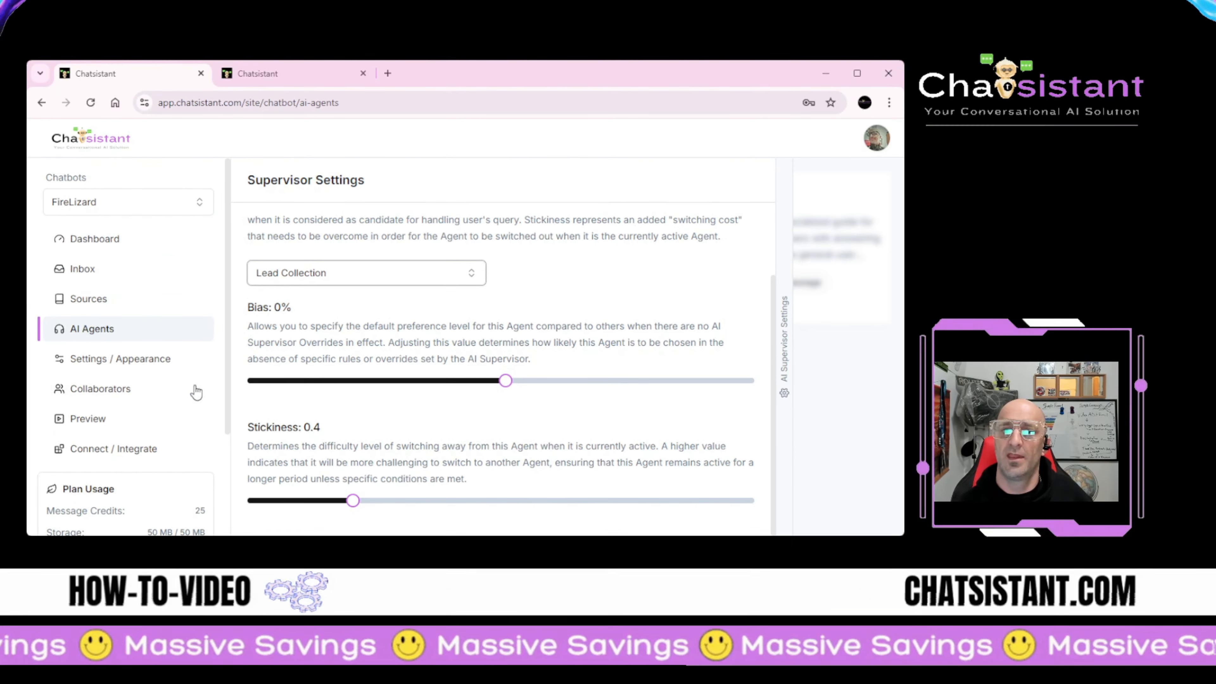
left_click(120, 202)
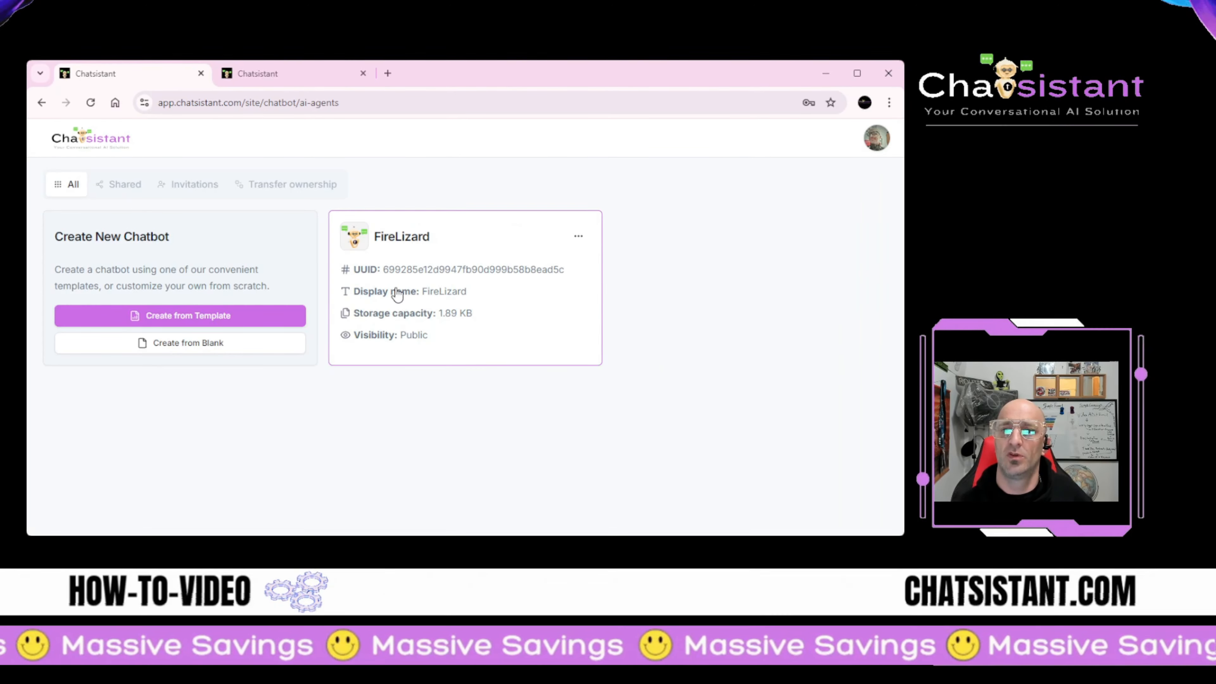
left_click(210, 349)
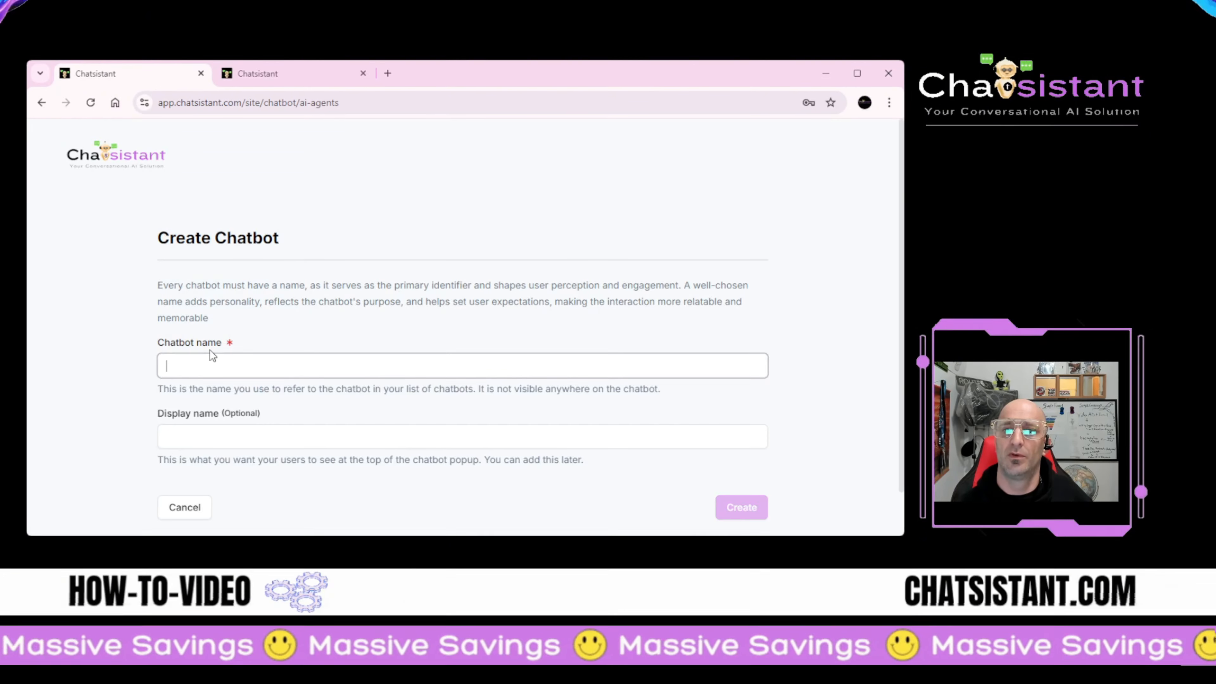
left_click(192, 456)
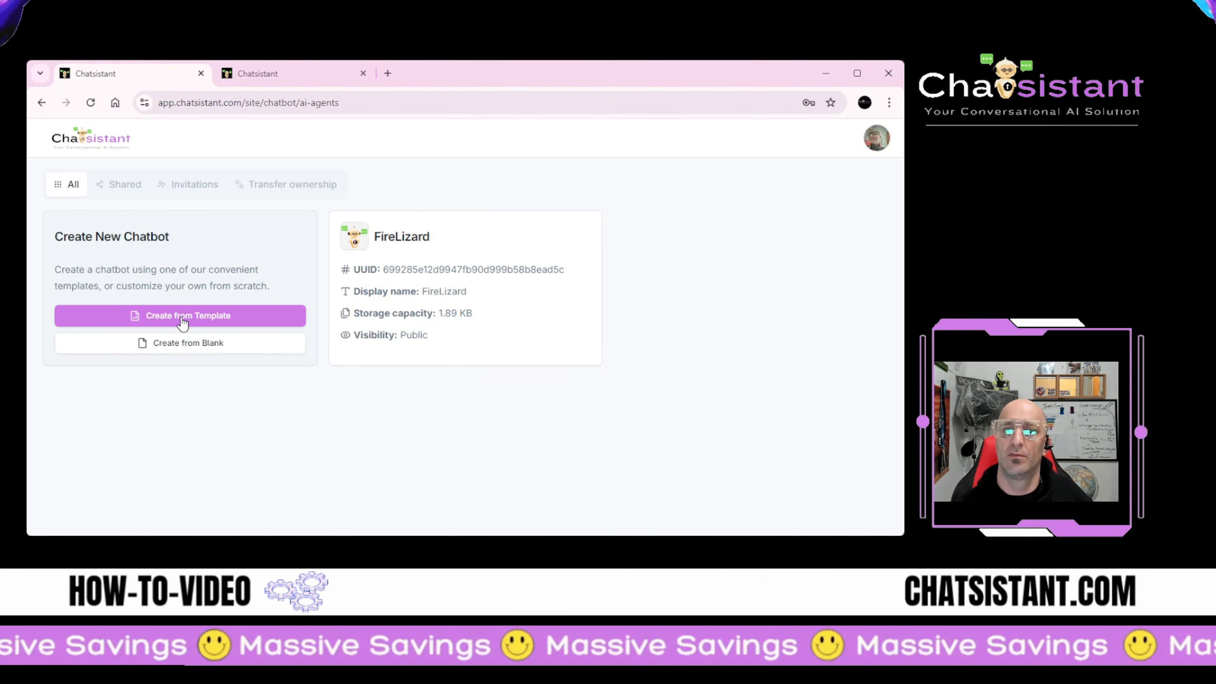
left_click(184, 319)
left_click(184, 455)
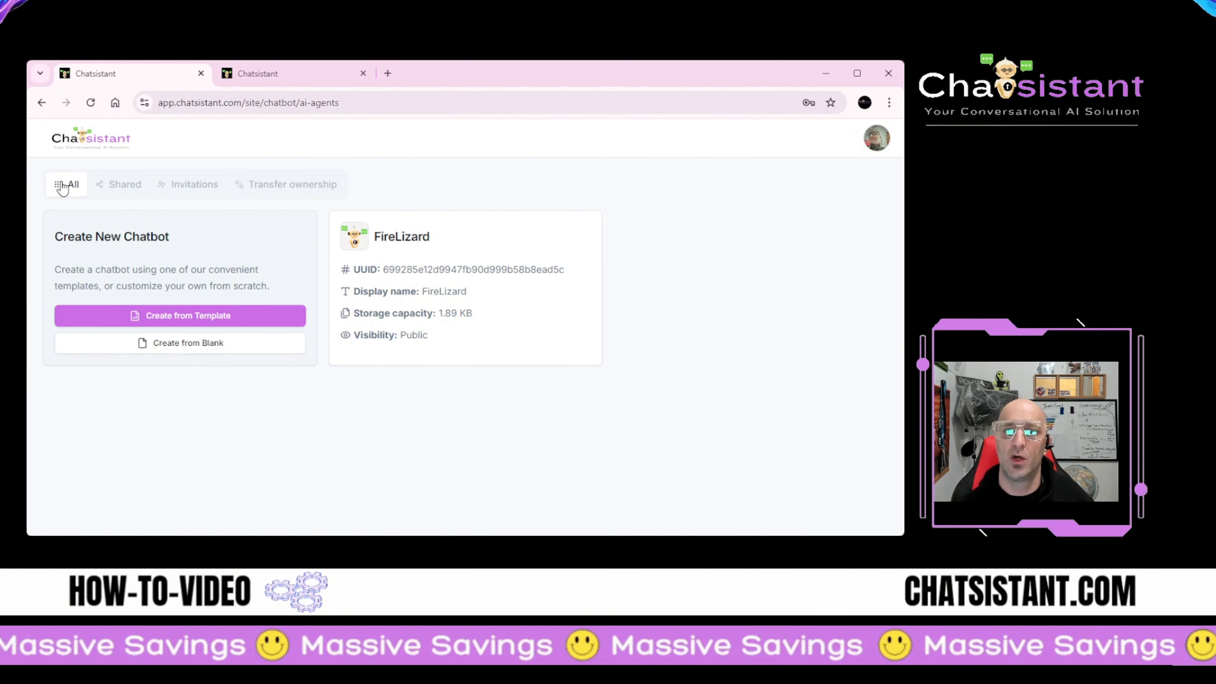
left_click(41, 106)
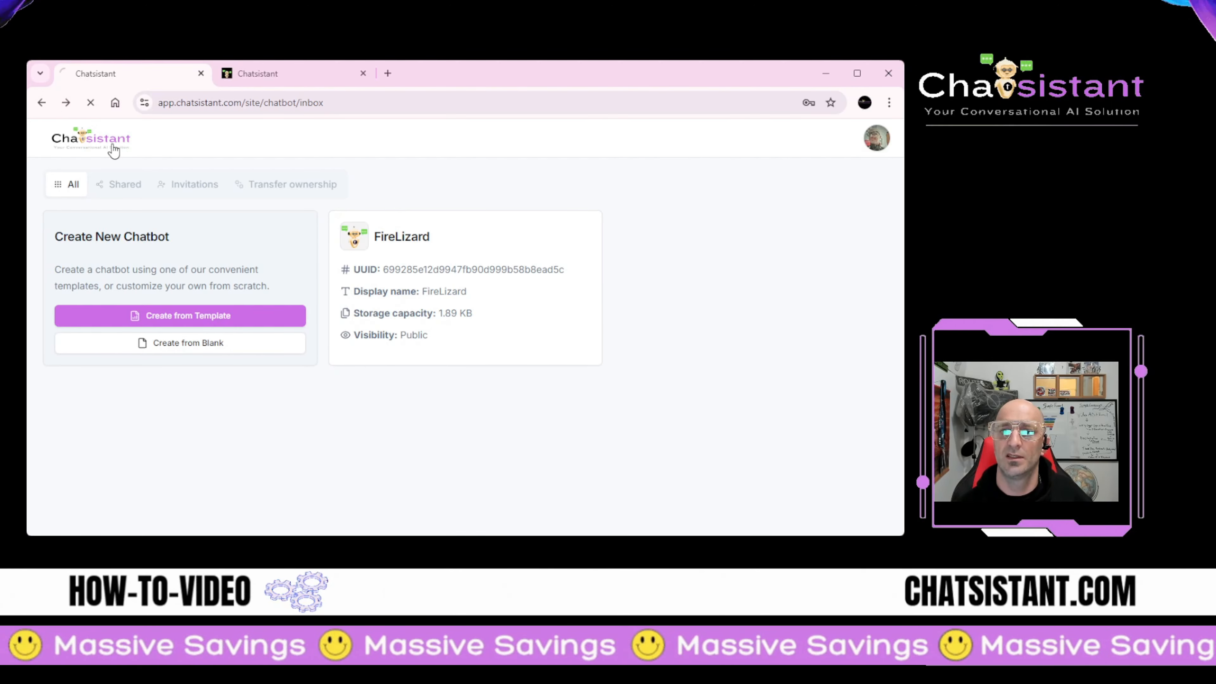
Step: Go to FireLizard's Connect / Integrate page and show the Link share dialog with its public link
left_click(106, 67)
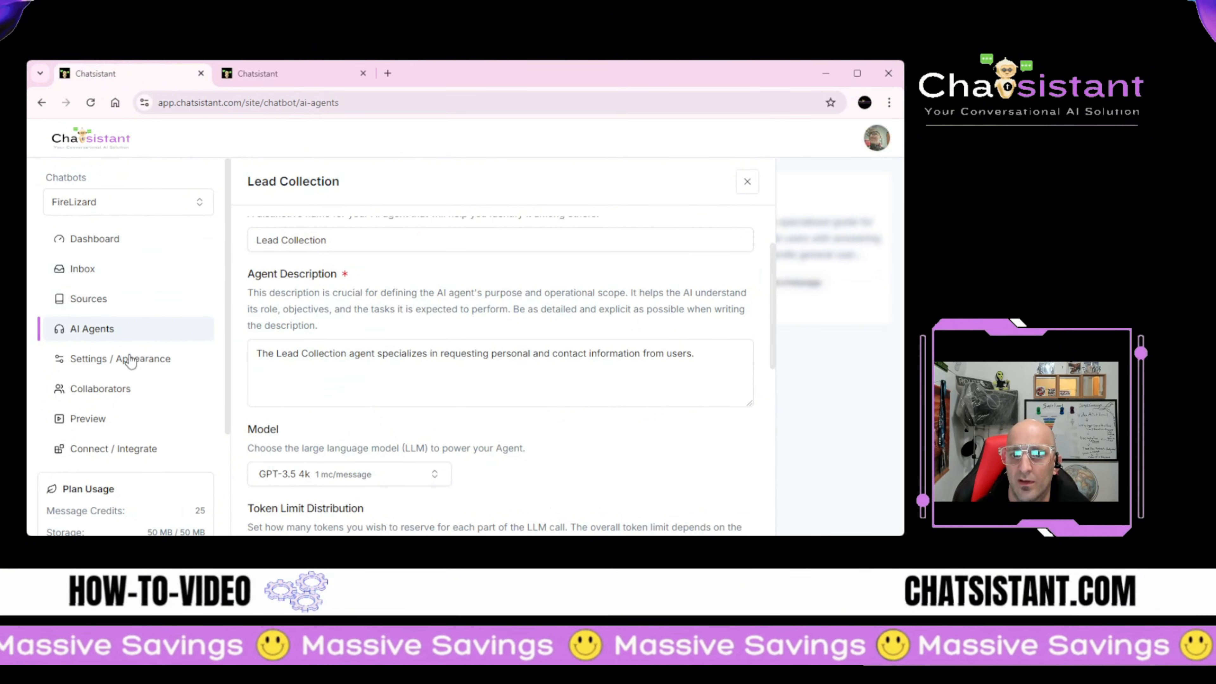
left_click(112, 369)
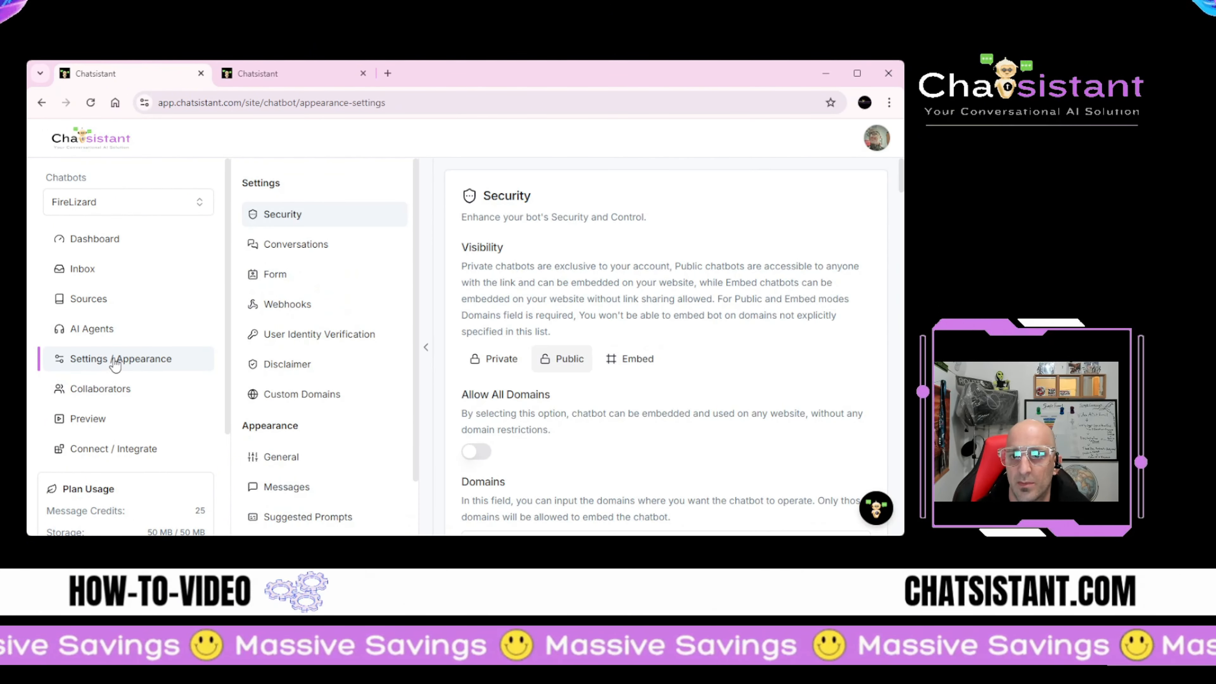
left_click(106, 451)
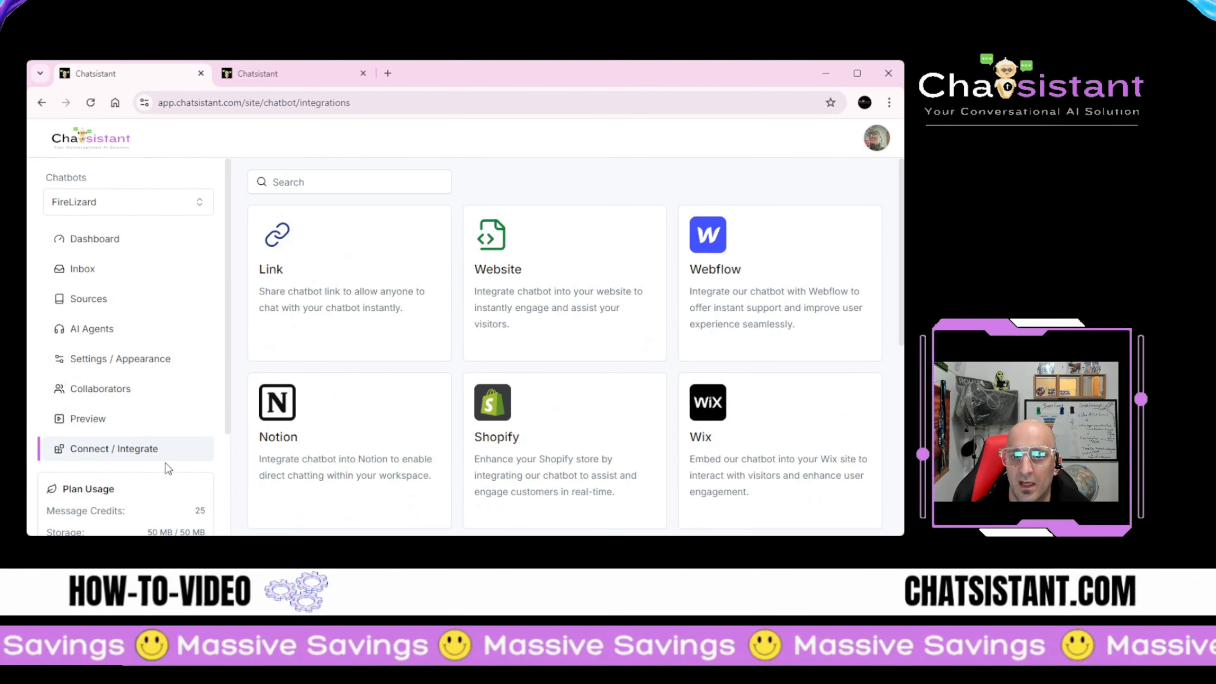
left_click(283, 271)
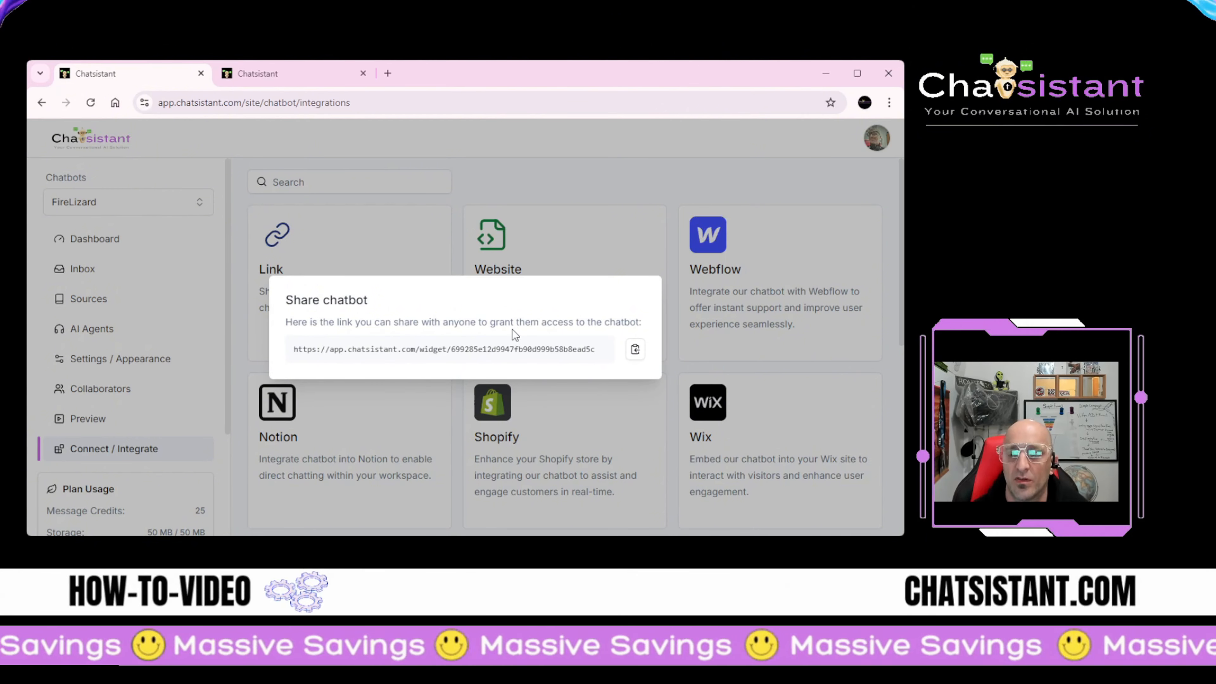
Step: Close the share dialog and review the Website embed options (Embed to page, Chat bubble) before dismissing them
left_click(338, 253)
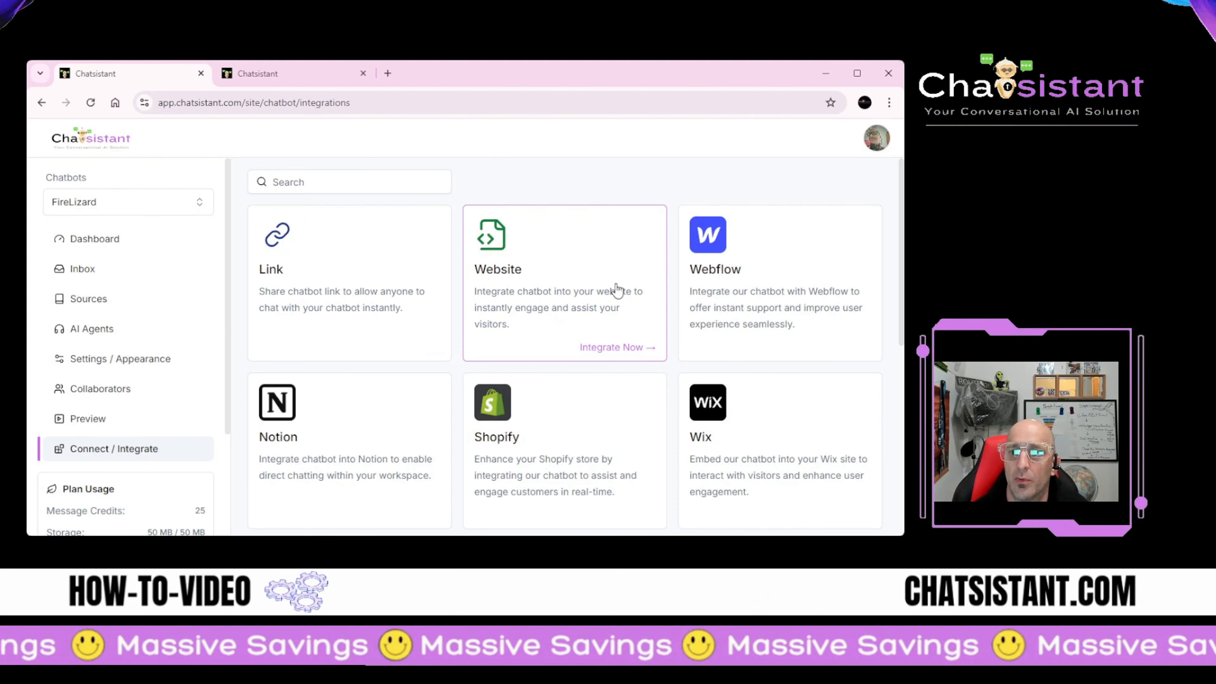
left_click(602, 290)
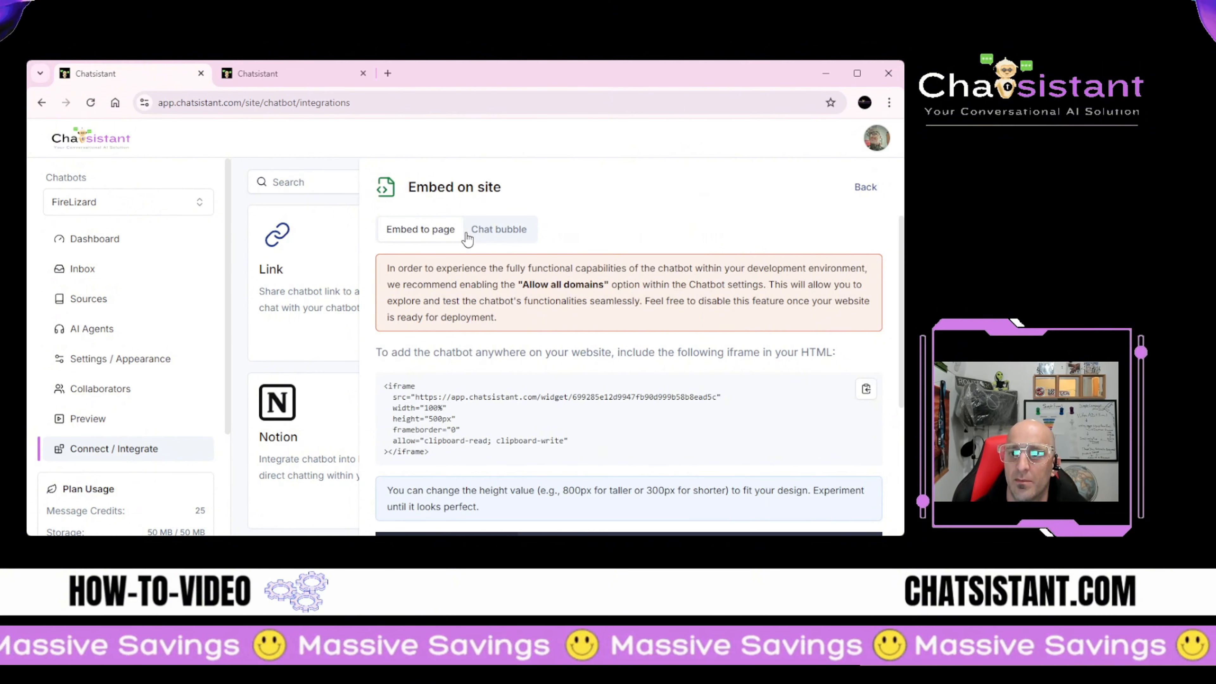
scroll(473, 253, "down", 4)
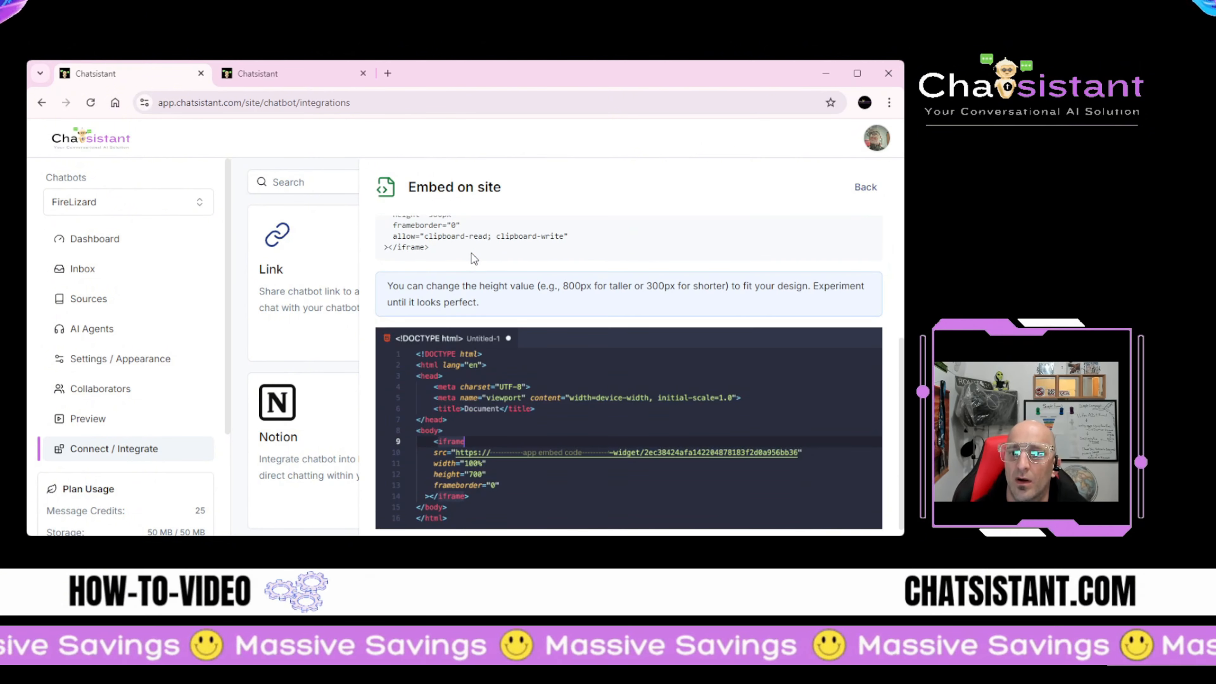
scroll(471, 252, "up", 4)
scroll(471, 250, "up", 2)
left_click(497, 229)
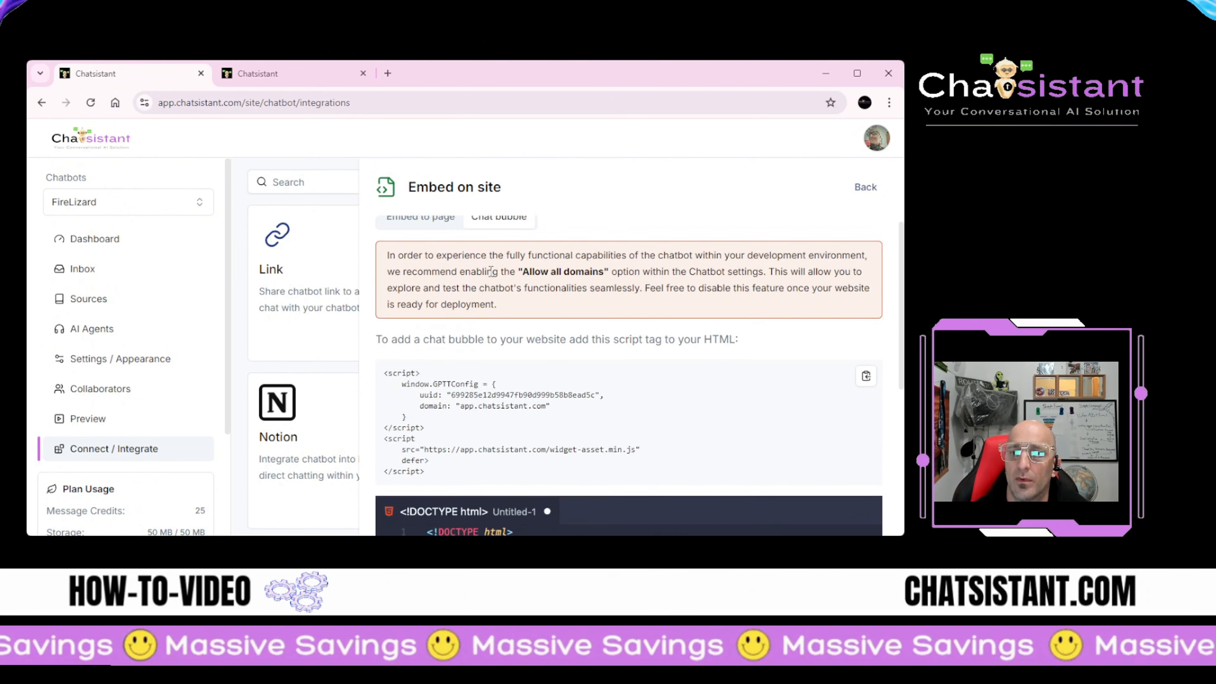
scroll(485, 271, "down", 5)
scroll(485, 272, "up", 5)
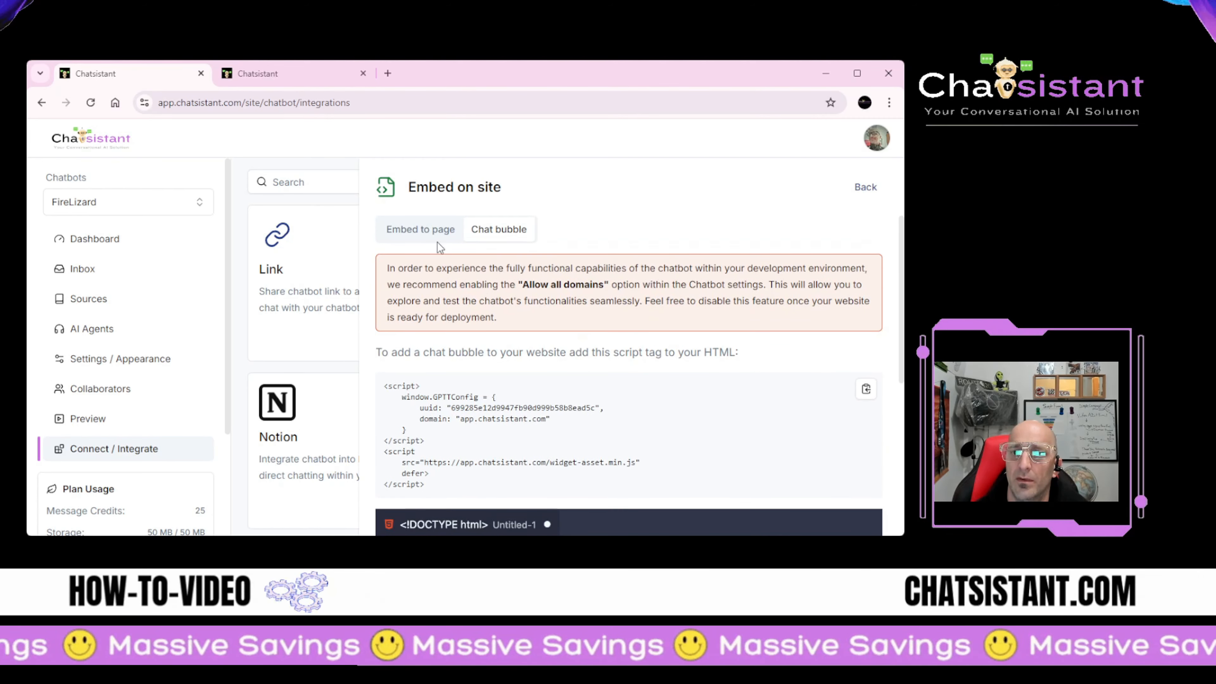
left_click(322, 305)
Step: Dismiss the dialog and bring up the Add to Wix instructions for FireLizard
left_click(605, 236)
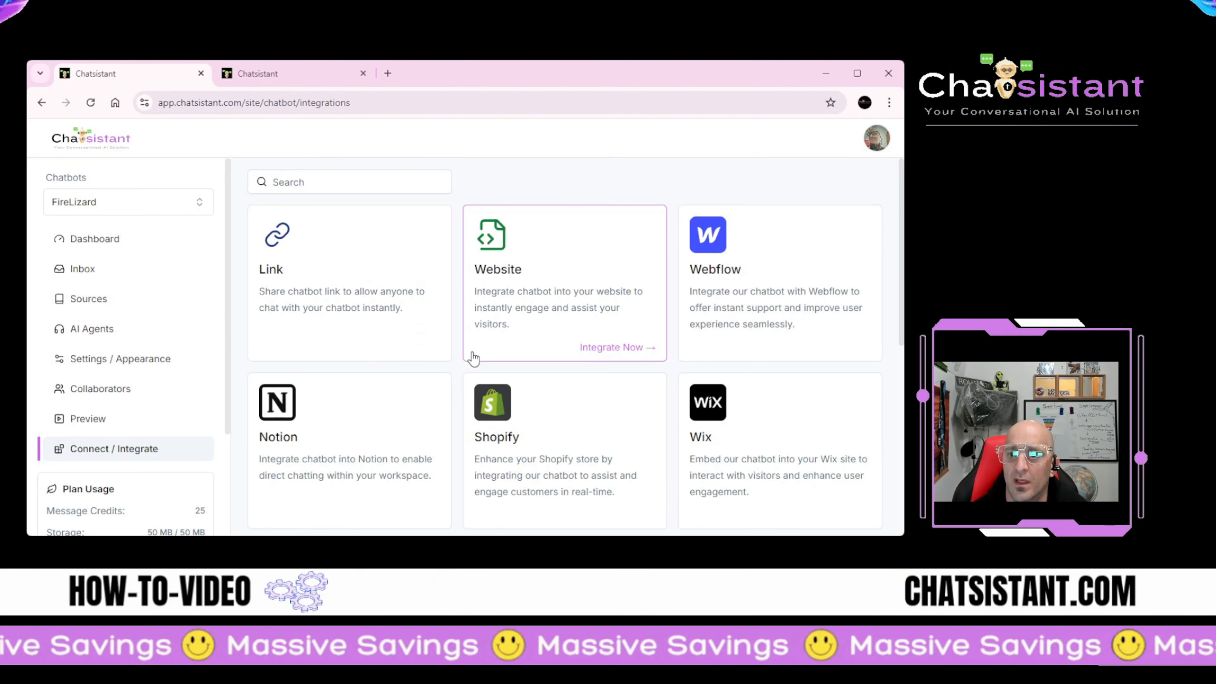
scroll(467, 353, "down", 5)
scroll(431, 310, "down", 2)
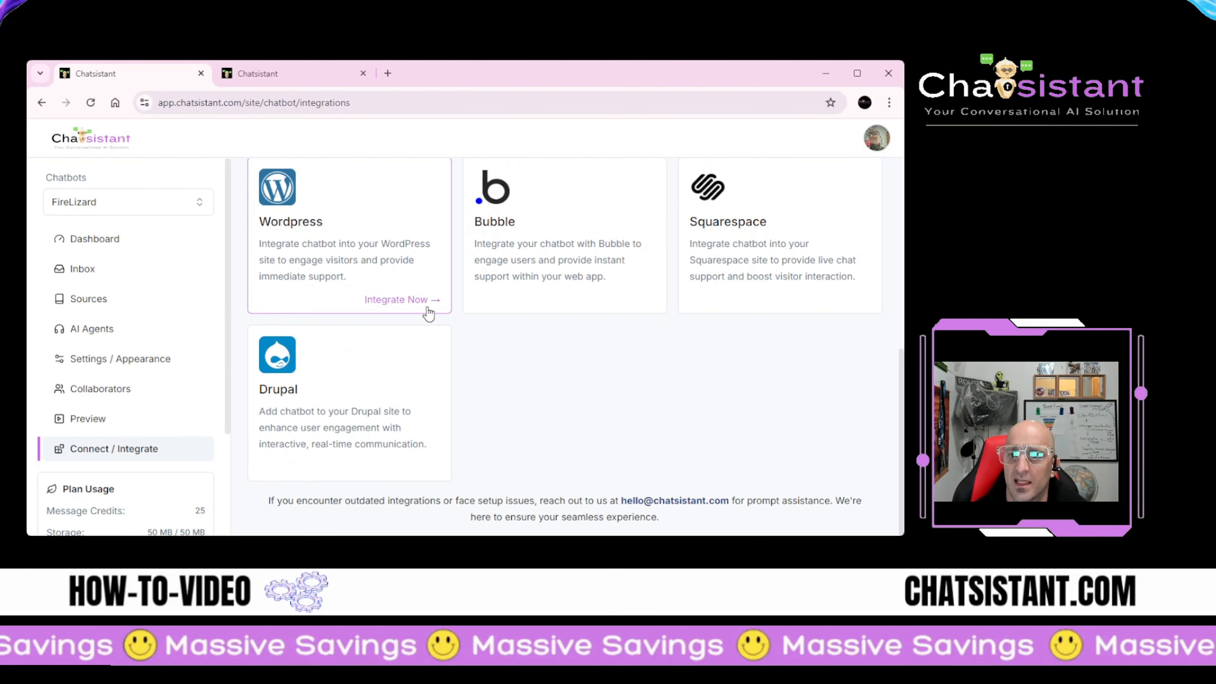
scroll(421, 316, "up", 5)
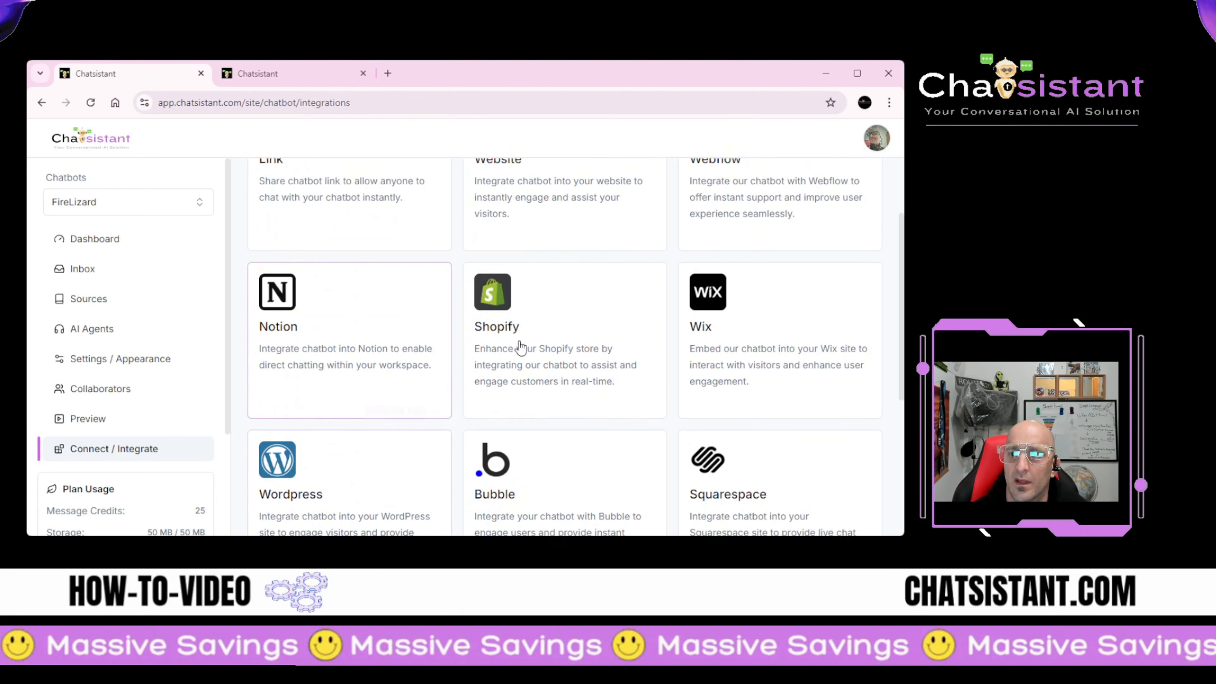
left_click(806, 362)
scroll(605, 324, "down", 2)
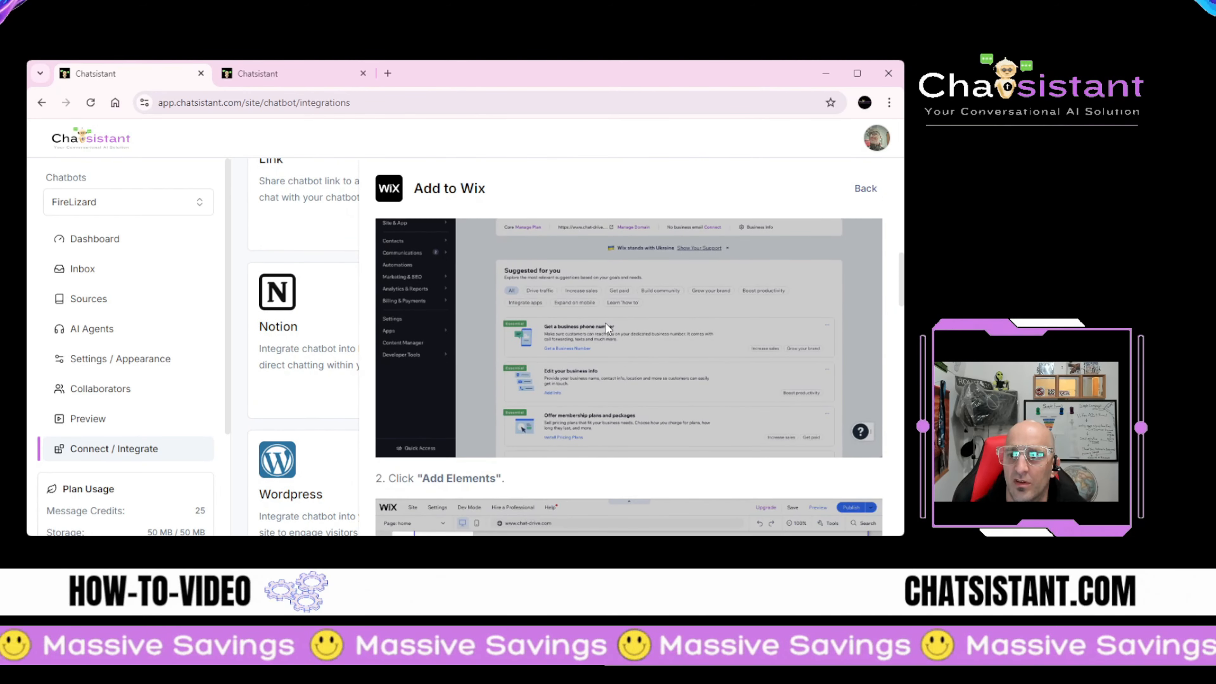
scroll(725, 302, "down", 6)
scroll(594, 340, "up", 2)
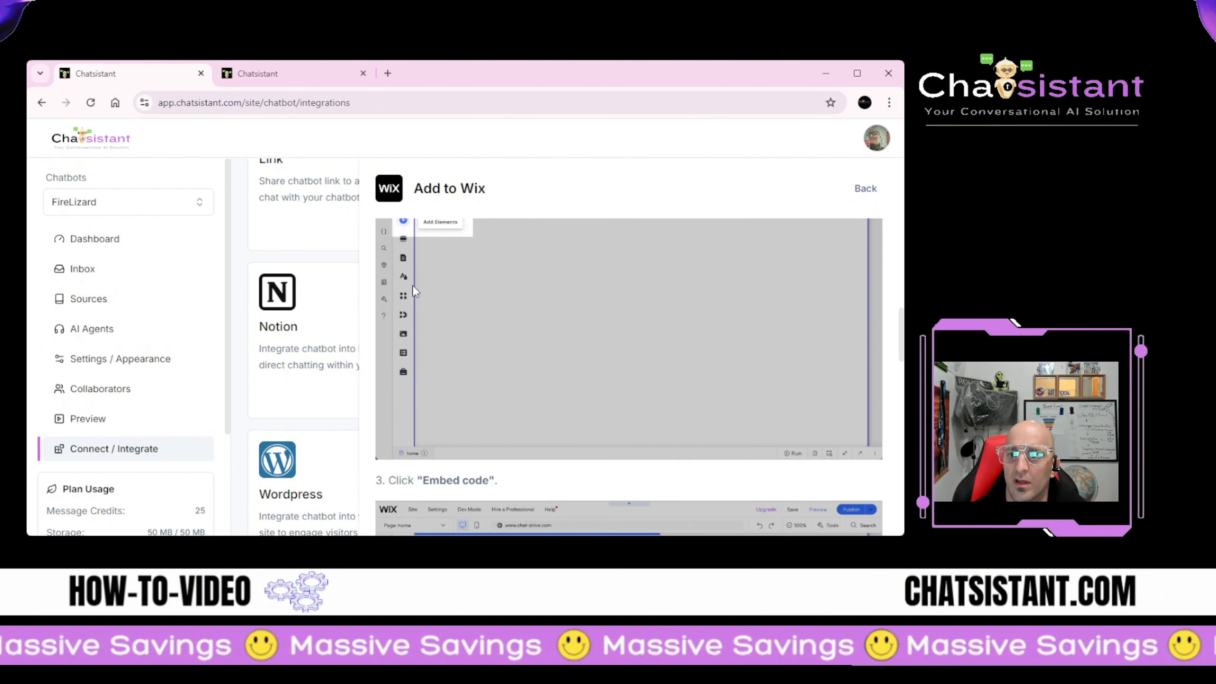
scroll(484, 295, "up", 4)
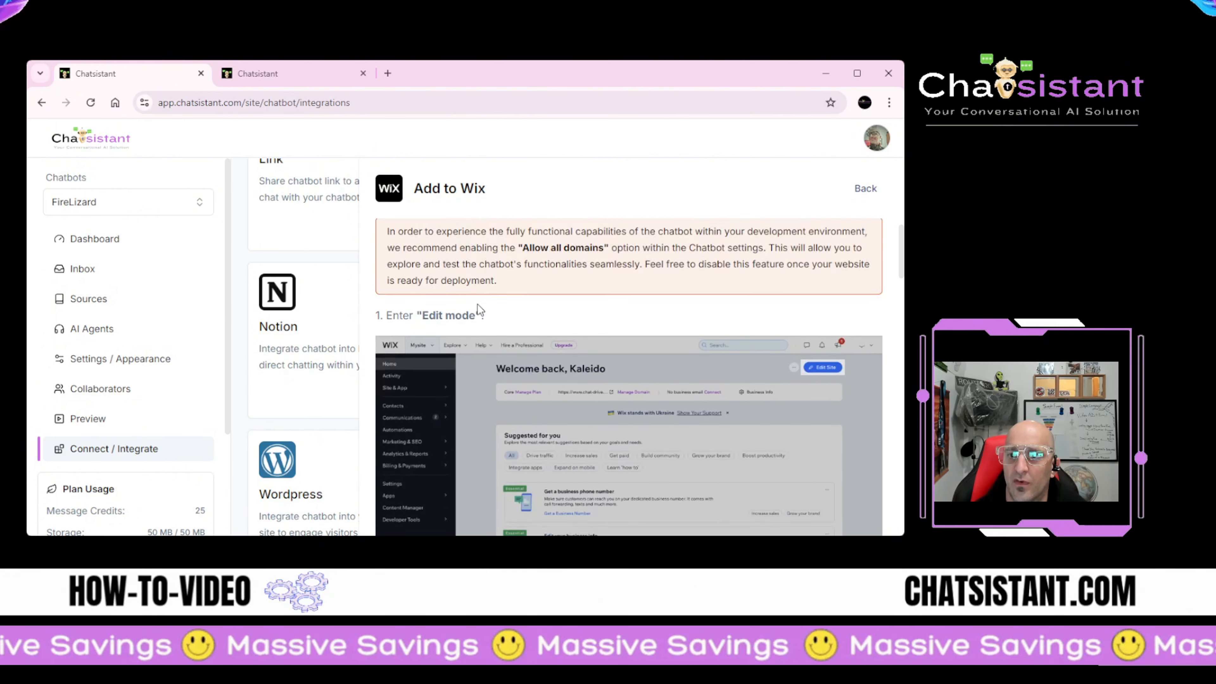
Step: Read through the Wix chat bubble steps, including Custom Code screenshots and the step 4 embed script
left_click(498, 232)
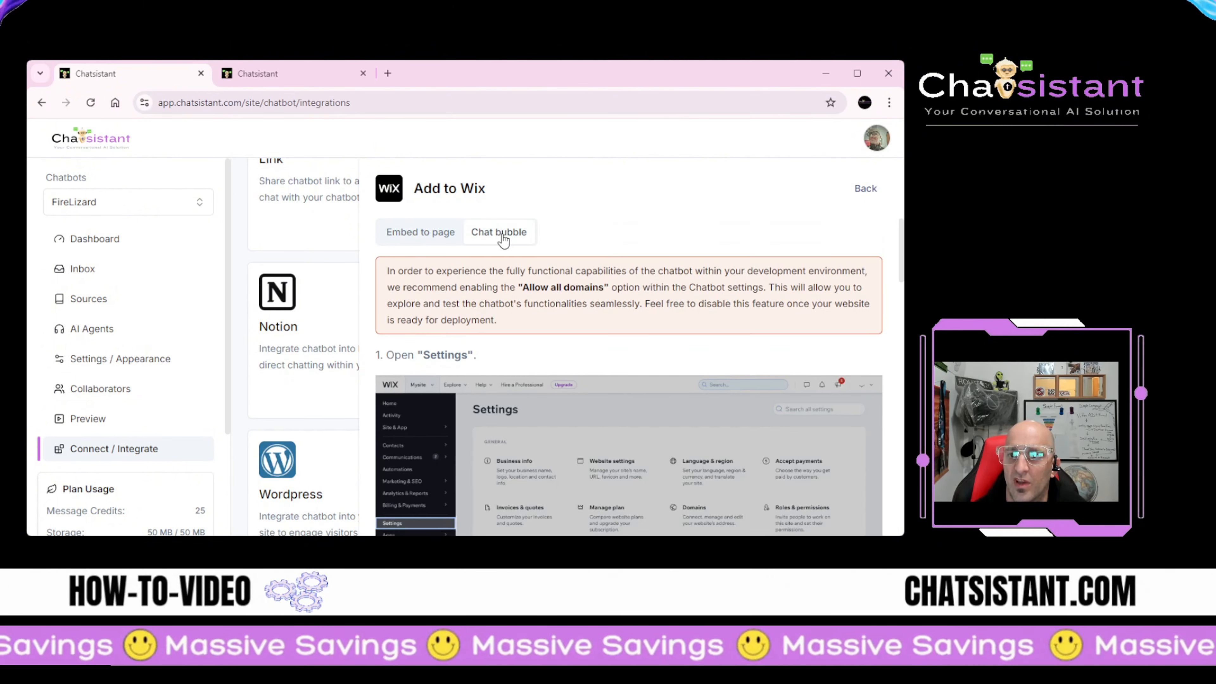
scroll(493, 300, "down", 3)
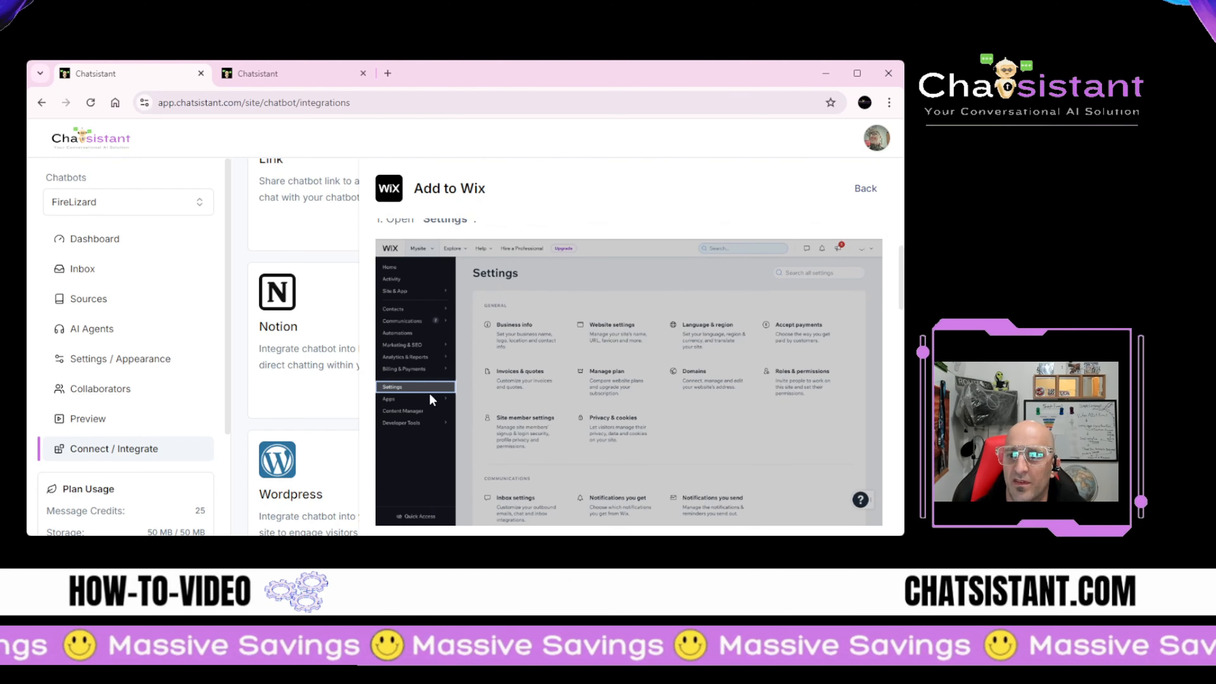
scroll(441, 400, "down", 6)
scroll(473, 424, "down", 4)
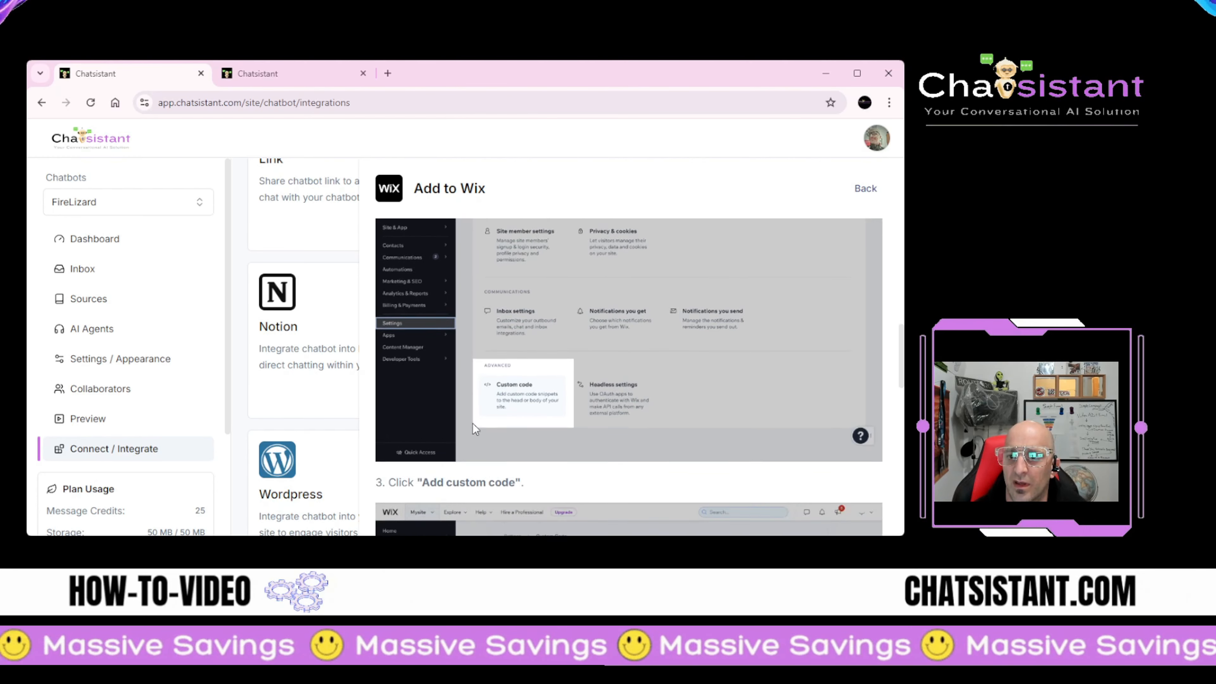
scroll(539, 384, "up", 2)
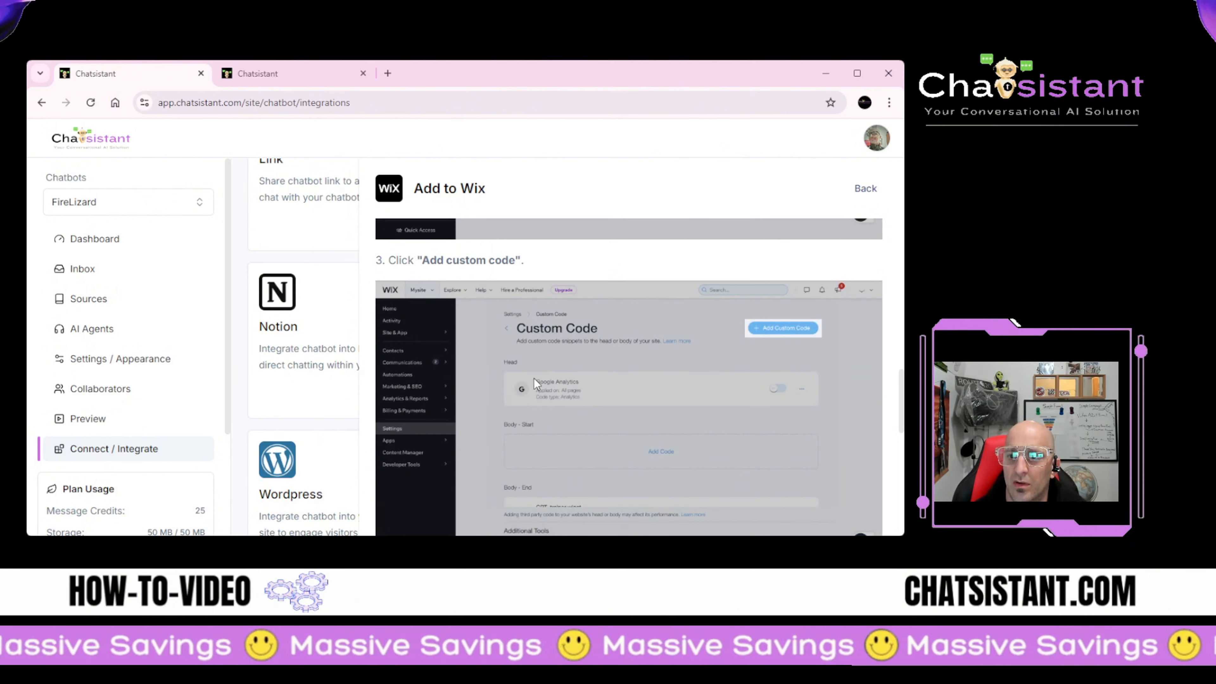
scroll(554, 370, "down", 2)
scroll(476, 348, "down", 2)
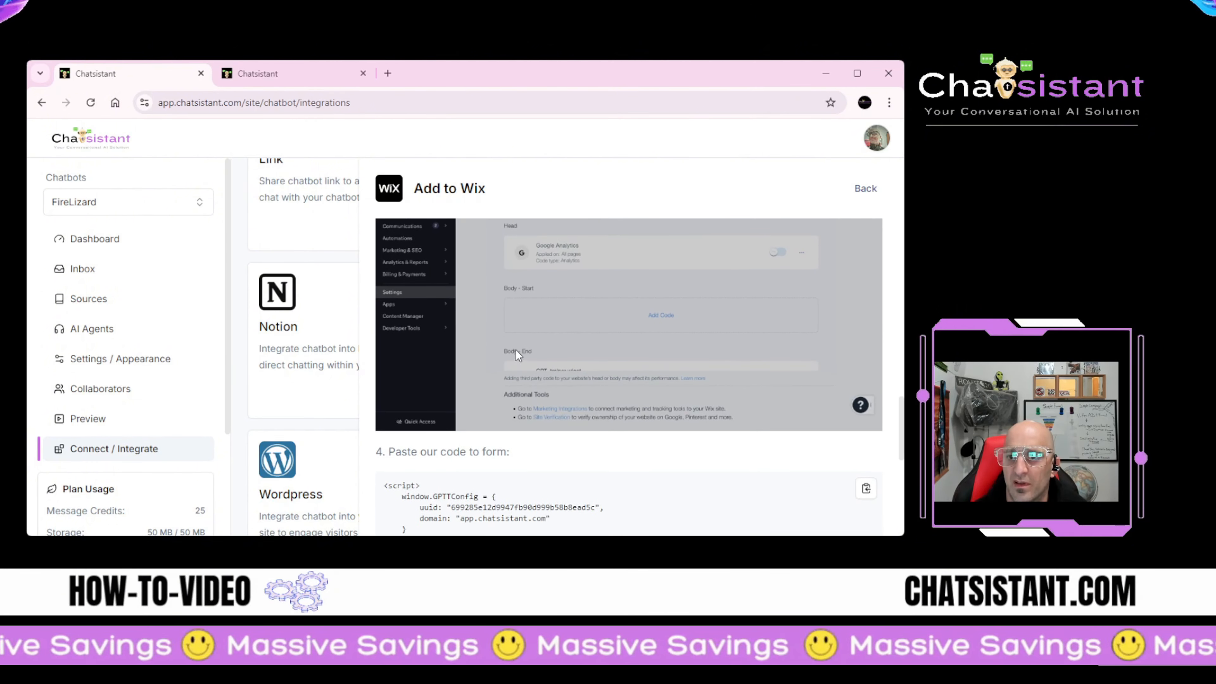
scroll(476, 357, "down", 4)
scroll(477, 357, "up", 4)
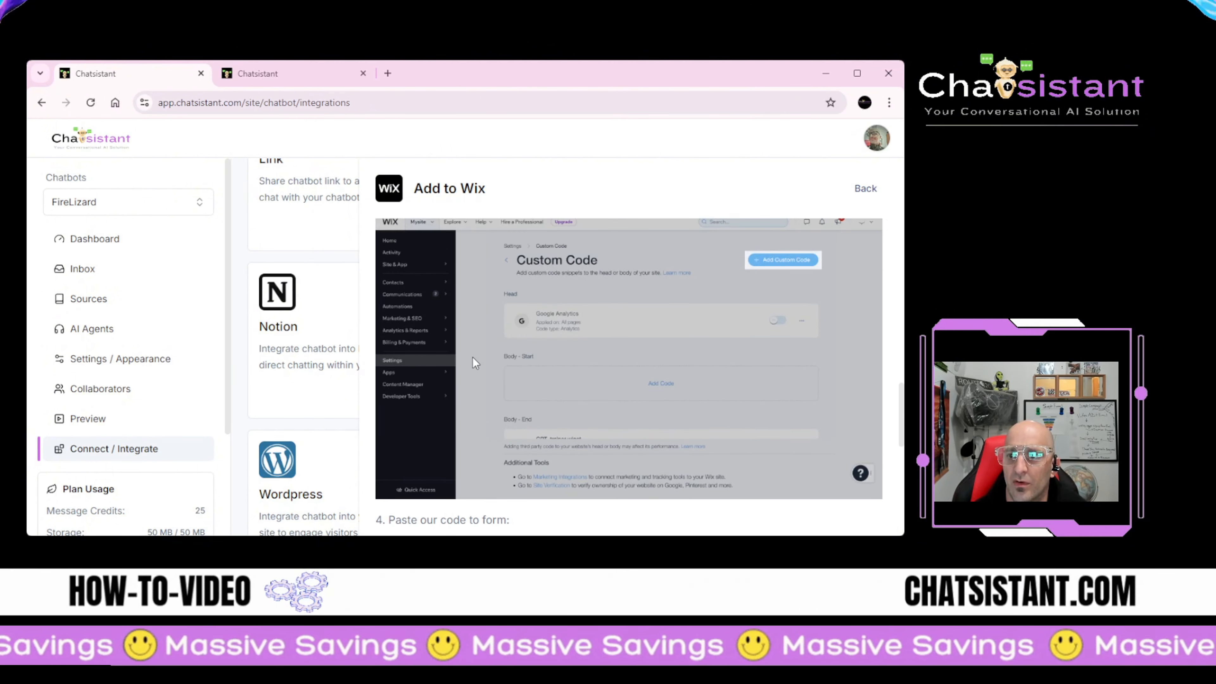
scroll(478, 318, "down", 5)
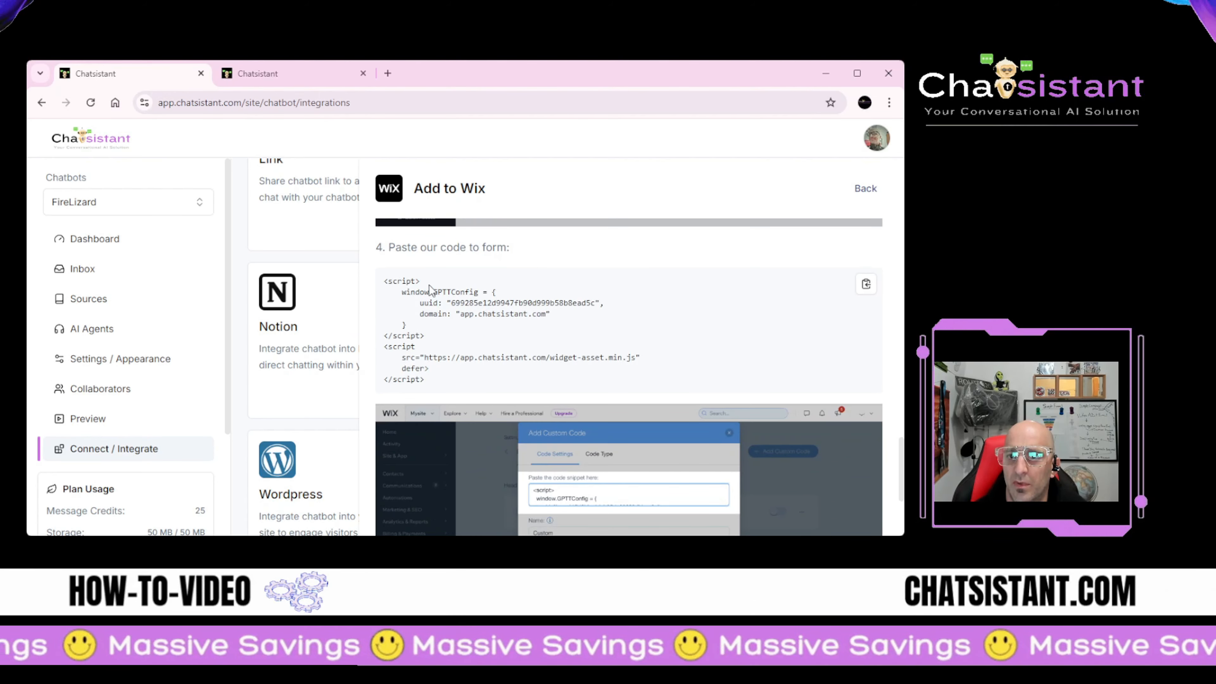
scroll(488, 296, "down", 3)
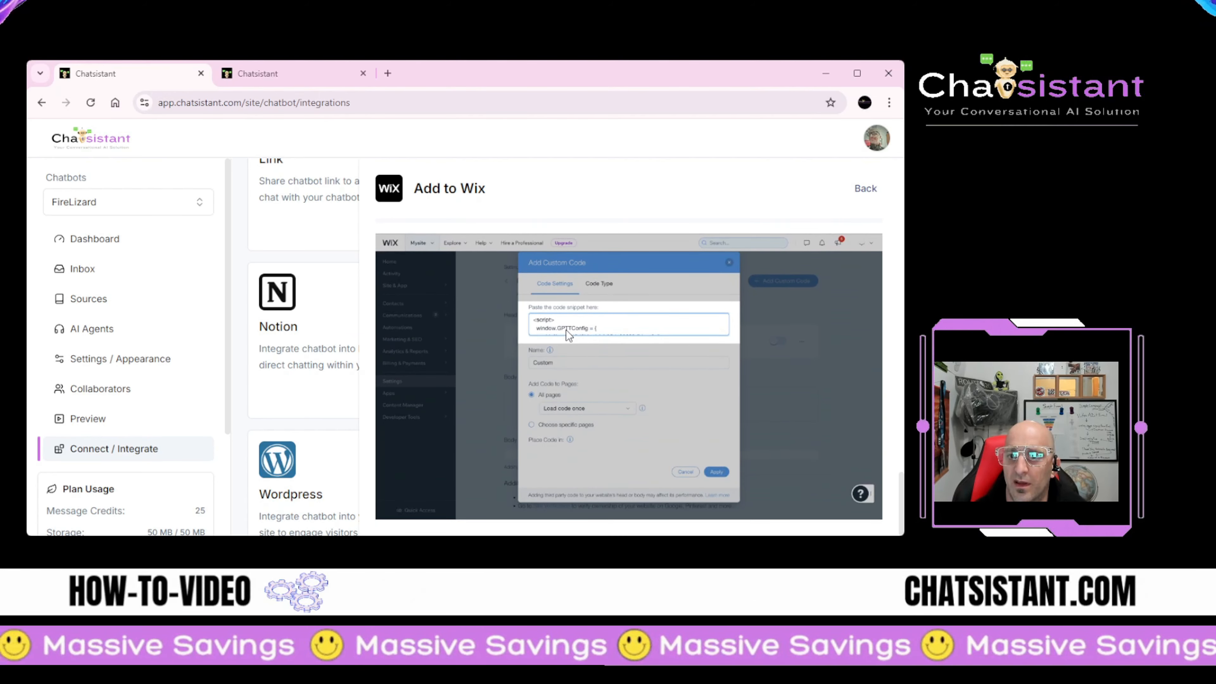
scroll(607, 338, "up", 5)
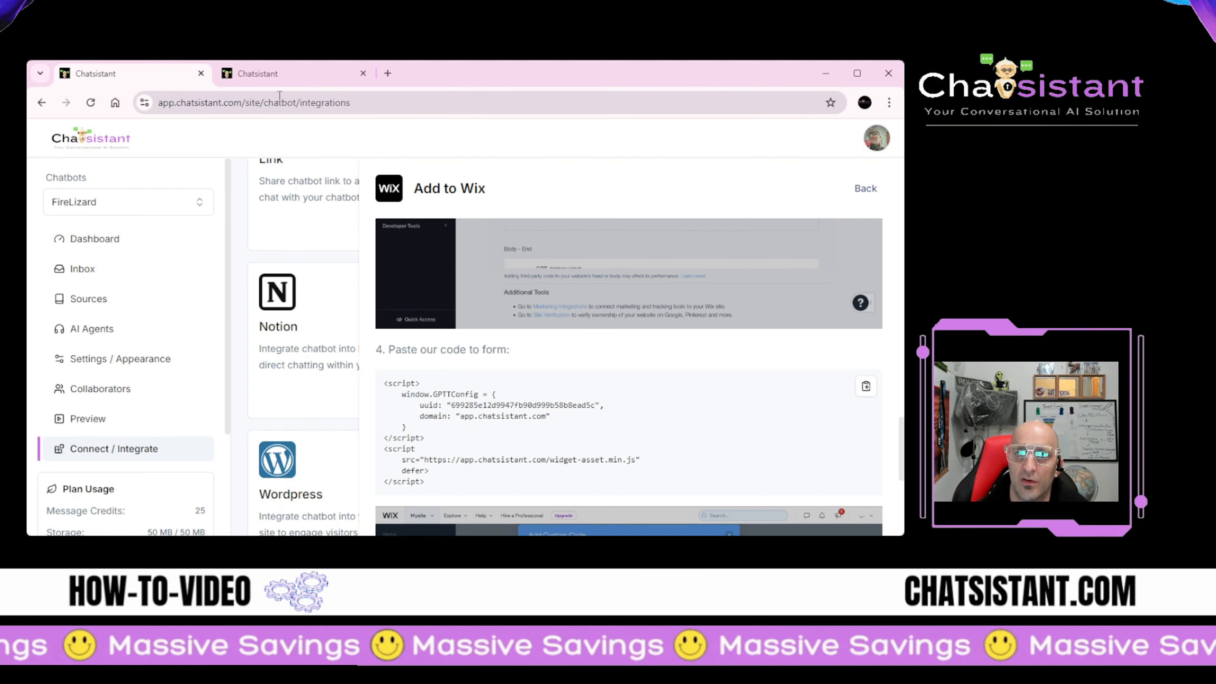
left_click(269, 74)
Step: Load the chatsistant.com homepage in the first tab and bring up its site chat widget
left_click(154, 79)
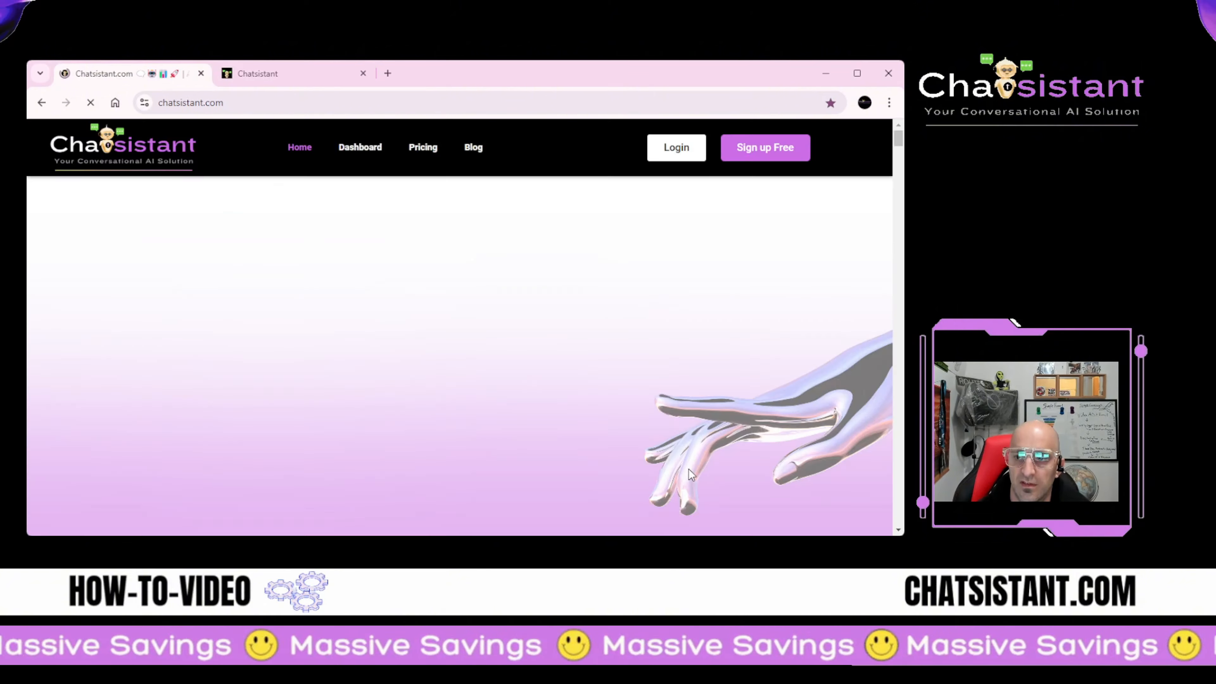
left_click(857, 520)
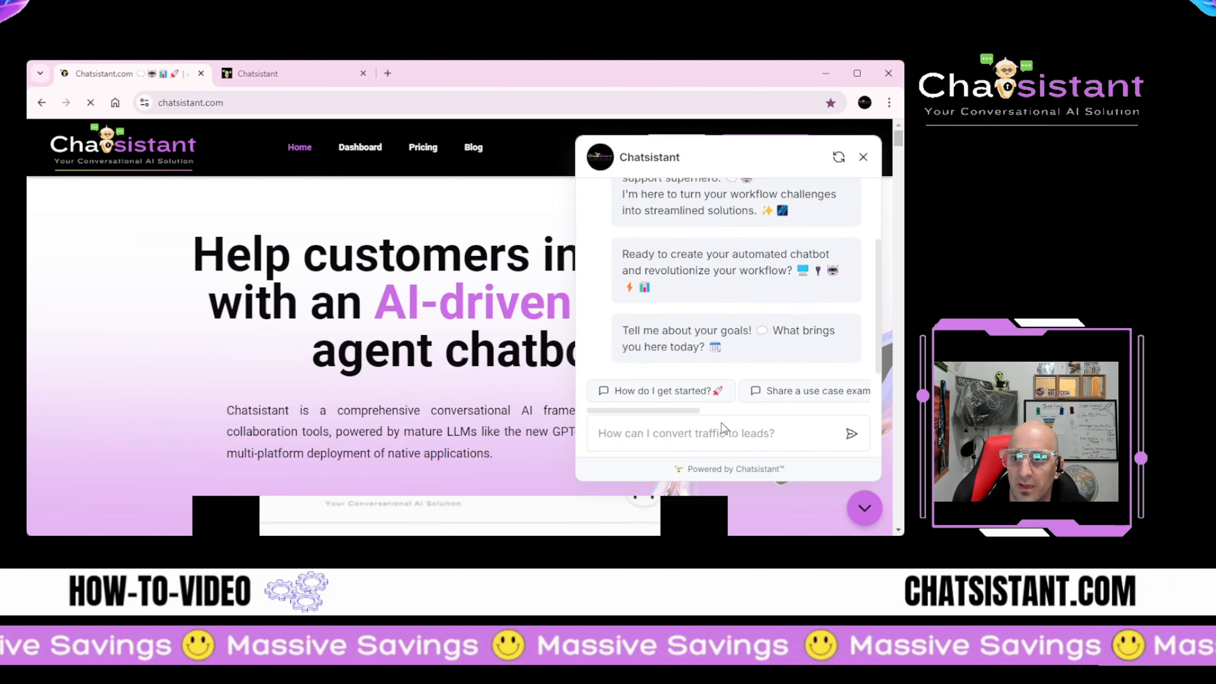
scroll(728, 479, "down", 1)
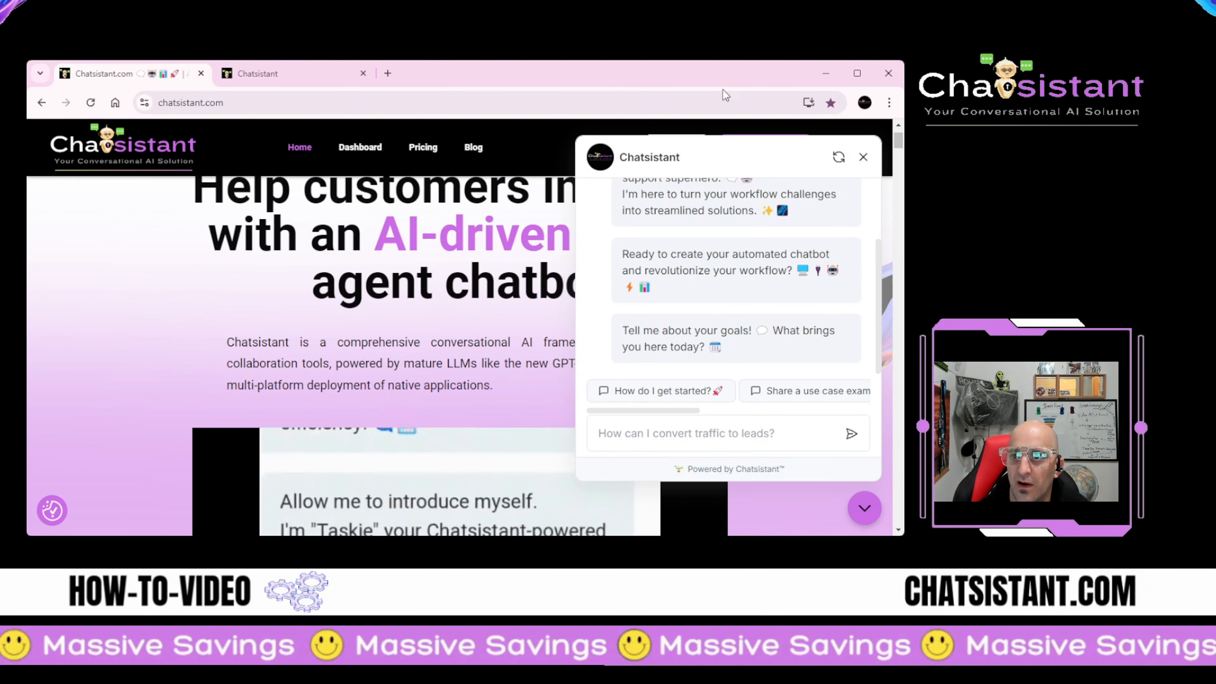
Step: Ask the FireLizard chat widget 'Can I book an appointment with you?' and return to the homepage tab
left_click(276, 74)
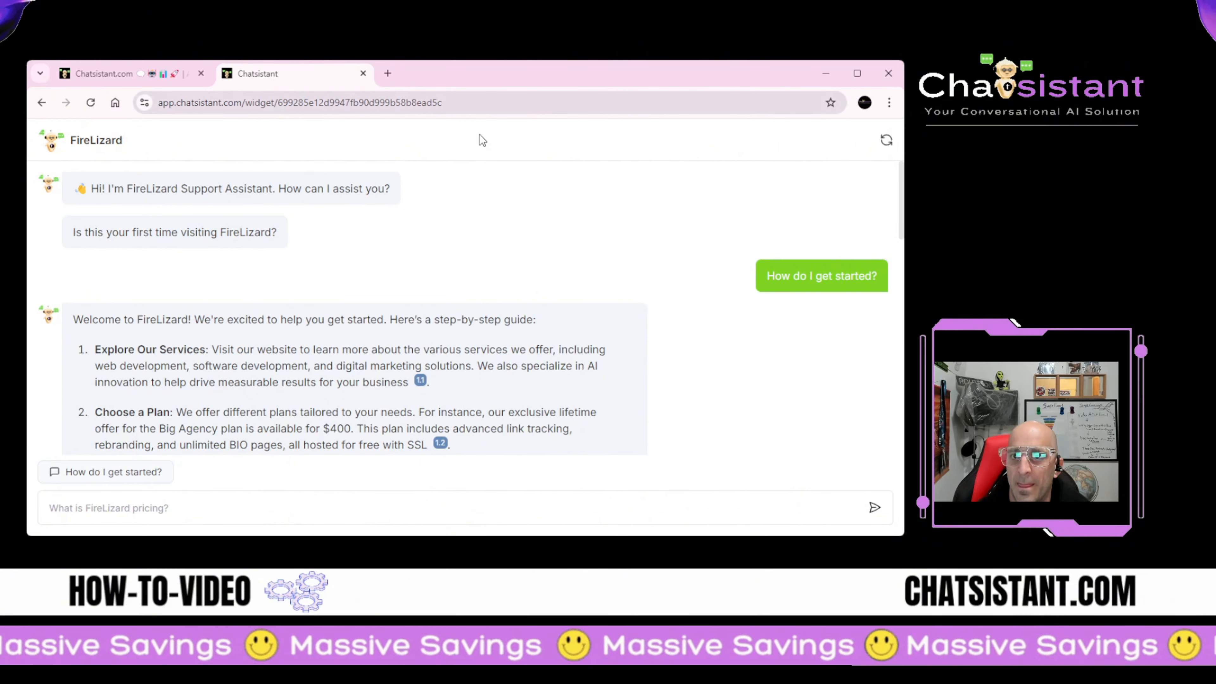
scroll(310, 298, "down", 15)
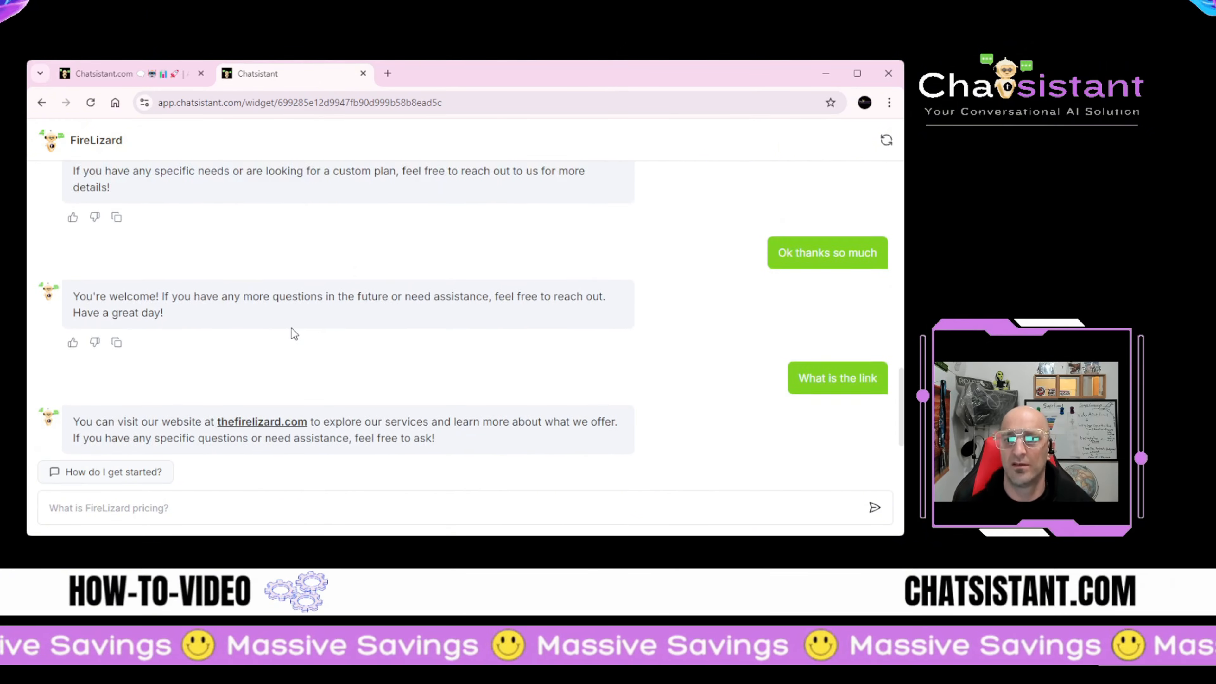
scroll(291, 330, "down", 1)
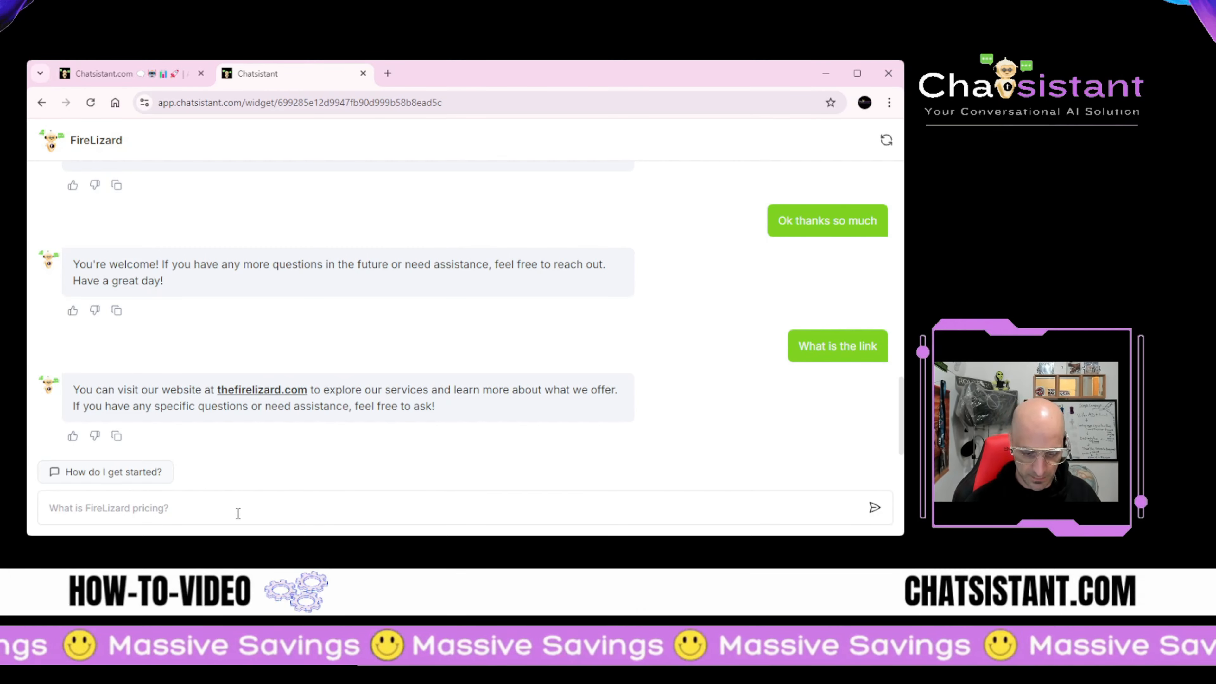
left_click(237, 513)
type("Can I ")
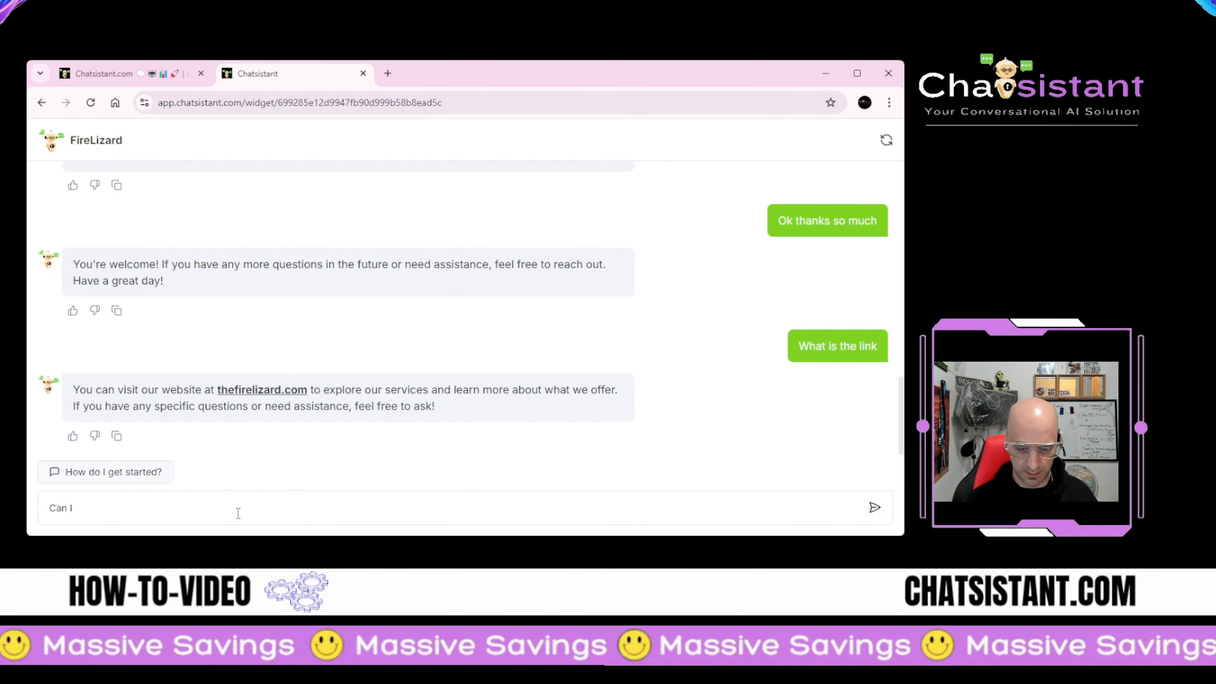
type("book an a")
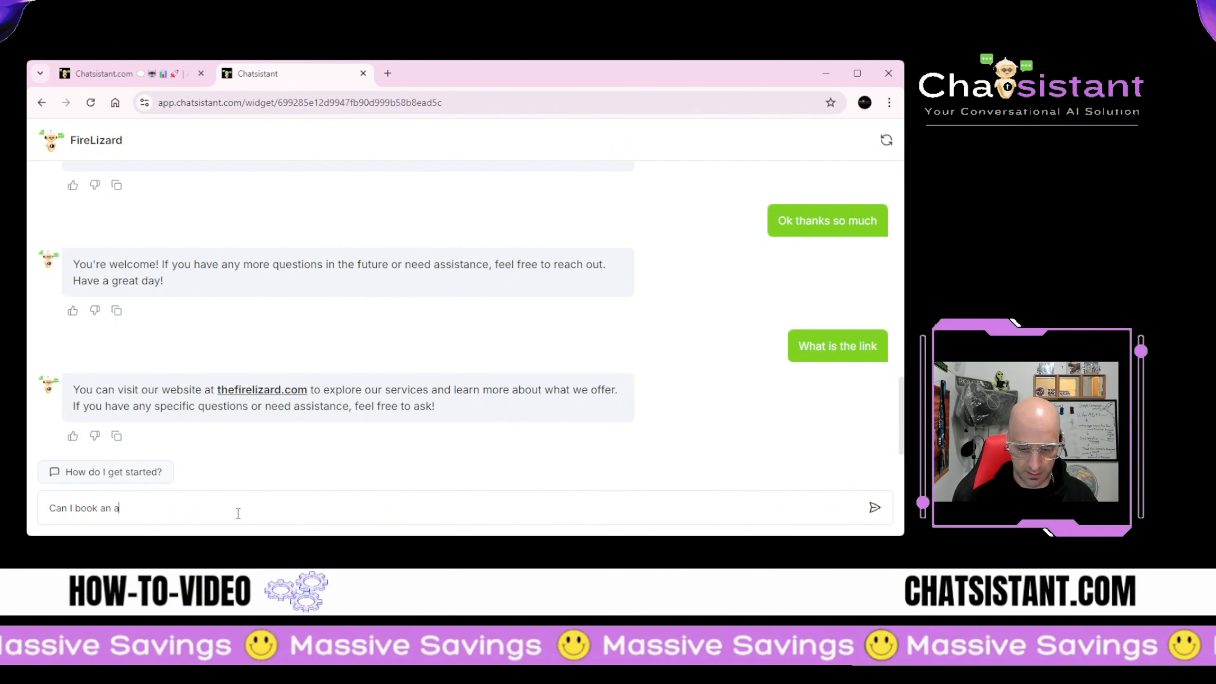
type("ppointment")
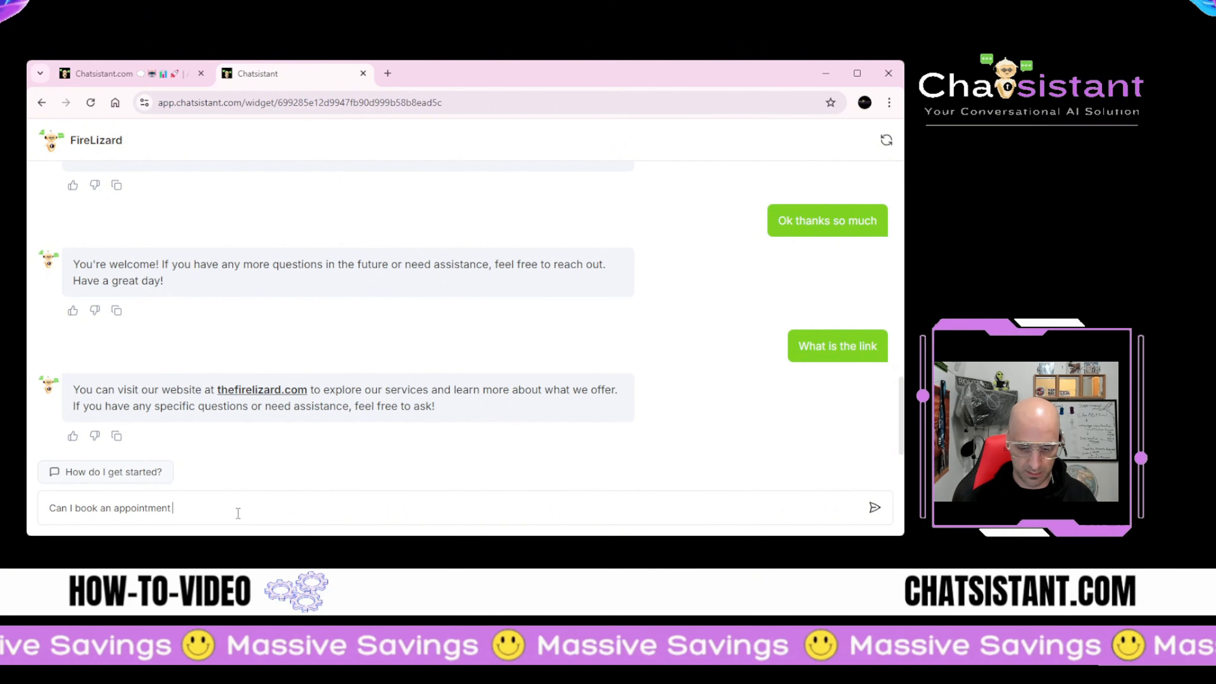
type(" with you")
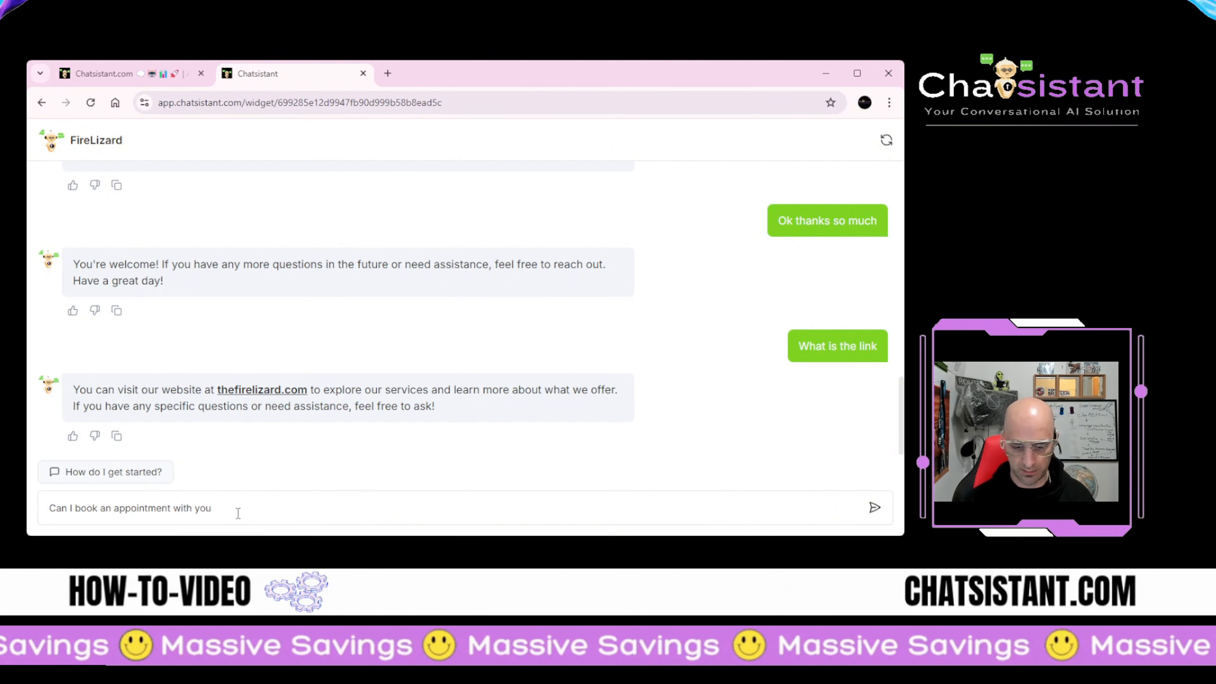
type("?")
key("Return")
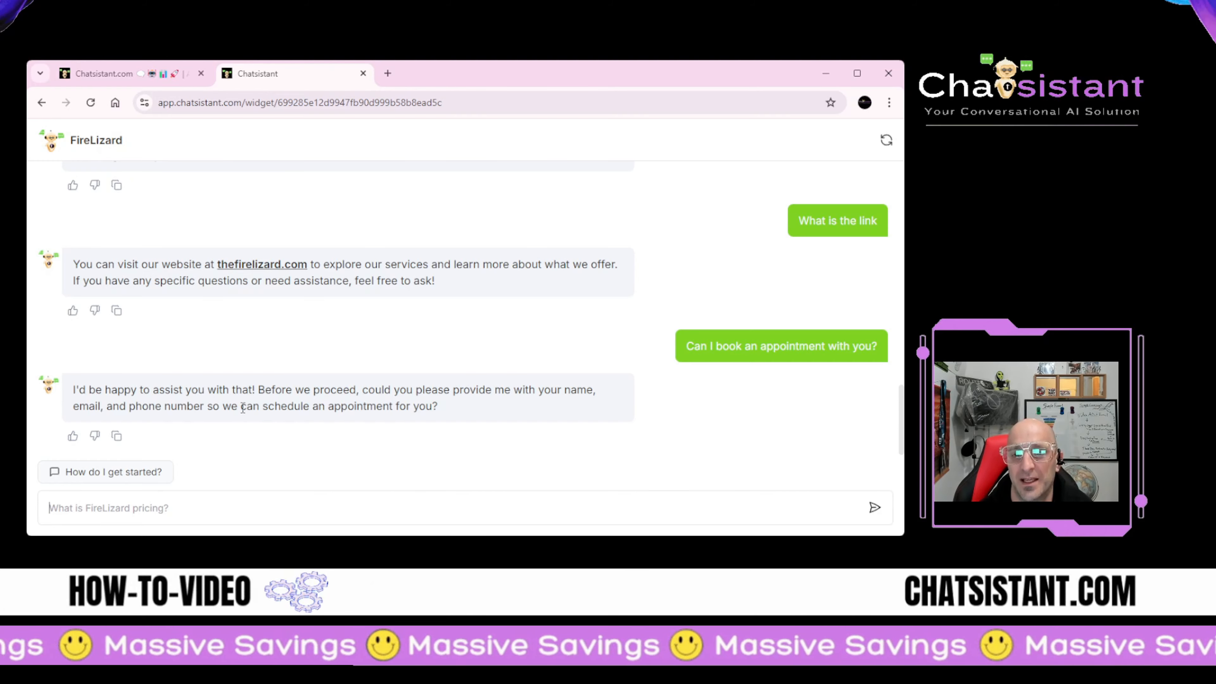
left_click(133, 79)
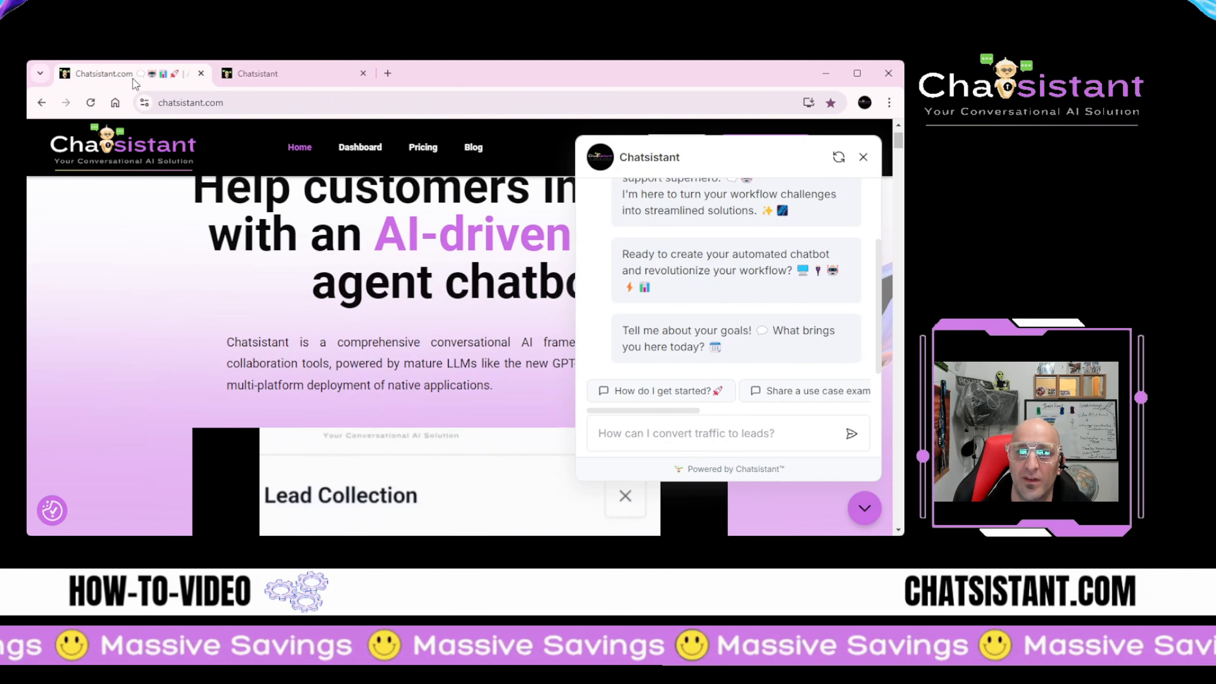
Step: Open the FireLizard Inbox conversation with debug mode turned on
left_click(342, 150)
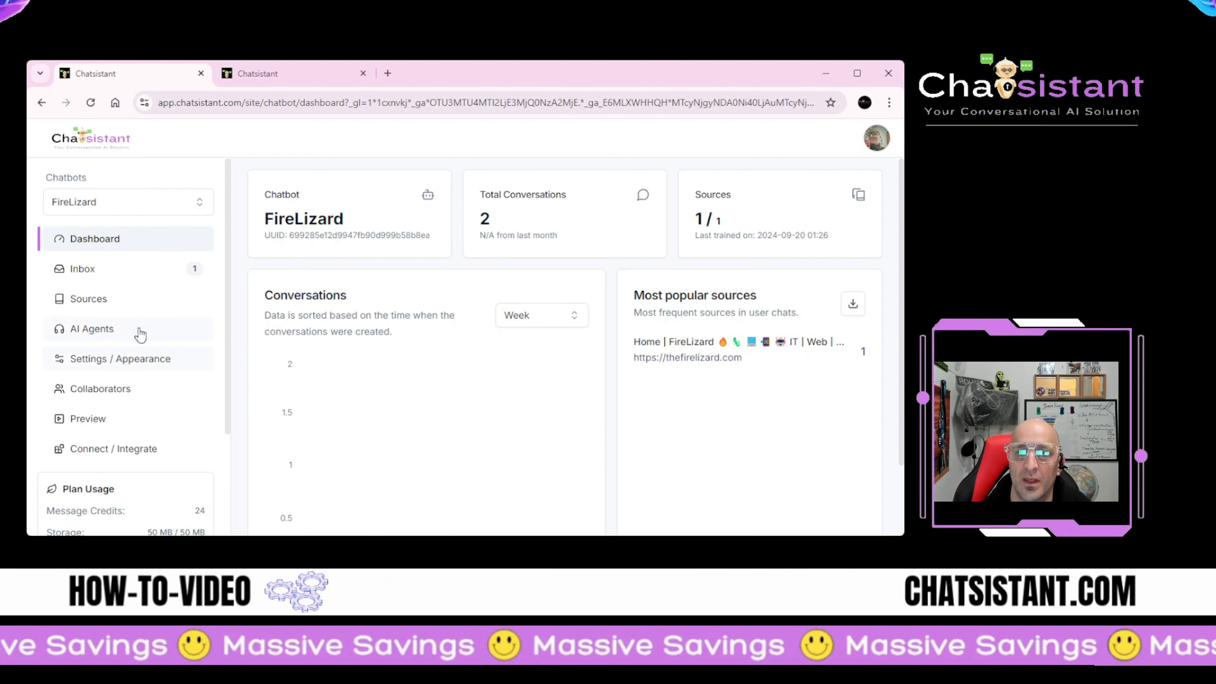
left_click(103, 271)
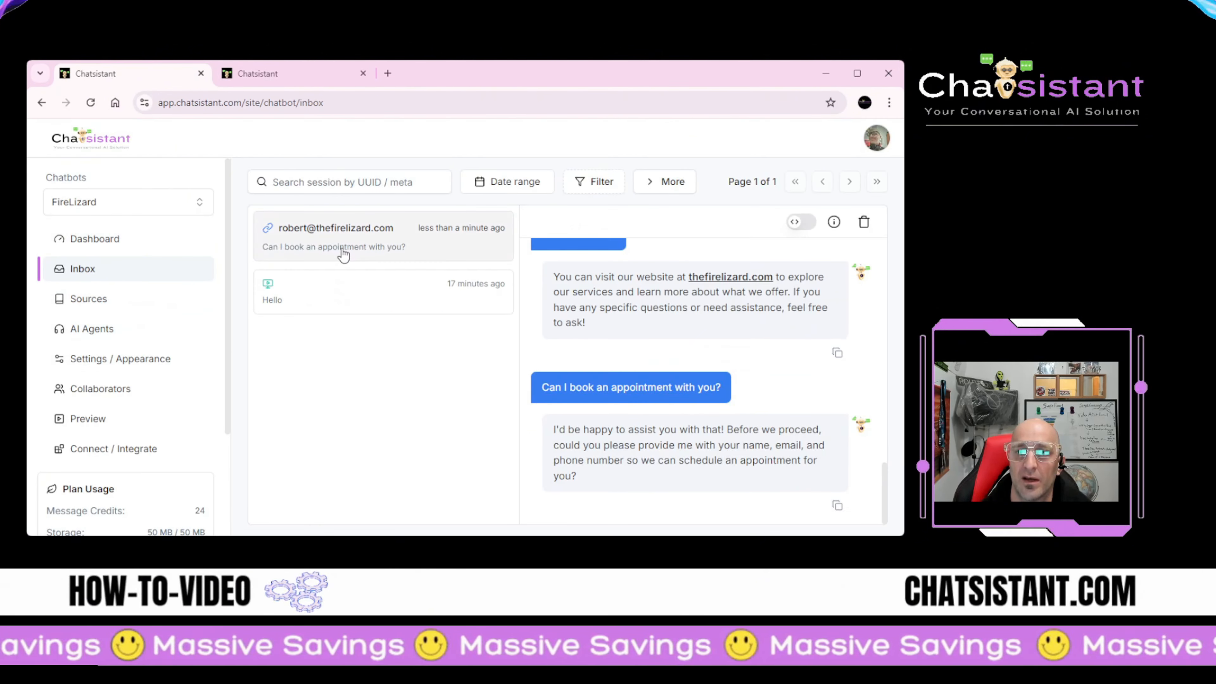
left_click(801, 221)
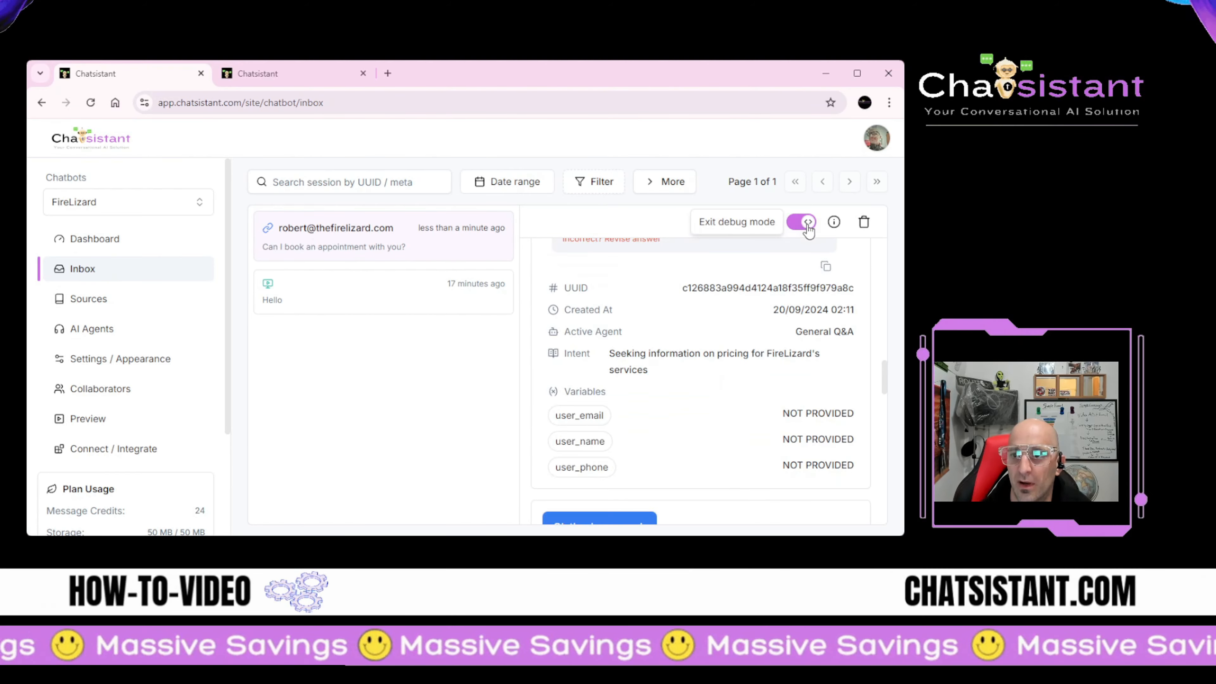
scroll(727, 386, "down", 10)
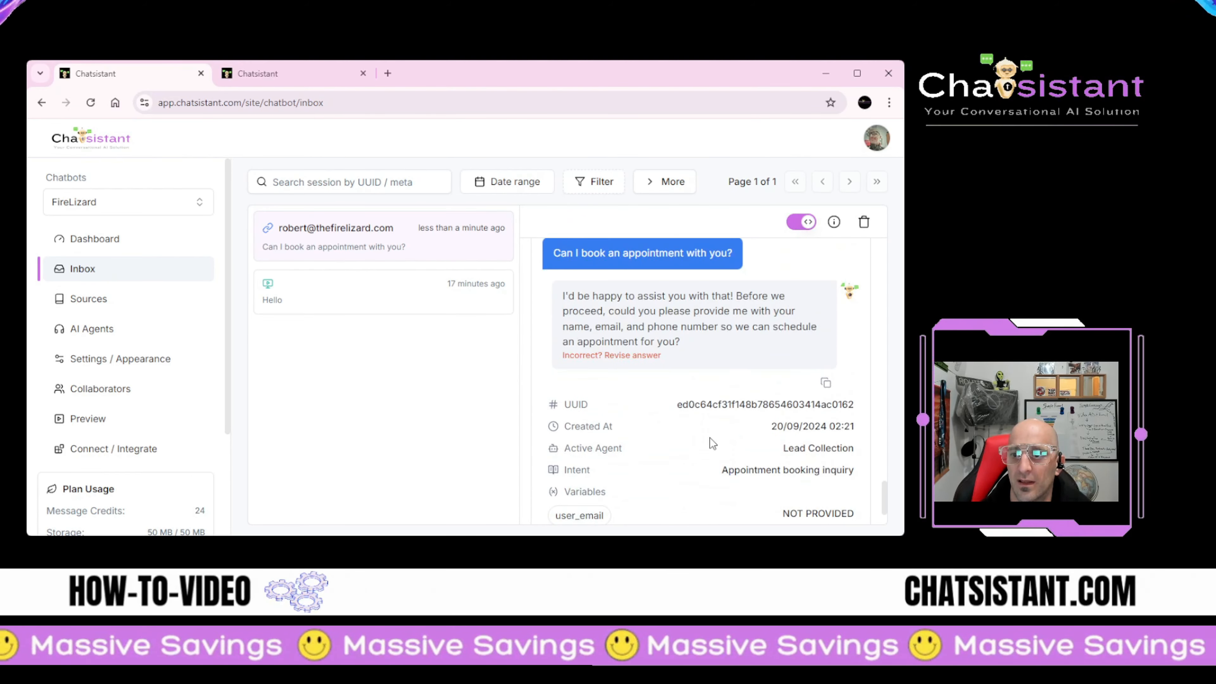
scroll(710, 436, "up", 3)
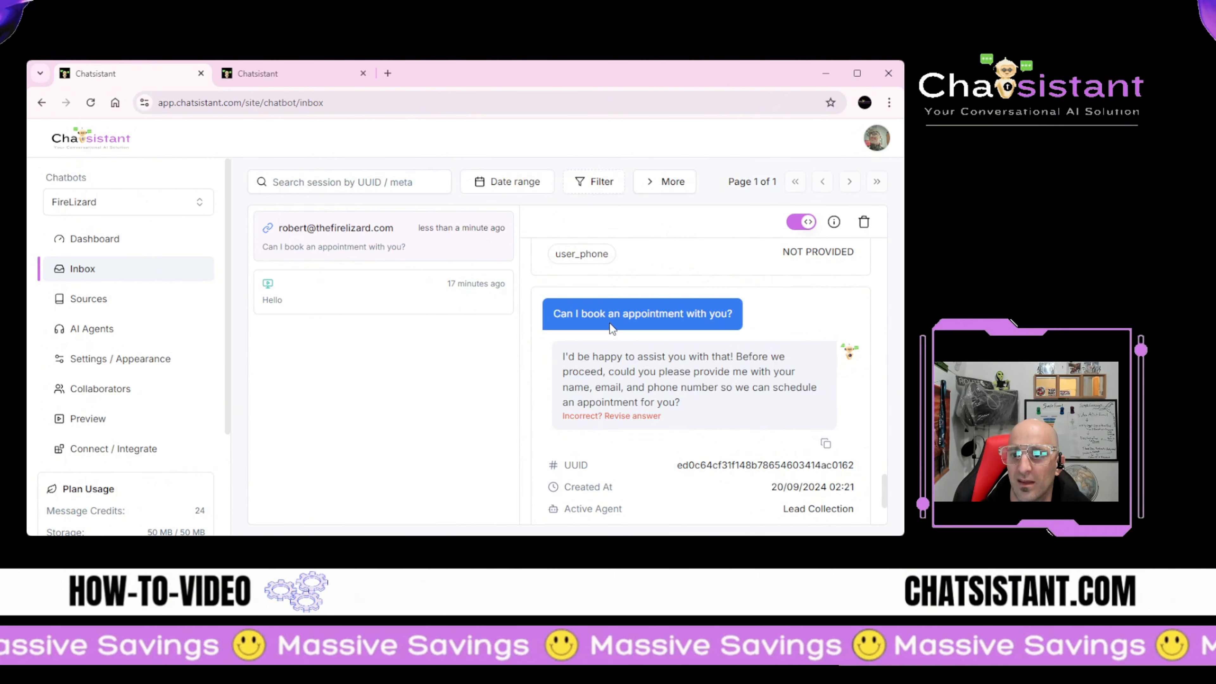
scroll(802, 436, "down", 2)
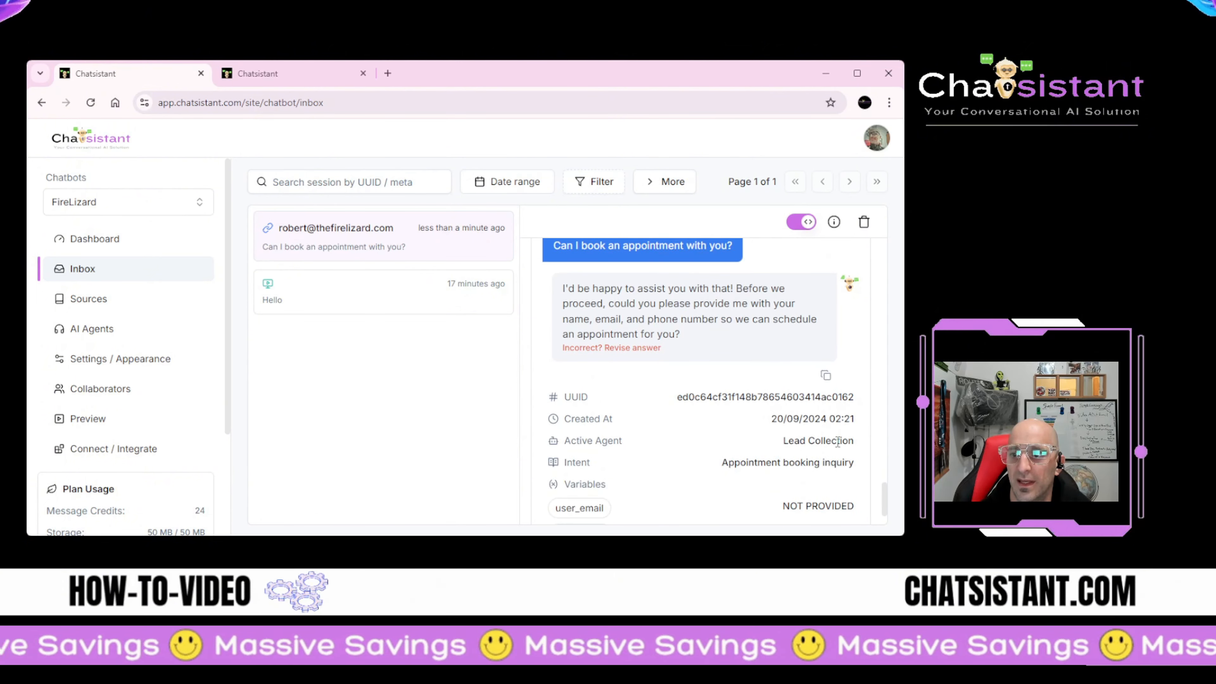
Step: Inspect the Lead Collection agent and unfilled contact variables, then return to the widget tab
left_click_drag(855, 441, 778, 444)
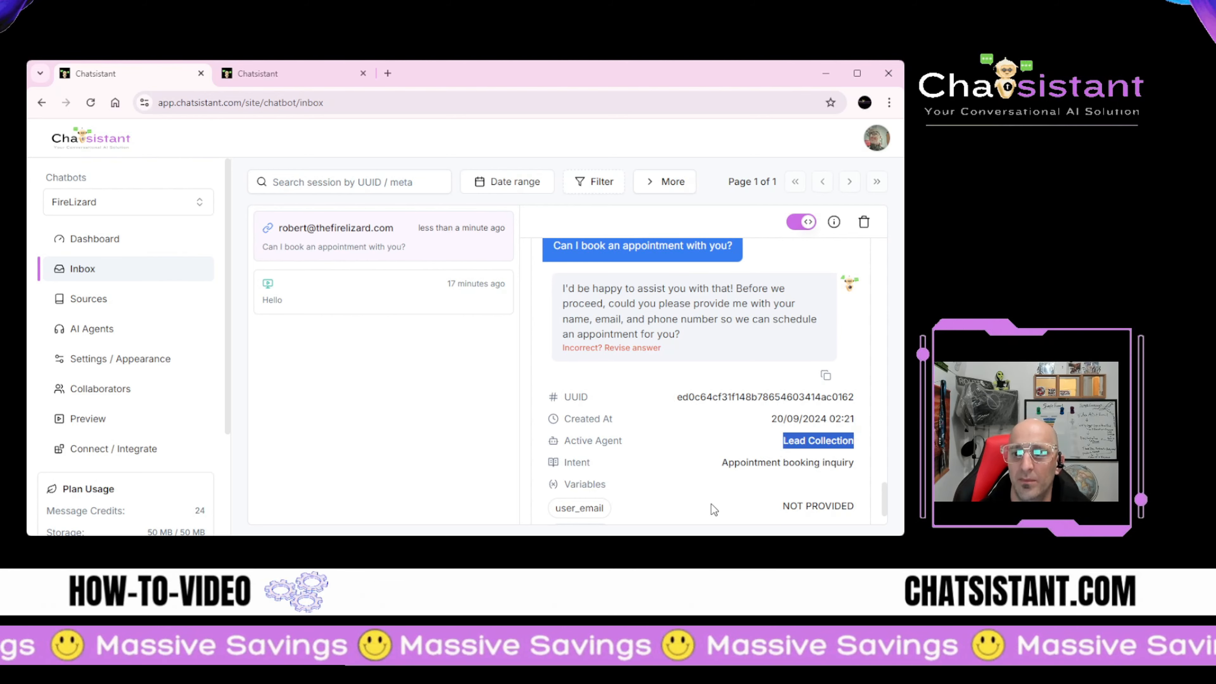
scroll(712, 504, "down", 2)
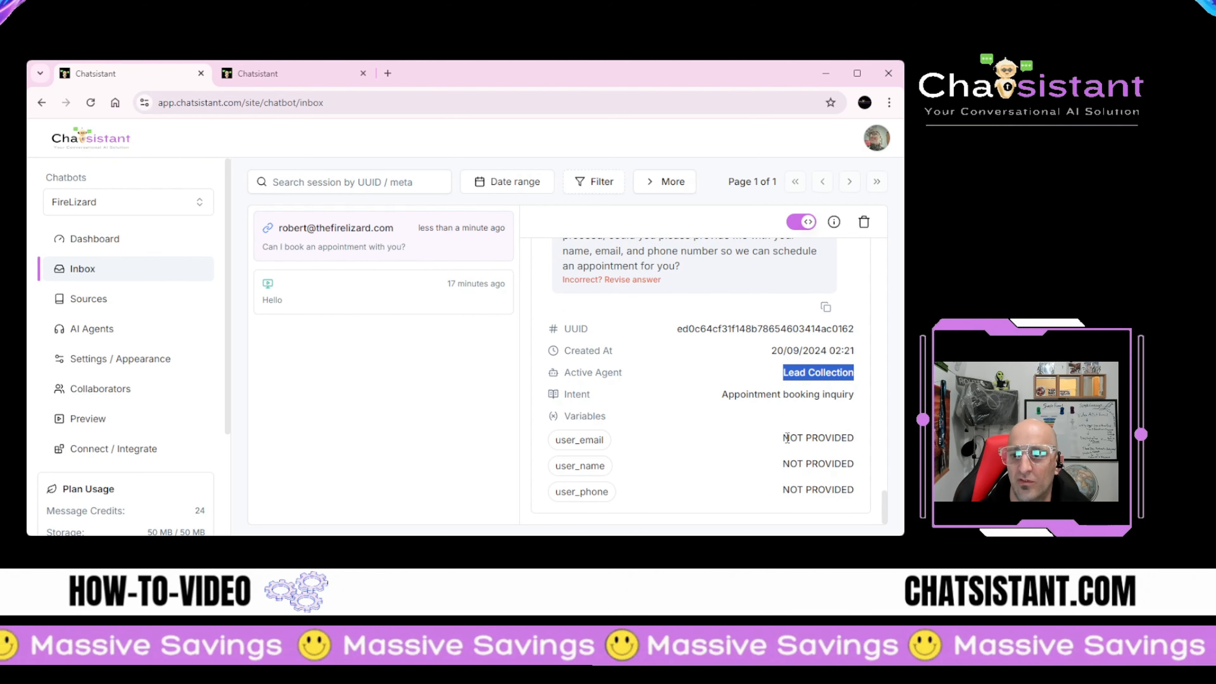
left_click_drag(787, 438, 855, 490)
left_click(844, 487)
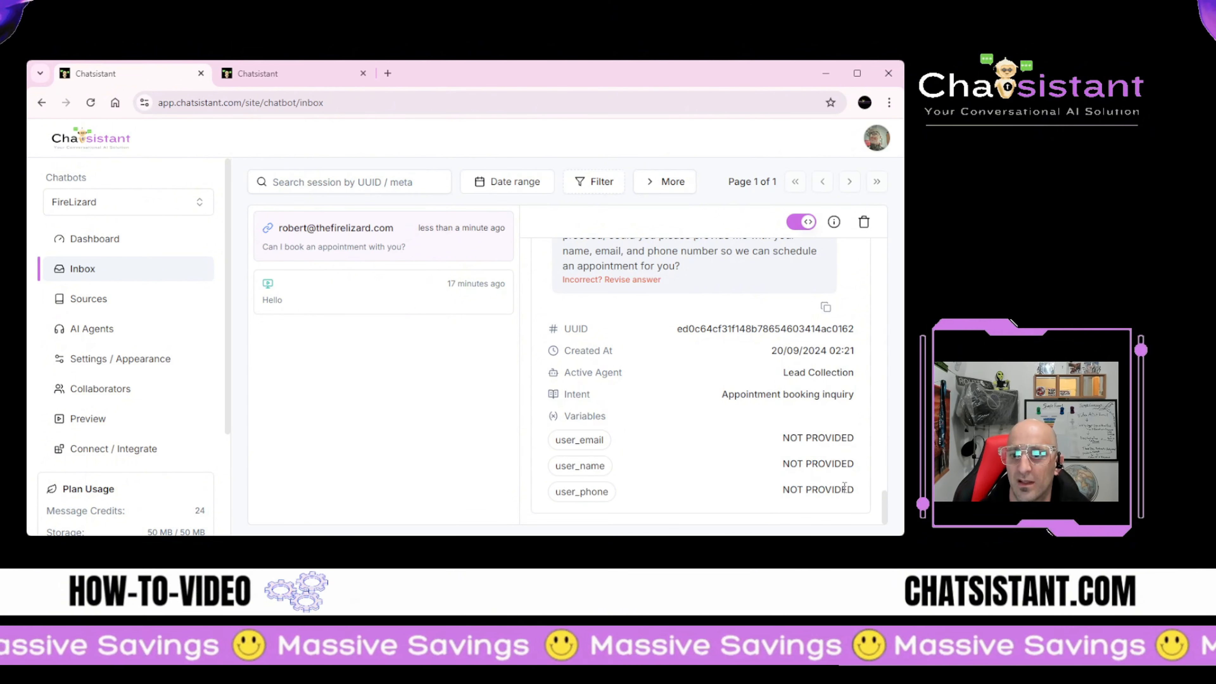
scroll(774, 460, "down", 5)
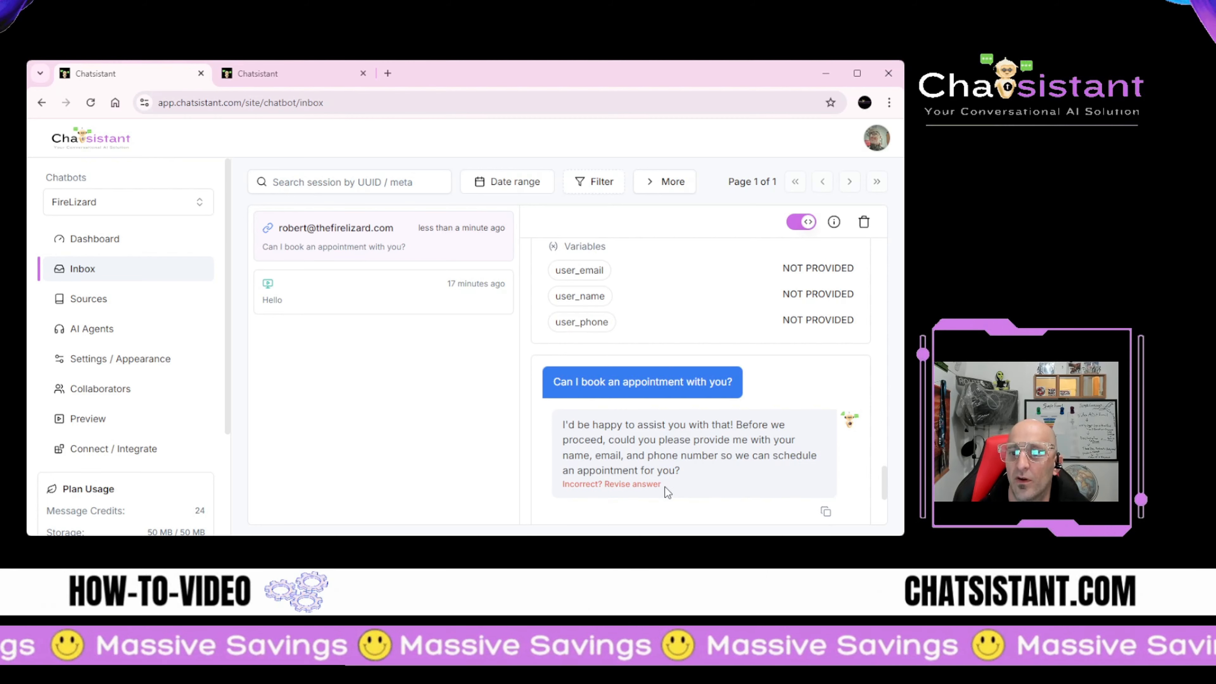
left_click(307, 81)
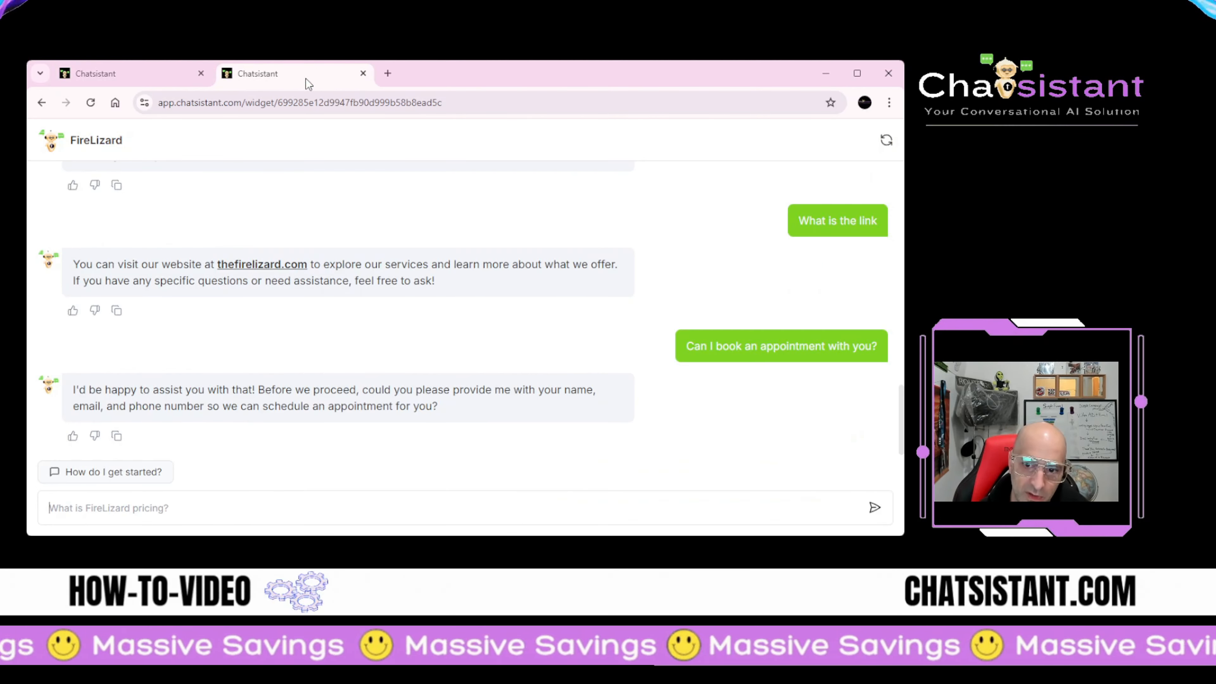
Step: Reply to the FireLizard bot with the tester's first name
left_click(267, 502)
type("Rob")
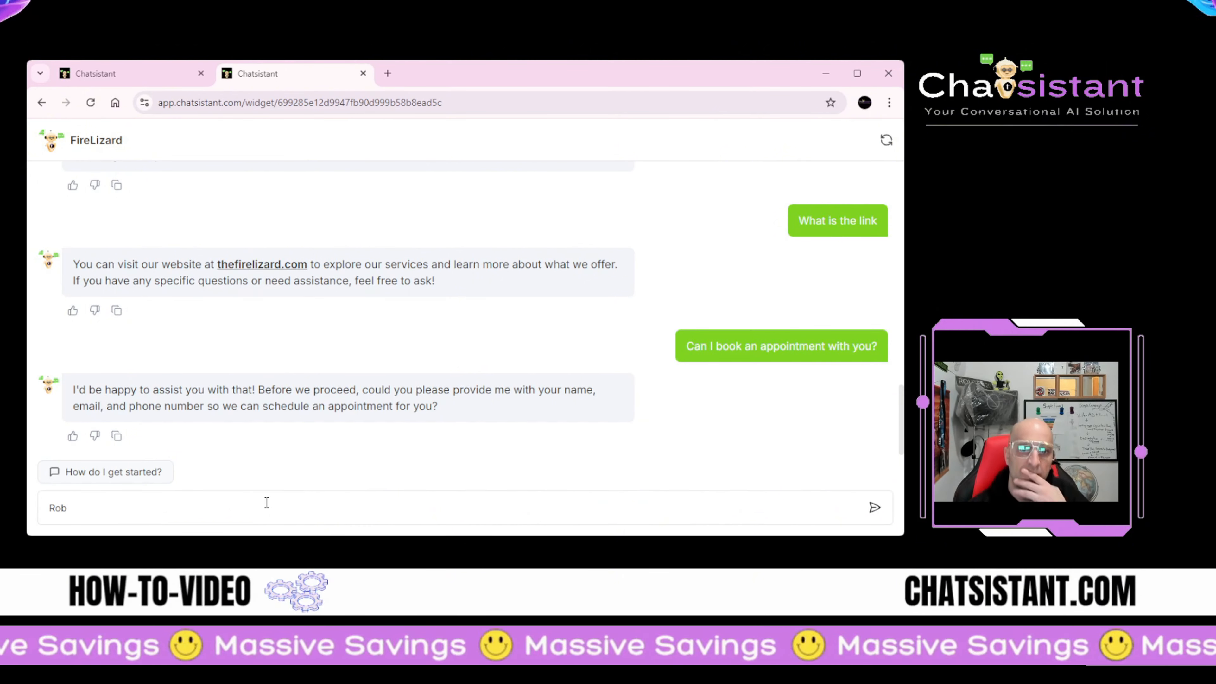
type("ert")
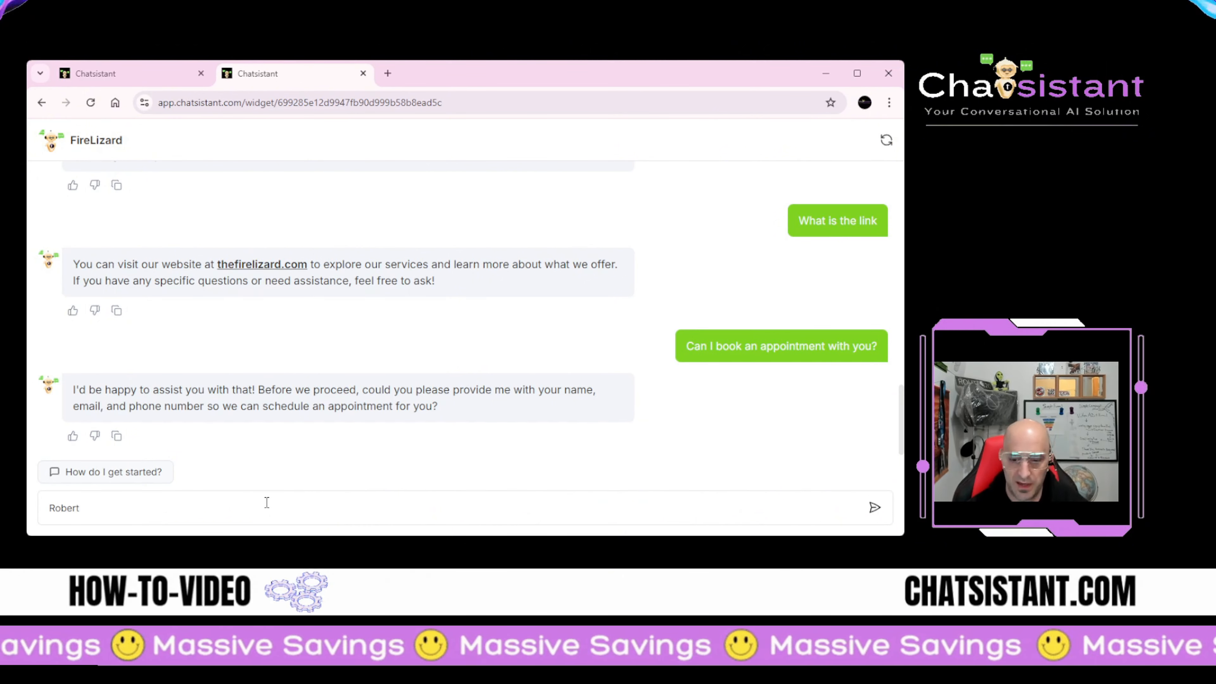
key("Return")
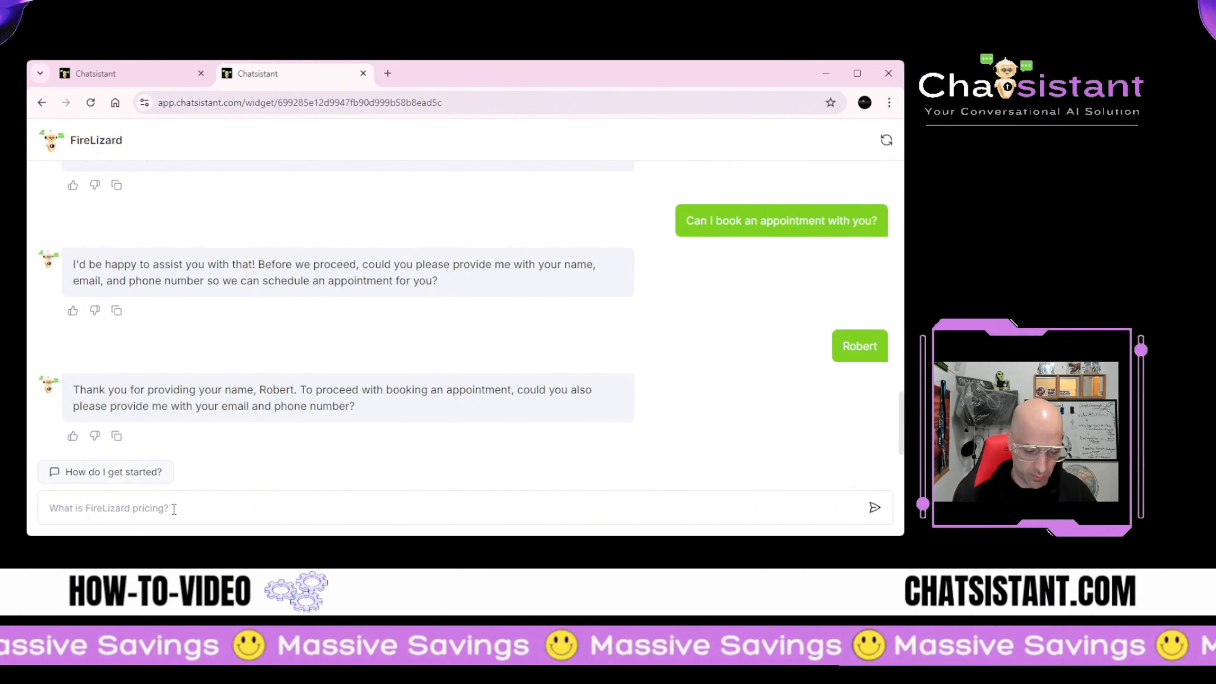
Step: Send the tester's e-mail address and phone number together in one message
type("ro")
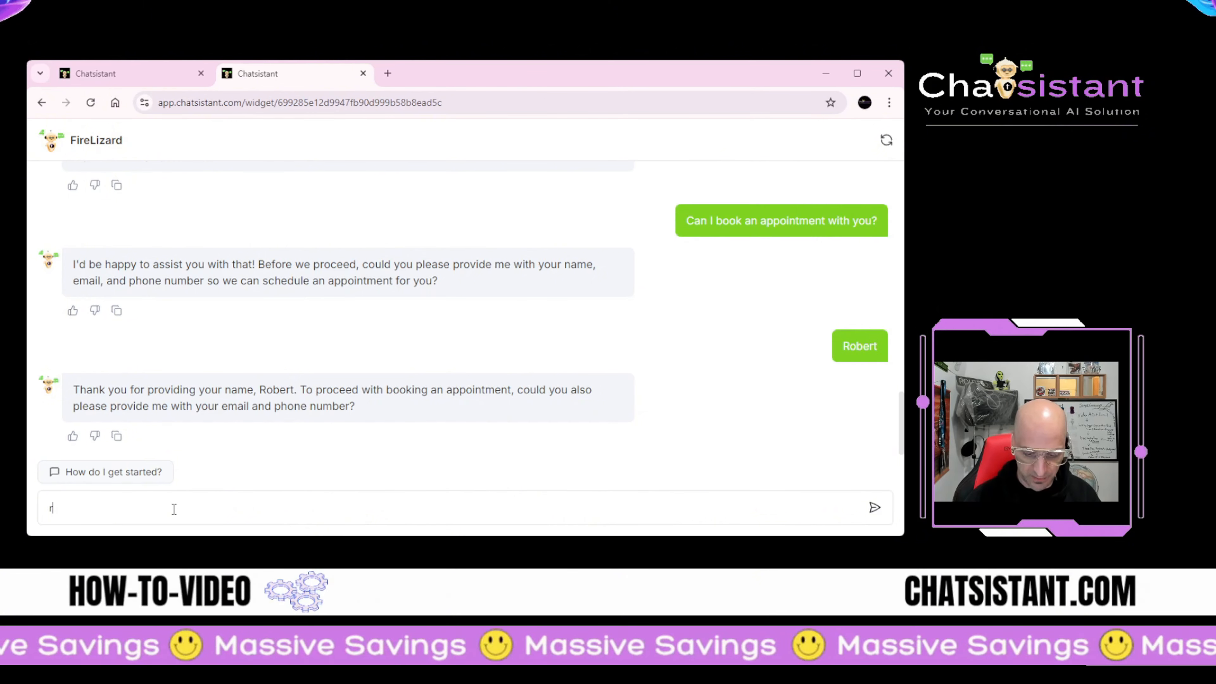
key("BackSpace")
key("BackSpace")
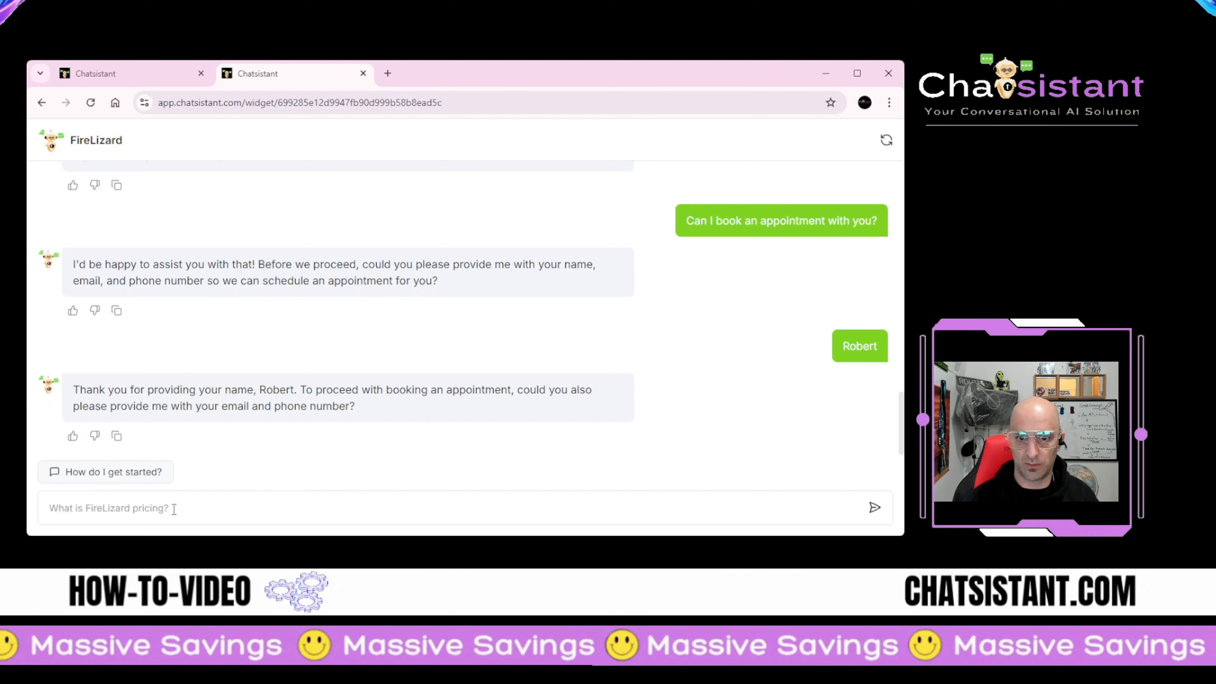
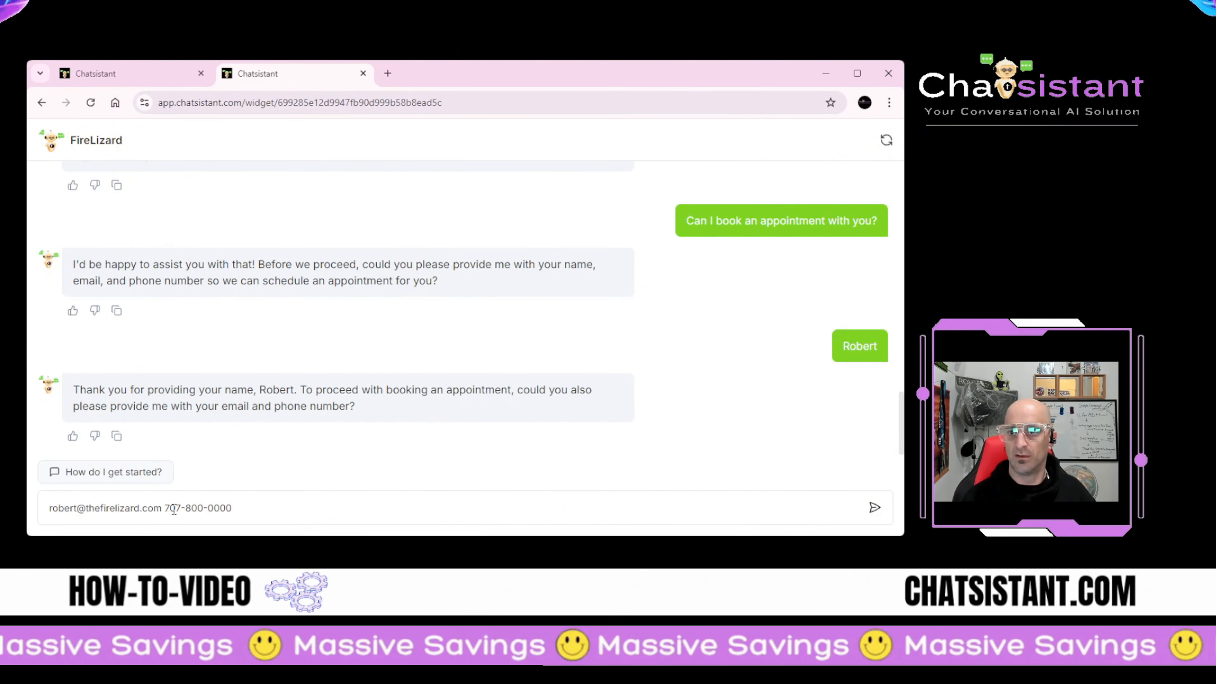
key("Return")
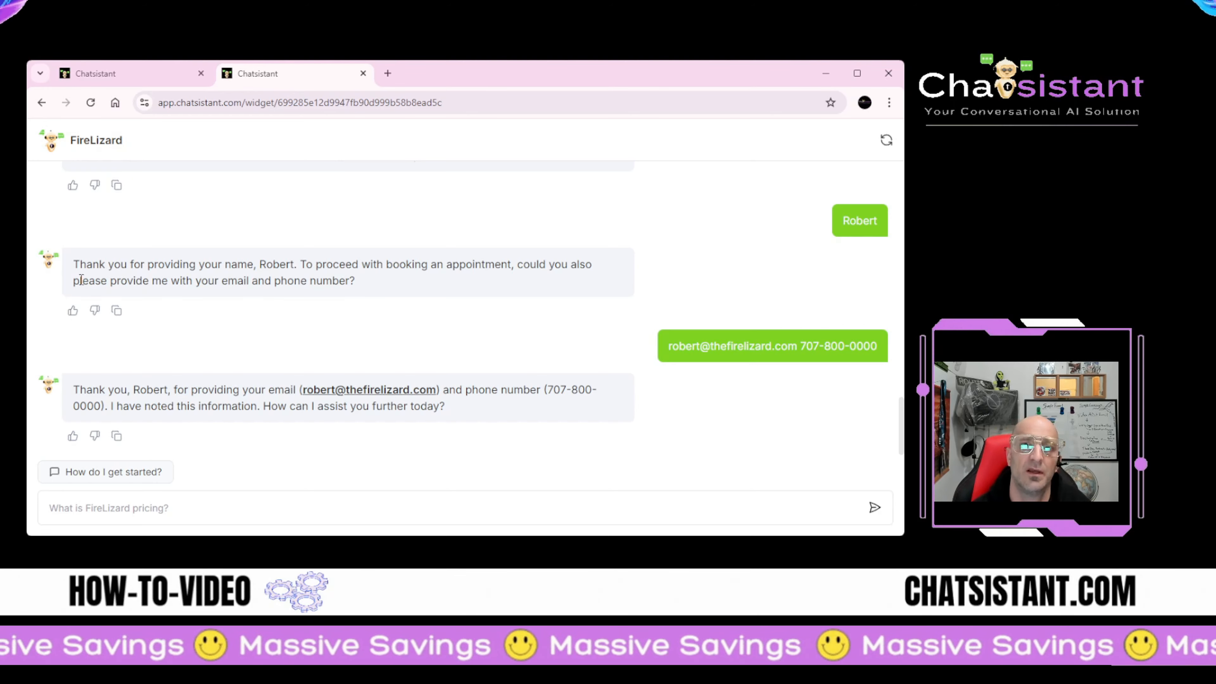
Step: Open the newest FireLizard Inbox session and review its captured user_name, user_email and user_phone variables
left_click(98, 75)
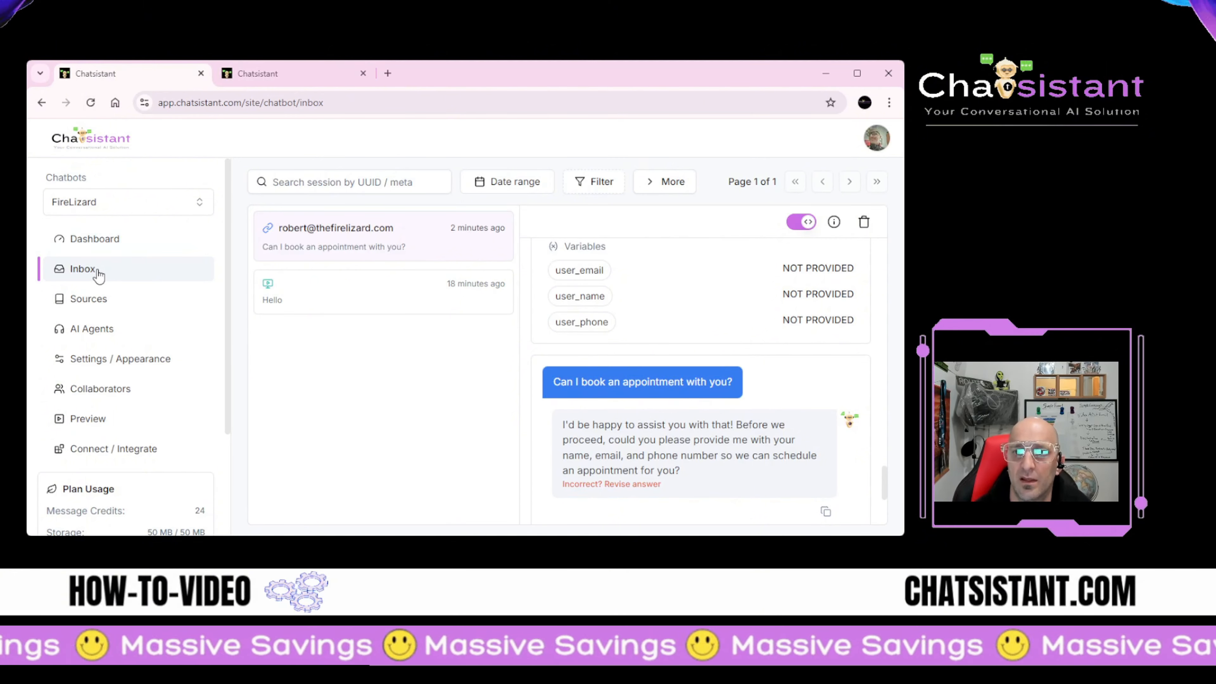
left_click(390, 239)
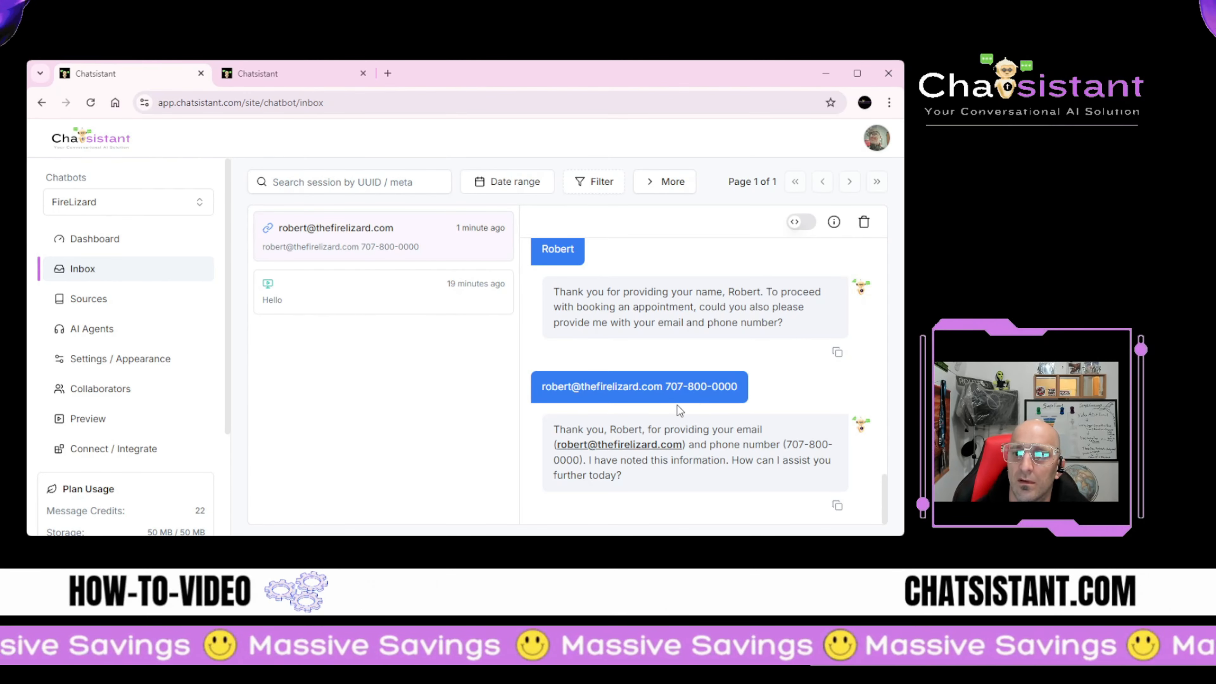
left_click(801, 222)
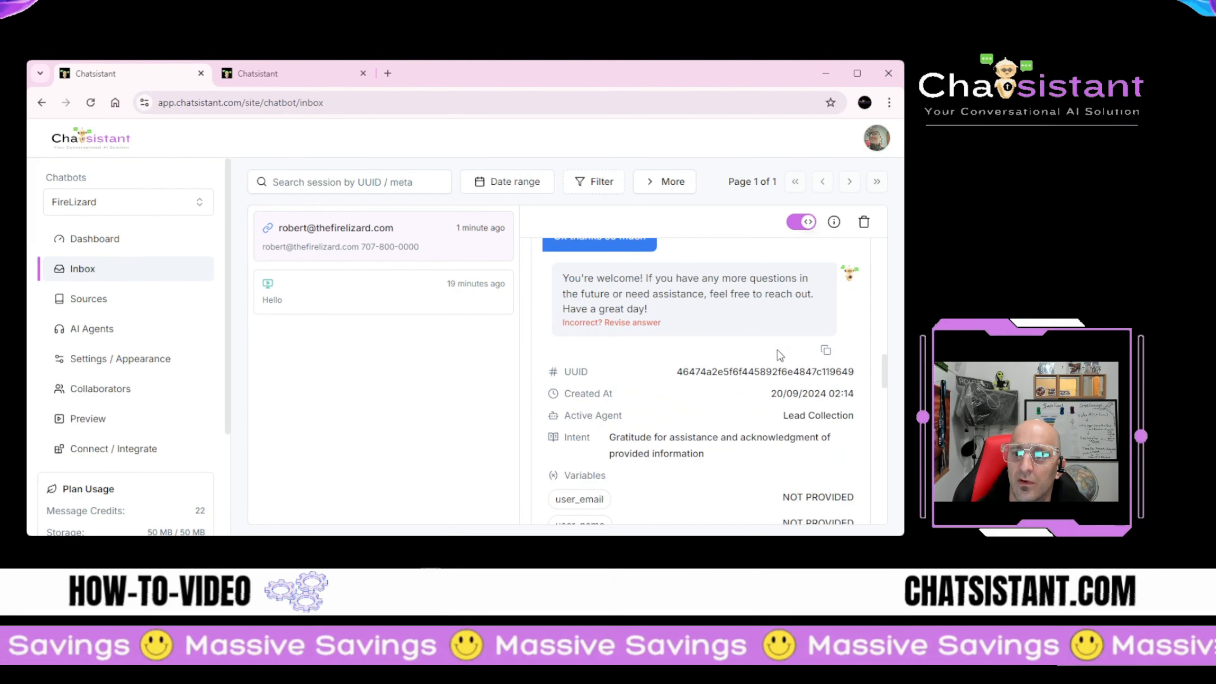
scroll(762, 374, "down", 5)
scroll(745, 393, "down", 10)
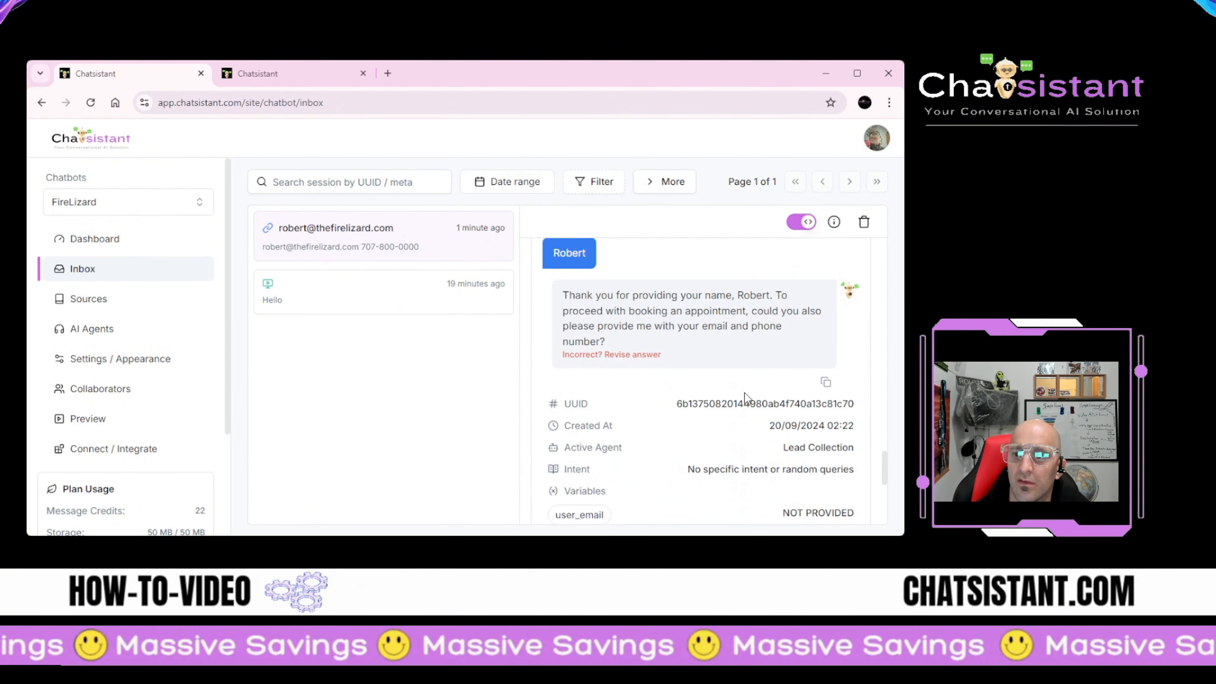
scroll(747, 399, "down", 4)
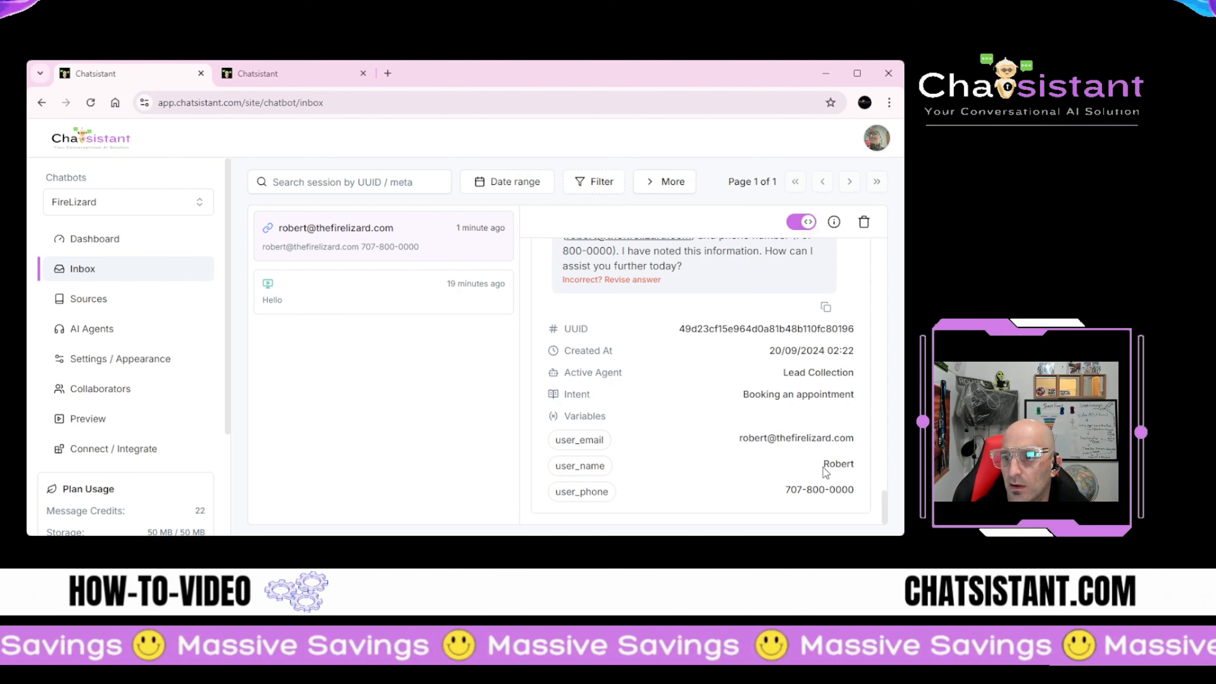
scroll(705, 407, "up", 5)
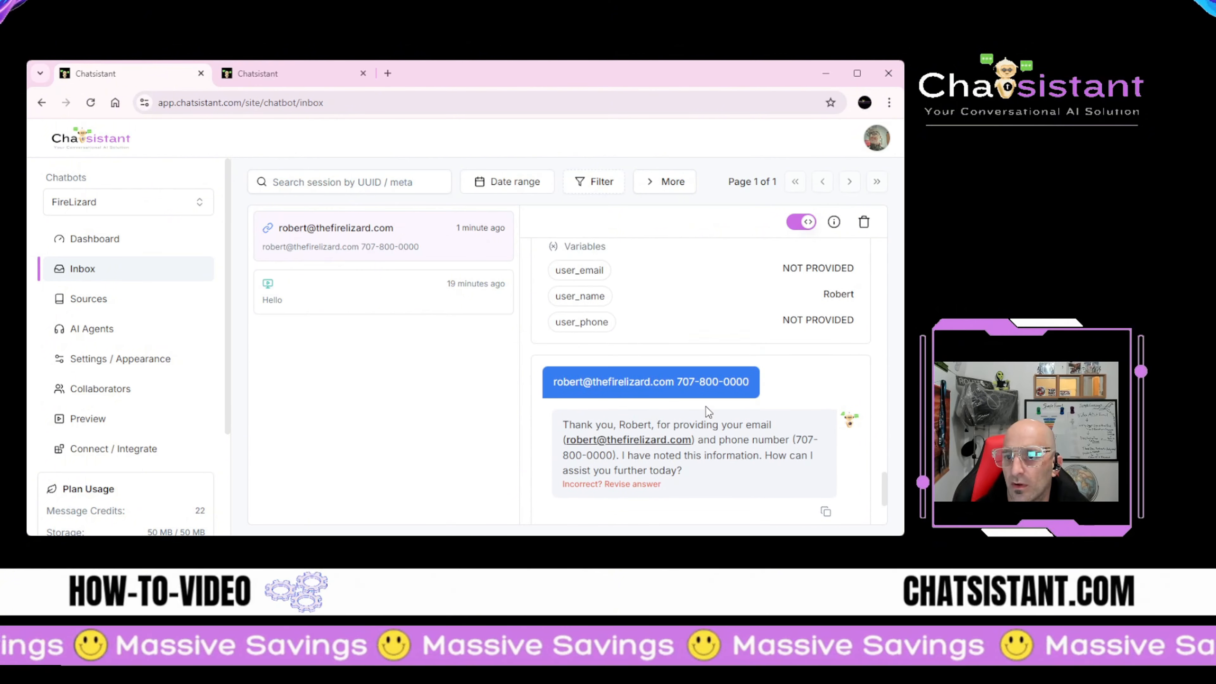
scroll(706, 406, "down", 5)
scroll(661, 385, "up", 4)
scroll(642, 411, "down", 4)
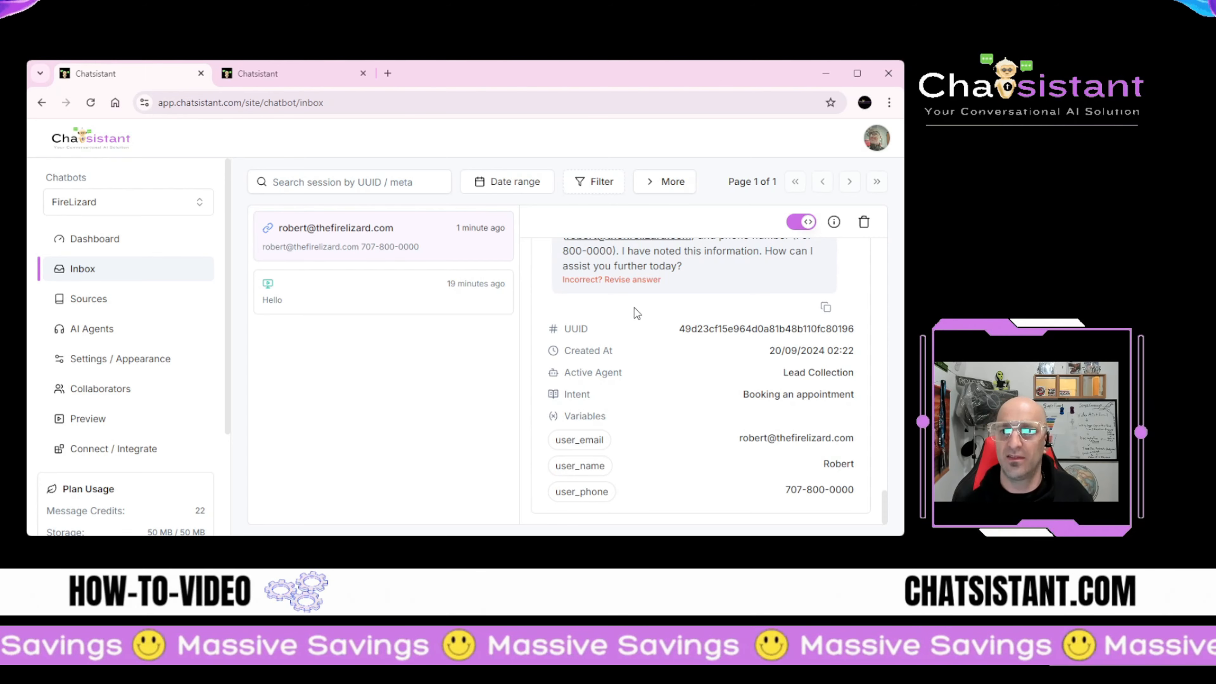
scroll(635, 309, "up", 4)
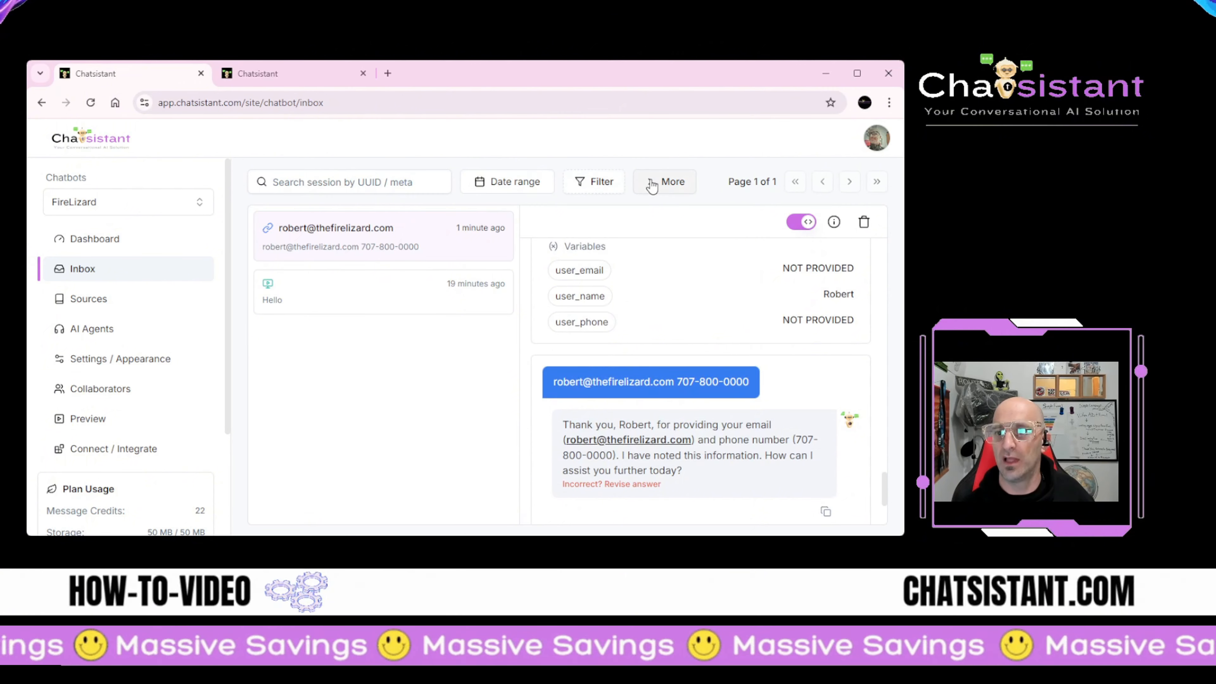
Step: Open FireLizard's settings page, showing domain thefirelizard.com and a 20-messages-per-240-seconds rate limit
left_click(653, 186)
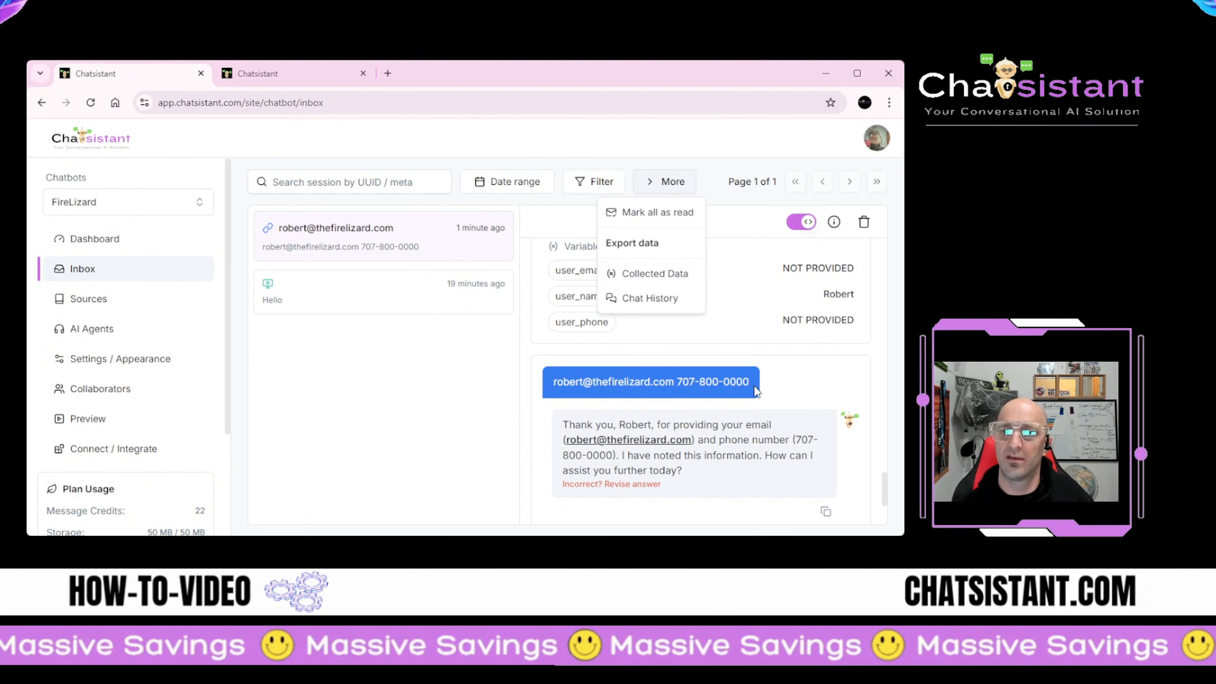
left_click(262, 385)
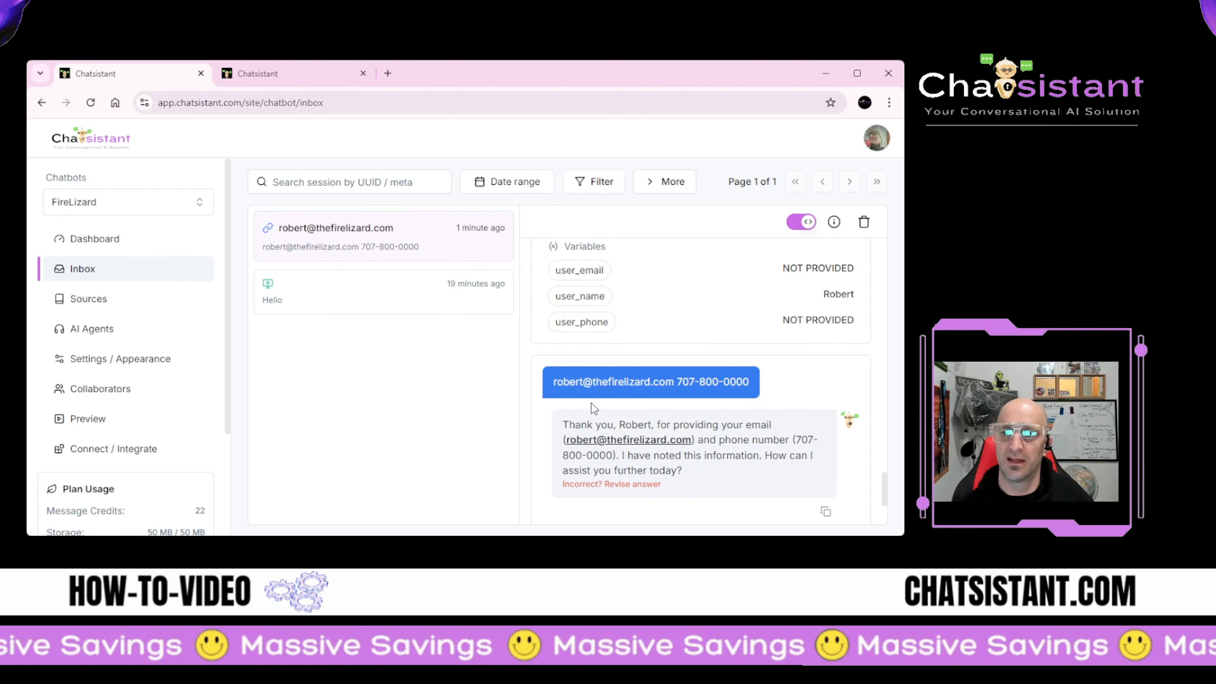
left_click(90, 369)
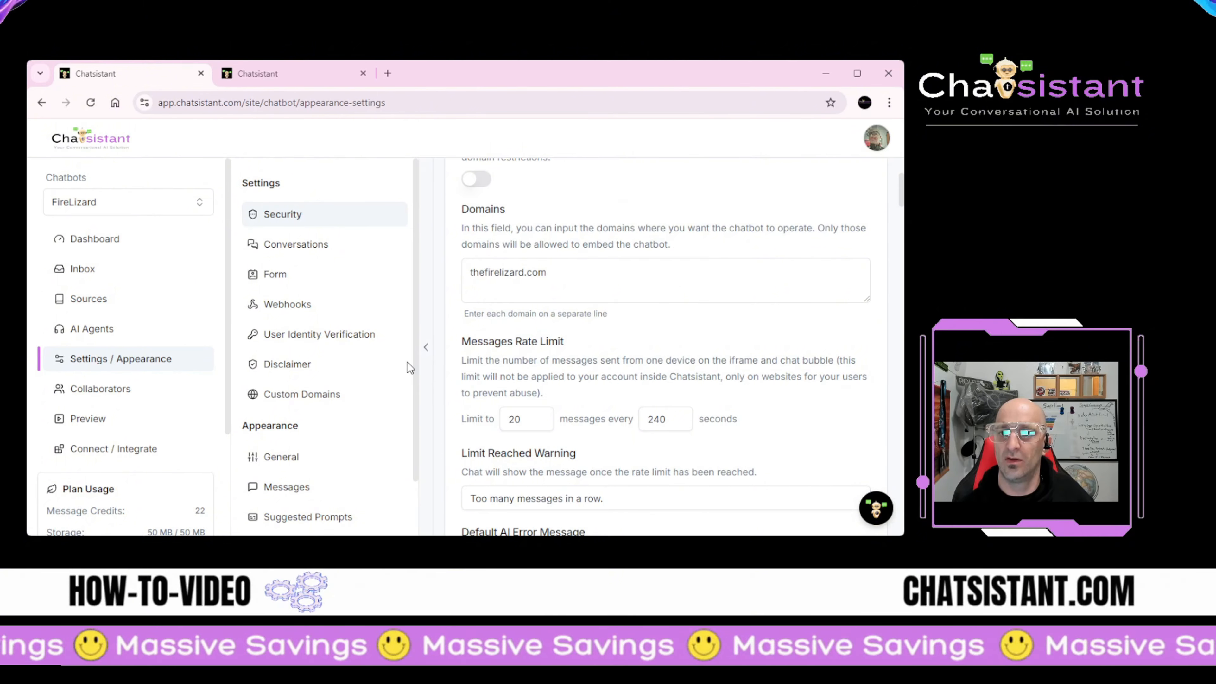
Step: Set the webhook event to Data Collection
left_click(283, 304)
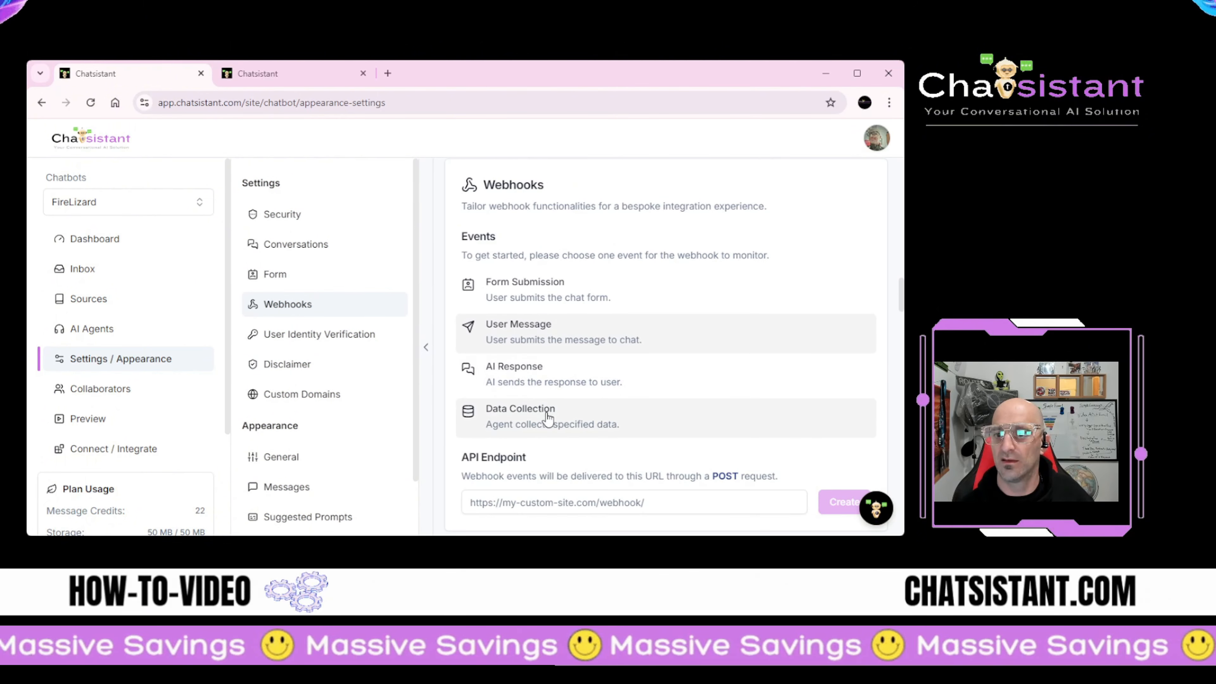
left_click(527, 420)
scroll(527, 420, "down", 3)
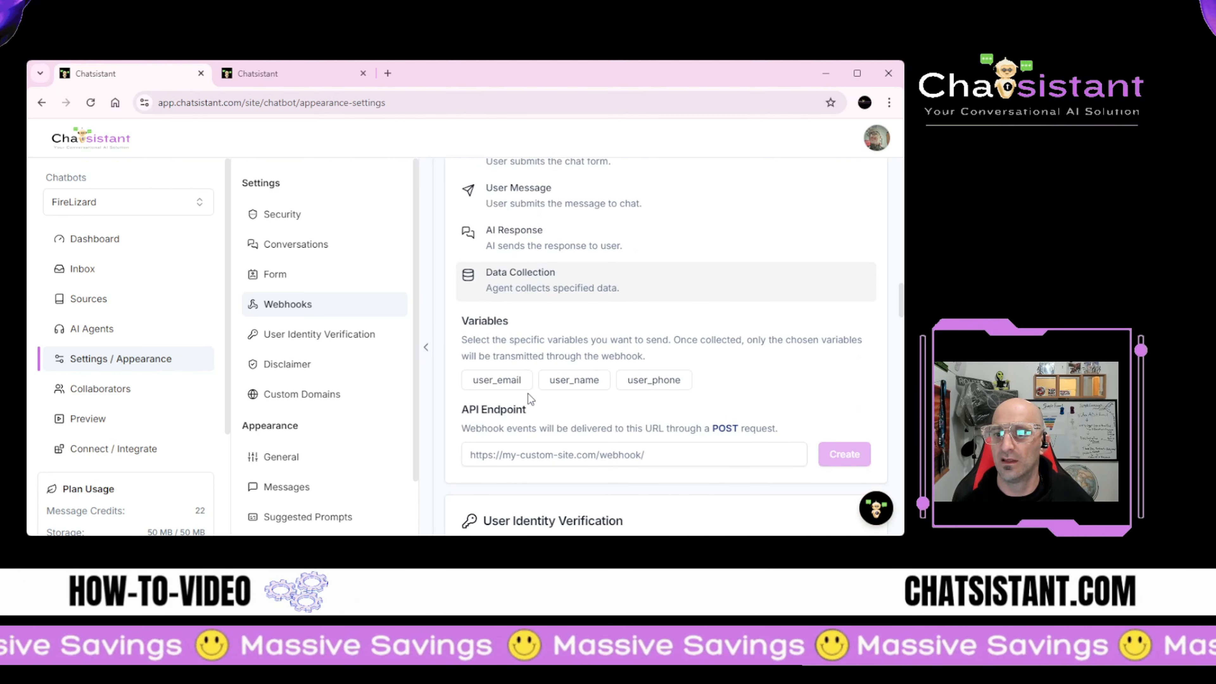
scroll(546, 311, "down", 3)
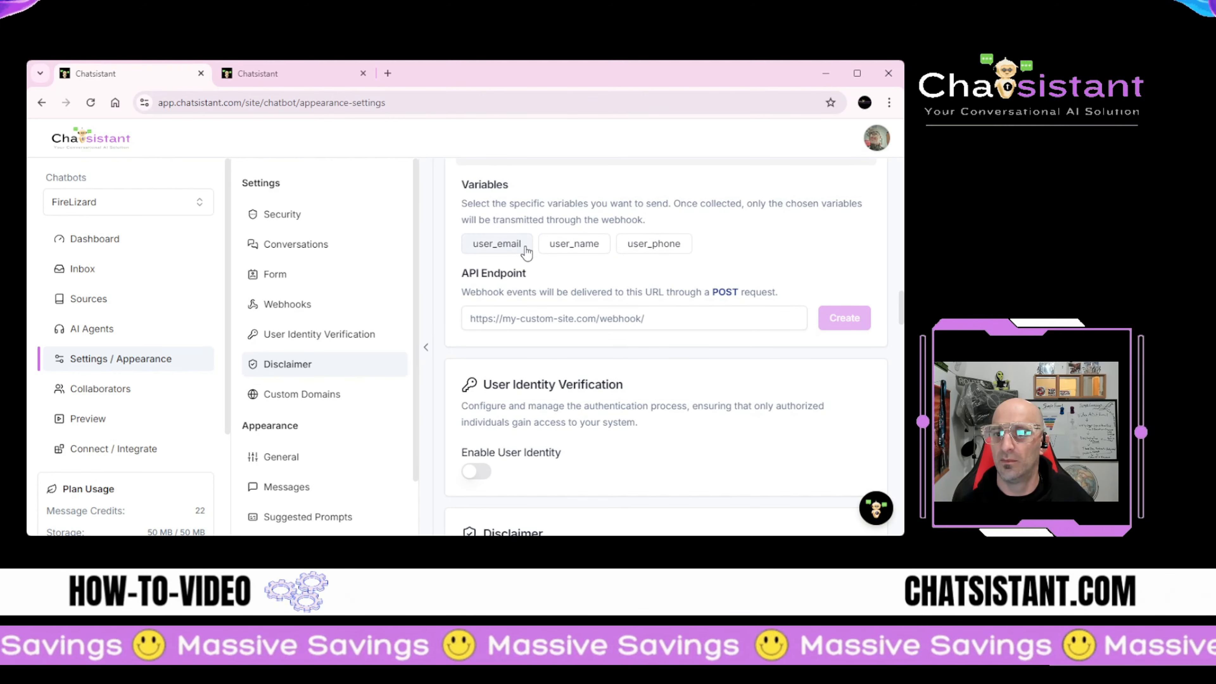
Step: Toggle the user_email, user_name and user_phone variables on and back off
left_click(498, 245)
left_click(574, 244)
left_click(653, 243)
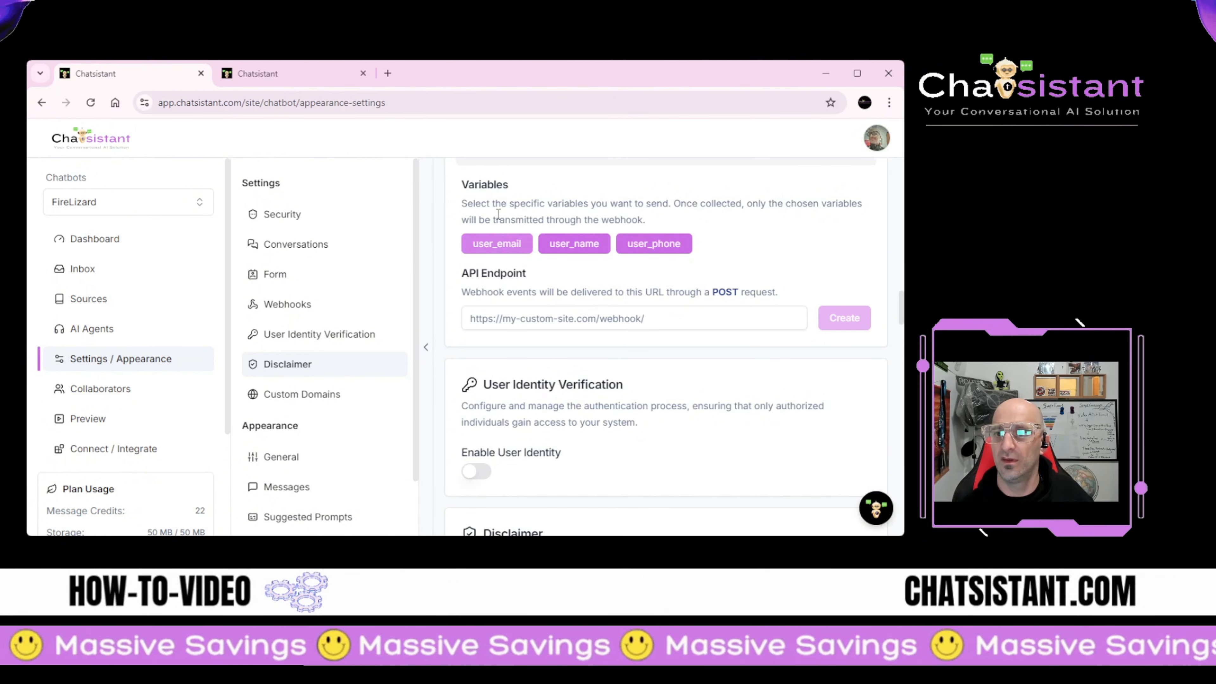
left_click(654, 243)
left_click(549, 249)
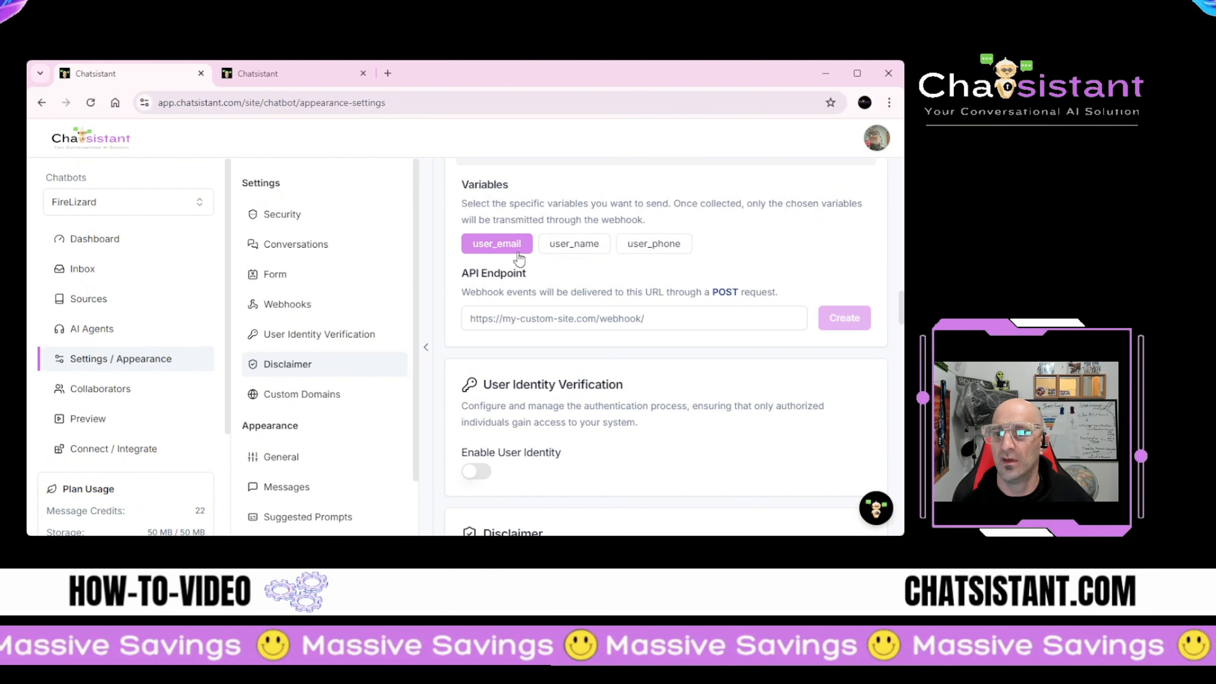
left_click(498, 245)
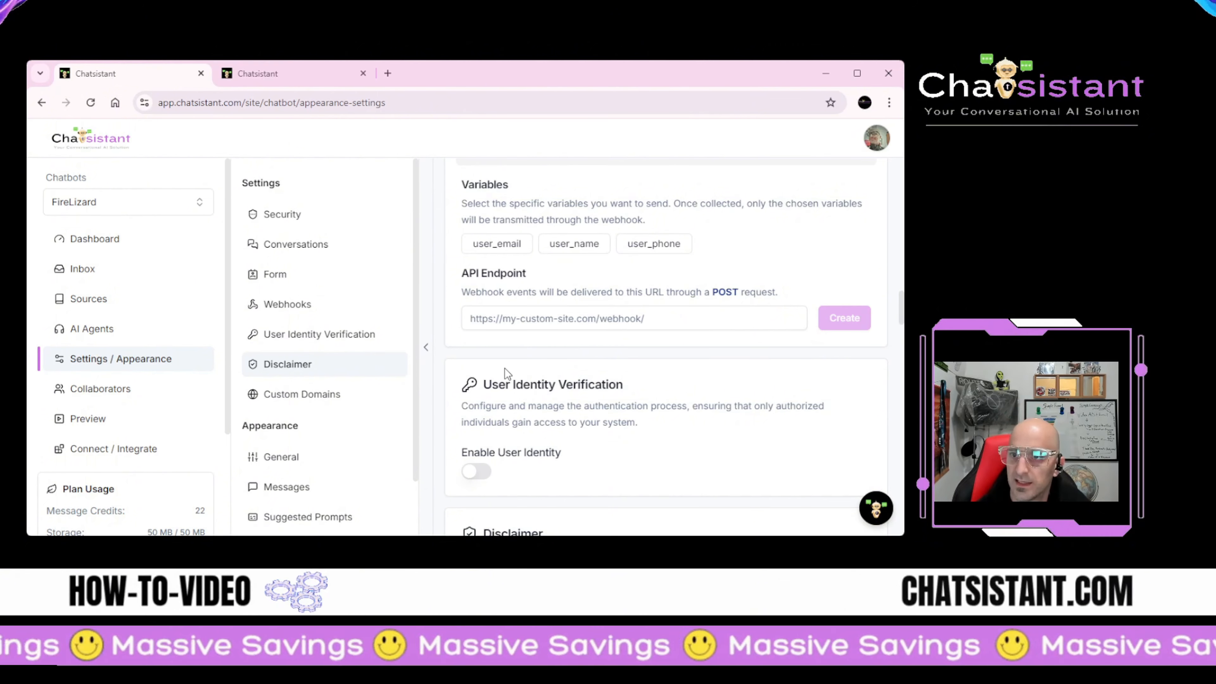
scroll(485, 372, "up", 4)
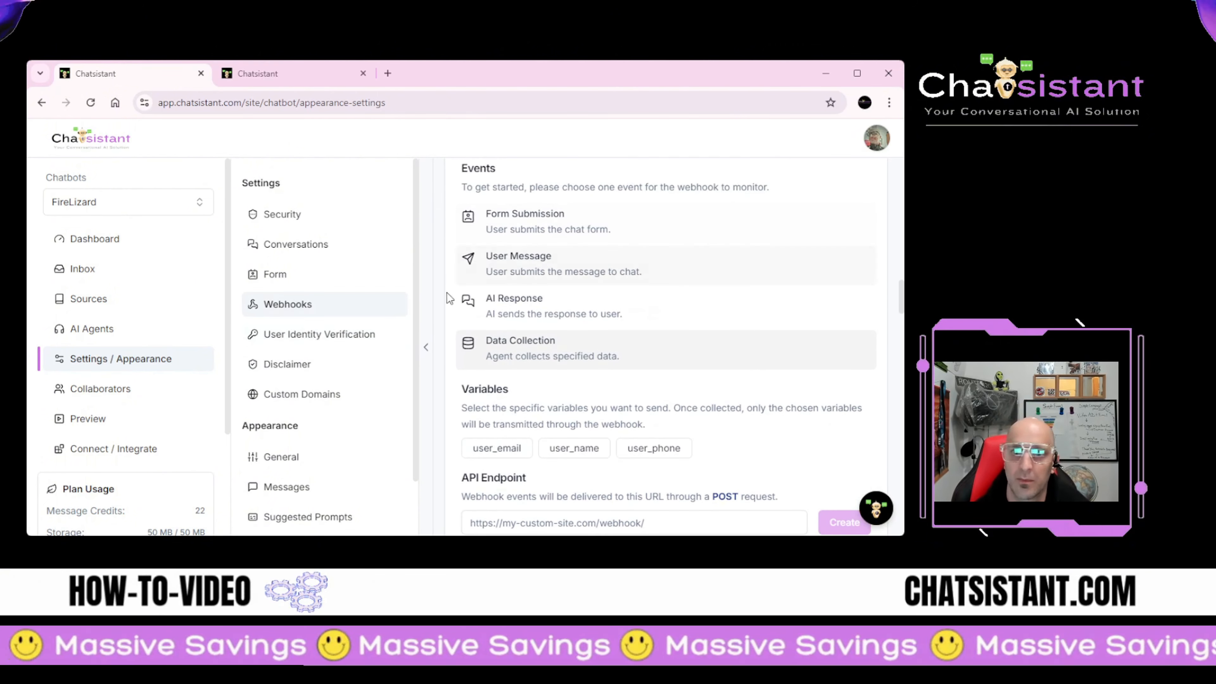
scroll(504, 312, "up", 10)
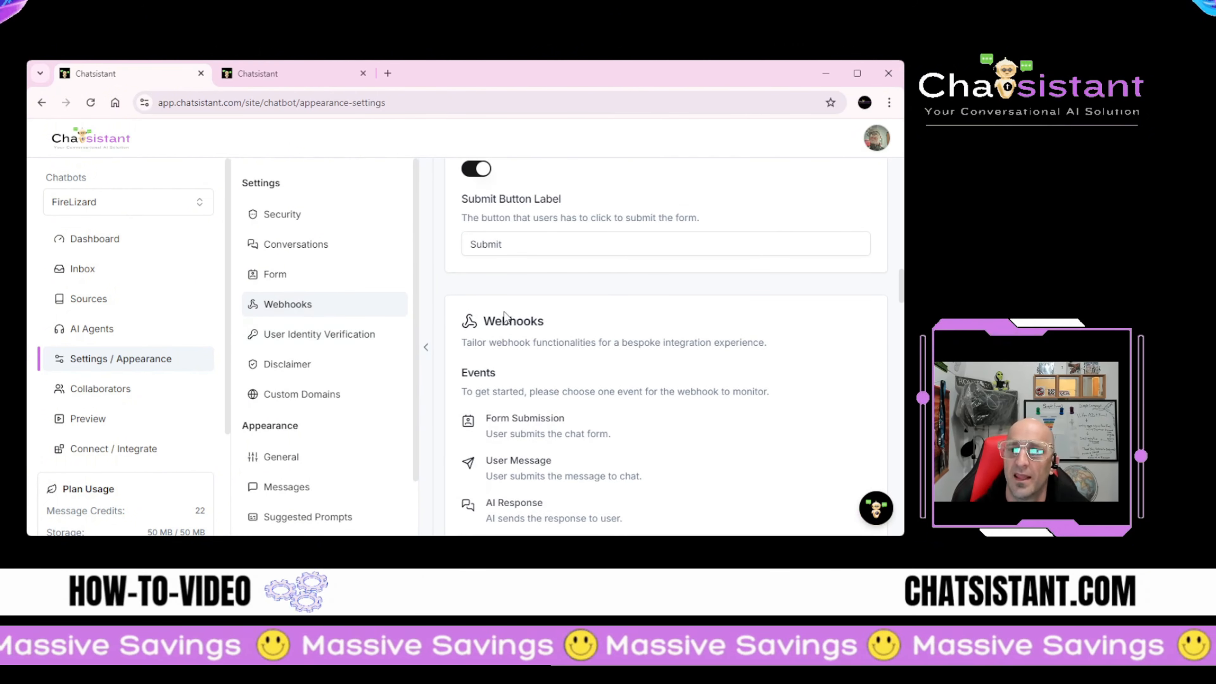
scroll(504, 310, "up", 12)
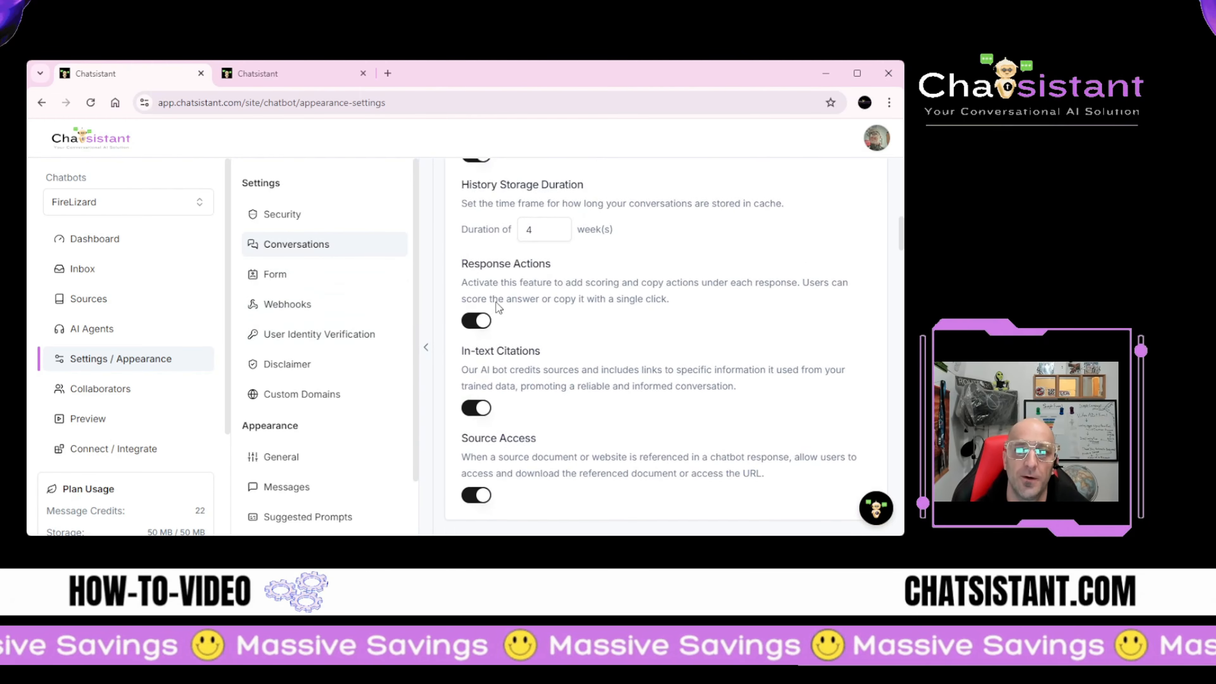
Step: Load the chatsistant.com home page in the first tab
scroll(491, 305, "up", 12)
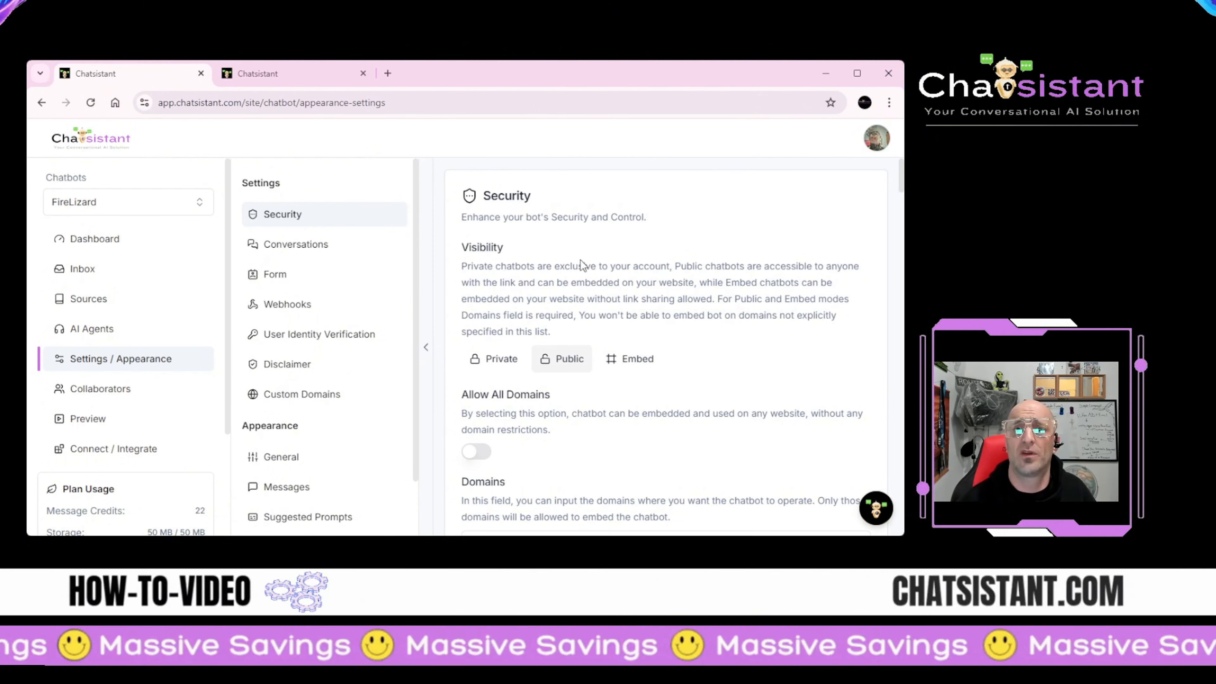
left_click(91, 102)
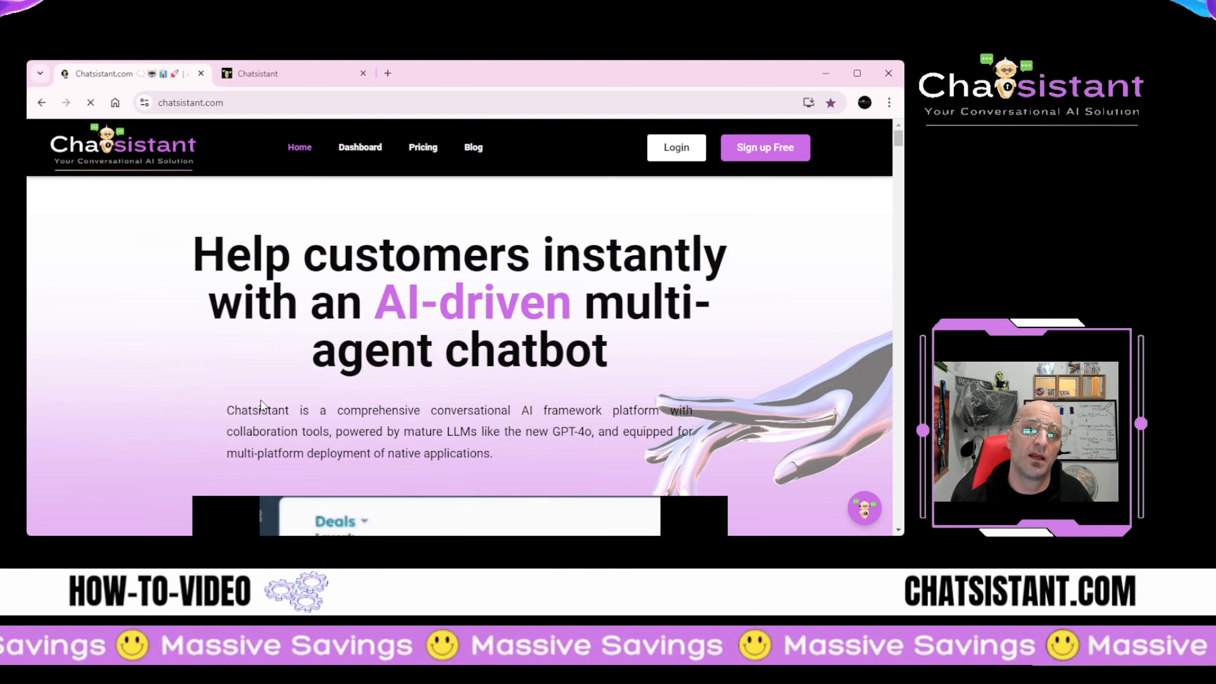
scroll(261, 404, "down", 10)
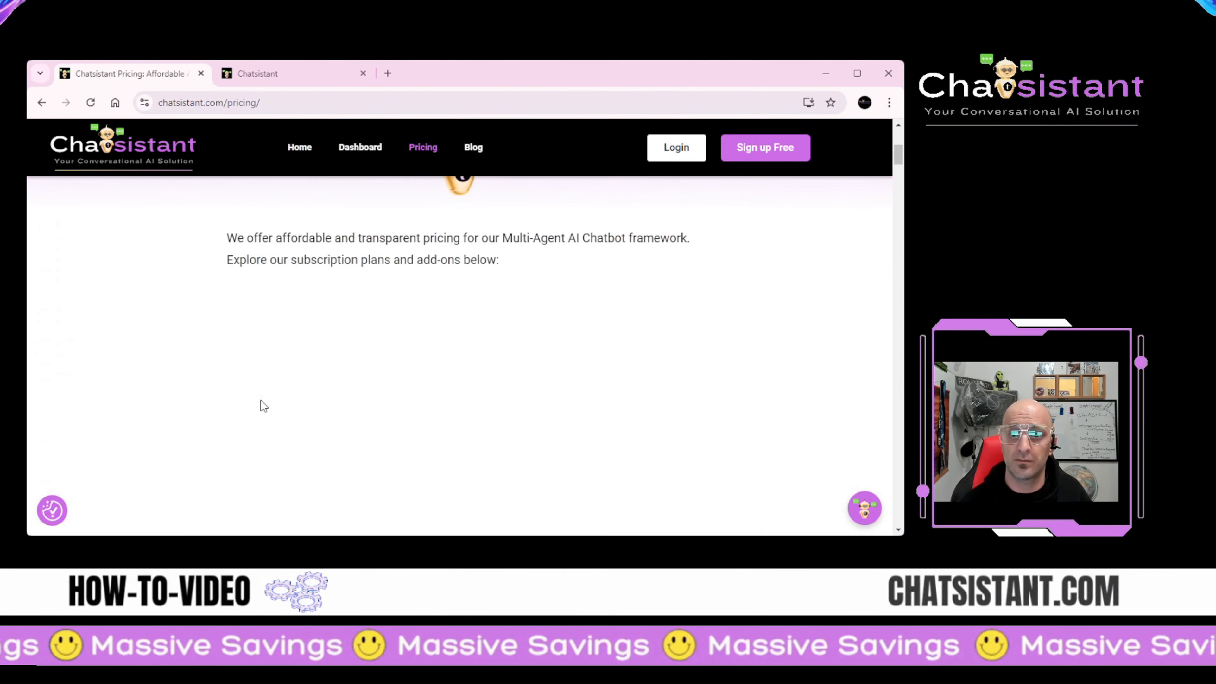
scroll(261, 399, "up", 6)
scroll(396, 388, "down", 5)
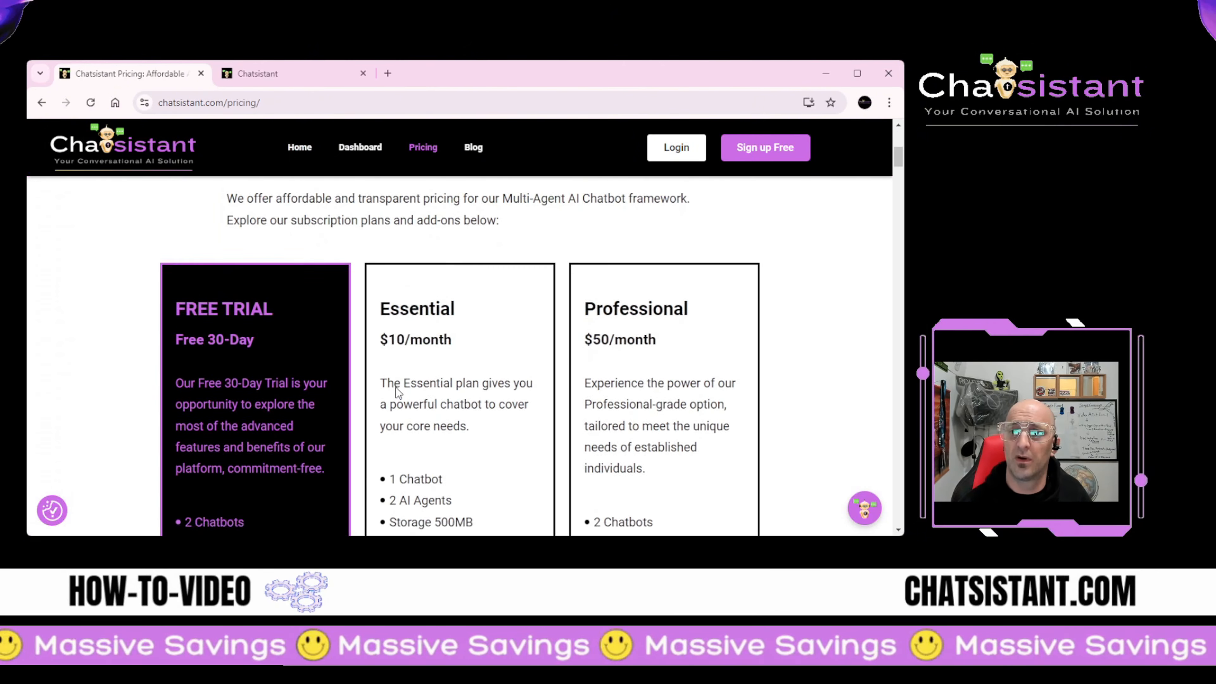
scroll(587, 402, "down", 10)
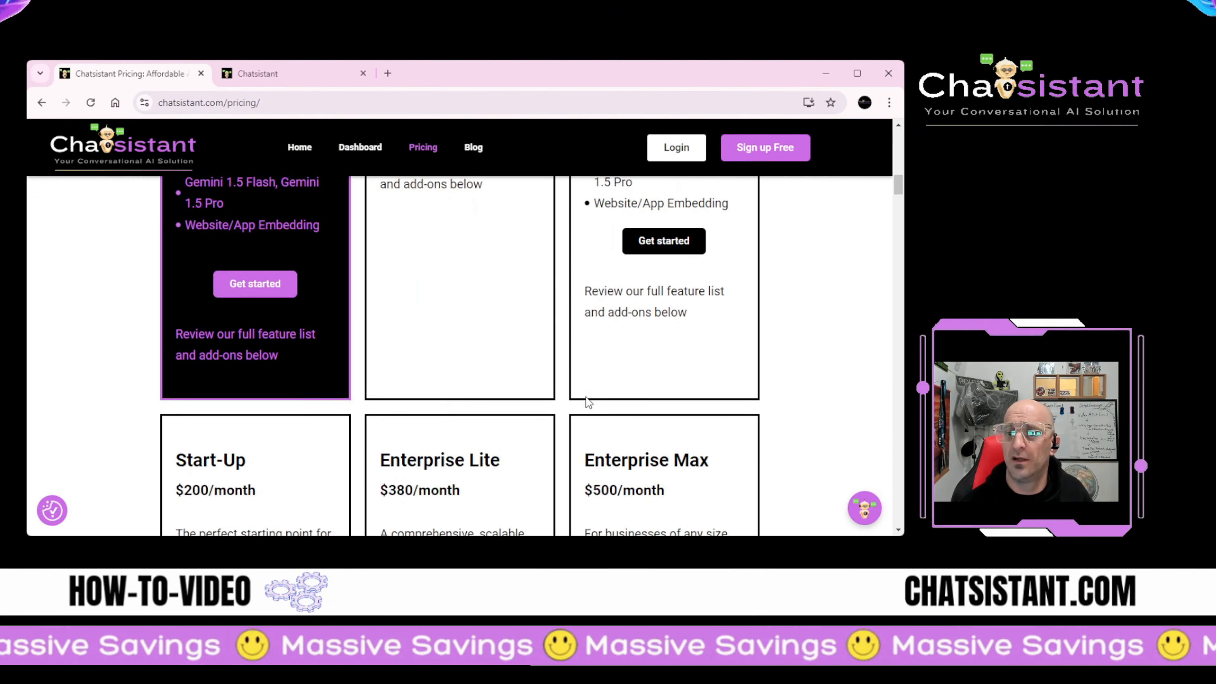
scroll(531, 402, "down", 4)
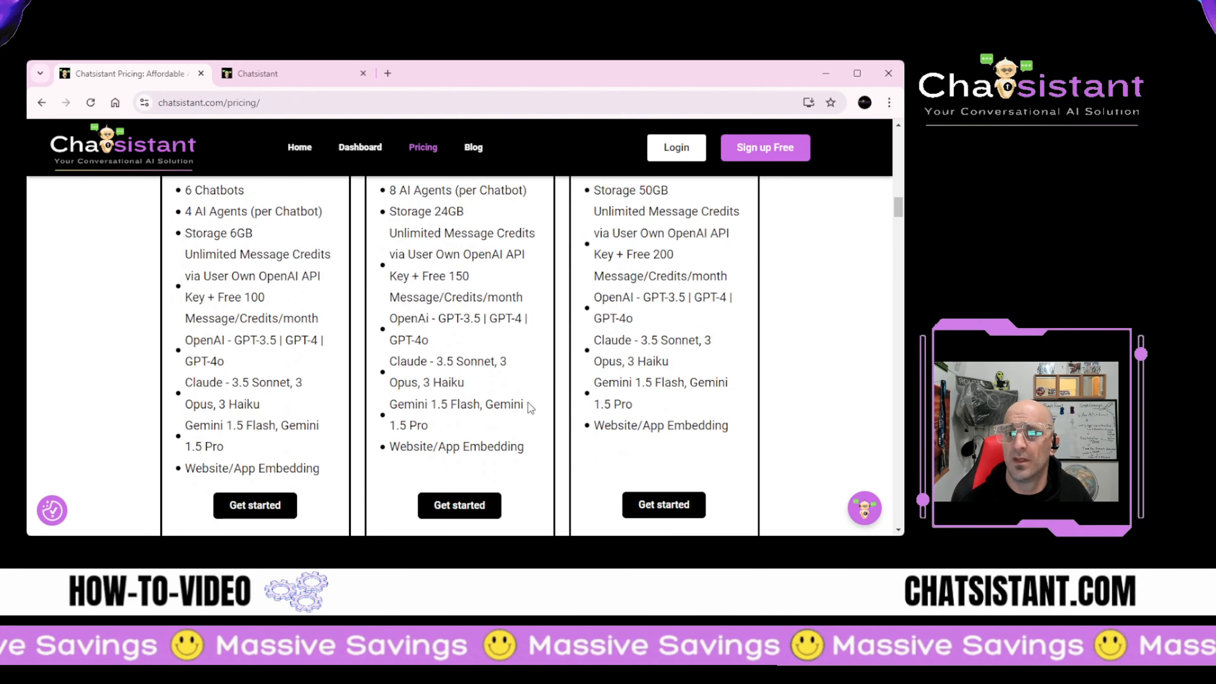
scroll(528, 403, "down", 7)
scroll(528, 402, "up", 12)
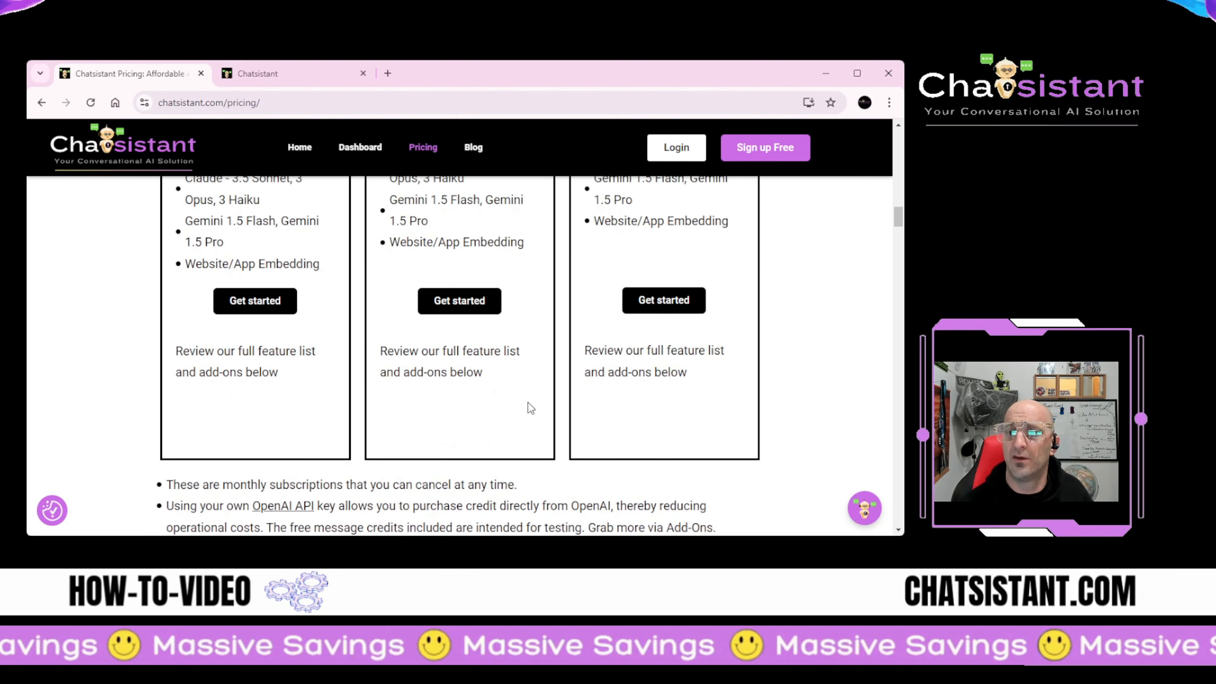
scroll(529, 403, "up", 3)
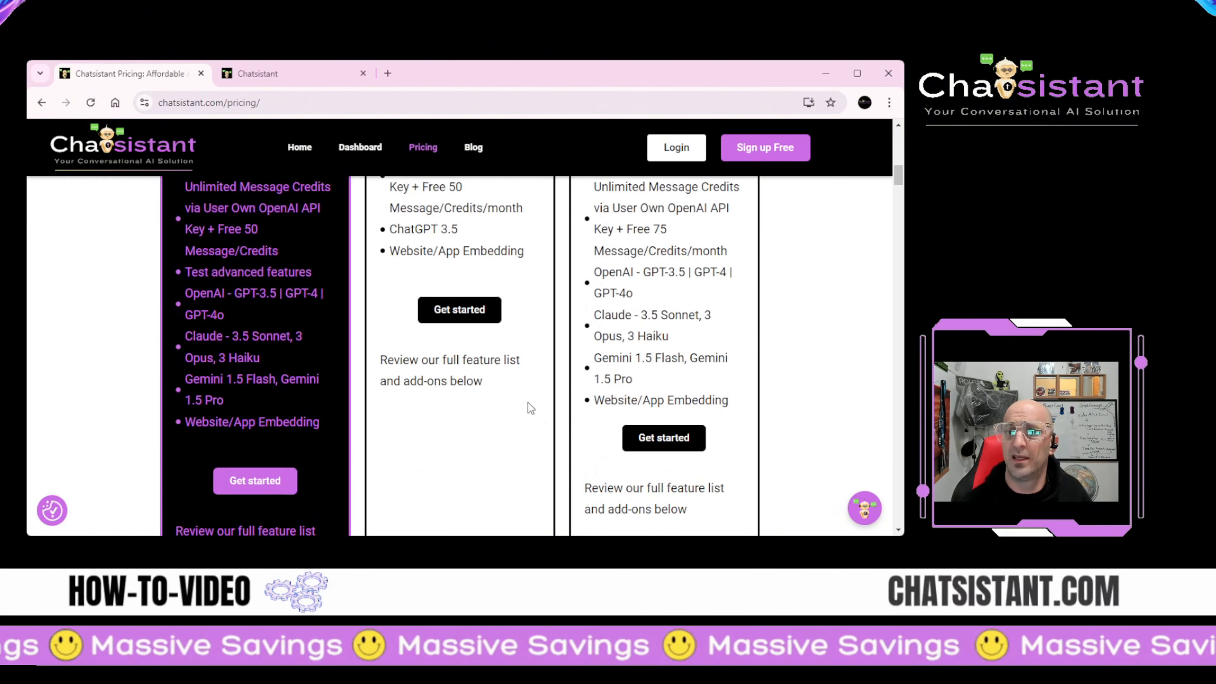
scroll(529, 403, "down", 3)
scroll(452, 404, "up", 3)
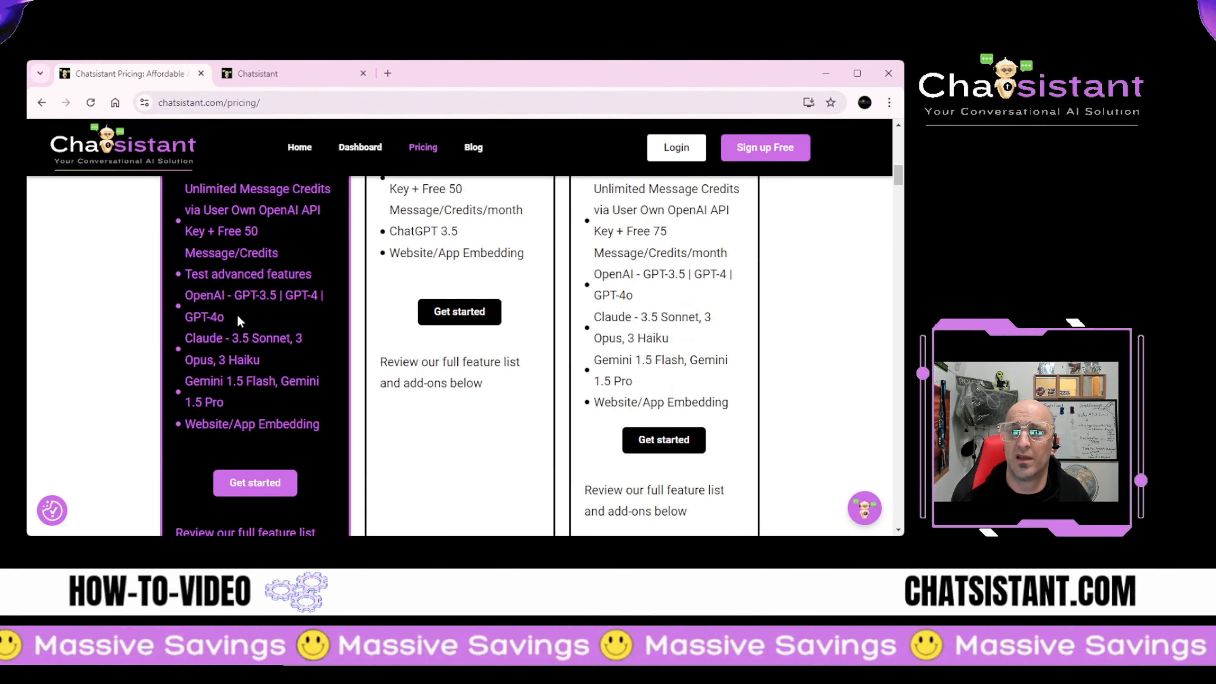
scroll(283, 425, "down", 12)
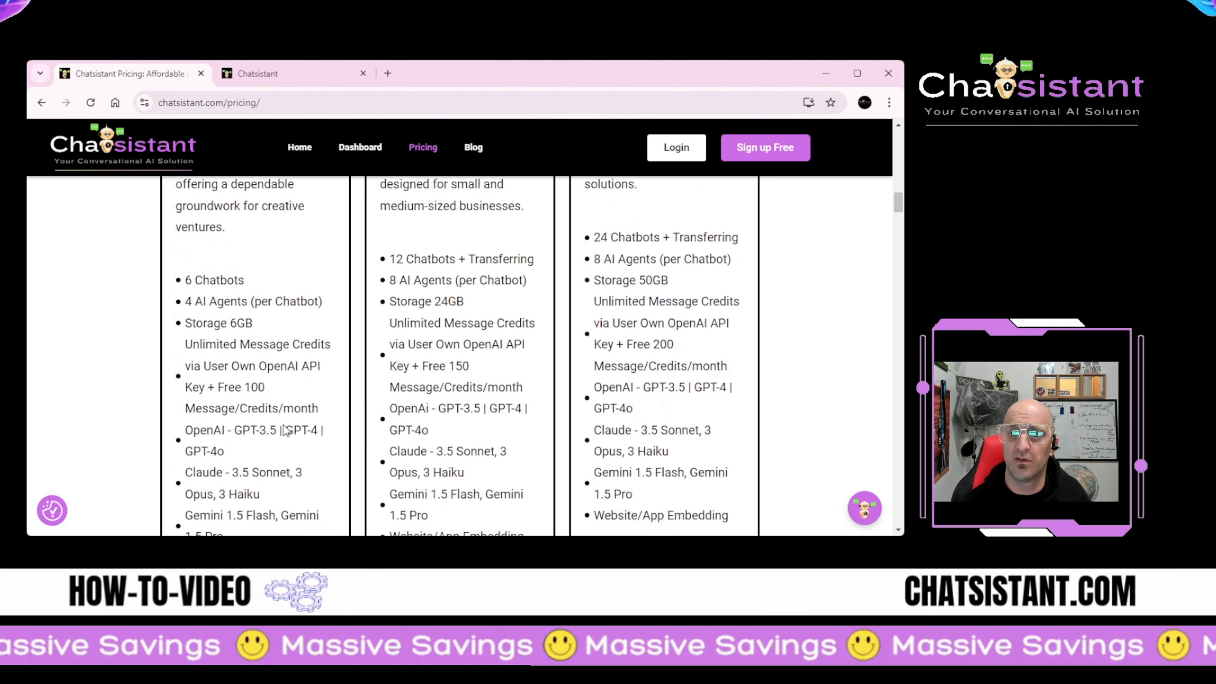
scroll(283, 425, "down", 15)
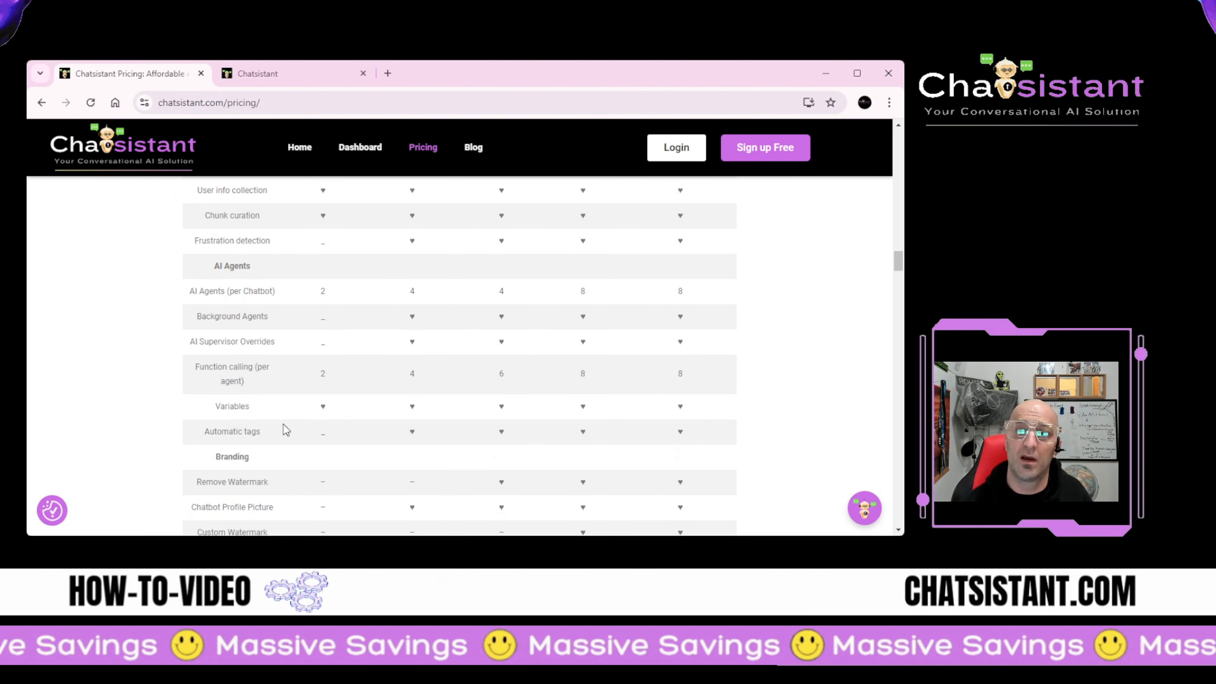
scroll(139, 395, "down", 12)
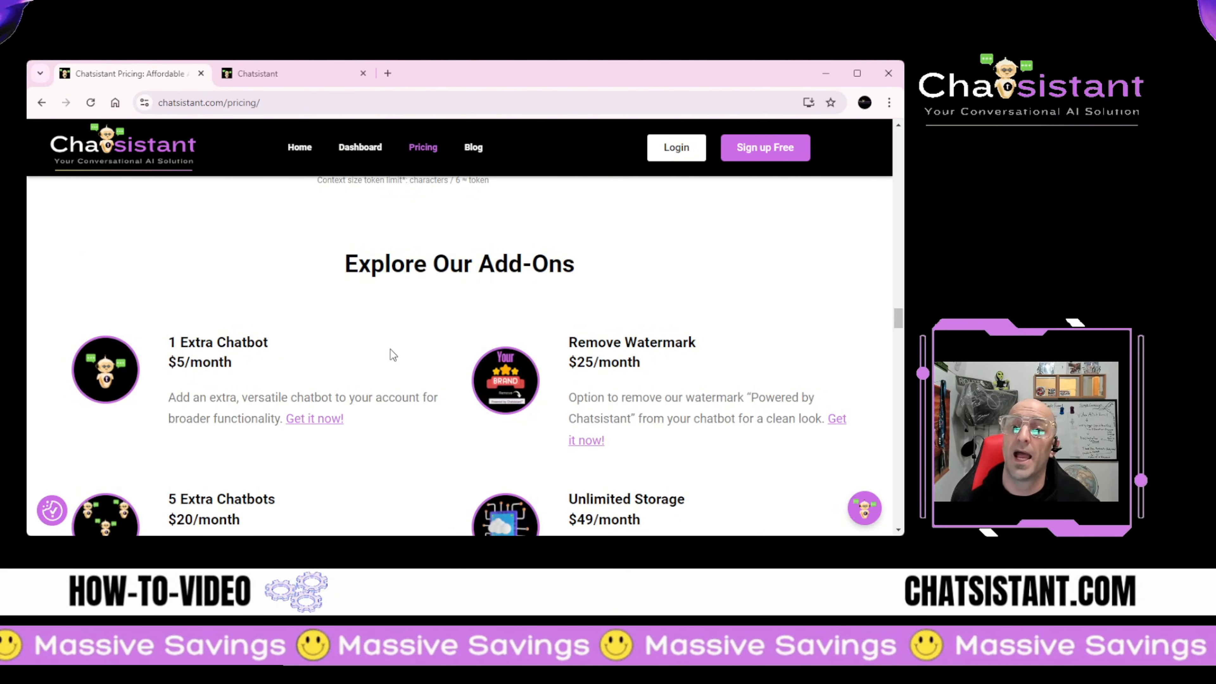
scroll(379, 359, "down", 3)
scroll(379, 359, "up", 6)
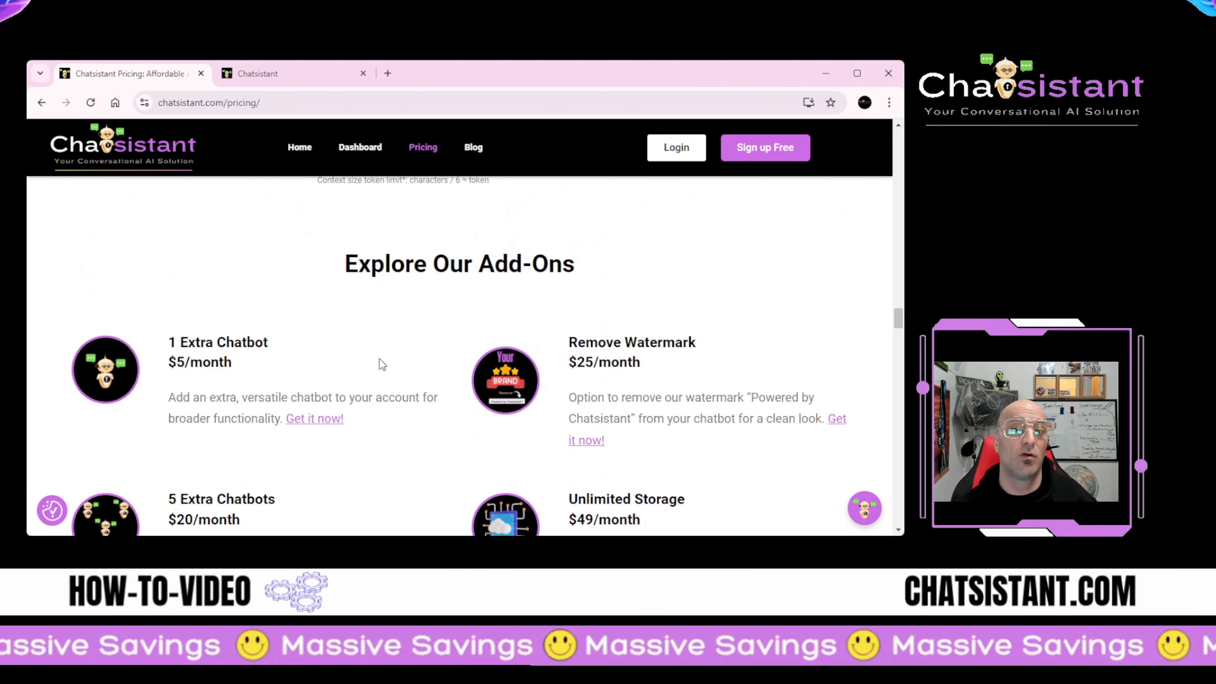
scroll(380, 359, "down", 5)
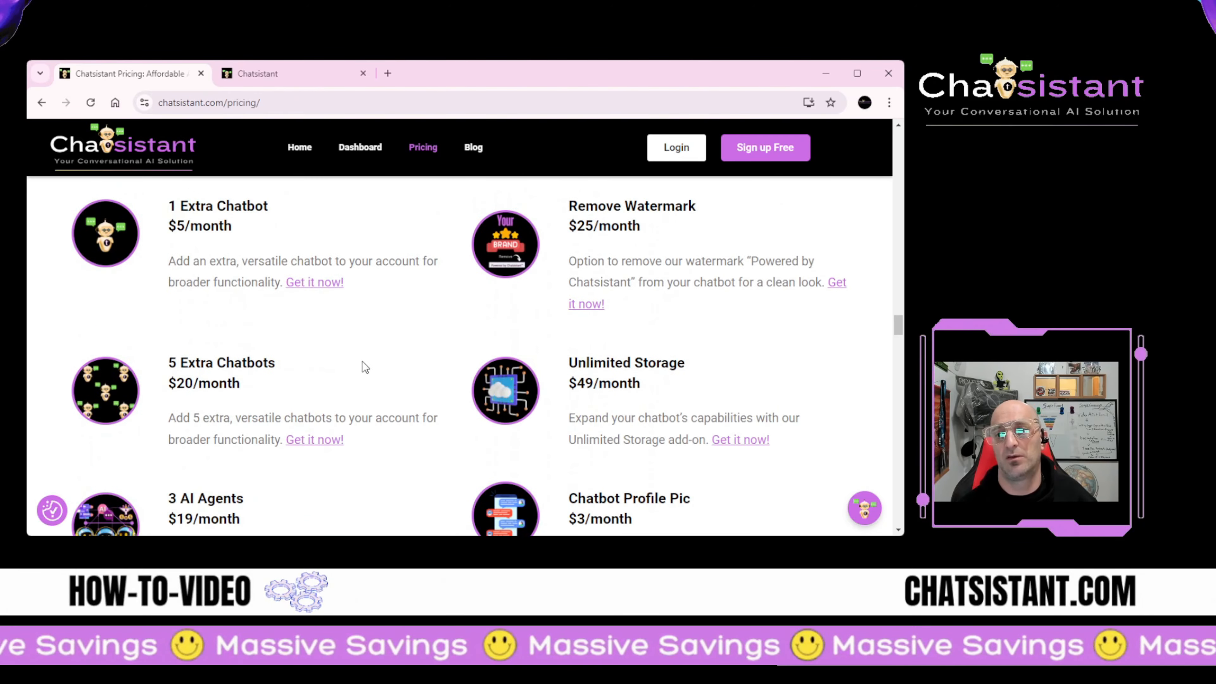
scroll(362, 362, "down", 3)
scroll(361, 362, "down", 15)
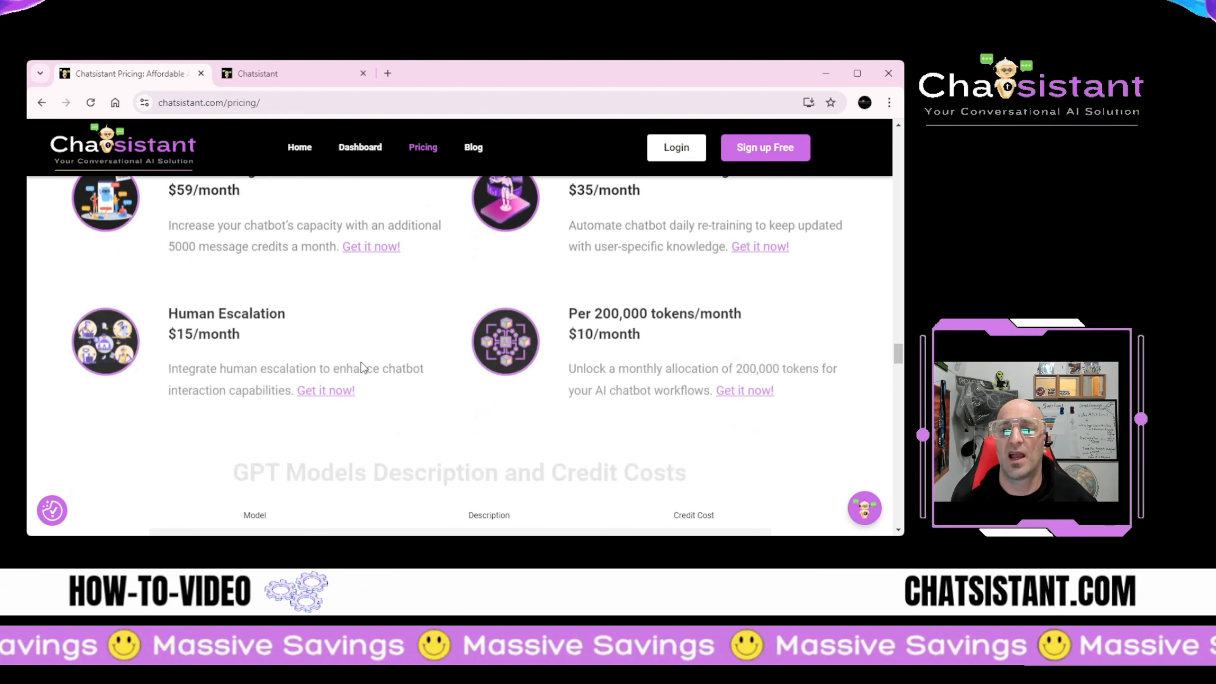
scroll(361, 363, "down", 5)
scroll(318, 374, "up", 5)
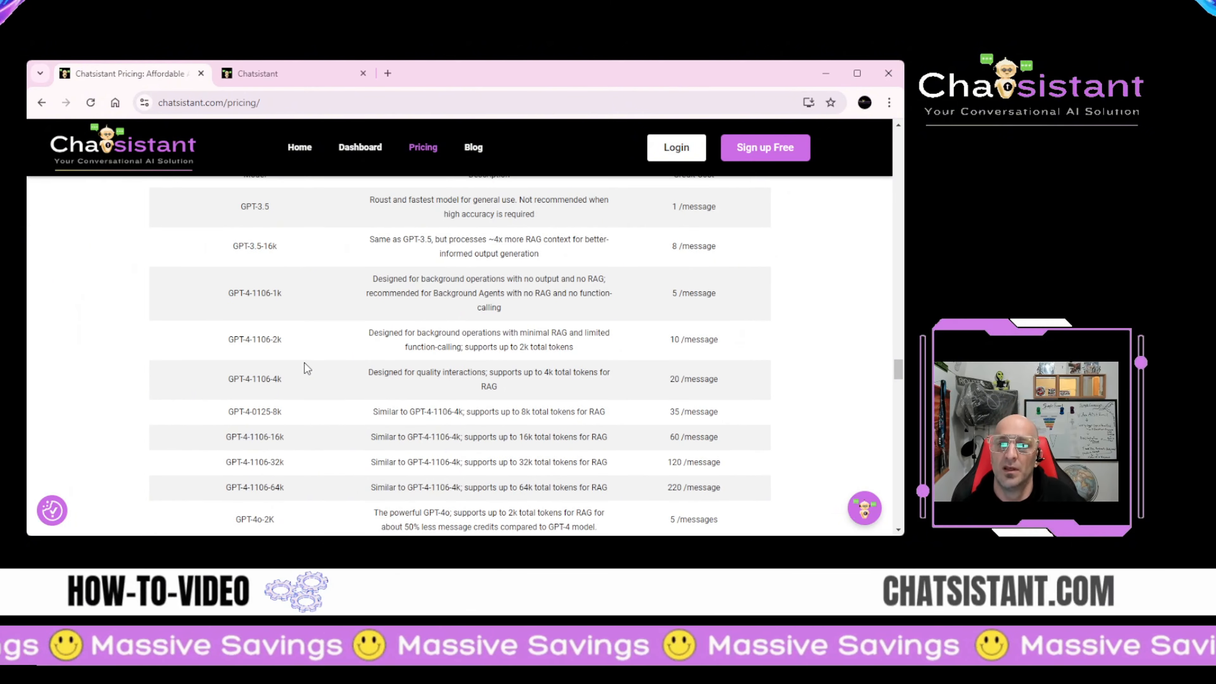
scroll(297, 337, "down", 15)
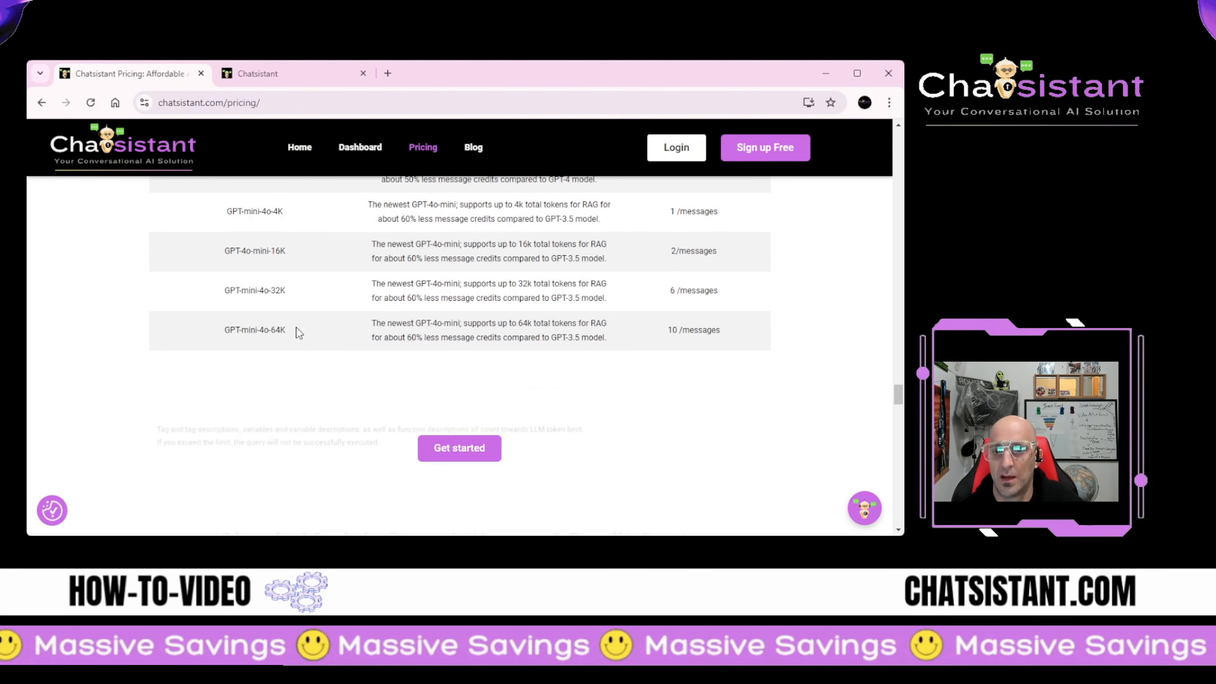
scroll(296, 321, "down", 15)
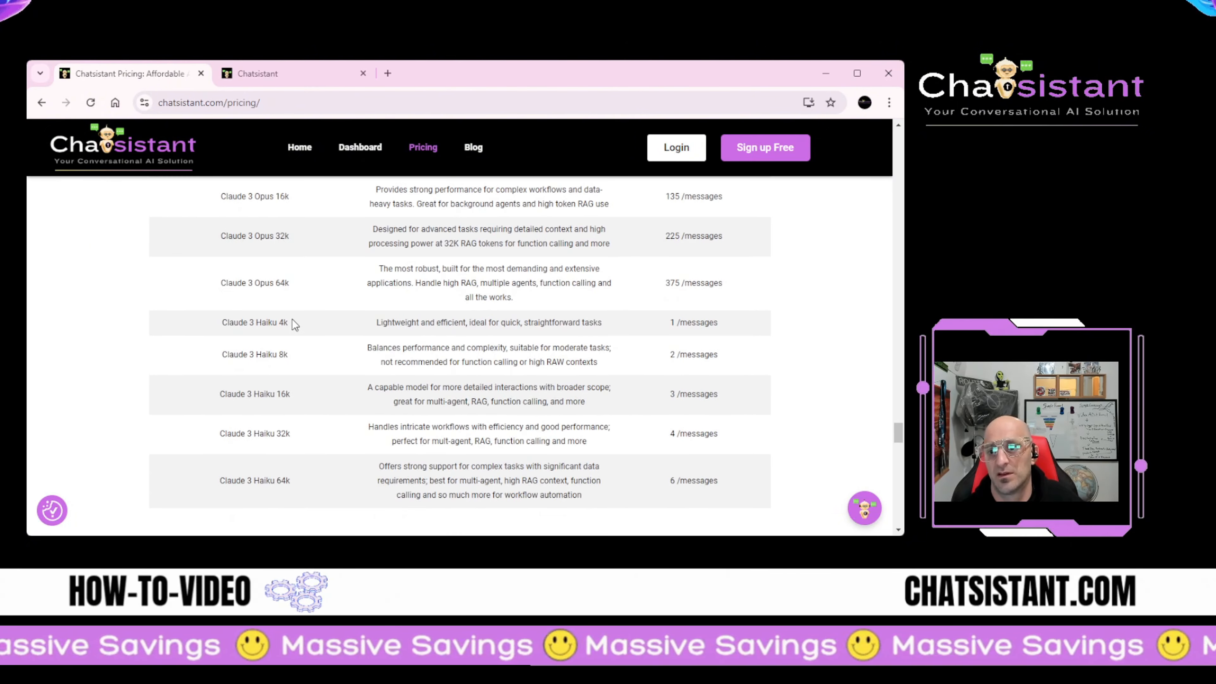
scroll(293, 320, "down", 10)
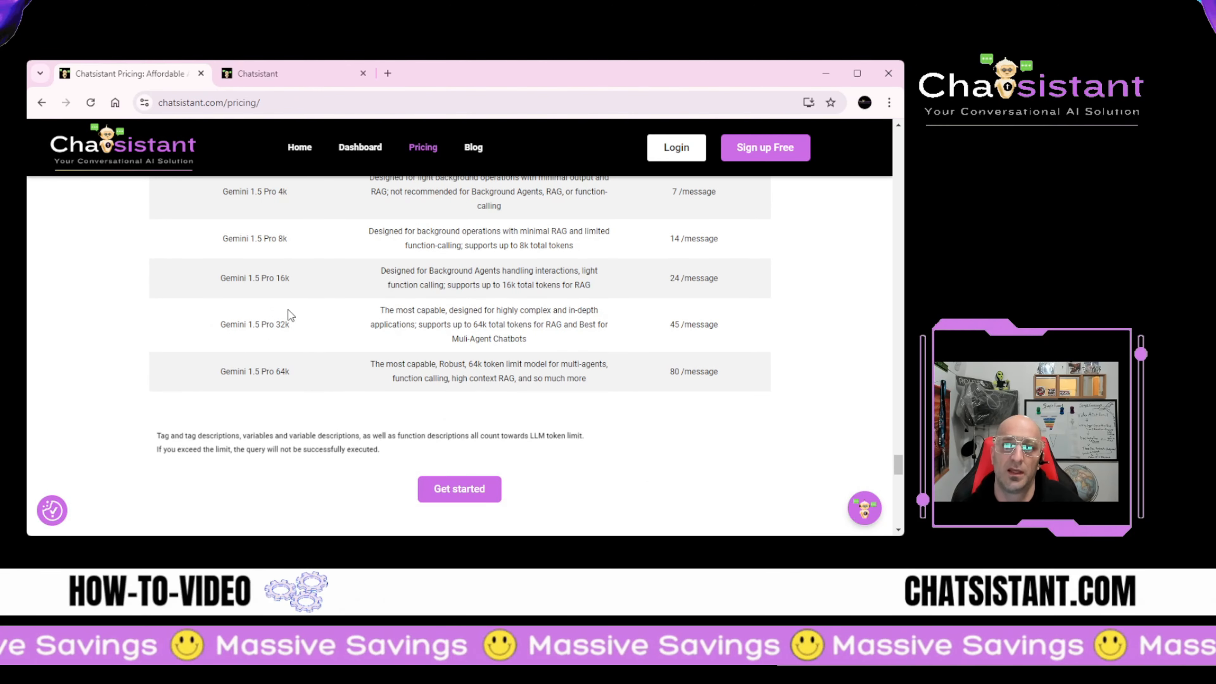
scroll(289, 308, "down", 10)
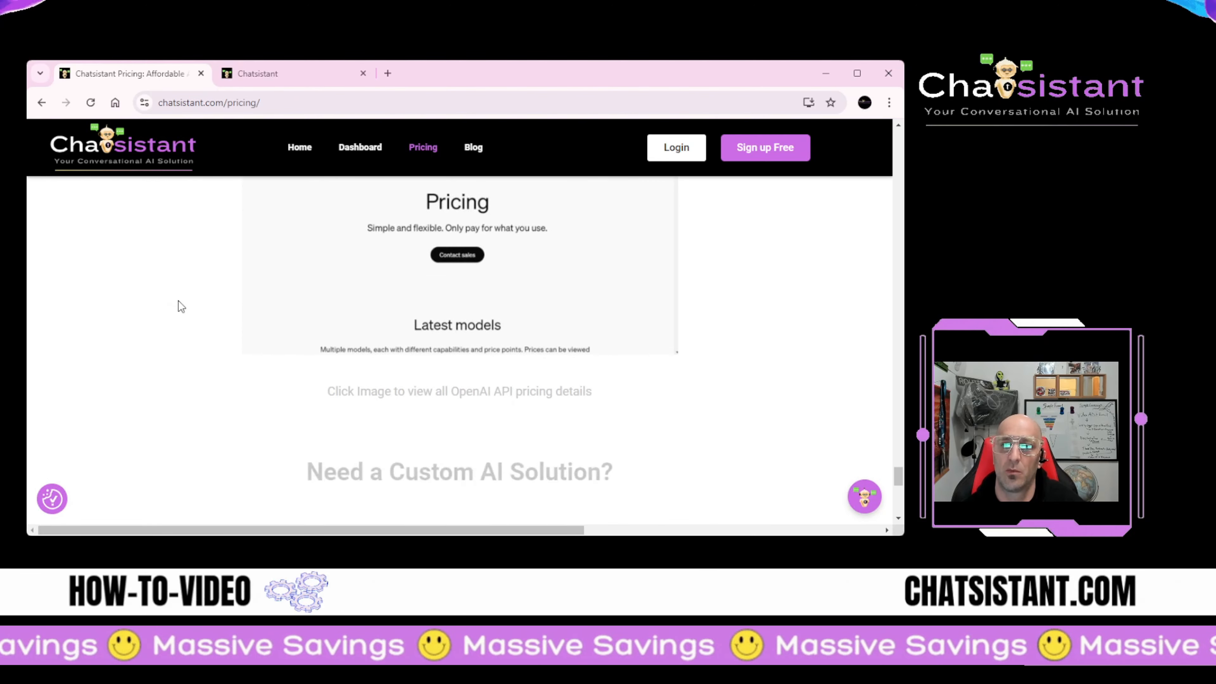
scroll(172, 318, "down", 8)
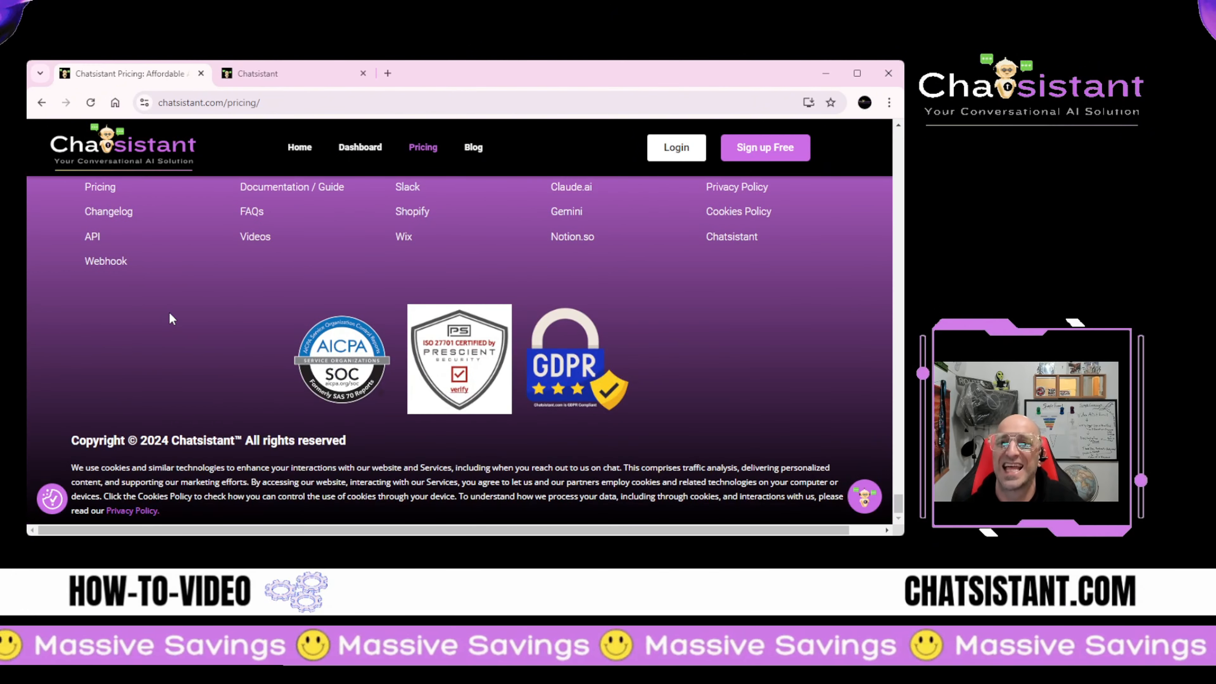
scroll(172, 319, "up", 4)
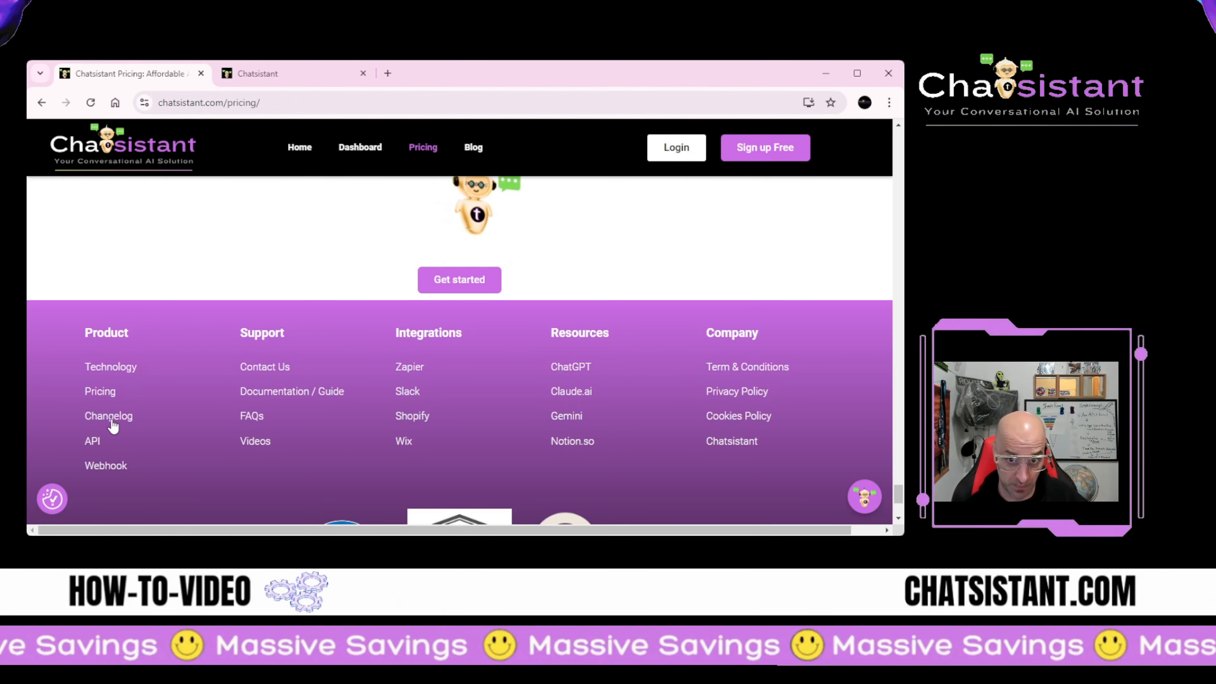
Step: Open the documentation and step from Getting Started to the Introduction article
left_click(325, 395)
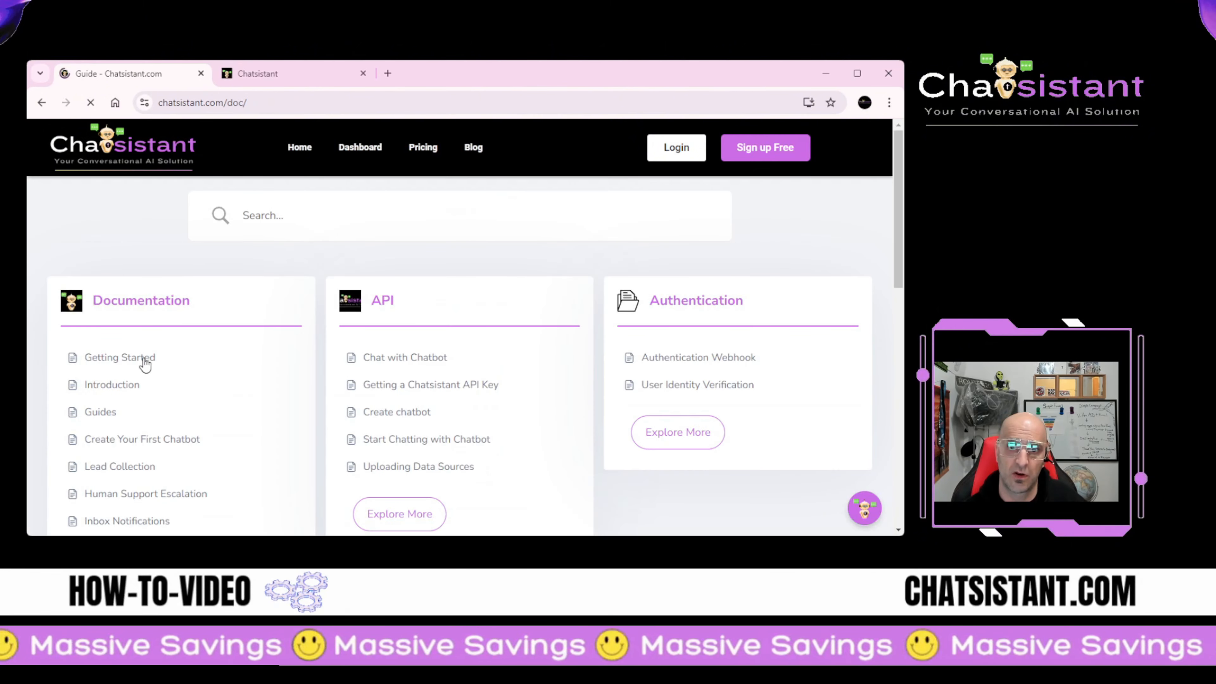
scroll(141, 361, "down", 2)
scroll(142, 349, "up", 1)
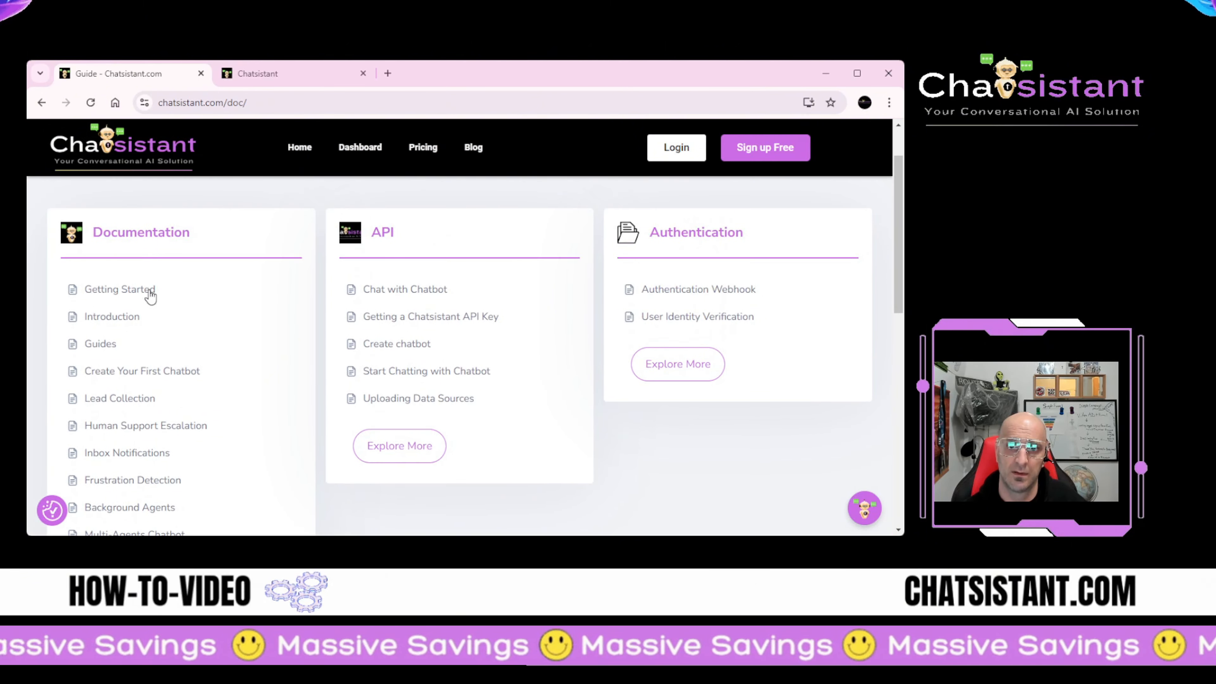
left_click(149, 292)
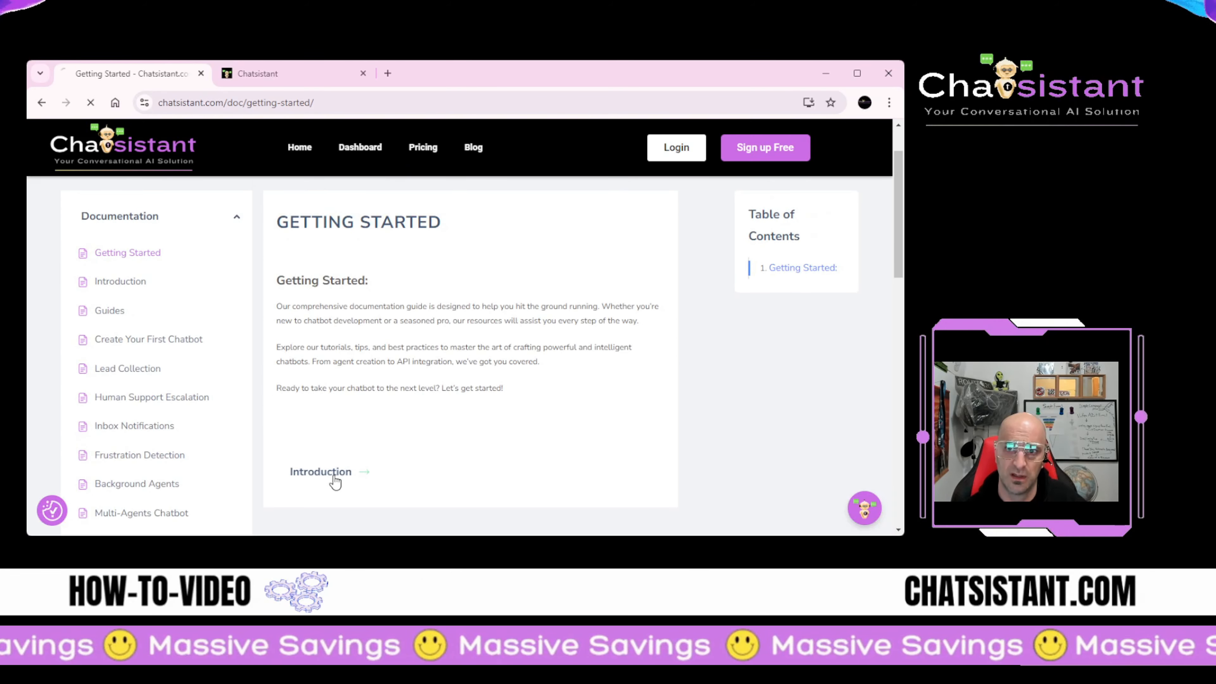
left_click(331, 474)
scroll(373, 388, "down", 15)
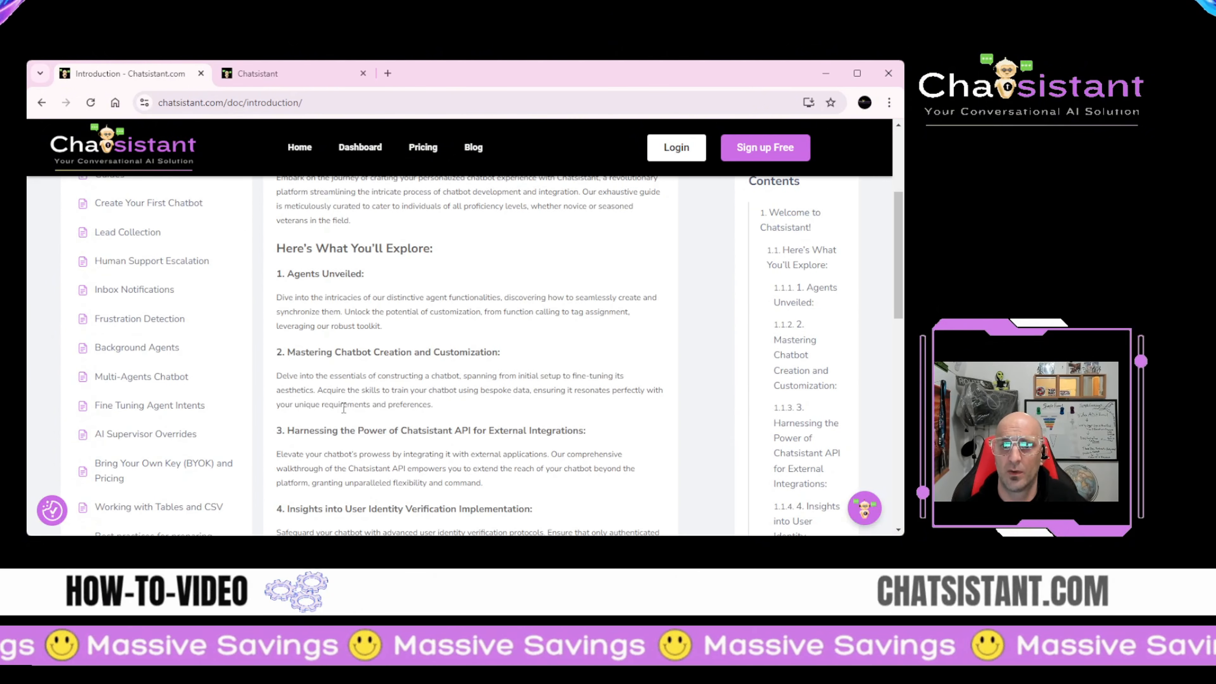
scroll(479, 362, "up", 4)
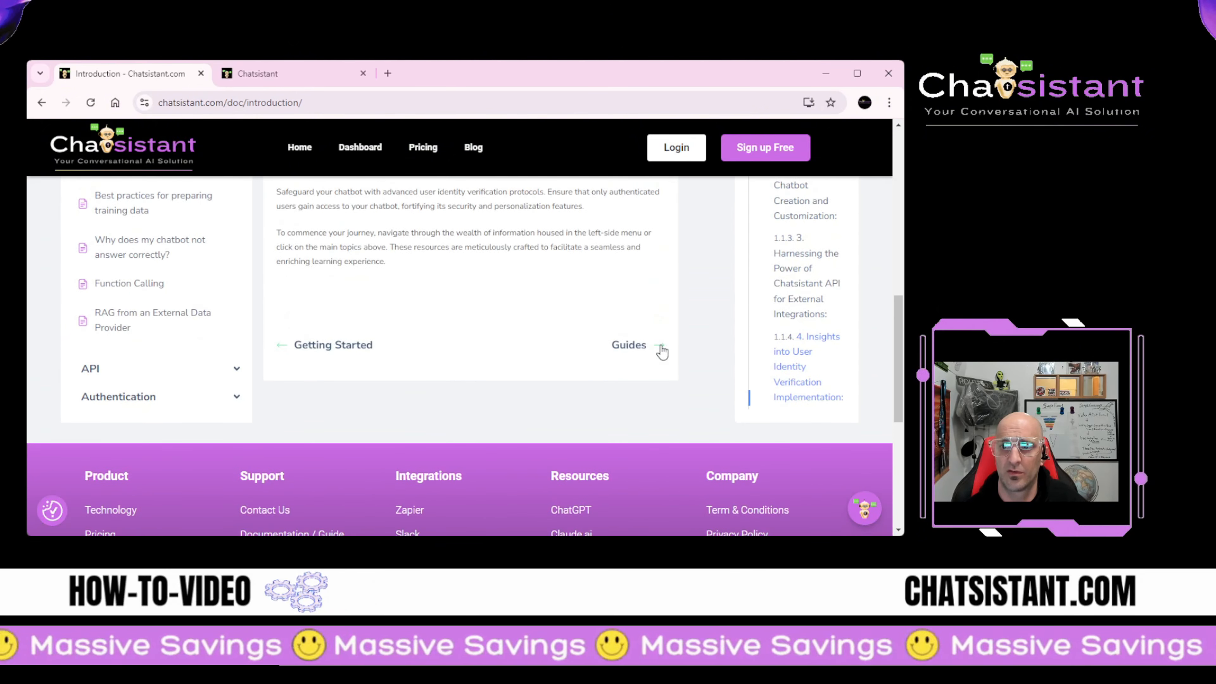
Step: Open the Guides article and scroll down to the site footer
left_click(652, 346)
scroll(329, 353, "down", 10)
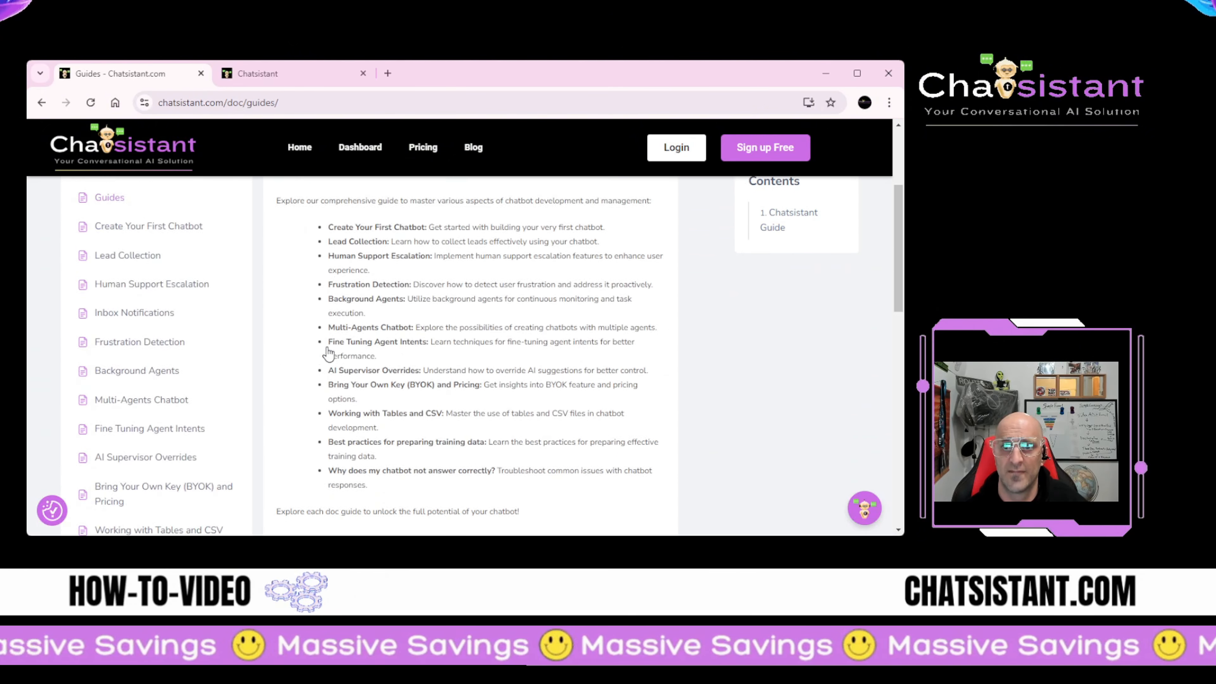
scroll(328, 353, "up", 10)
scroll(328, 354, "down", 8)
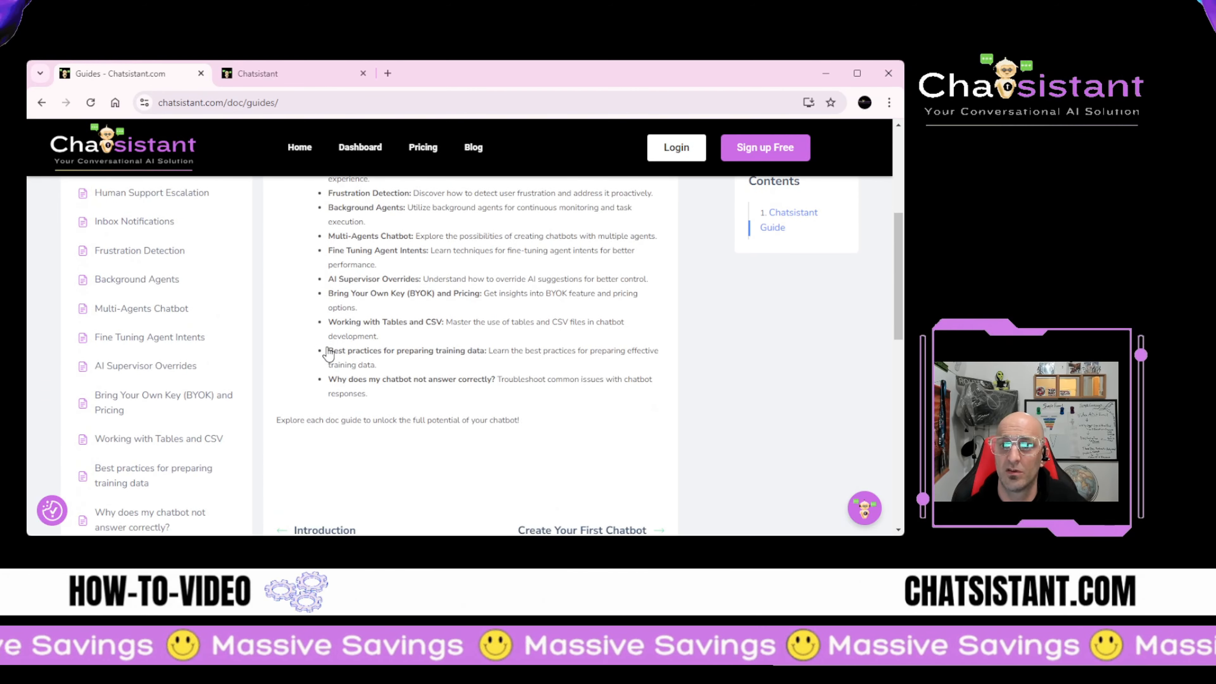
scroll(331, 352, "up", 8)
scroll(375, 350, "down", 3)
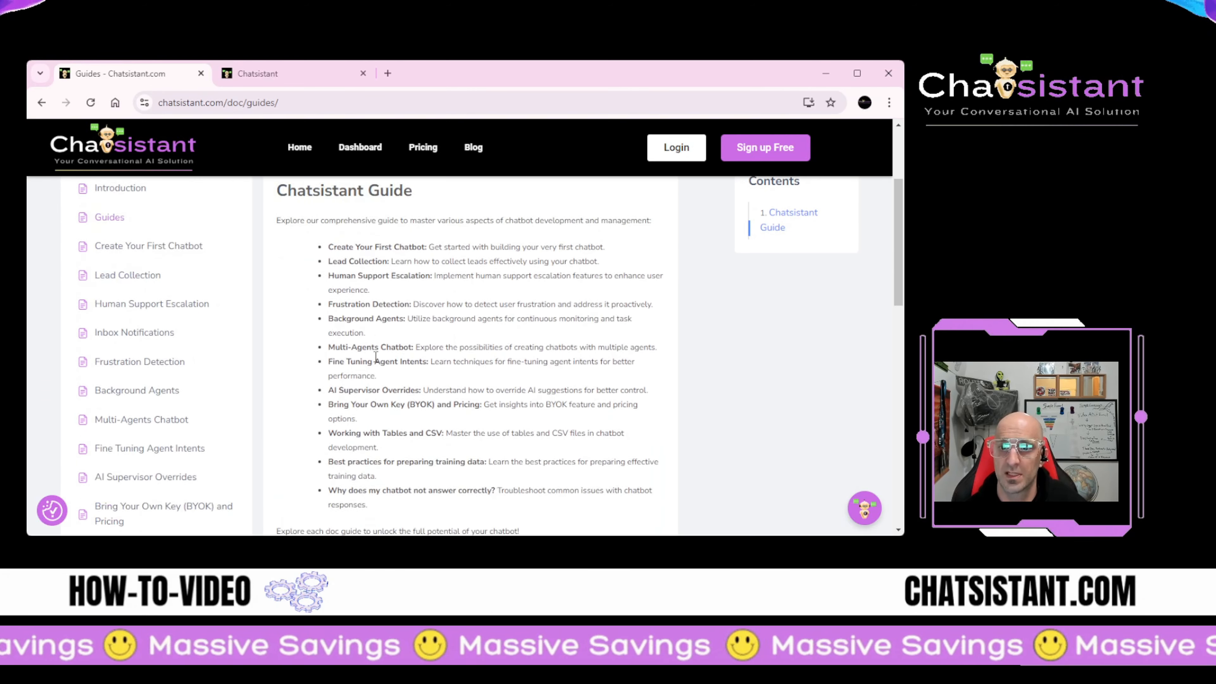
scroll(384, 287, "up", 3)
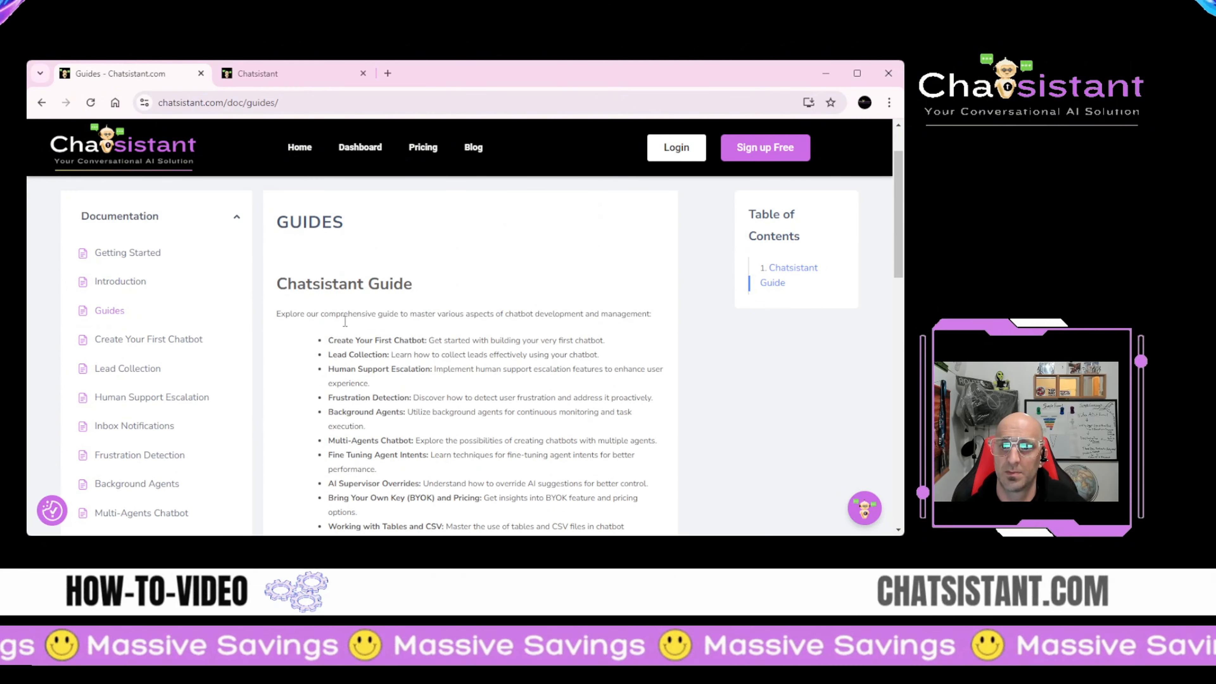
scroll(398, 311, "down", 1)
scroll(417, 467, "down", 3)
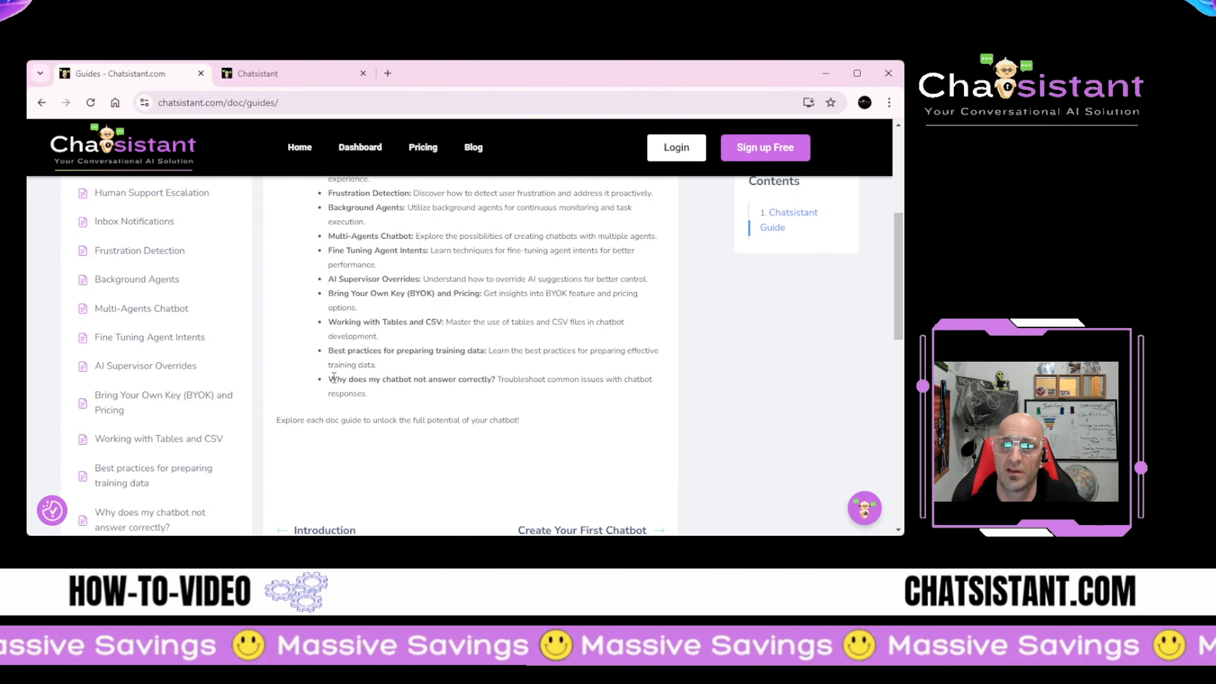
scroll(335, 378, "down", 4)
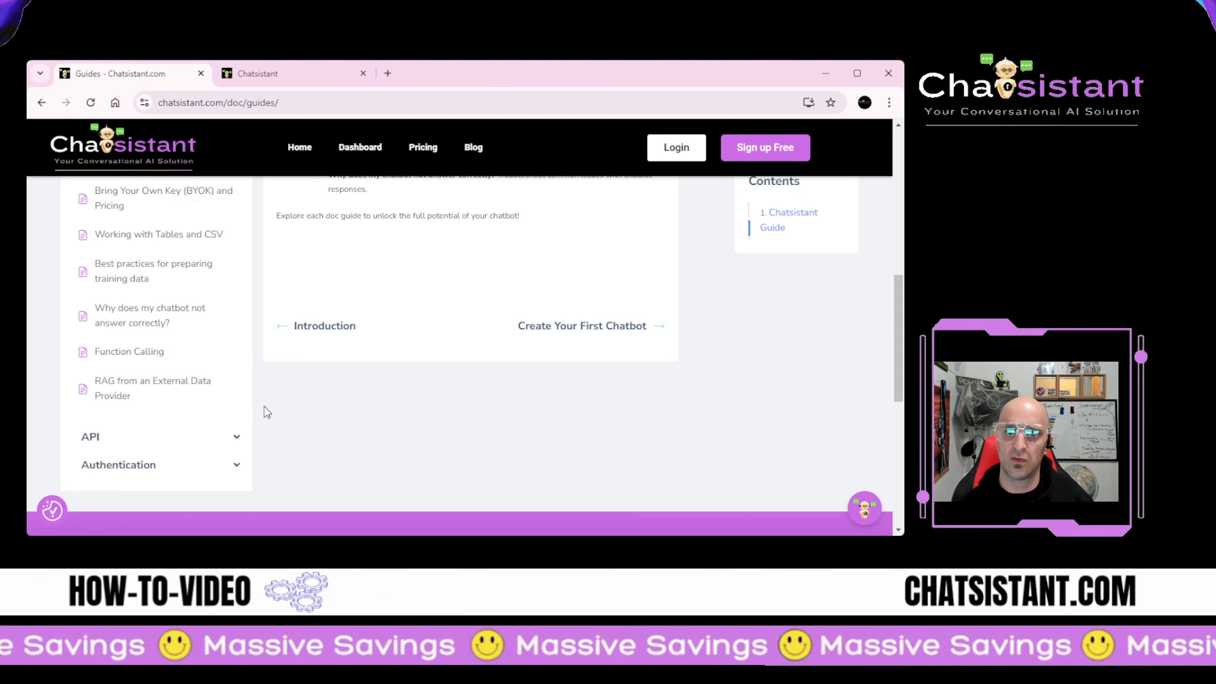
scroll(263, 411, "down", 3)
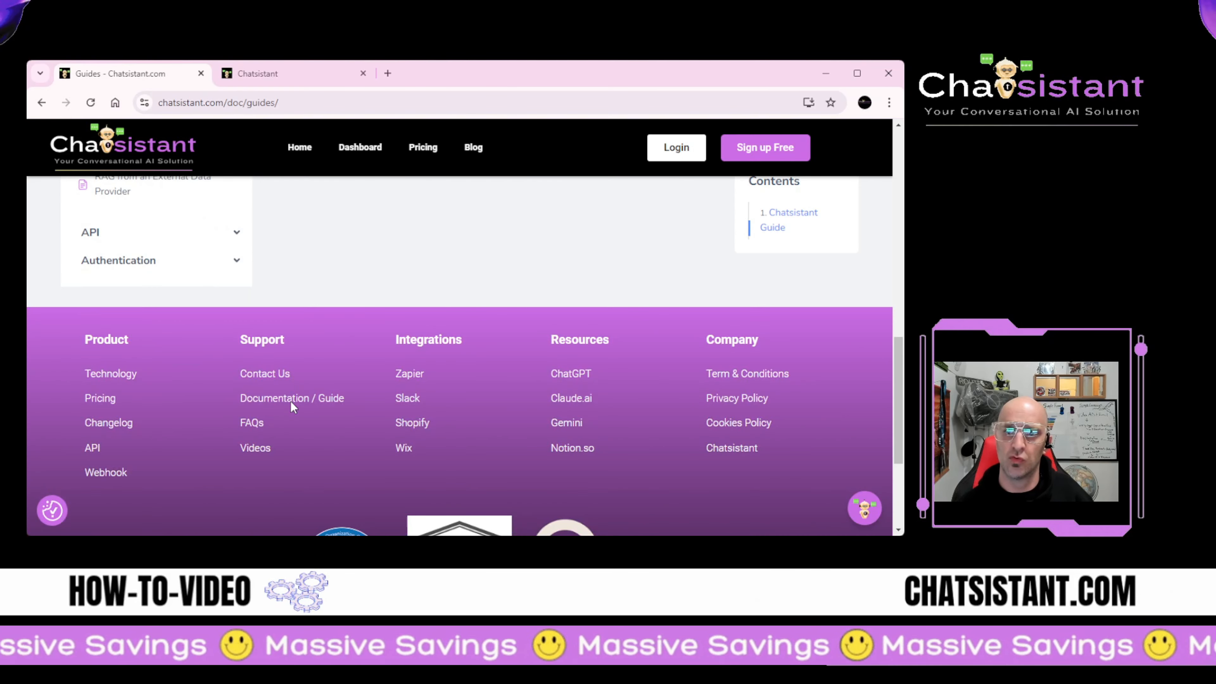
Step: Open the Changelog and browse its 2023–2024 entries through the June 28, 2024 GDPR announcement
left_click(115, 423)
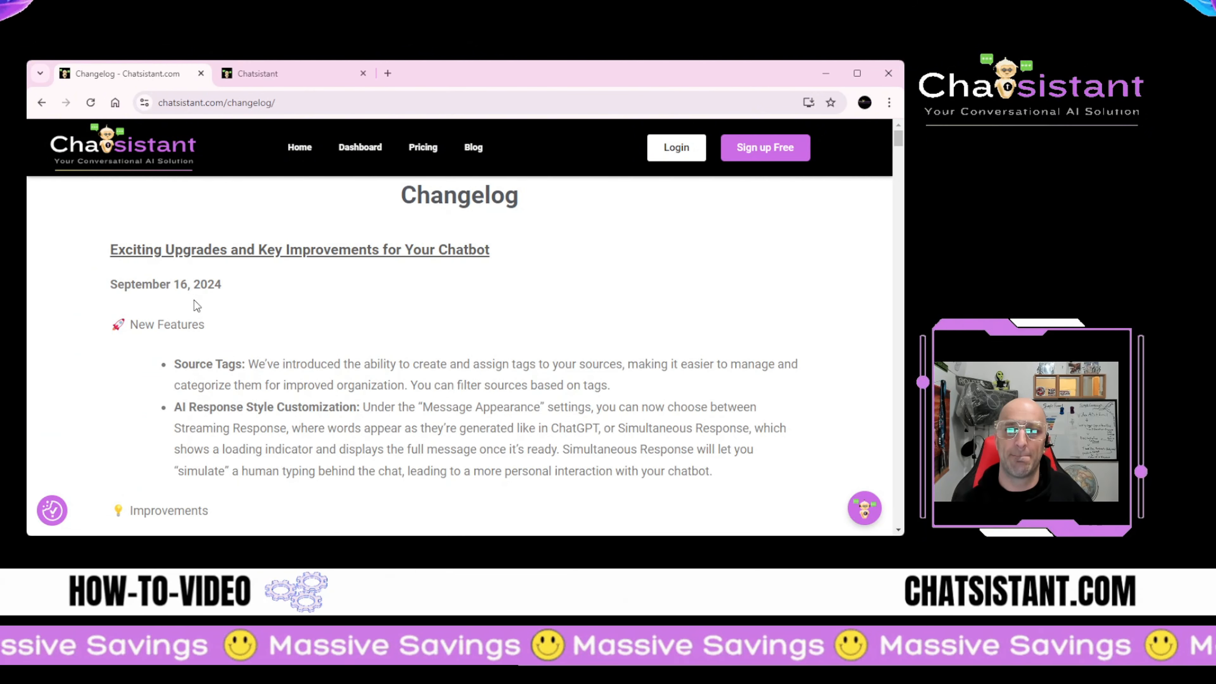
scroll(196, 316, "down", 6)
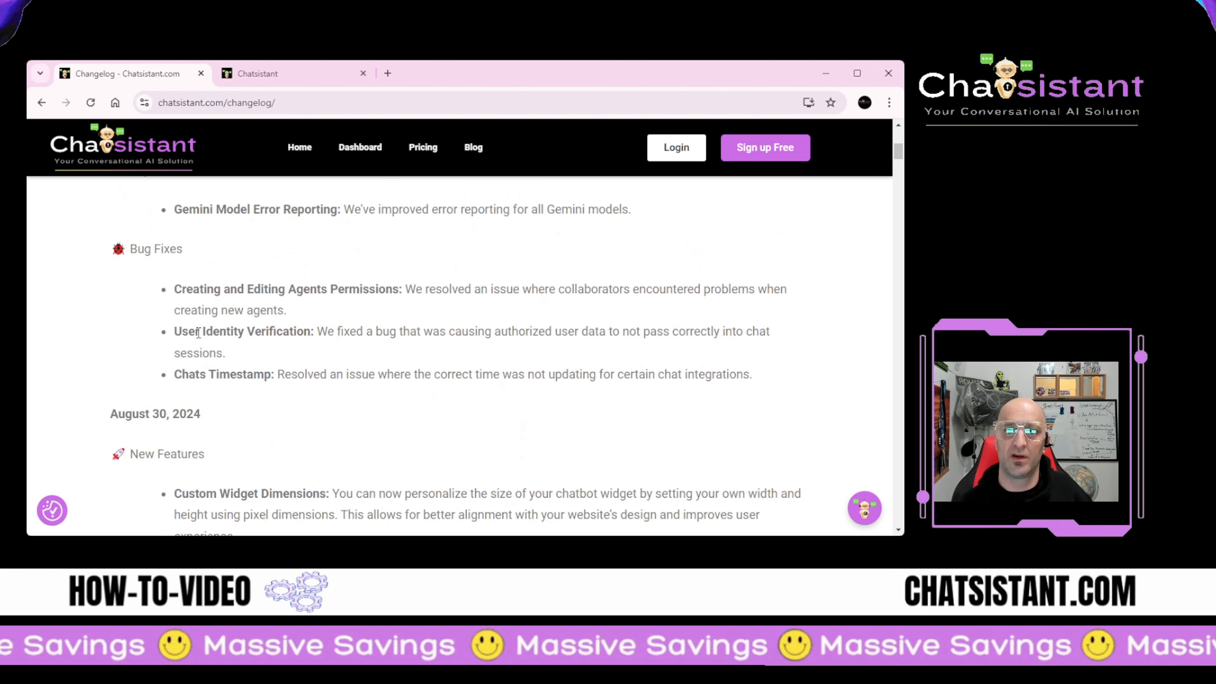
scroll(196, 333, "up", 3)
scroll(196, 333, "up", 3)
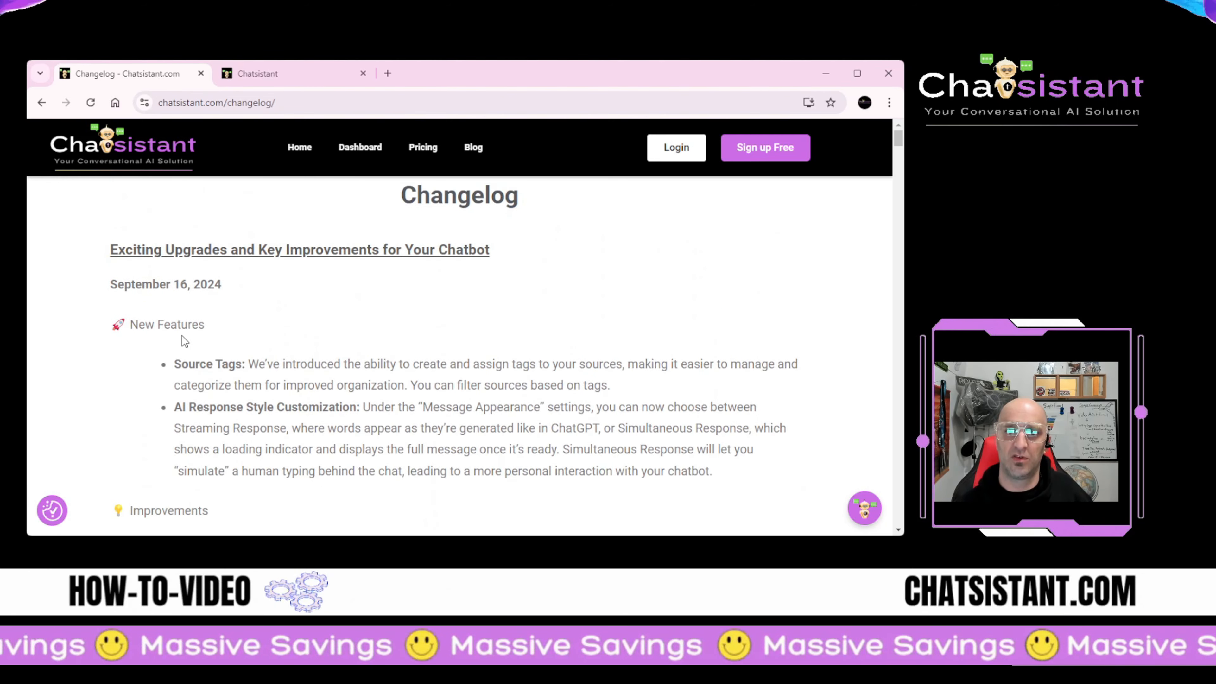
scroll(243, 245, "down", 3)
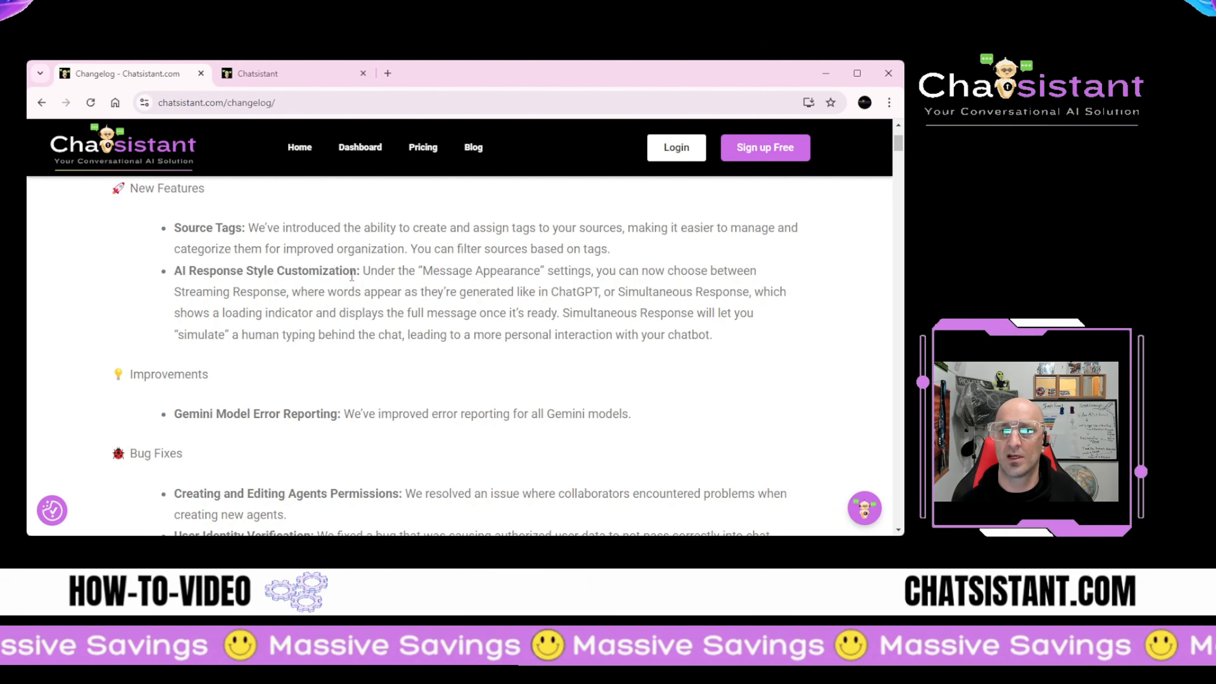
scroll(549, 287, "down", 1)
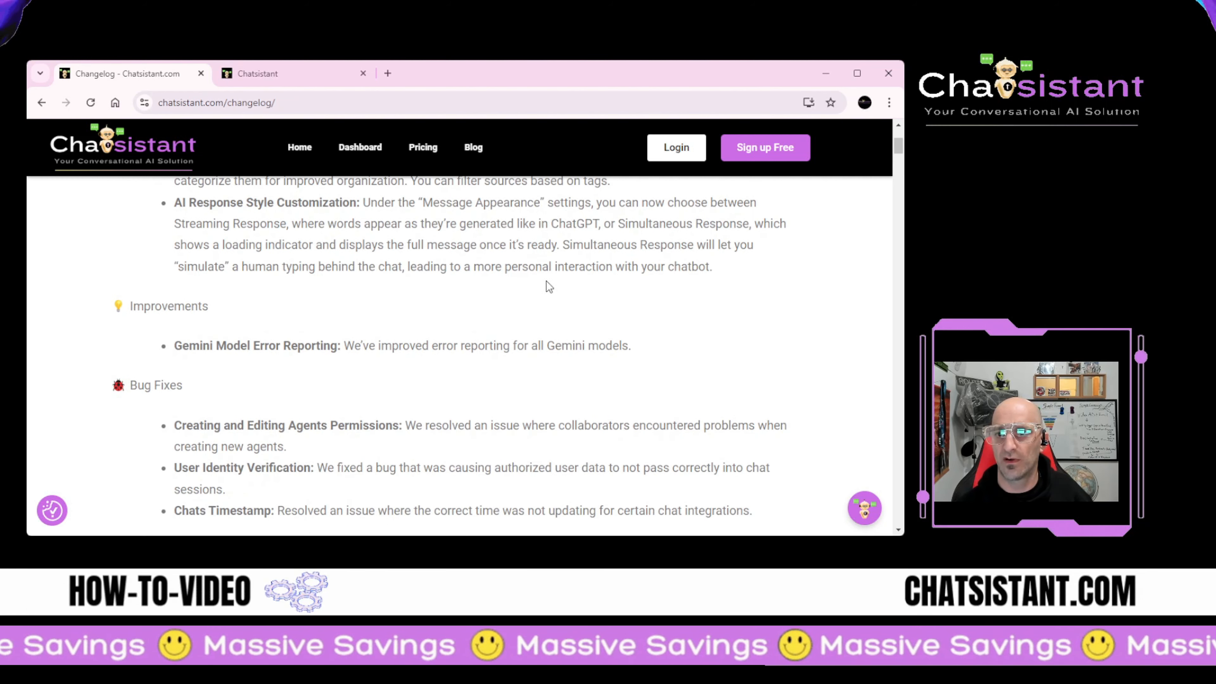
scroll(407, 284, "down", 1)
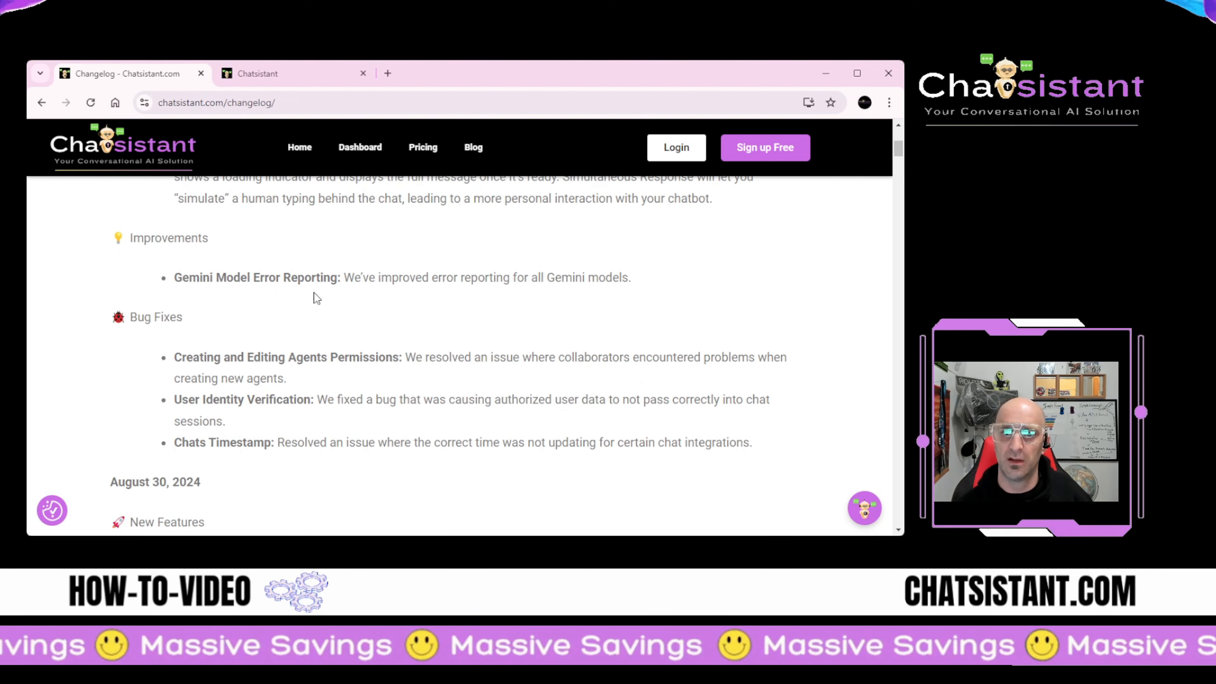
scroll(196, 343, "down", 1)
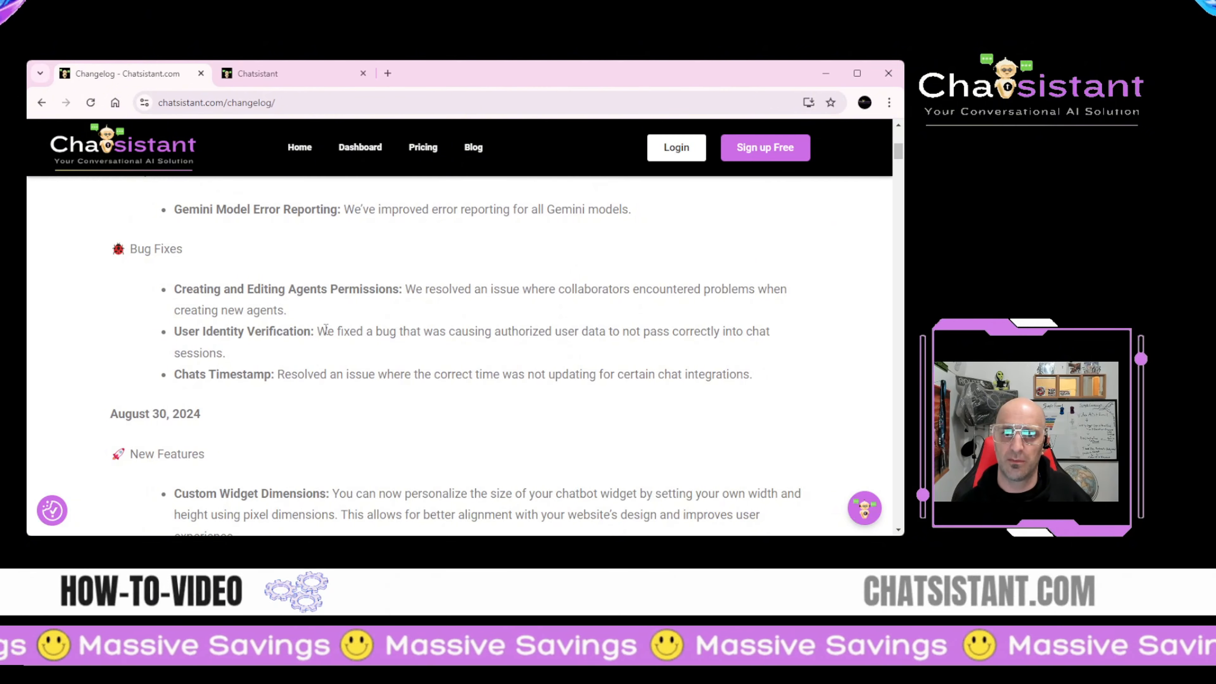
scroll(287, 349, "down", 2)
scroll(271, 341, "down", 2)
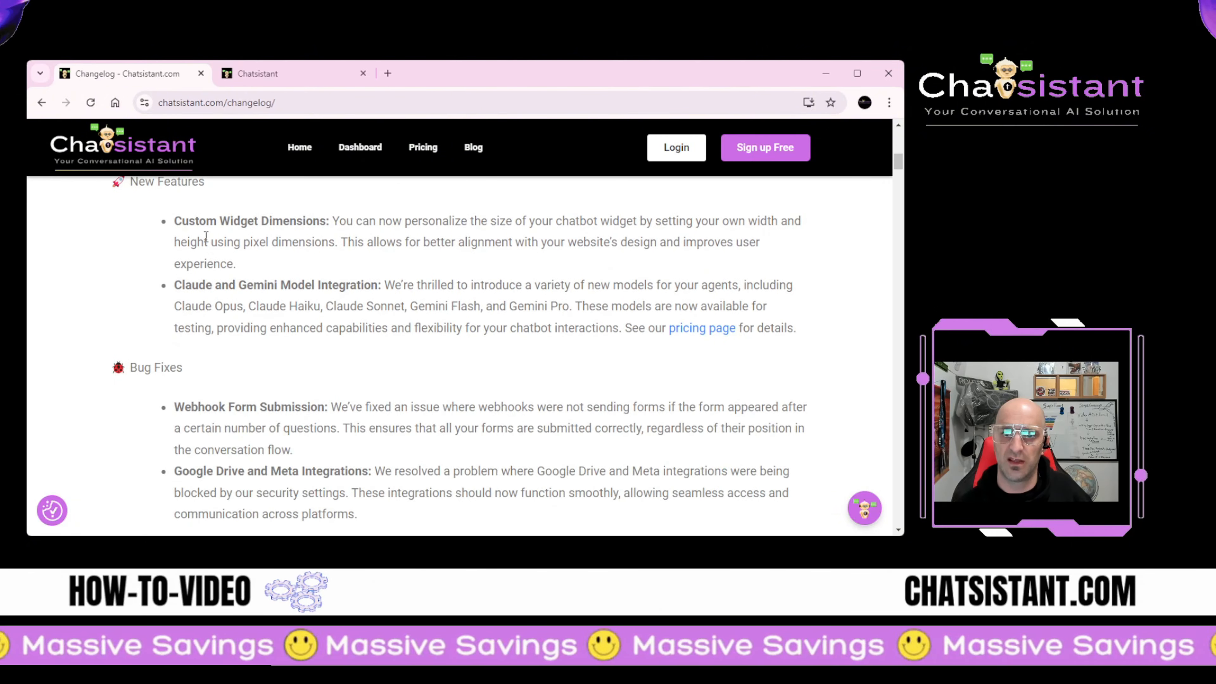
scroll(226, 278, "down", 10)
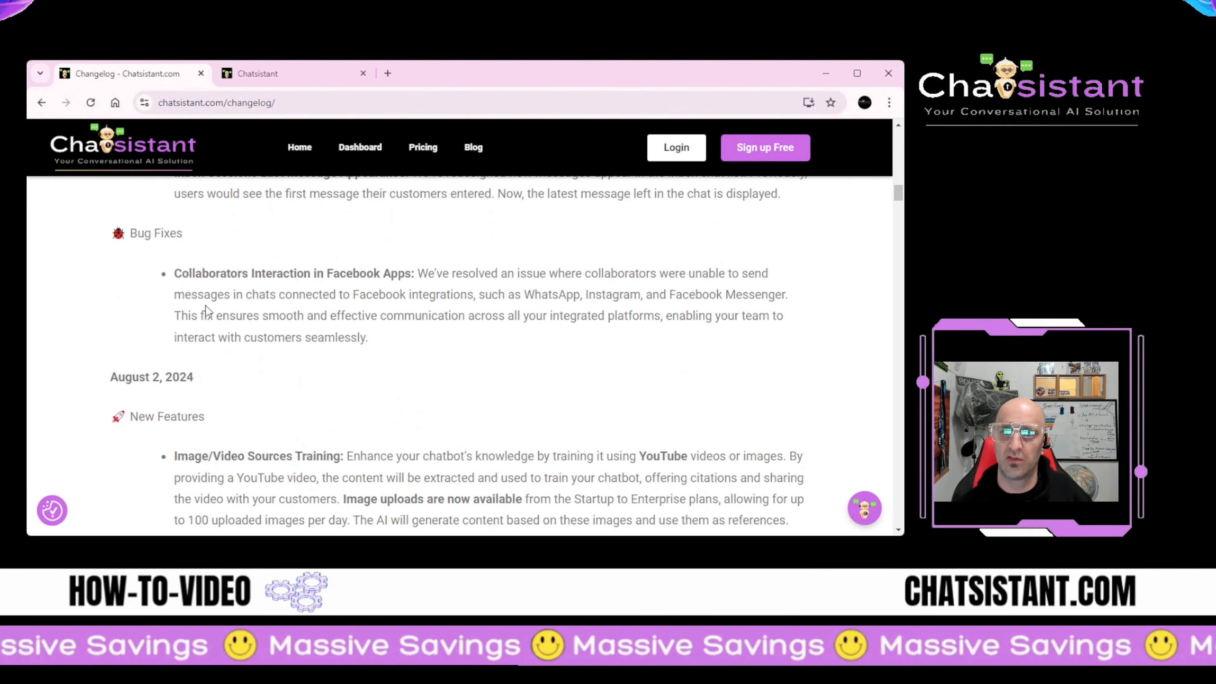
scroll(225, 289, "down", 15)
scroll(260, 515, "down", 10)
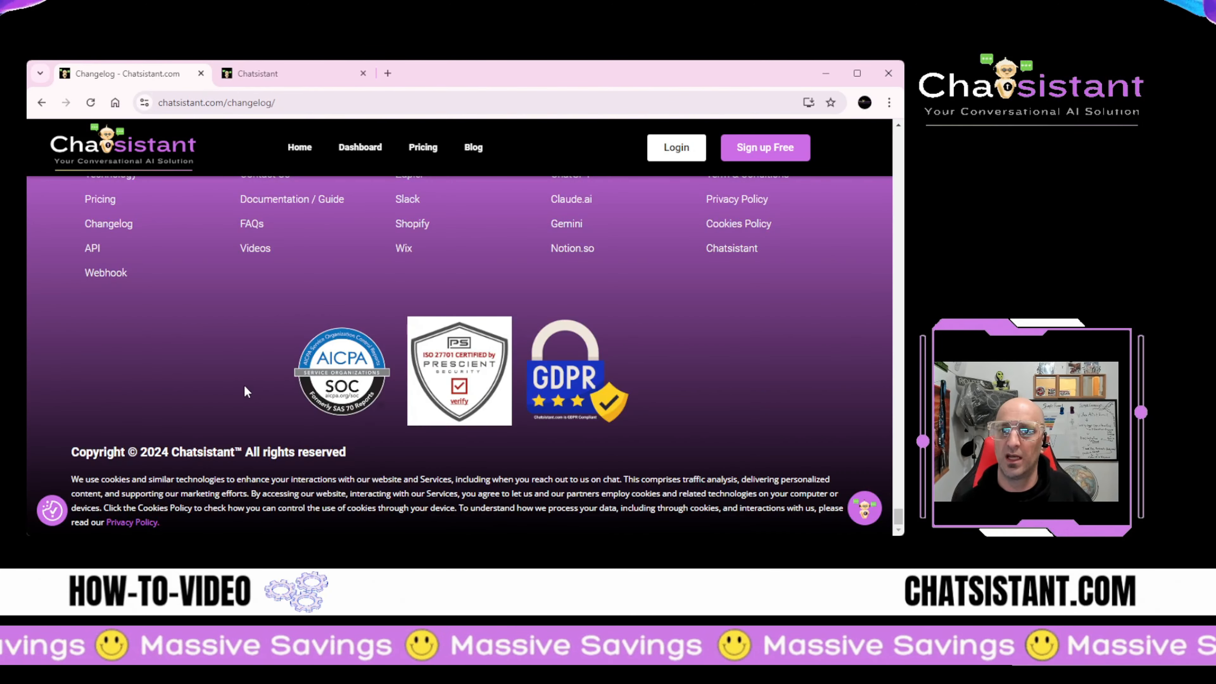
scroll(244, 384, "up", 3)
scroll(245, 386, "down", 3)
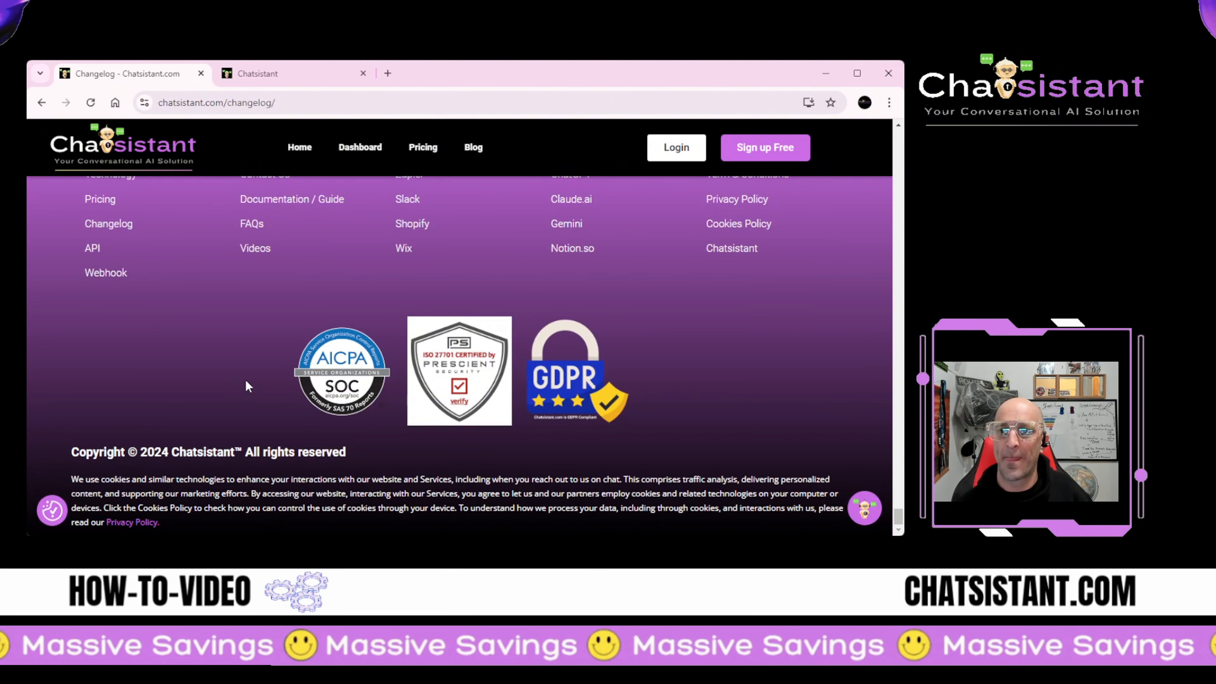
scroll(247, 387, "up", 5)
scroll(247, 386, "up", 18)
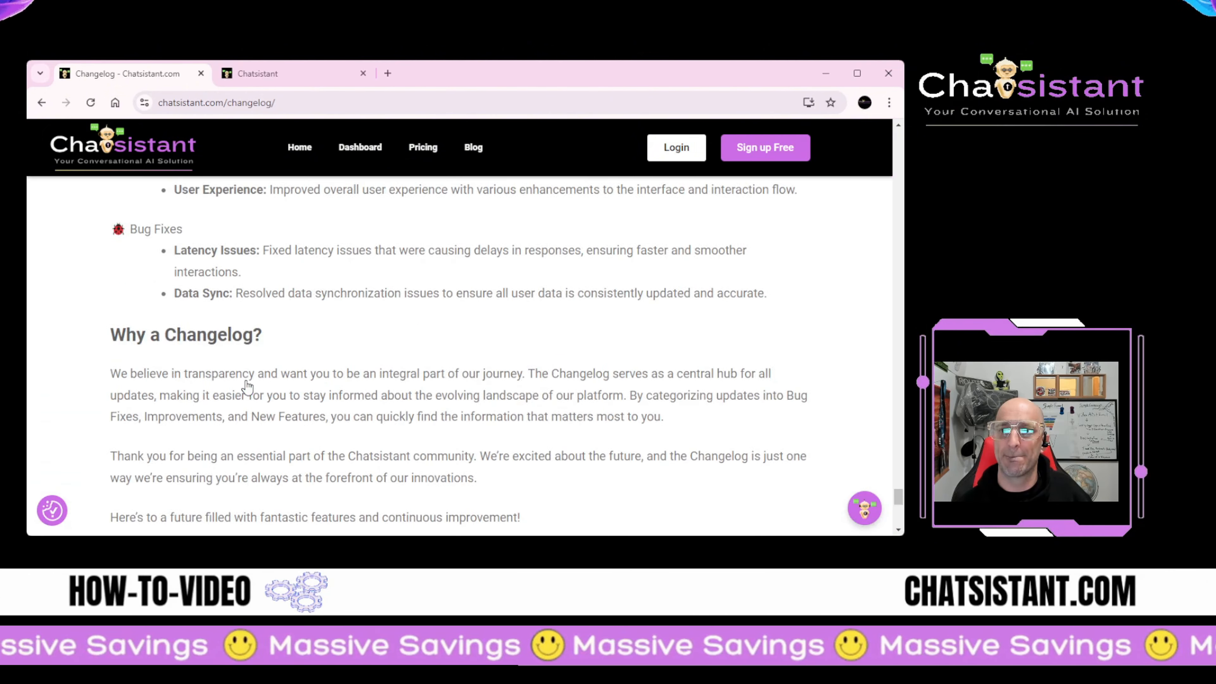
scroll(247, 381, "up", 5)
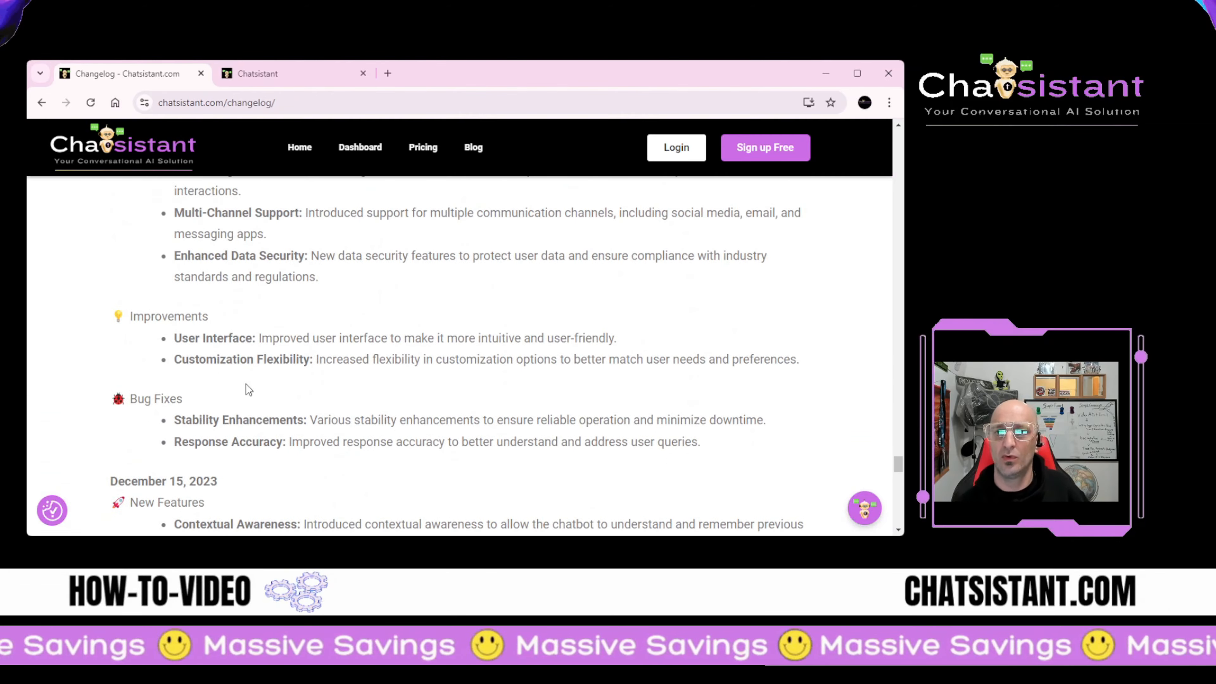
scroll(247, 381, "down", 20)
scroll(247, 380, "down", 20)
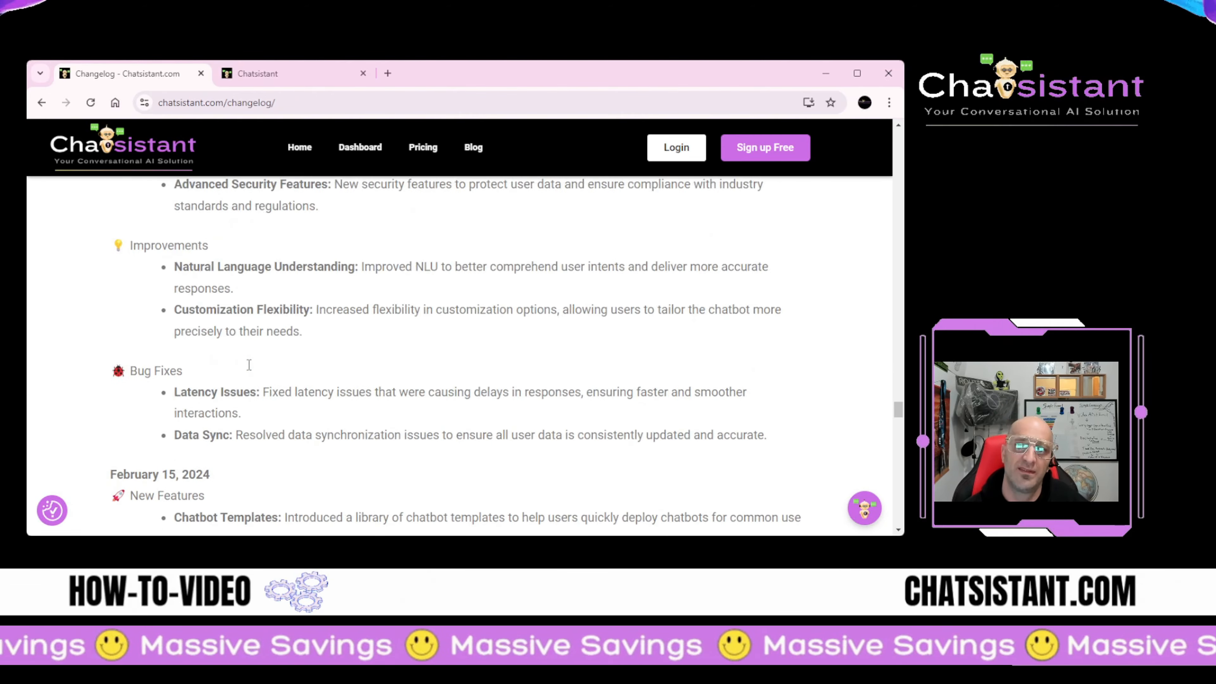
scroll(251, 346, "down", 20)
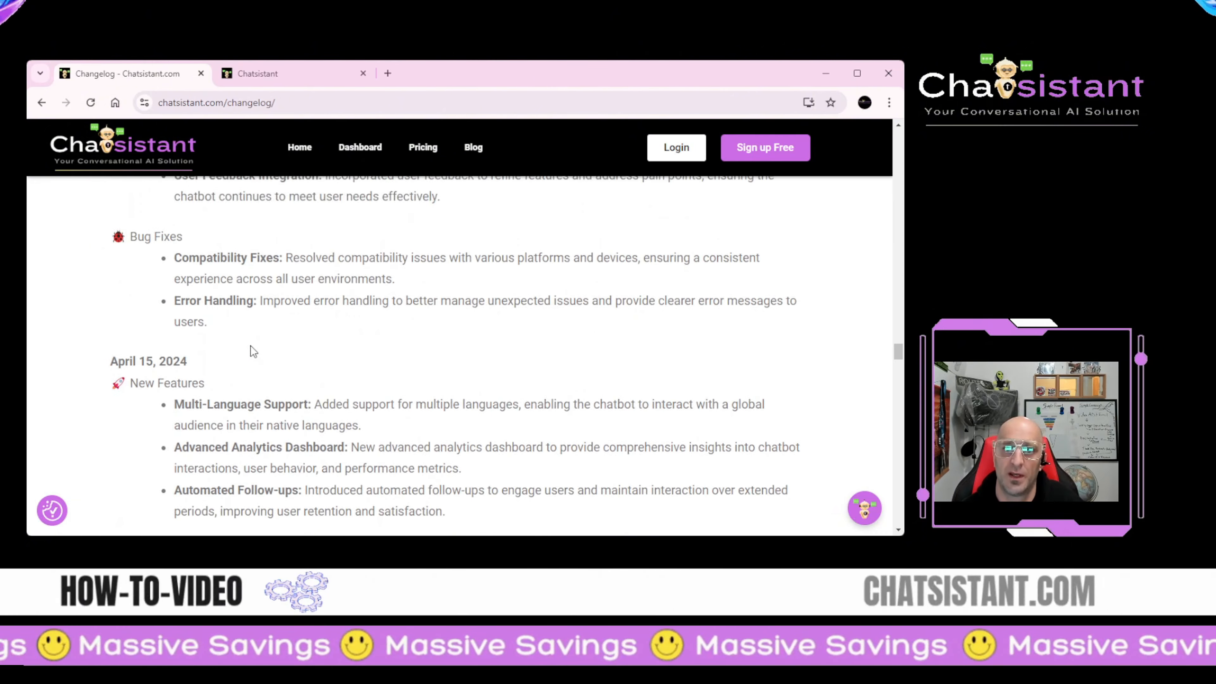
scroll(253, 331, "down", 20)
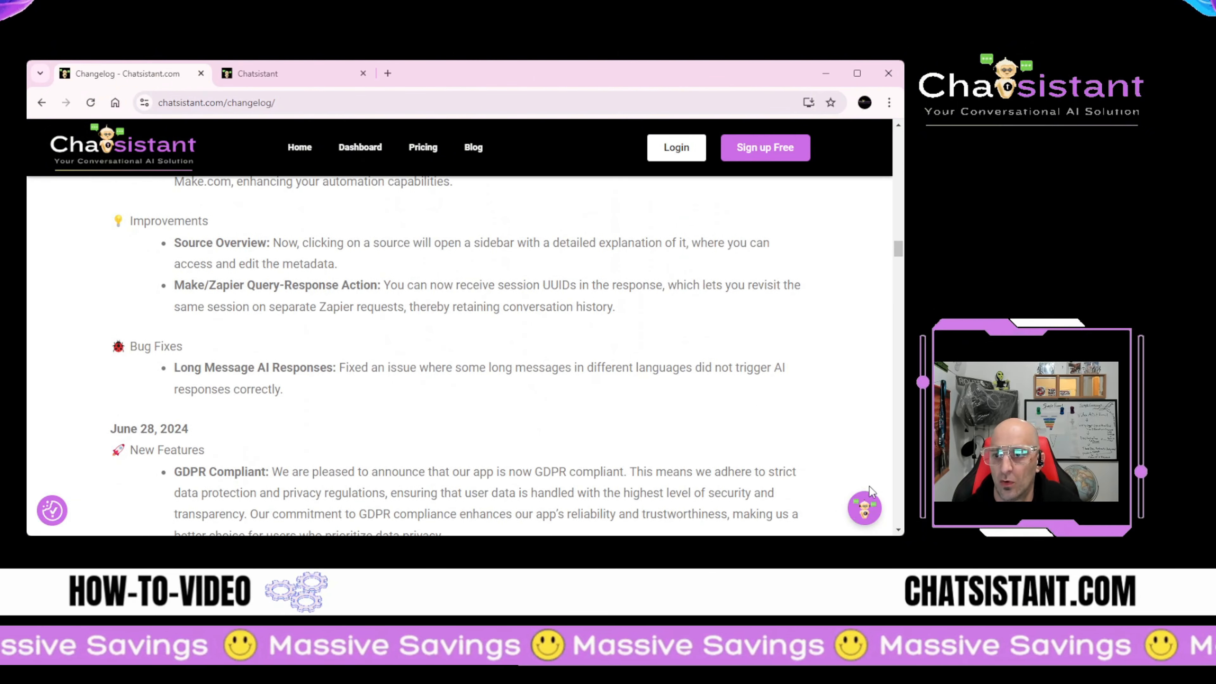
Step: Ask the chatsistant.com site assistant 'Do you know the discord link?'
left_click(865, 510)
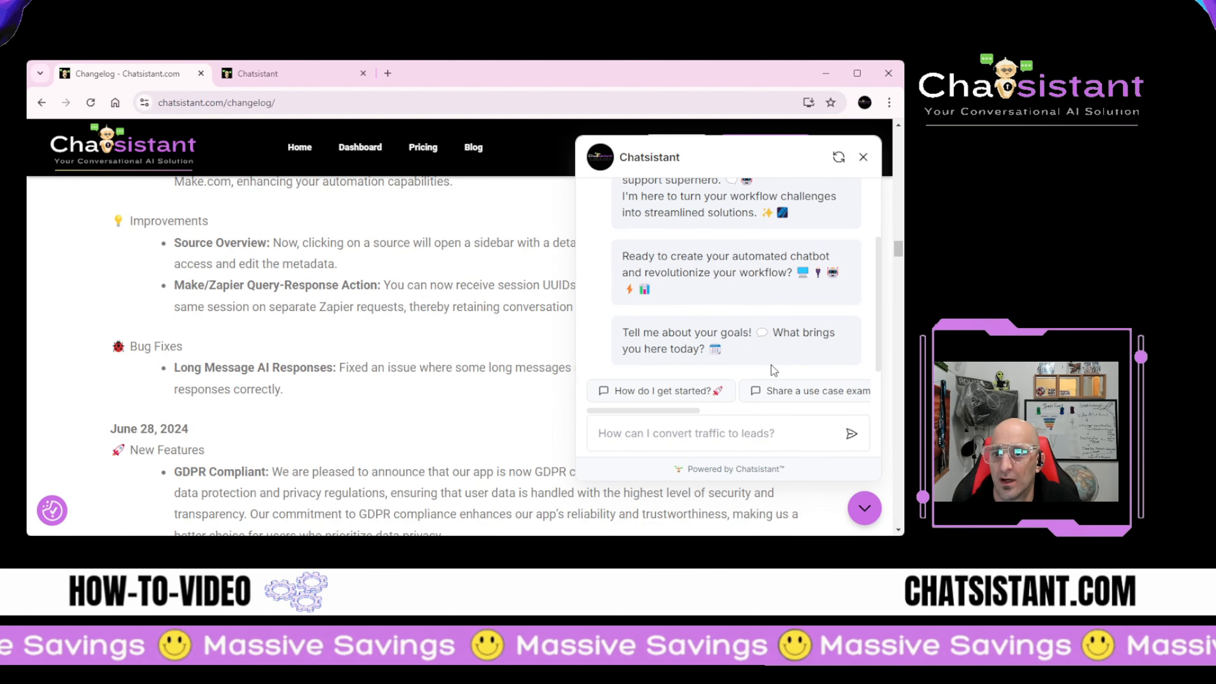
scroll(627, 311, "up", 8)
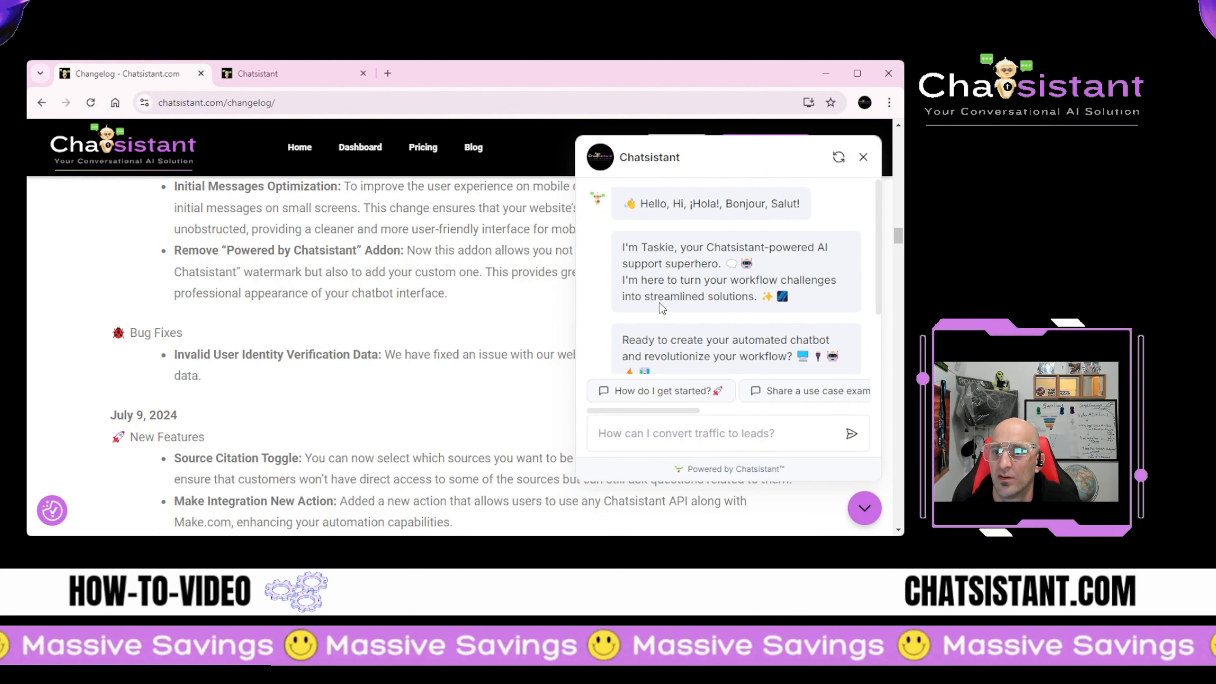
scroll(660, 303, "down", 5)
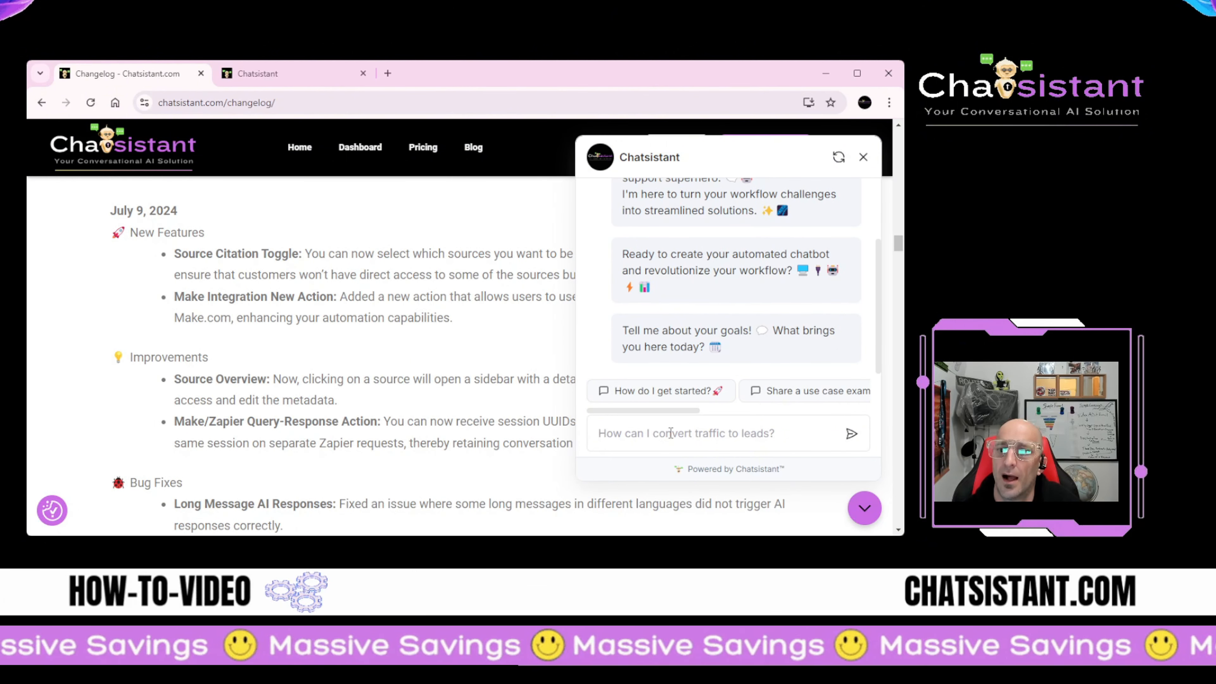
left_click(670, 433)
type("Do yo")
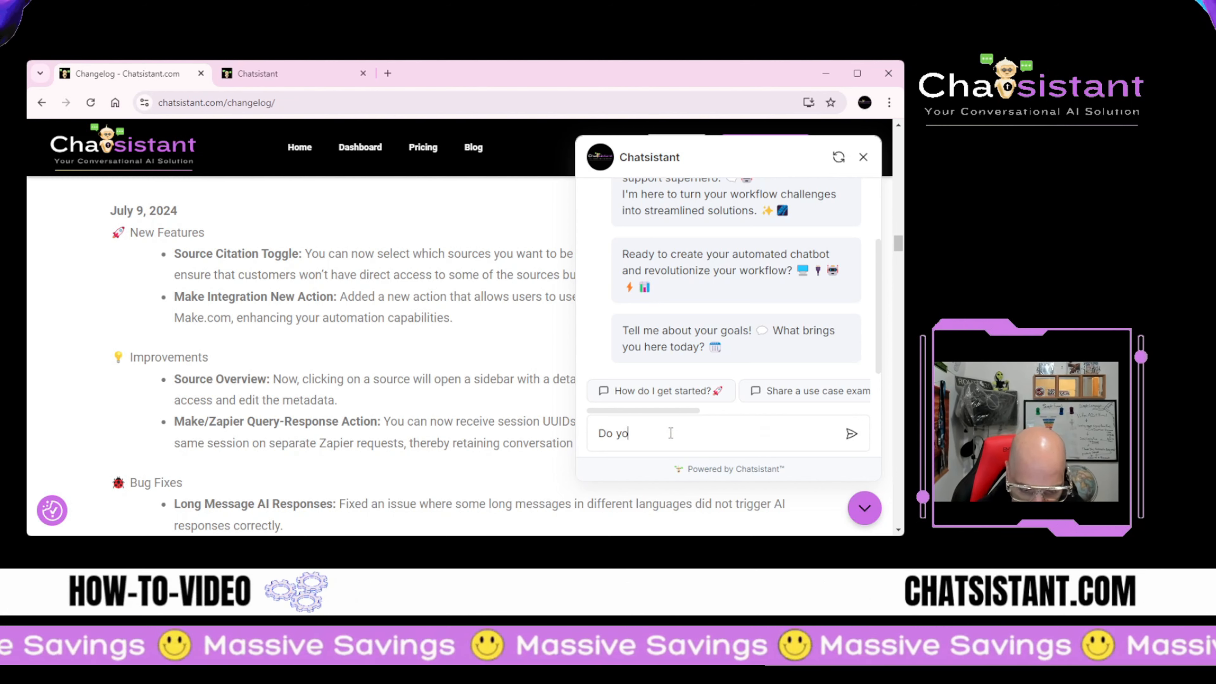
type("u know the discord link")
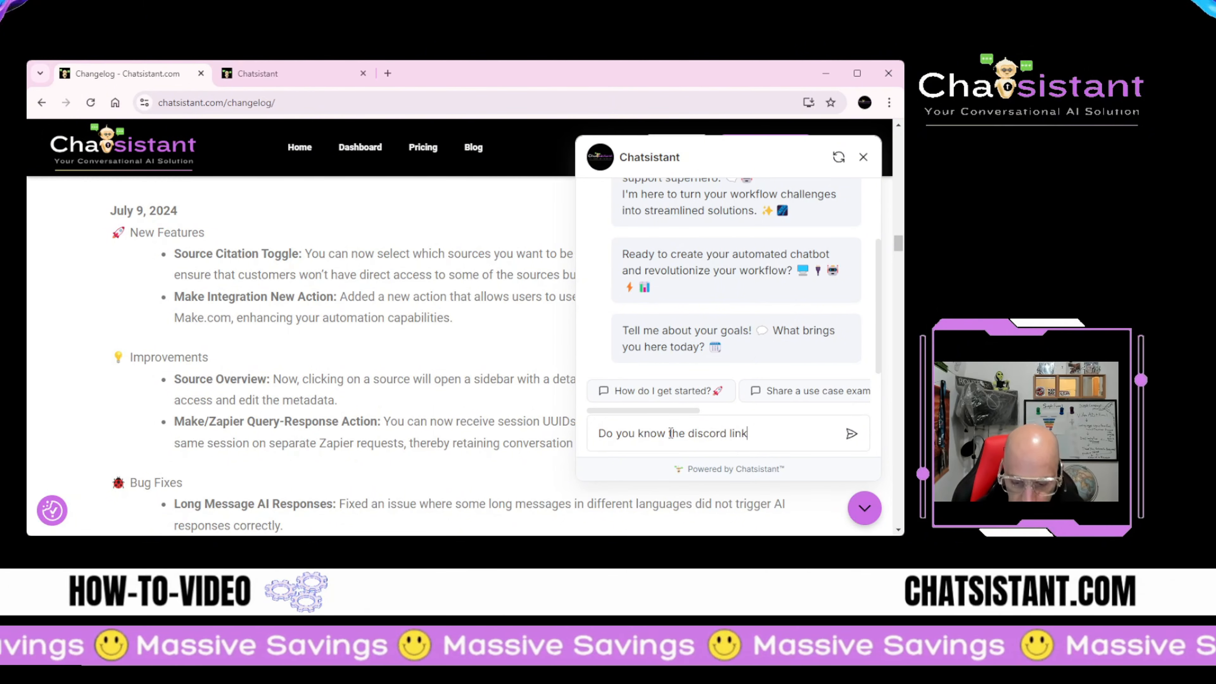
key("ctrl+a")
key("BackSpace")
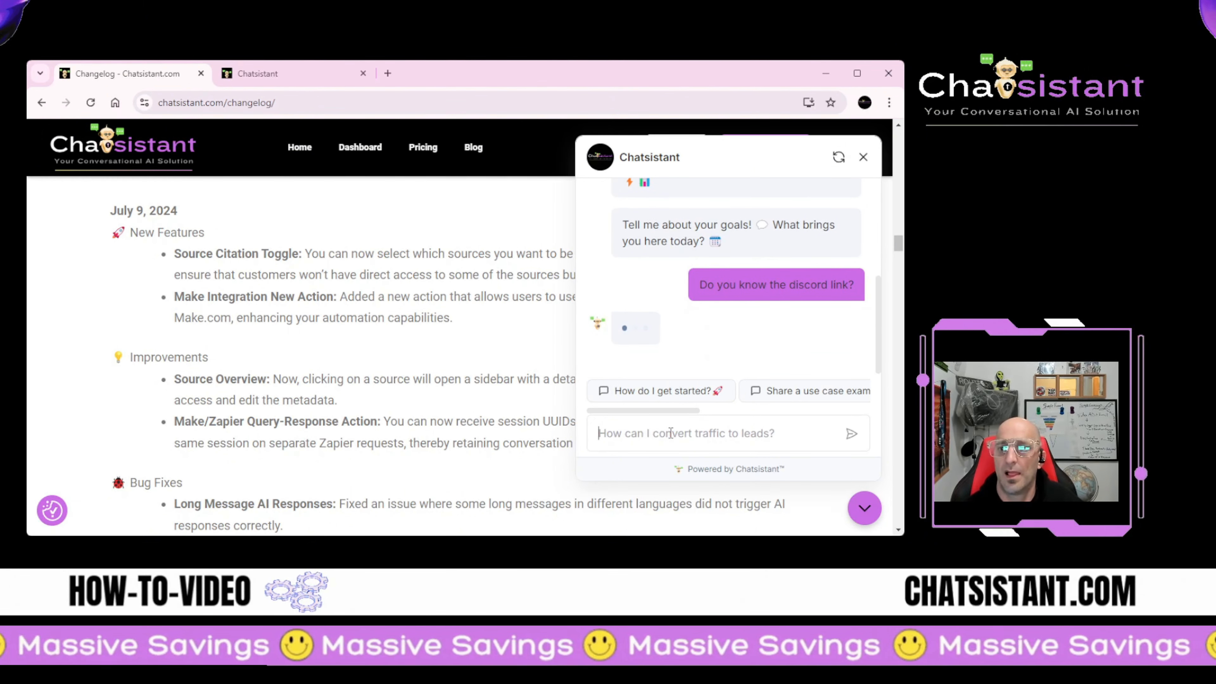